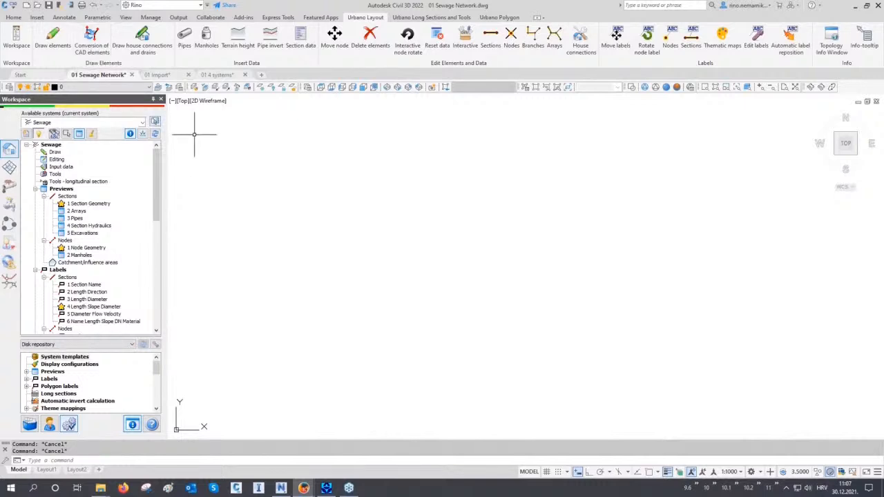
- Create a new import configuration for sections with simultaneous node import enabled and Sections kept as the element type
{"action": "left_click_drag", "start_coordinate": [159, 165], "coordinate": [158, 269]}
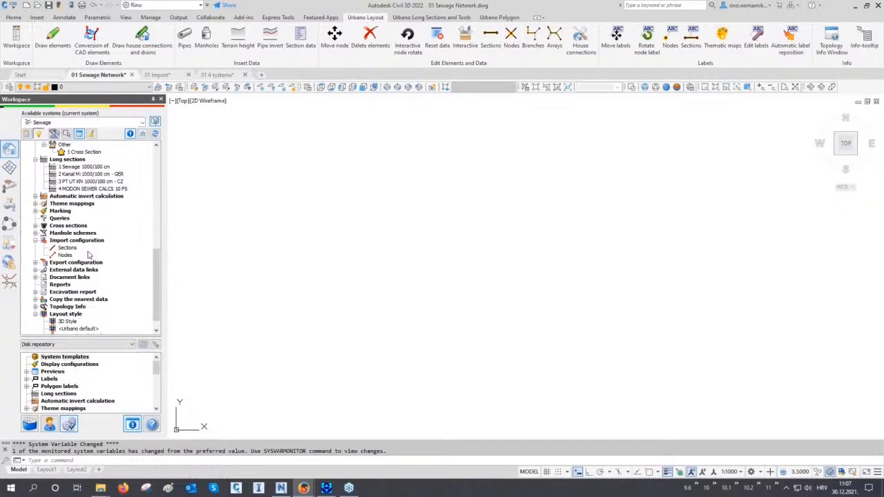
{"action": "key", "text": "Escape"}
{"action": "key", "text": "Escape"}
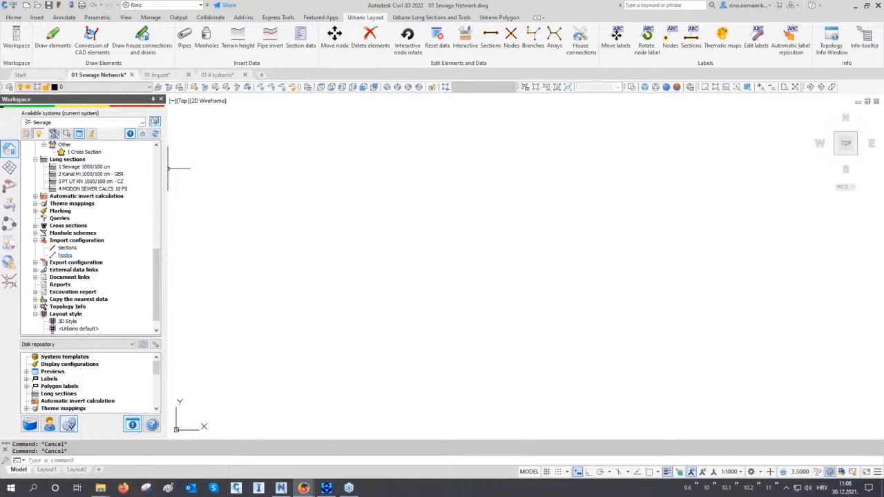
{"action": "right_click", "coordinate": [74, 251]}
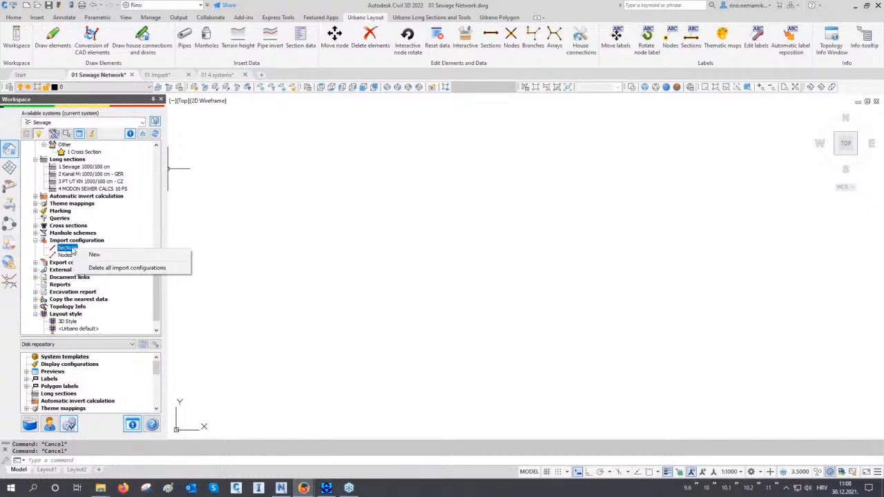
{"action": "left_click", "coordinate": [94, 255]}
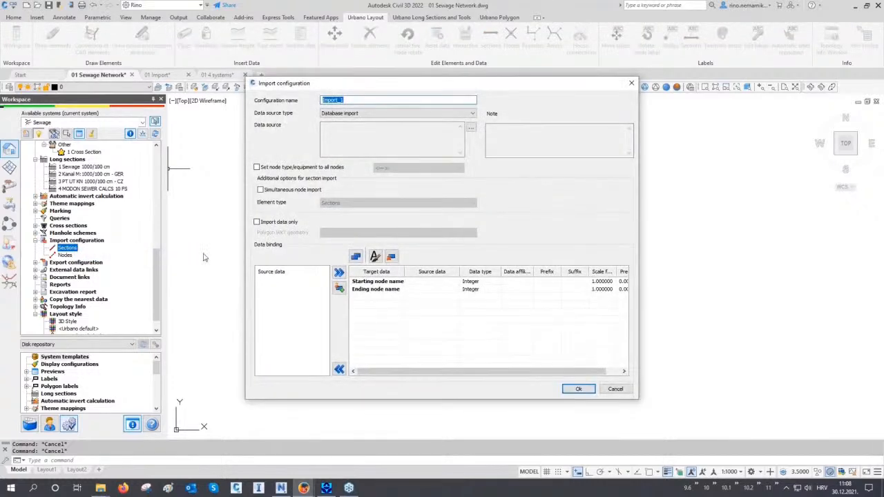
{"action": "left_click", "coordinate": [278, 193]}
{"action": "left_click", "coordinate": [352, 205]}
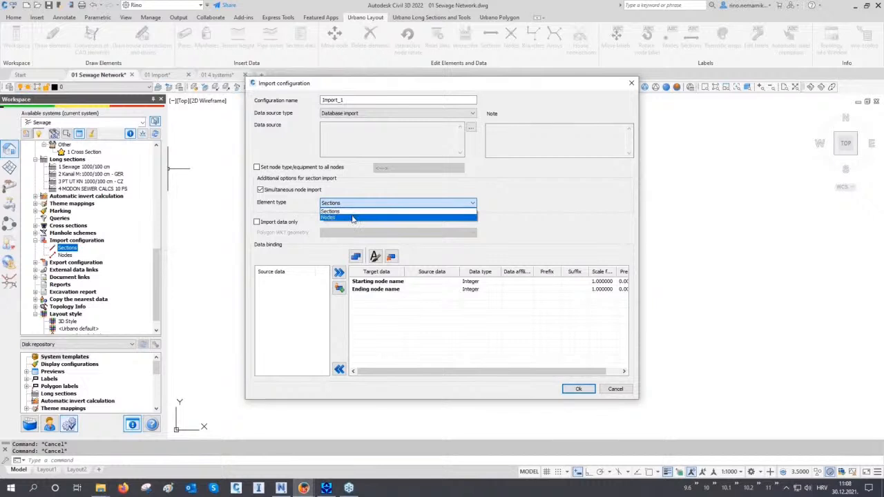
{"action": "left_click", "coordinate": [357, 199]}
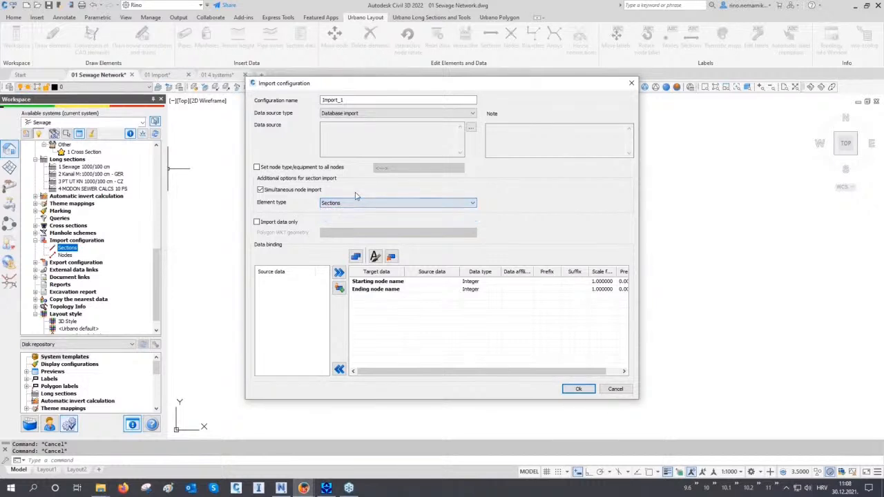
- Name the import configuration "Pipes and manholes" and set its data source type to SHP import
{"action": "left_click_drag", "start_coordinate": [352, 98], "coordinate": [312, 100]}
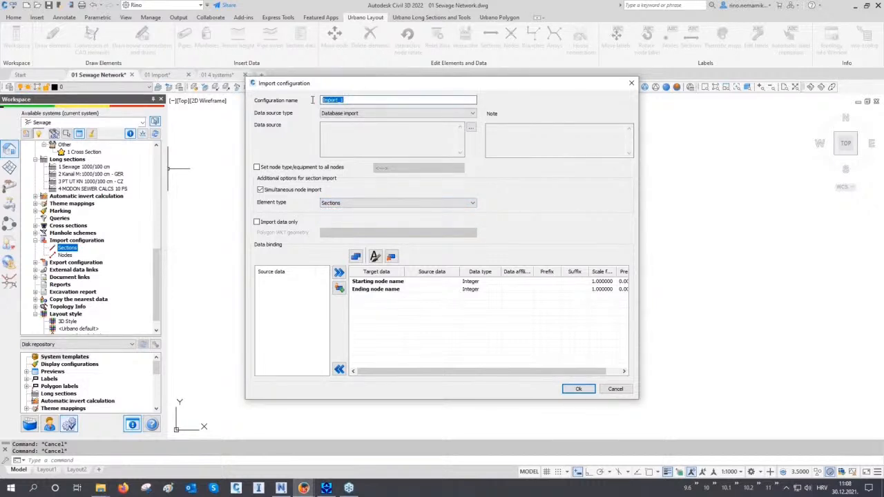
{"action": "type", "text": "Pipes and manholes"}
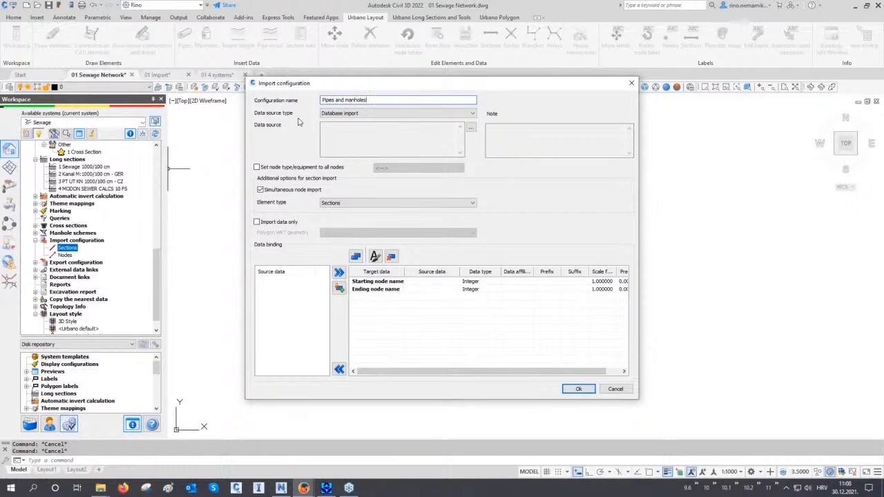
{"action": "left_click", "coordinate": [333, 114]}
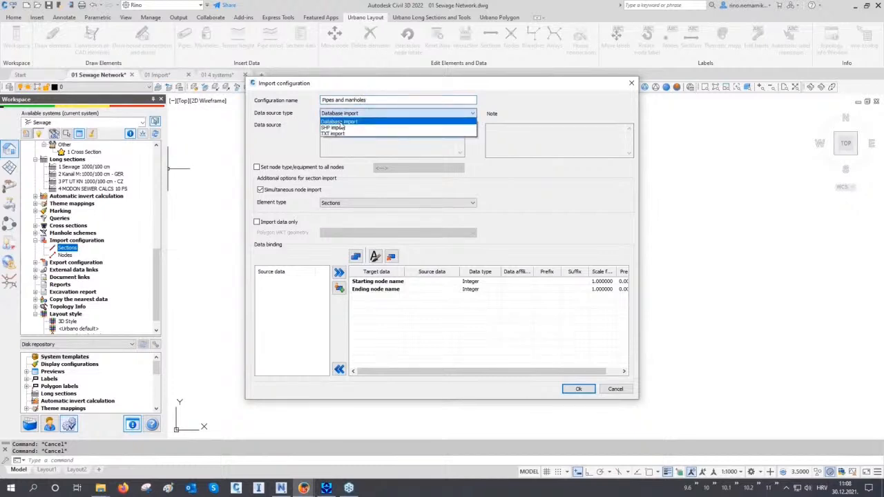
{"action": "left_click", "coordinate": [332, 128]}
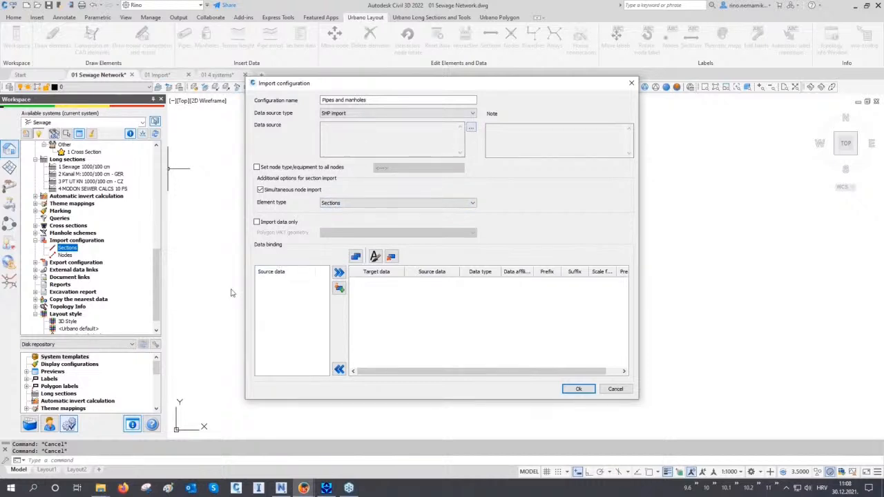
- Assign pipes.shp from the "01 SHP to Urbano to SWMM" project's SHP folder as the data source for Sections
{"action": "mouse_move", "coordinate": [101, 490]}
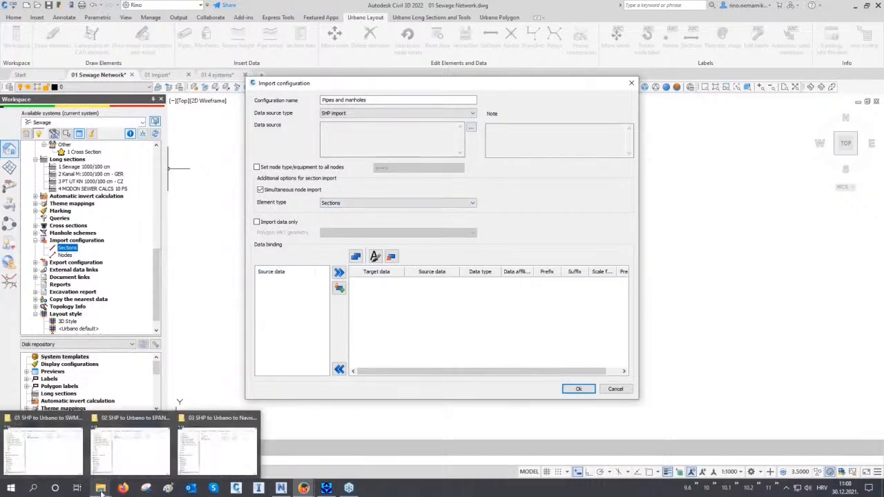
{"action": "left_click", "coordinate": [69, 465]}
{"action": "double_click", "coordinate": [383, 211]}
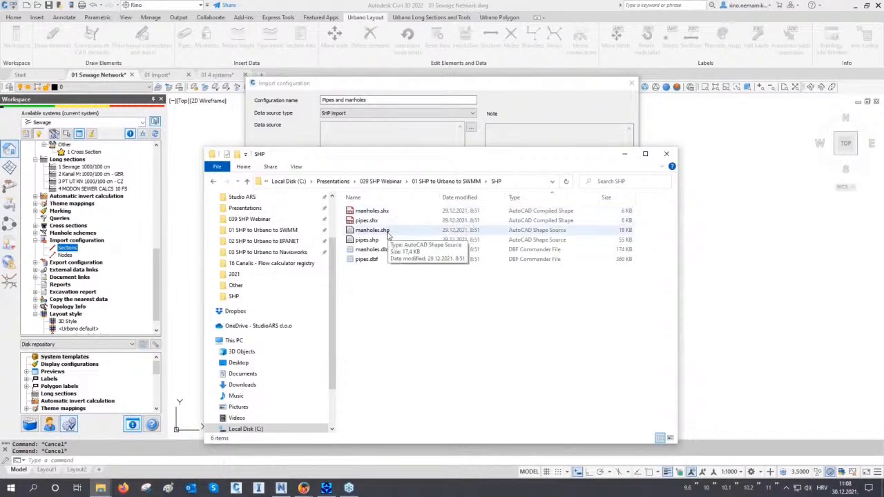
{"action": "left_click", "coordinate": [372, 239]}
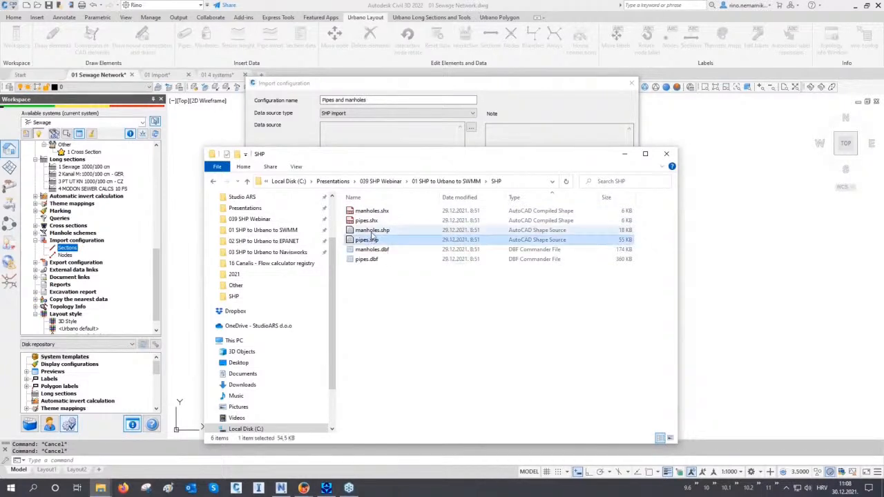
{"action": "left_click", "coordinate": [371, 232]}
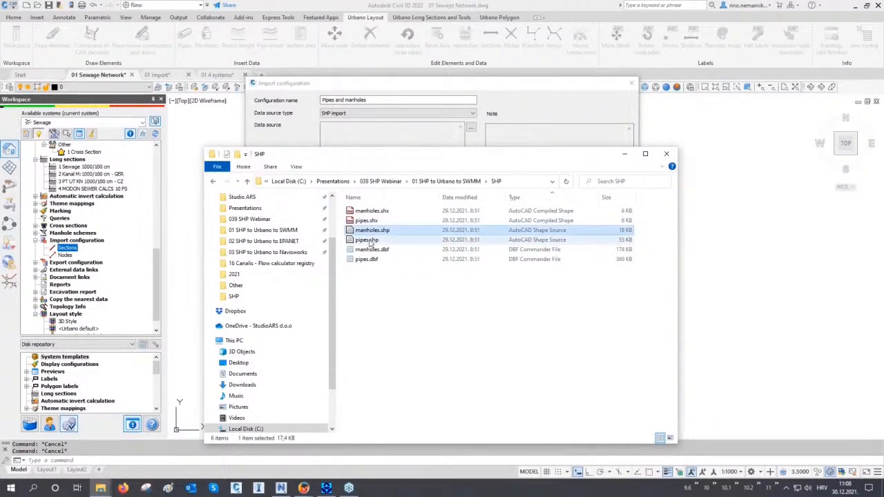
{"action": "left_click_drag", "start_coordinate": [370, 241], "coordinate": [380, 142]}
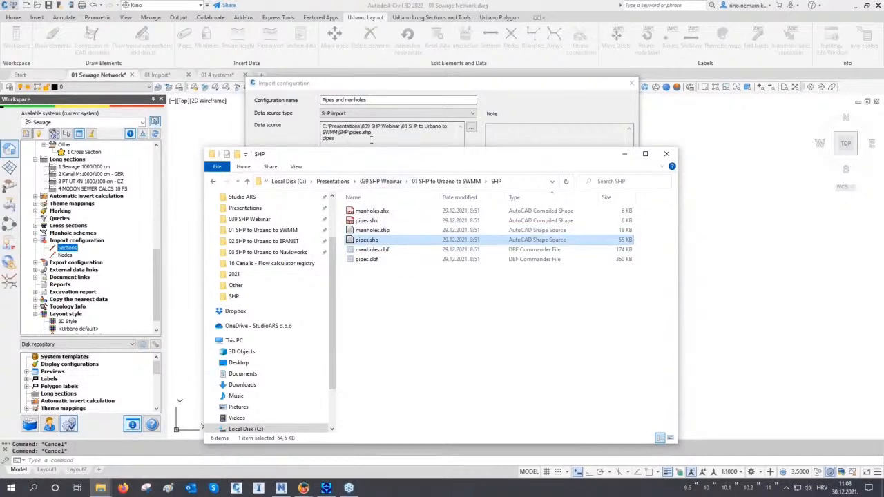
{"action": "left_click", "coordinate": [302, 139]}
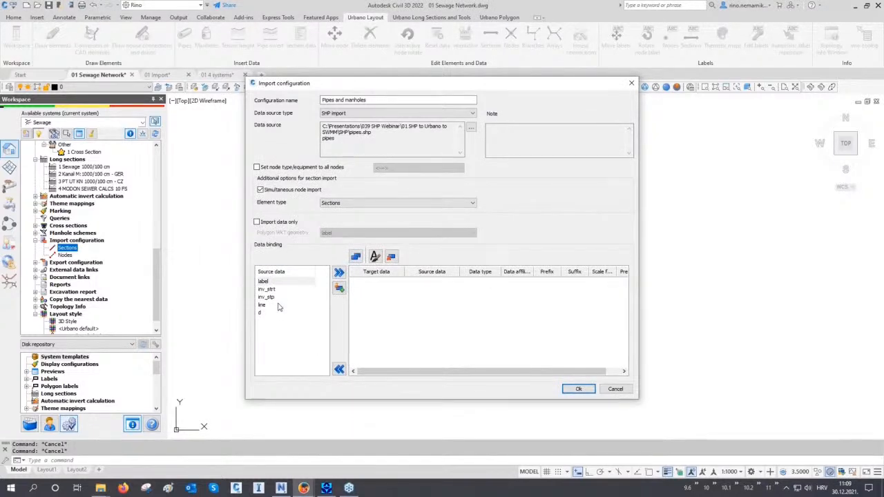
- Change the element type to Nodes and assign manholes.shp from the SHP folder as its data source
{"action": "left_click", "coordinate": [343, 205]}
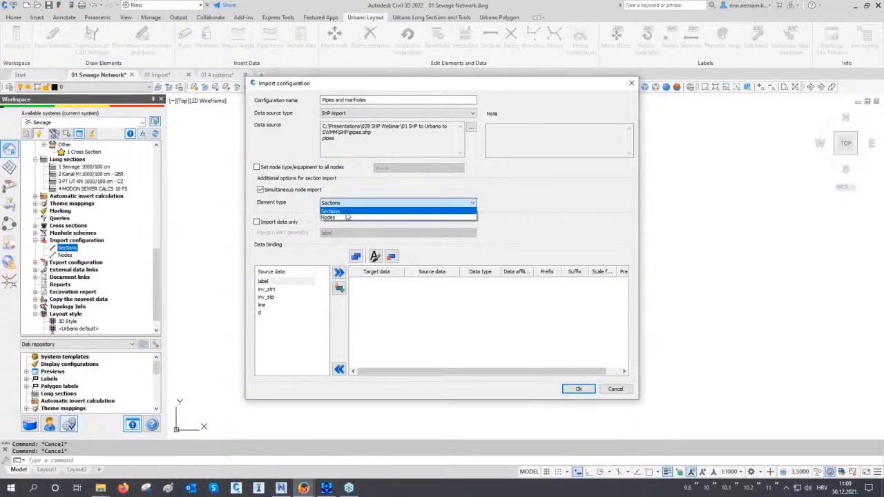
{"action": "left_click", "coordinate": [347, 217]}
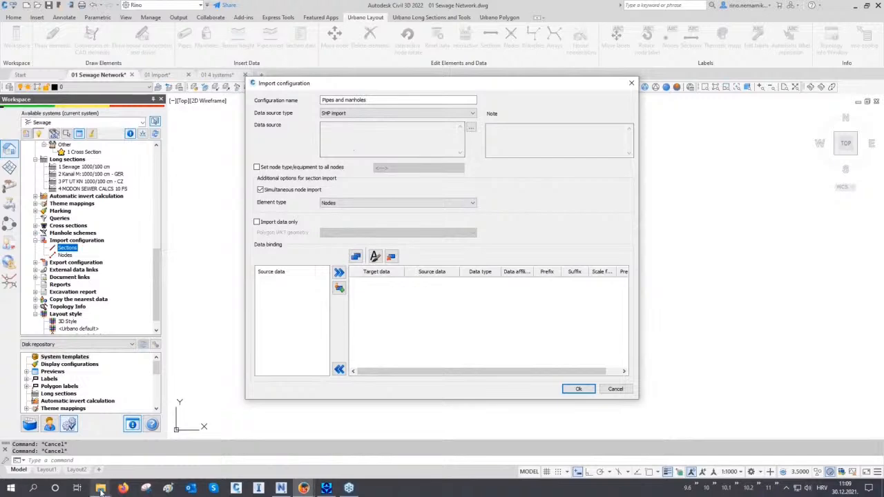
{"action": "mouse_move", "coordinate": [101, 489]}
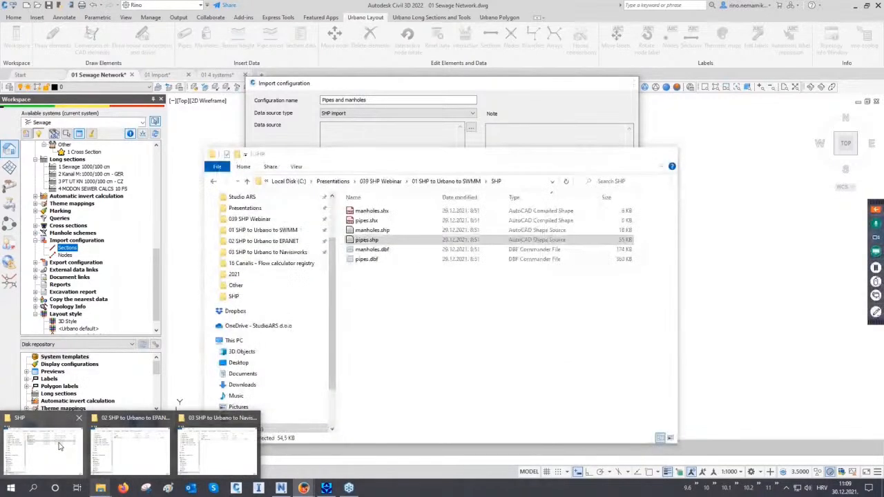
{"action": "left_click", "coordinate": [59, 445]}
{"action": "left_click", "coordinate": [372, 231]}
{"action": "left_click_drag", "start_coordinate": [371, 230], "coordinate": [392, 134]}
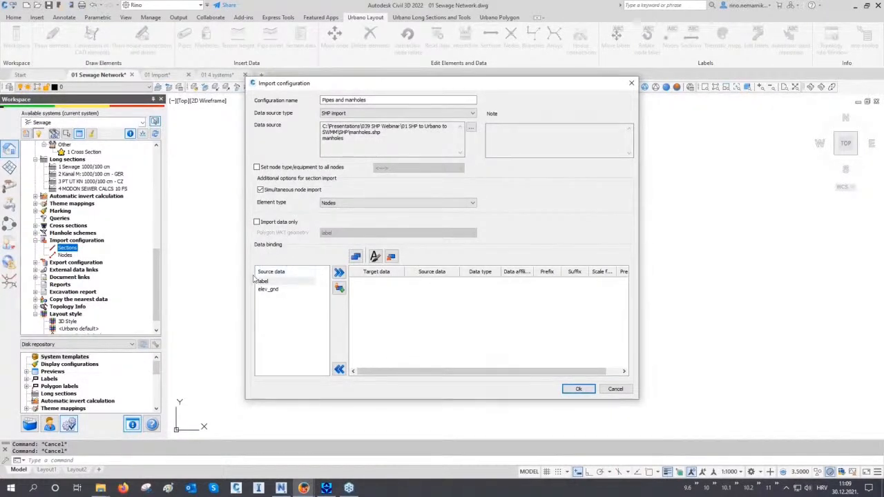
- Add Name from the general properties and Terrain height from the geometry data as target data for the nodes
{"action": "left_click", "coordinate": [356, 257]}
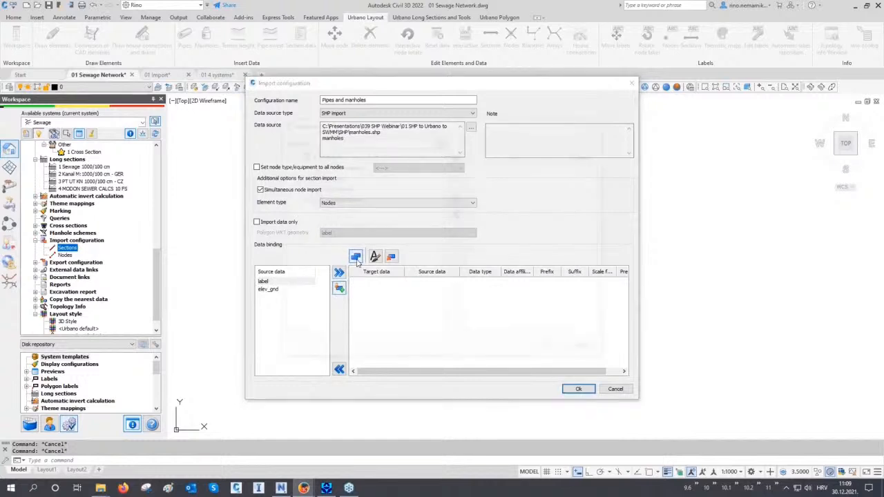
{"action": "left_click_drag", "start_coordinate": [369, 125], "coordinate": [414, 131]}
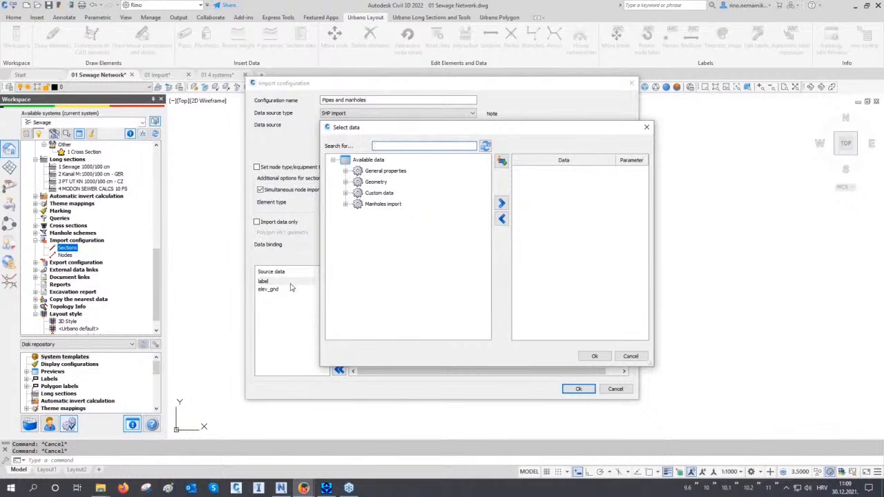
{"action": "left_click", "coordinate": [345, 172]}
{"action": "double_click", "coordinate": [382, 182]}
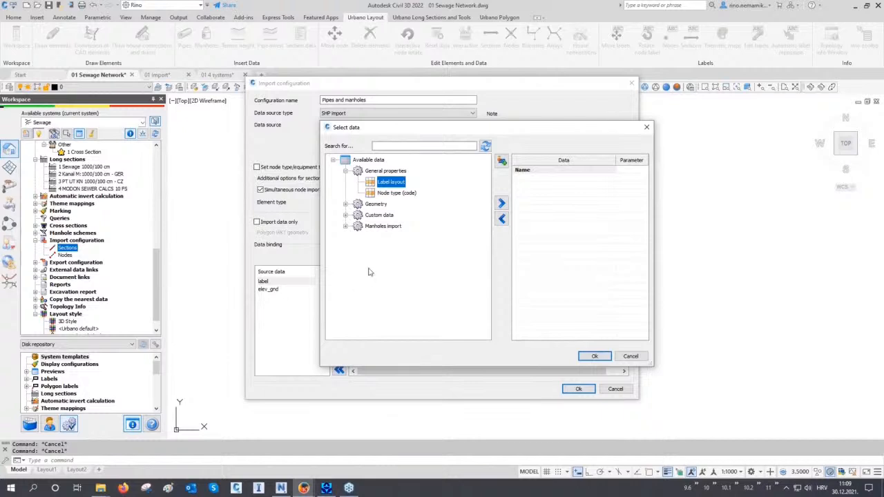
{"action": "left_click", "coordinate": [407, 145]}
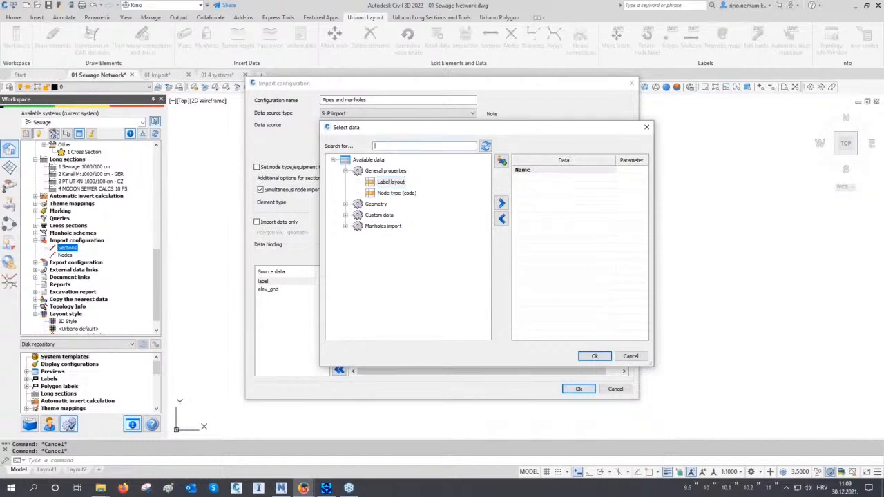
{"action": "type", "text": "terra"}
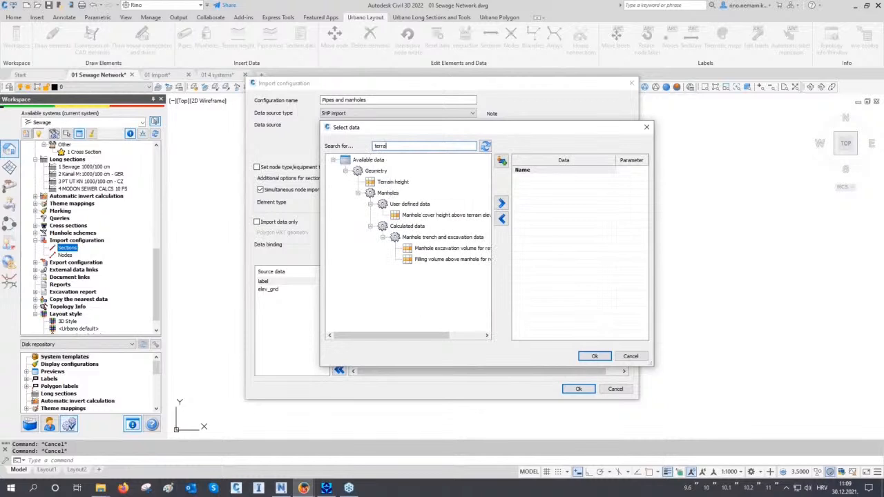
{"action": "double_click", "coordinate": [405, 182]}
{"action": "left_click", "coordinate": [594, 356]}
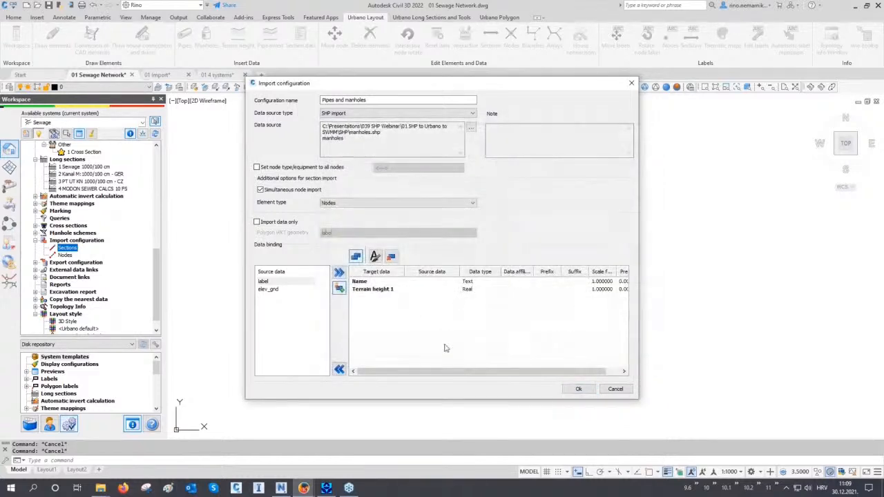
- Bind the source field label to Name and elev_gnd to Terrain height 1 for the nodes
{"action": "left_click", "coordinate": [265, 282]}
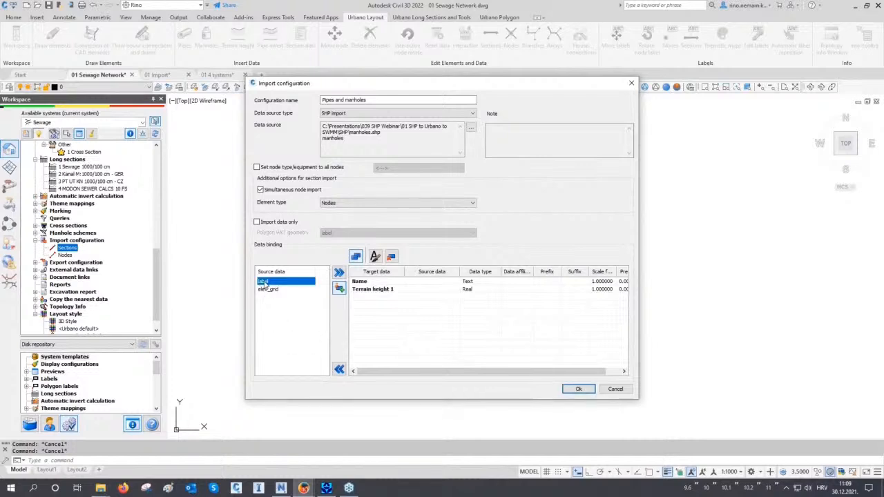
{"action": "left_click", "coordinate": [359, 282]}
{"action": "left_click", "coordinate": [339, 272]}
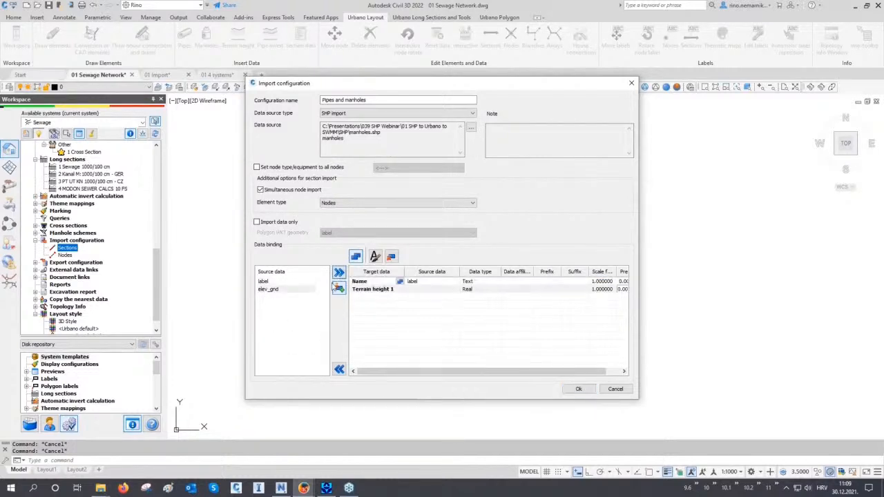
{"action": "left_click", "coordinate": [270, 290]}
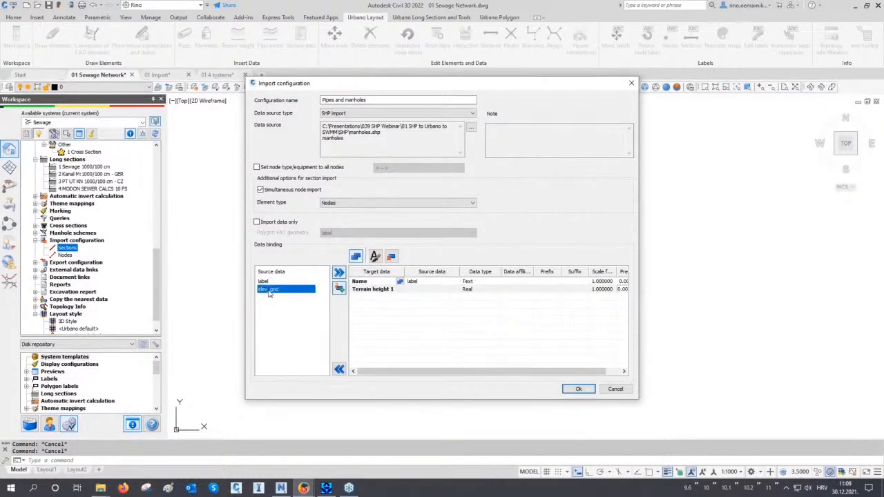
{"action": "left_click", "coordinate": [367, 289]}
{"action": "left_click", "coordinate": [339, 273]}
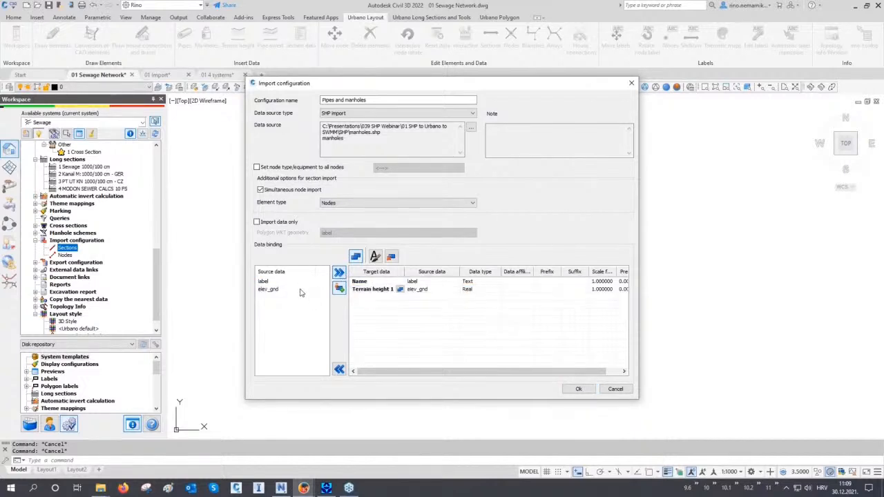
- Switch the element type back to Sections and add Name from the general properties as target data
{"action": "left_click", "coordinate": [349, 205]}
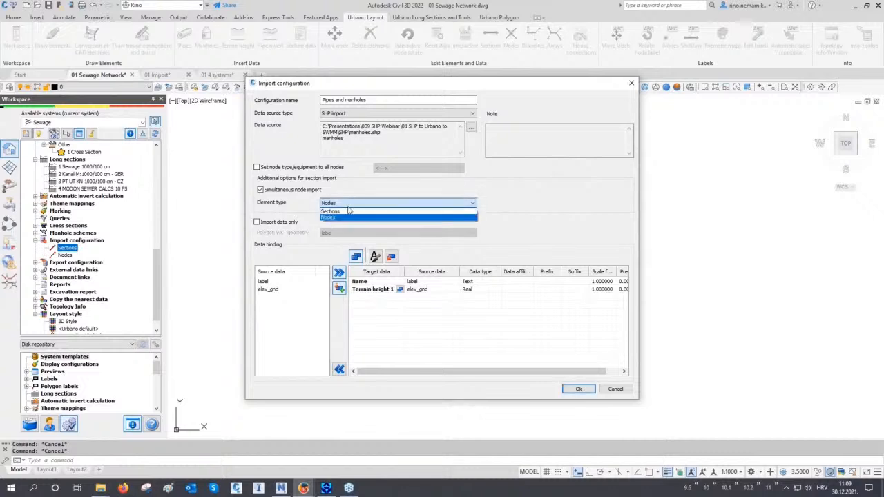
{"action": "left_click", "coordinate": [349, 210]}
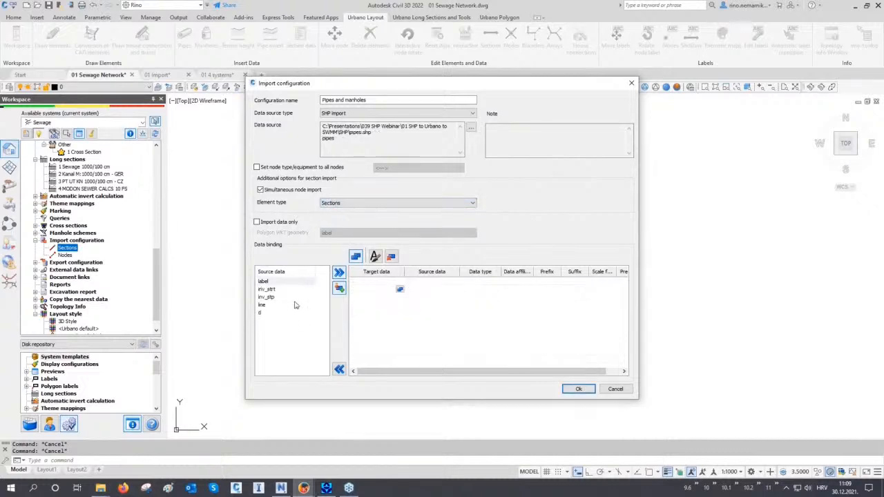
{"action": "left_click", "coordinate": [356, 256]}
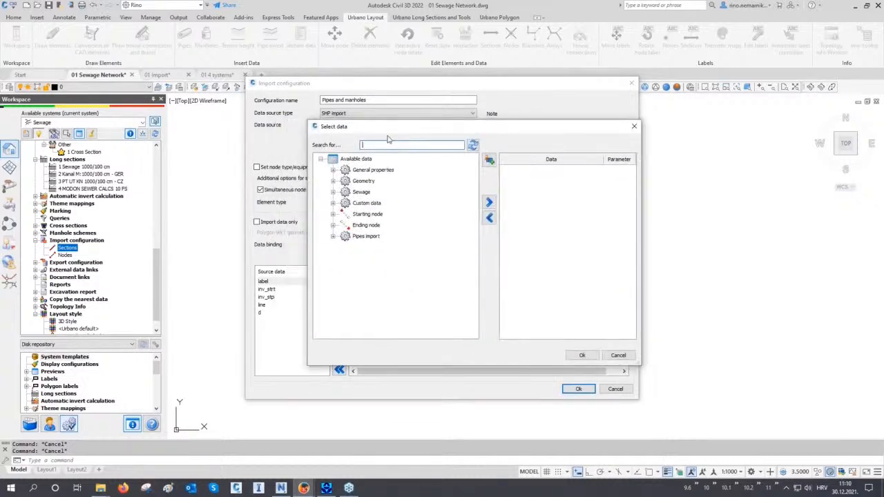
{"action": "left_click", "coordinate": [333, 170]}
{"action": "left_click", "coordinate": [366, 181]}
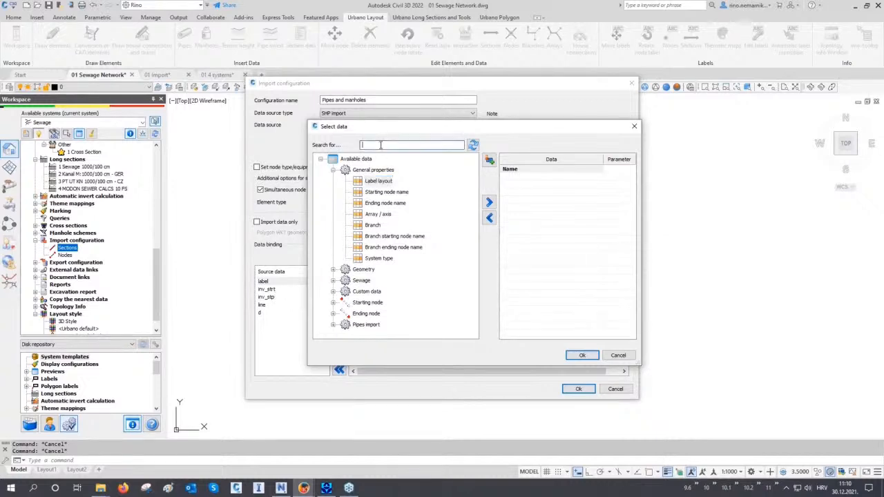
- Search the available data for "inve" and add Starting invert elevation and Ending invert elevation as section target data
{"action": "type", "text": "inve"}
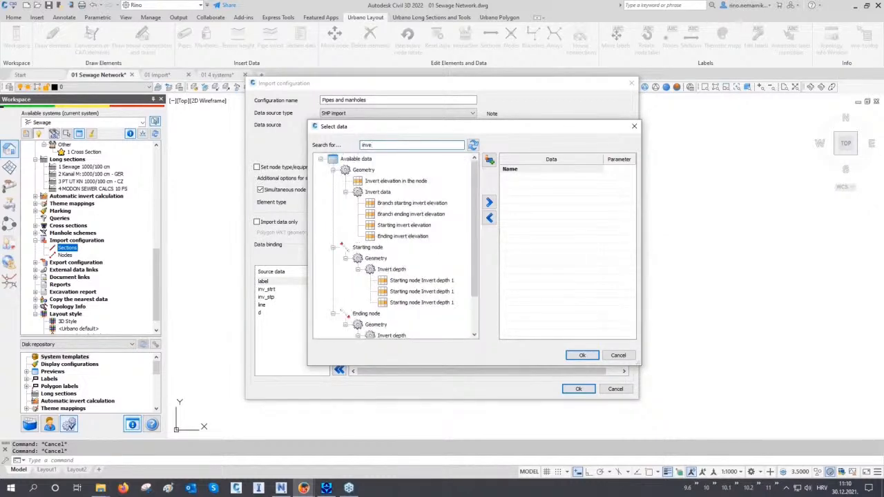
{"action": "double_click", "coordinate": [399, 225]}
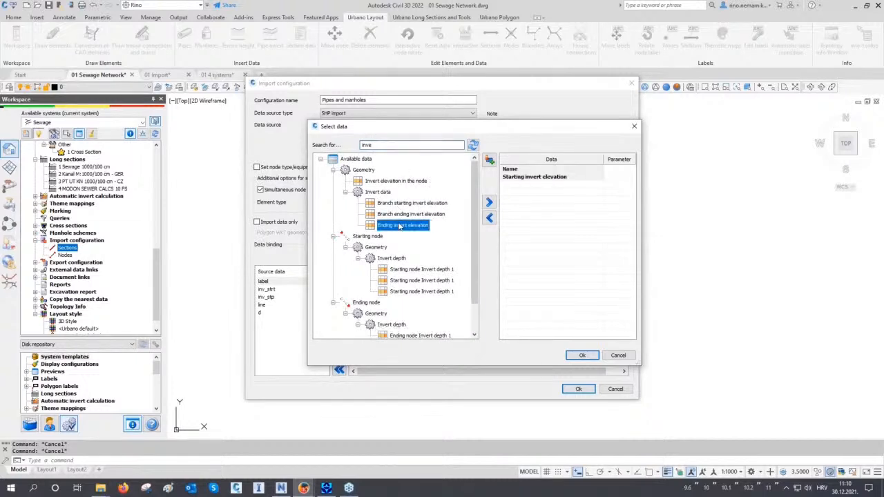
{"action": "double_click", "coordinate": [399, 225]}
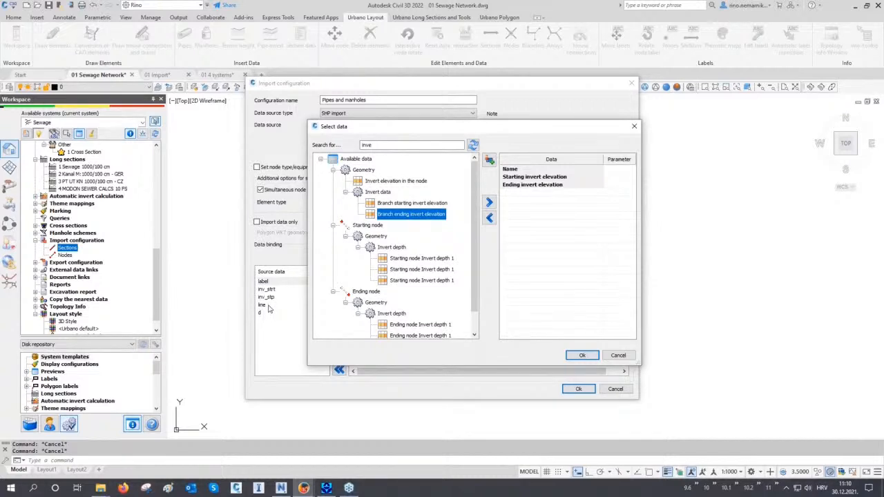
- Clear the data search, add Array / axis from the general properties, and accept the section target data selection
{"action": "left_click_drag", "start_coordinate": [387, 145], "coordinate": [329, 146]}
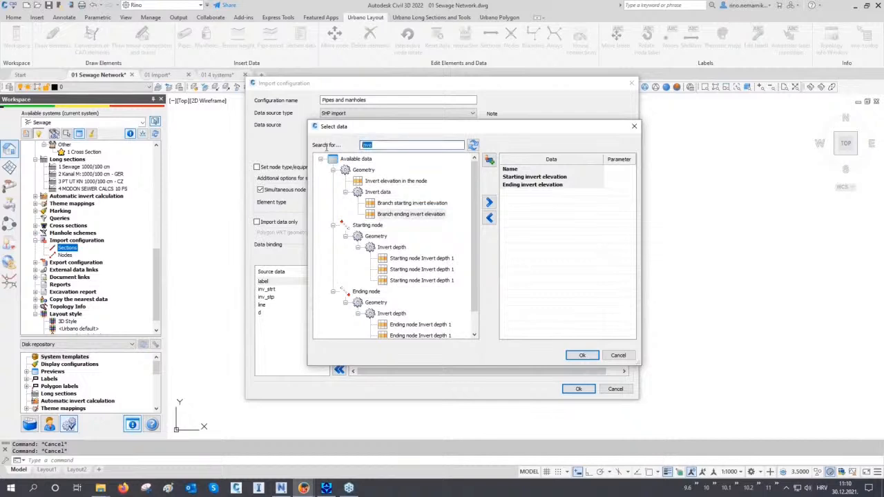
{"action": "key", "text": "BackSpace"}
{"action": "left_click", "coordinate": [332, 170]}
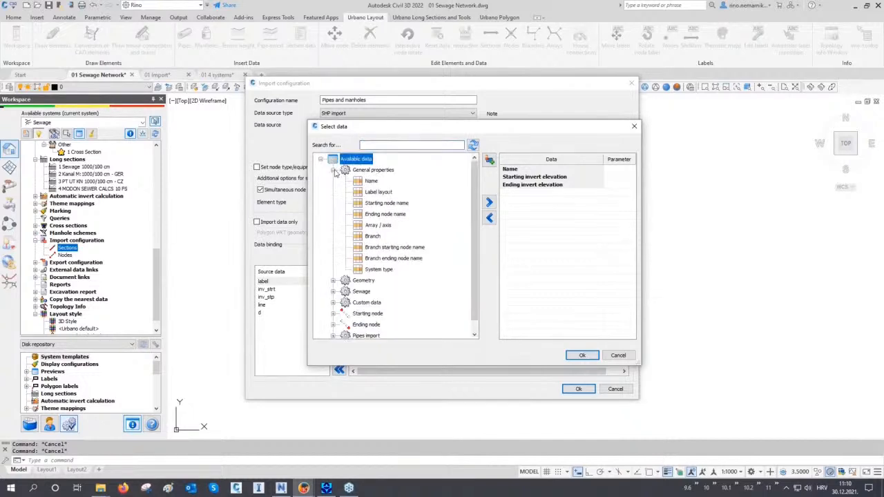
{"action": "double_click", "coordinate": [371, 226]}
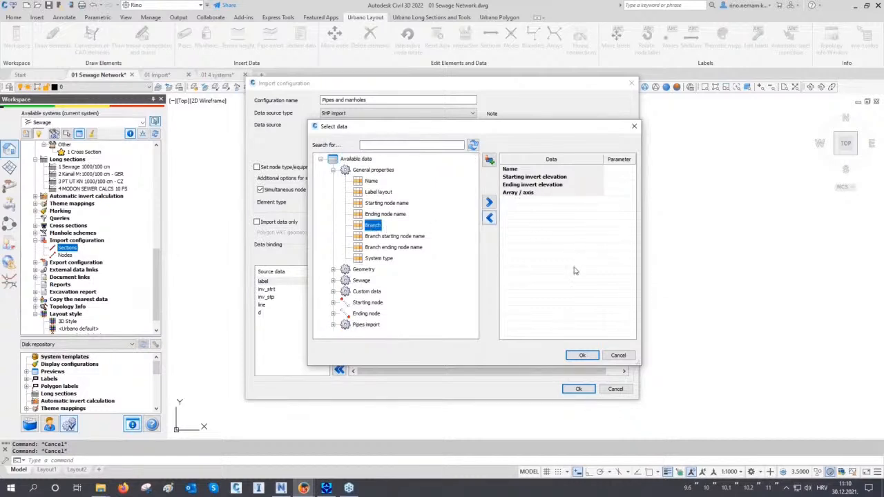
{"action": "left_click", "coordinate": [580, 354]}
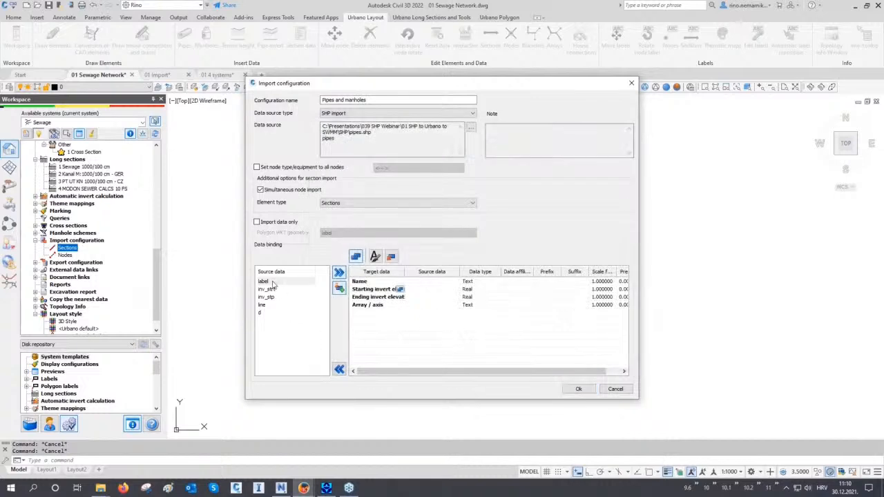
- Bind label to Name, inv_strt to Starting invert elevation, inv_stp to Ending invert elevation and line to Array / axis for the sections
{"action": "left_click", "coordinate": [272, 282]}
{"action": "left_click", "coordinate": [358, 283]}
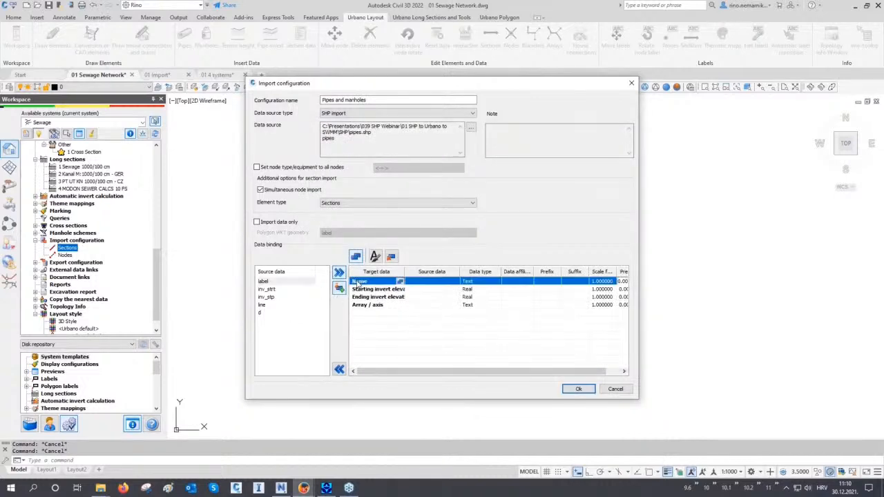
{"action": "left_click", "coordinate": [339, 273]}
{"action": "left_click", "coordinate": [339, 273]}
{"action": "left_click", "coordinate": [340, 275]}
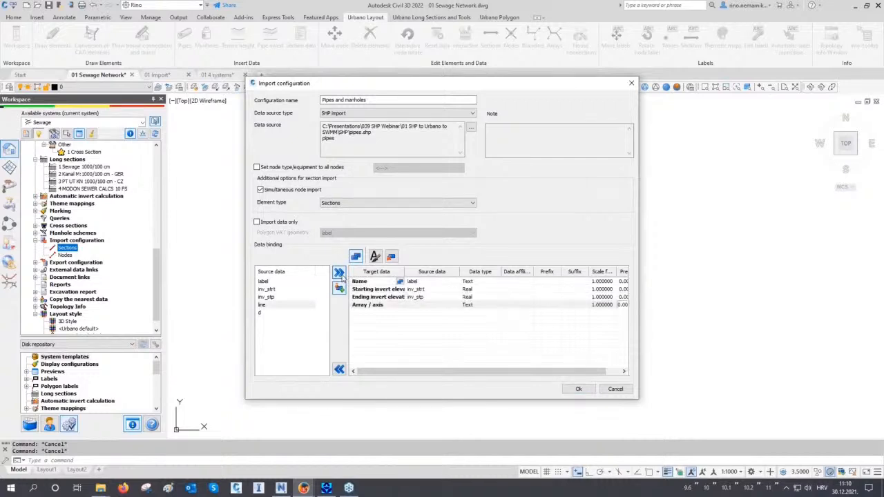
{"action": "left_click", "coordinate": [340, 274]}
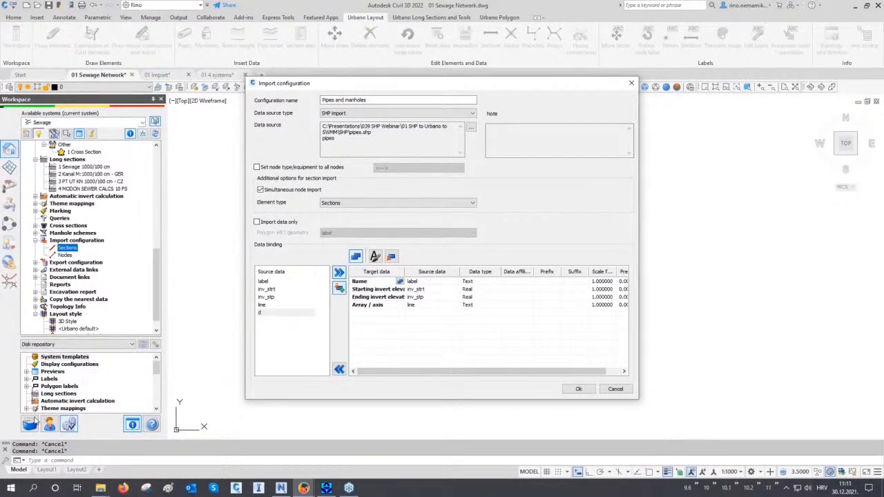
- Add the source field d as new target data for the sections and save the Pipes and manholes import configuration
{"action": "left_click", "coordinate": [261, 313]}
{"action": "left_click", "coordinate": [338, 288]}
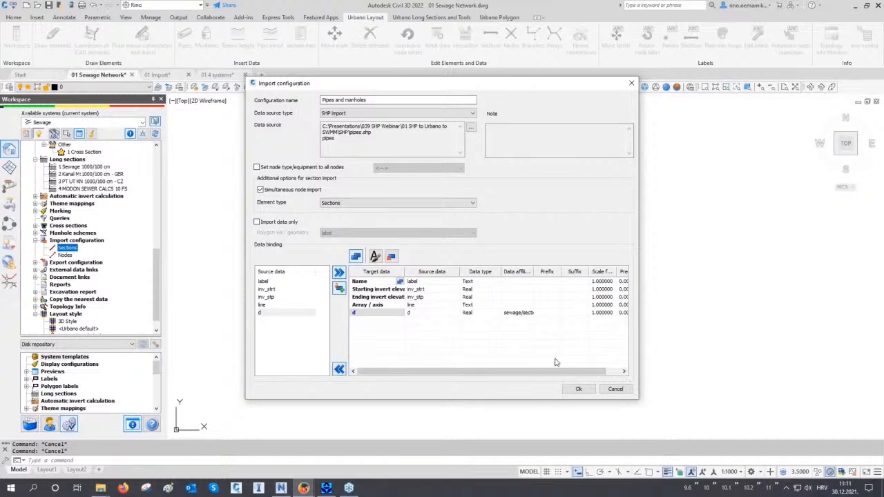
{"action": "left_click", "coordinate": [578, 388]}
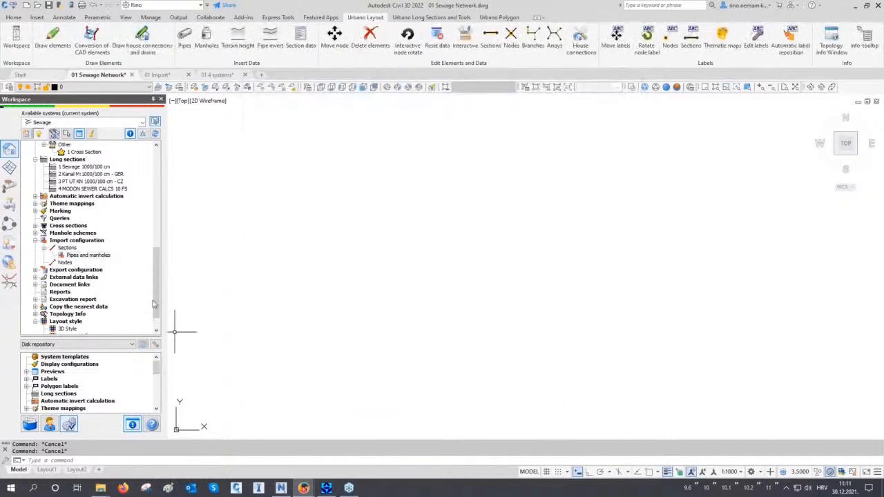
- Run the Pipes and manholes import with section labels 4 Length Slope Diameter and node labels 3 Name Terrain Invert, and close the import window
{"action": "double_click", "coordinate": [101, 256]}
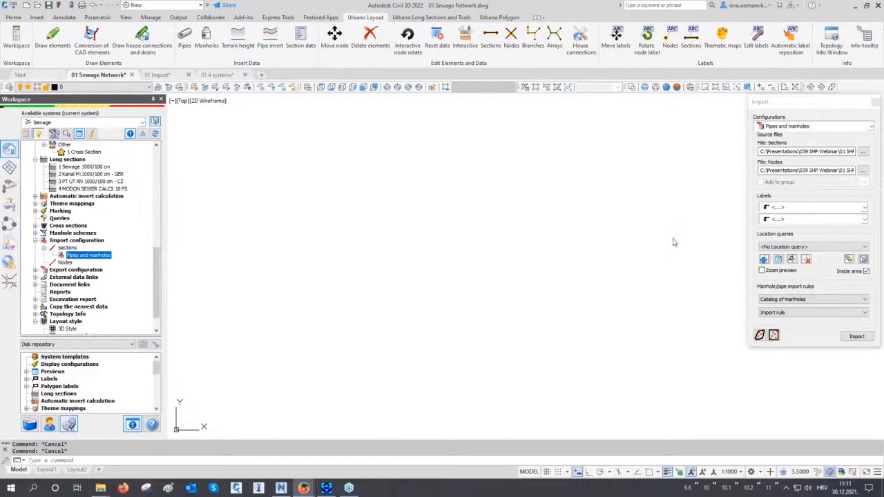
{"action": "left_click_drag", "start_coordinate": [159, 272], "coordinate": [158, 200]}
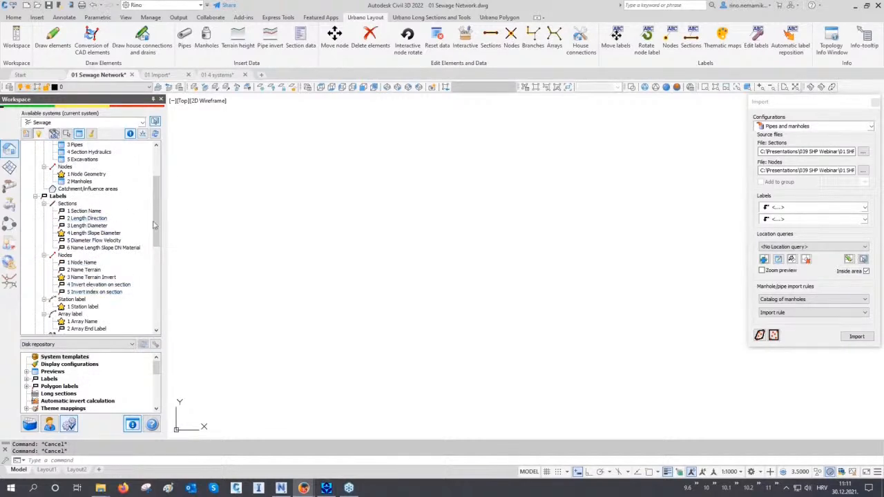
{"action": "left_click", "coordinate": [784, 208]}
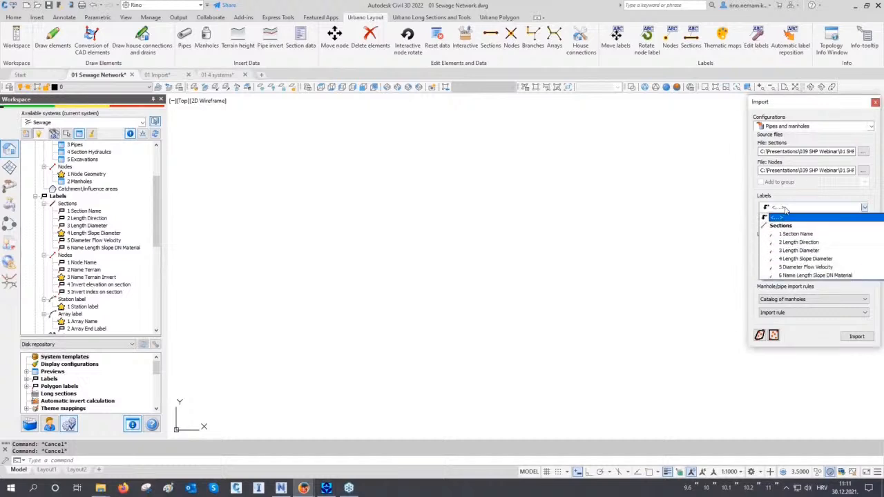
{"action": "left_click", "coordinate": [799, 260]}
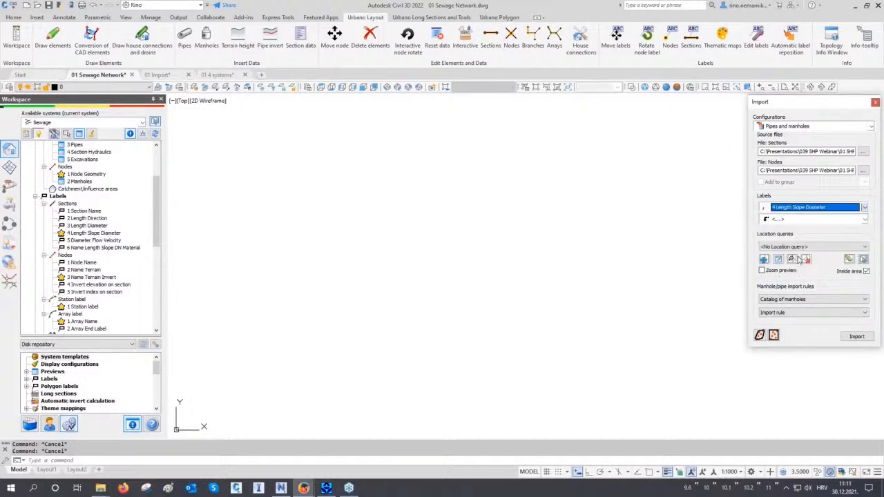
{"action": "left_click", "coordinate": [797, 221]}
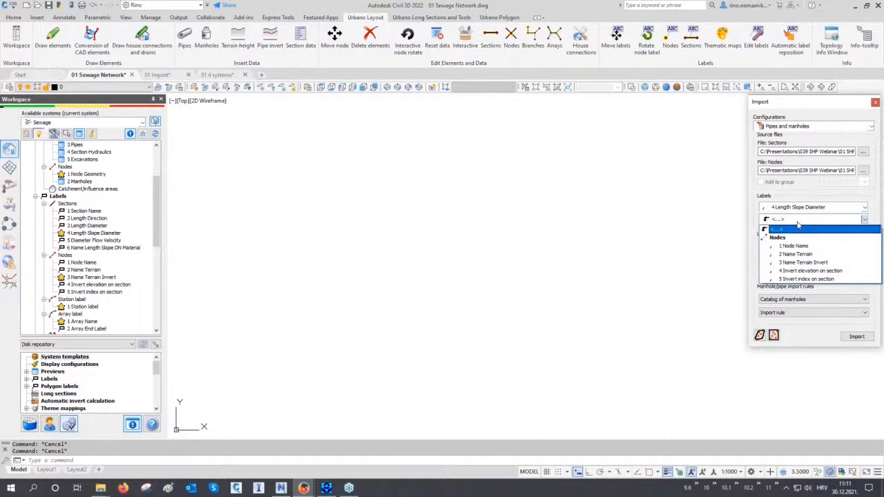
{"action": "left_click", "coordinate": [802, 263]}
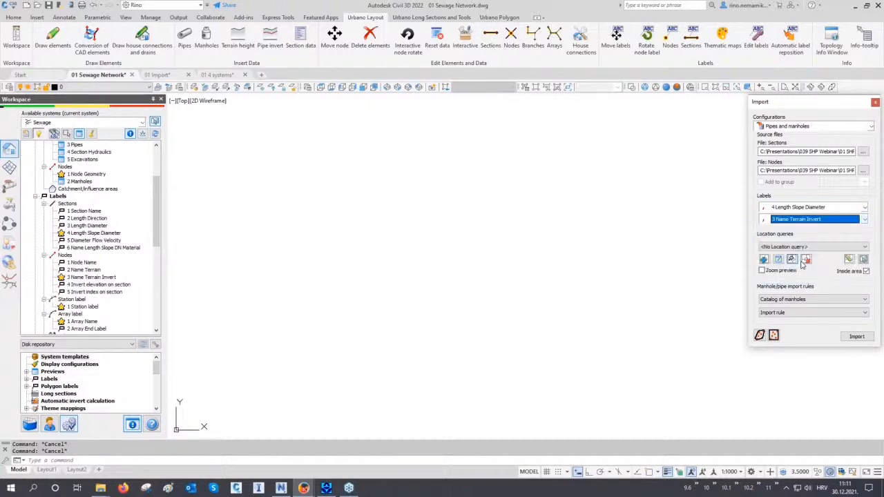
{"action": "left_click", "coordinate": [854, 336]}
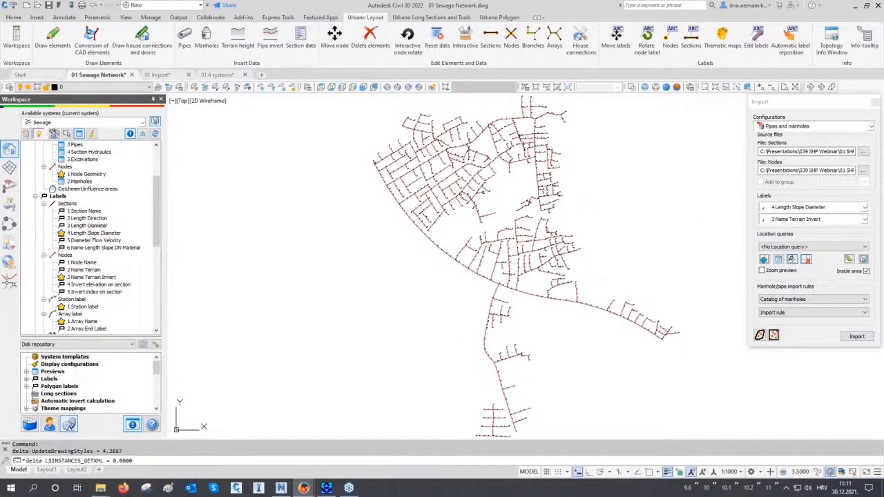
{"action": "left_click", "coordinate": [875, 103]}
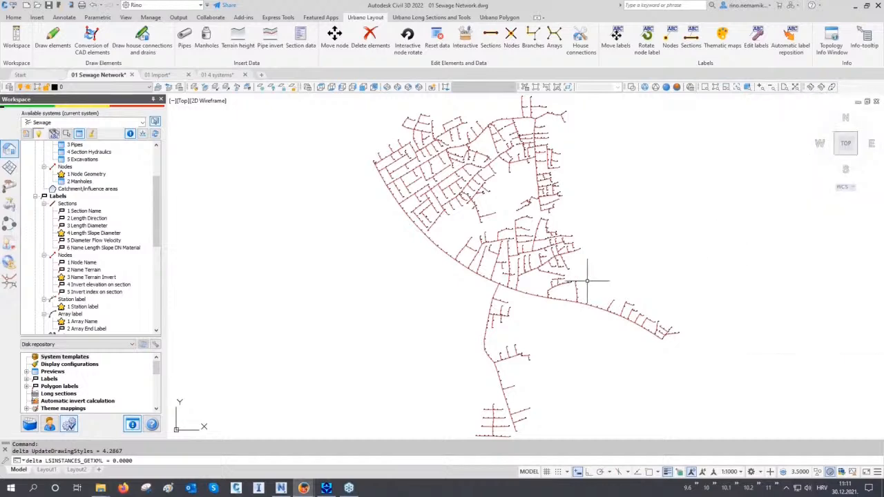
{"action": "key", "text": "Escape"}
{"action": "key", "text": "Escape"}
- Regenerate the drawing and examine the imported manhole labels, pipe length and slope labels, and flow direction arrows along the main sewer
{"action": "scroll", "coordinate": [504, 311], "scroll_direction": "up", "scroll_amount": 3}
{"action": "scroll", "coordinate": [490, 308], "scroll_direction": "up", "scroll_amount": 8}
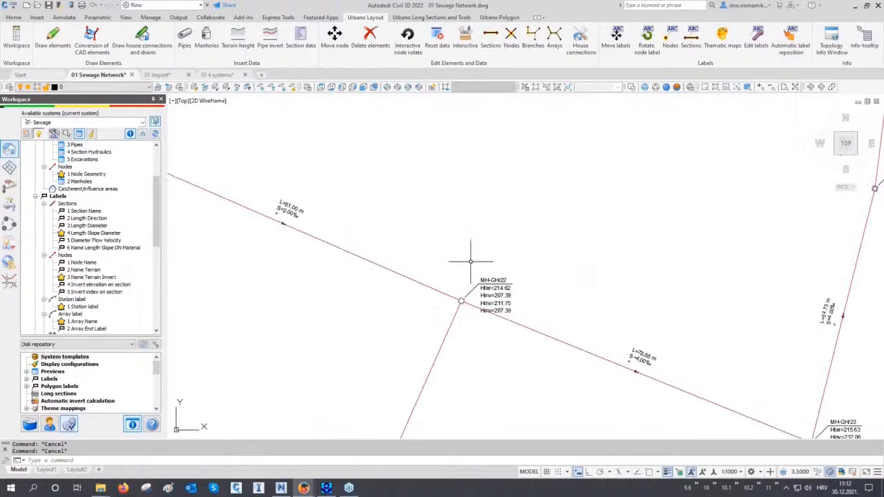
{"action": "type", "text": "re"}
{"action": "key", "text": "Return"}
{"action": "middle_click_drag", "start_coordinate": [473, 261], "coordinate": [509, 275]}
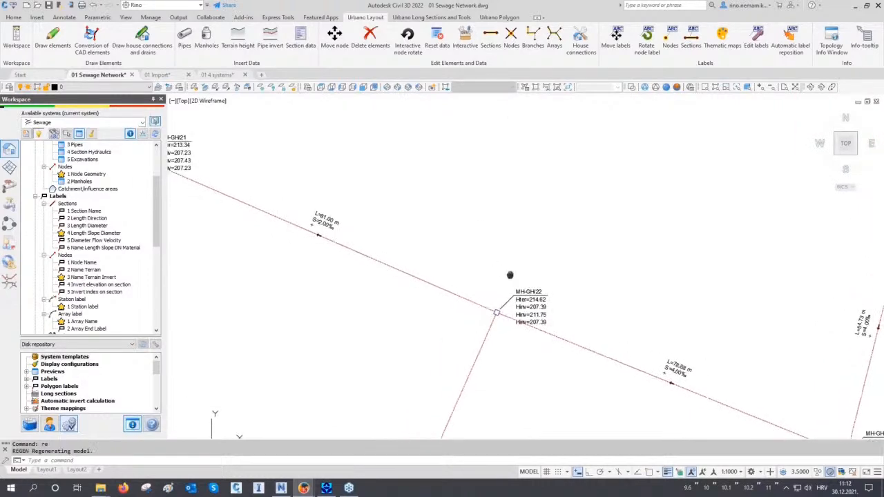
{"action": "middle_click_drag", "start_coordinate": [404, 263], "coordinate": [508, 296]}
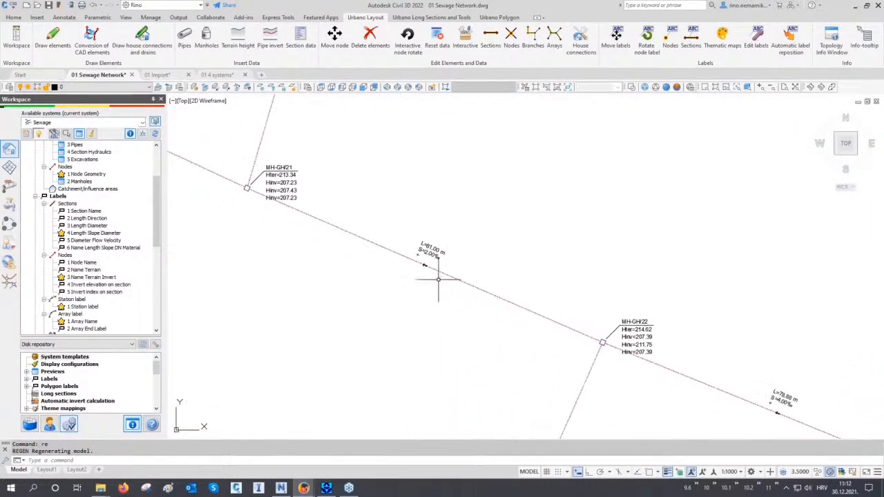
{"action": "scroll", "coordinate": [300, 196], "scroll_direction": "up", "scroll_amount": 2}
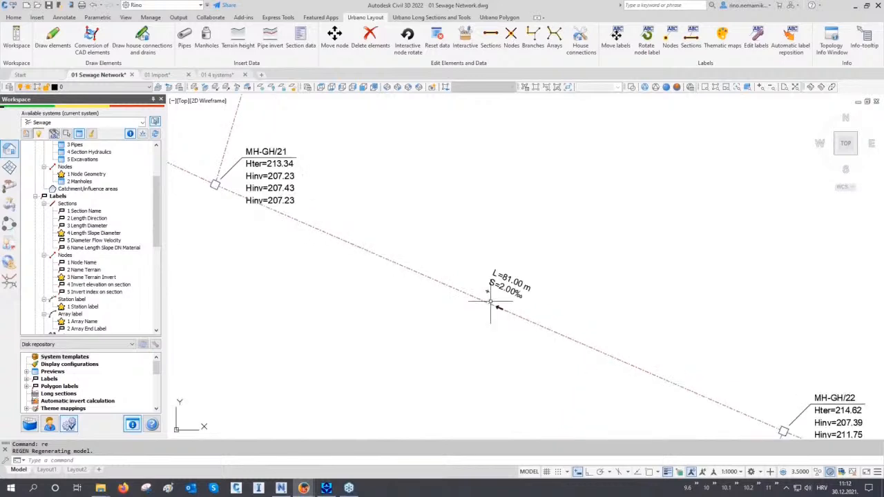
{"action": "scroll", "coordinate": [508, 307], "scroll_direction": "up", "scroll_amount": 3}
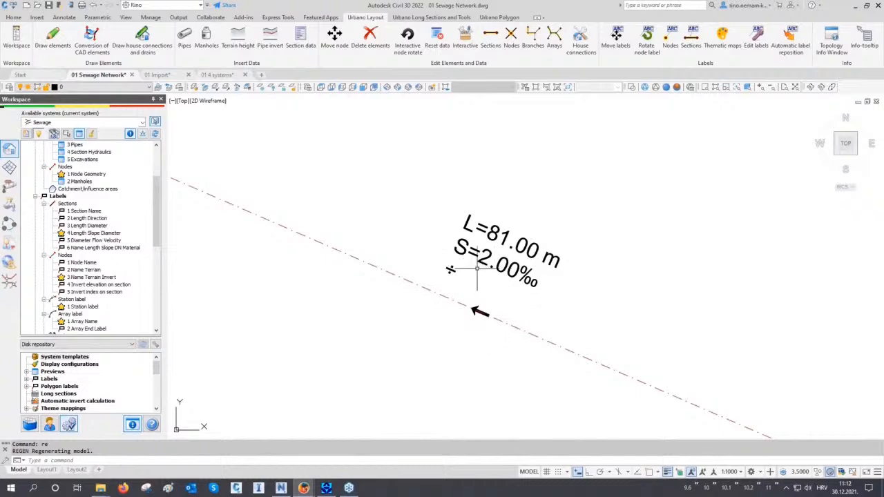
{"action": "scroll", "coordinate": [481, 283], "scroll_direction": "down", "scroll_amount": 7}
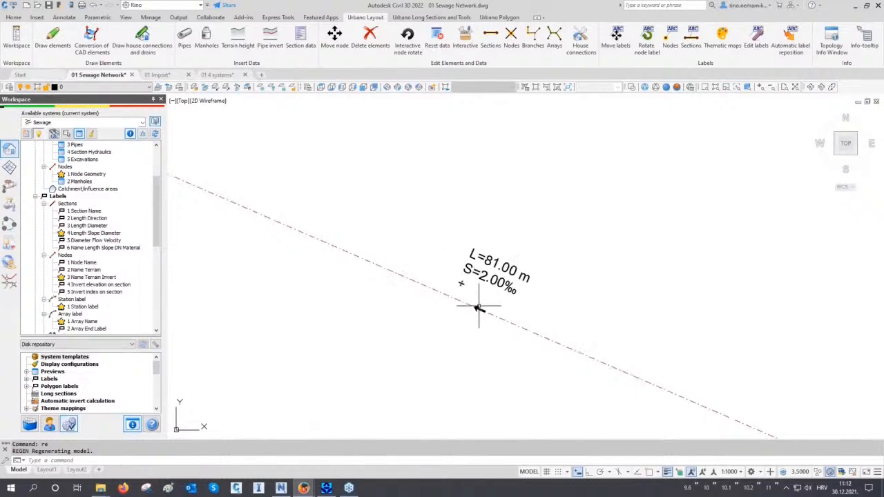
{"action": "scroll", "coordinate": [392, 281], "scroll_direction": "up", "scroll_amount": 6}
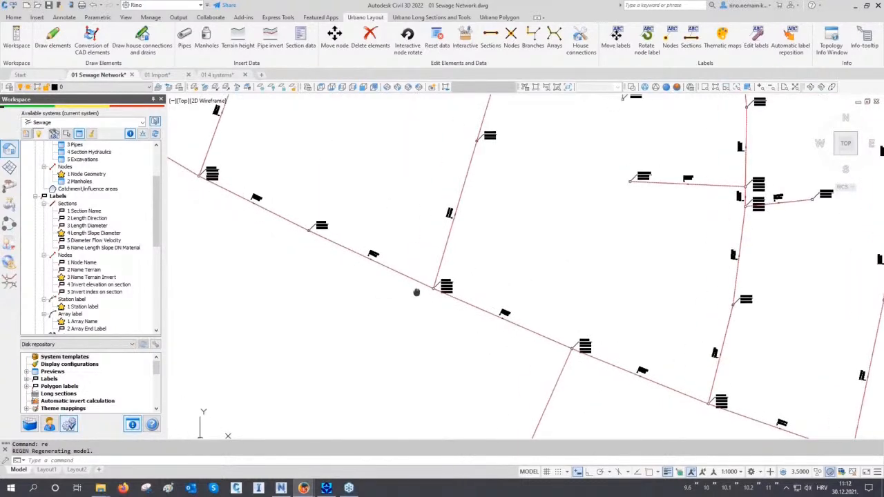
{"action": "scroll", "coordinate": [405, 255], "scroll_direction": "up", "scroll_amount": 2}
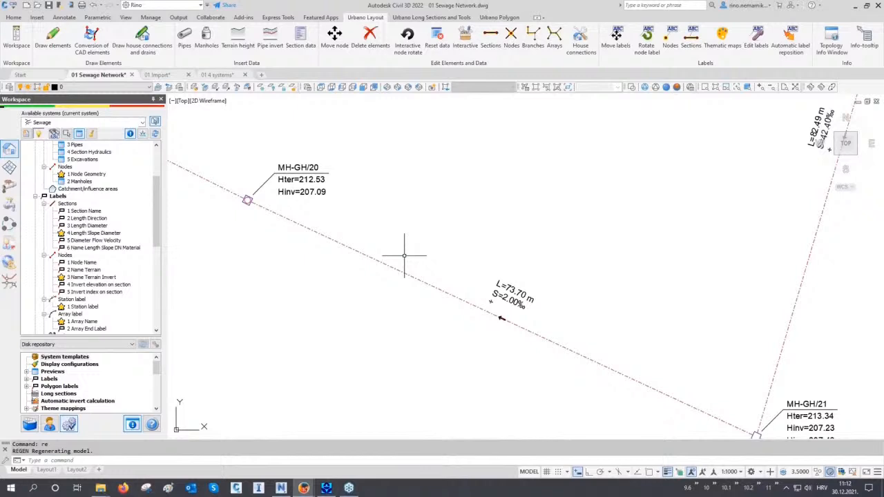
{"action": "middle_click", "coordinate": [404, 255]}
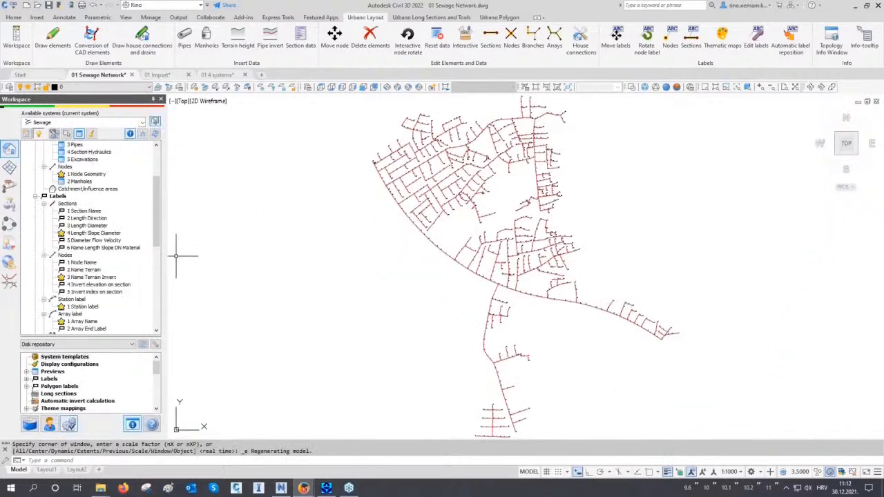
- Open the 1 Section Geometry preview and fill it with the sections of the active sewage system
{"action": "scroll", "coordinate": [131, 241], "scroll_direction": "up", "scroll_amount": 3}
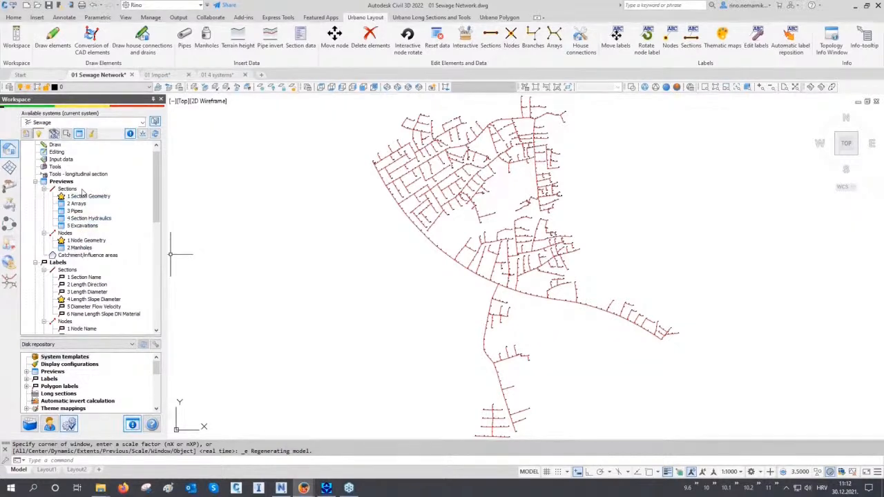
{"action": "left_click", "coordinate": [80, 134]}
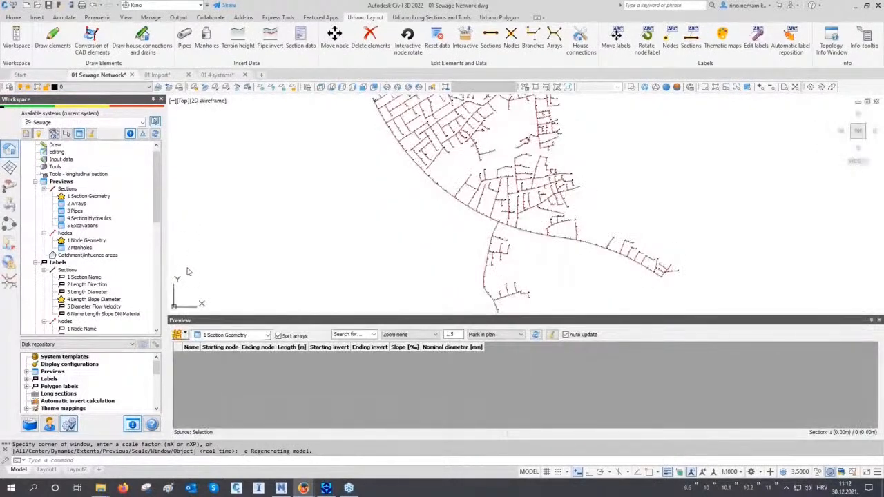
{"action": "left_click", "coordinate": [177, 334]}
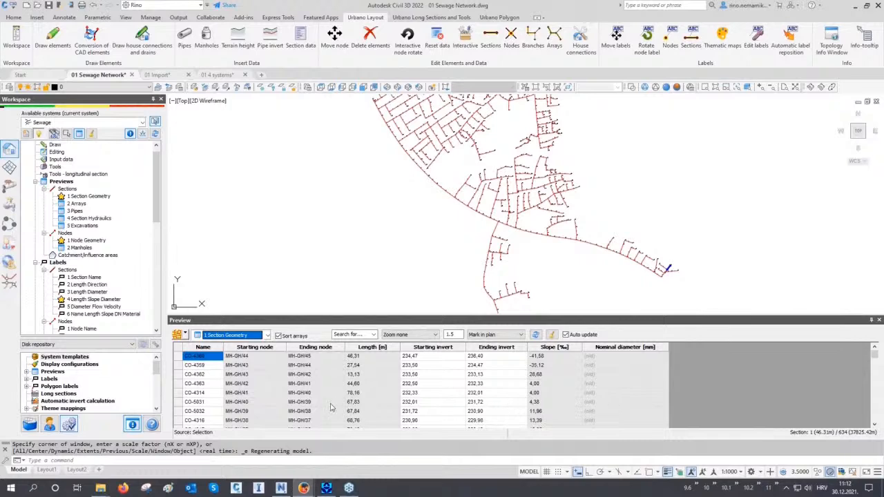
- Show the recapitulation summary for all sections in the Section Geometry preview, ending with only a single cell selected
{"action": "left_click", "coordinate": [294, 375]}
{"action": "key", "text": "ctrl+a"}
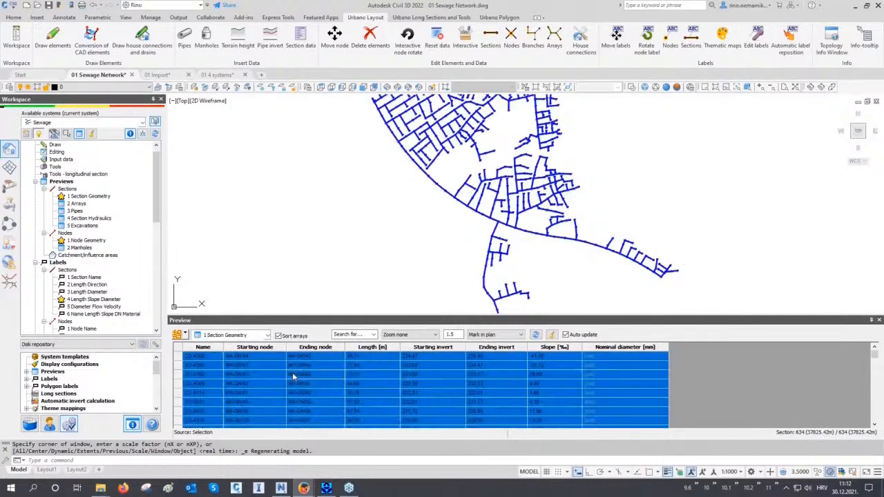
{"action": "right_click", "coordinate": [294, 375]}
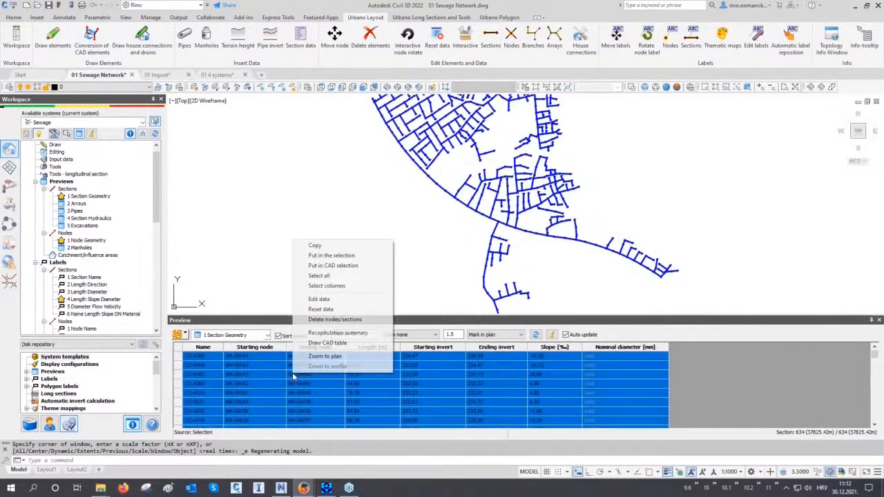
{"action": "left_click", "coordinate": [359, 334]}
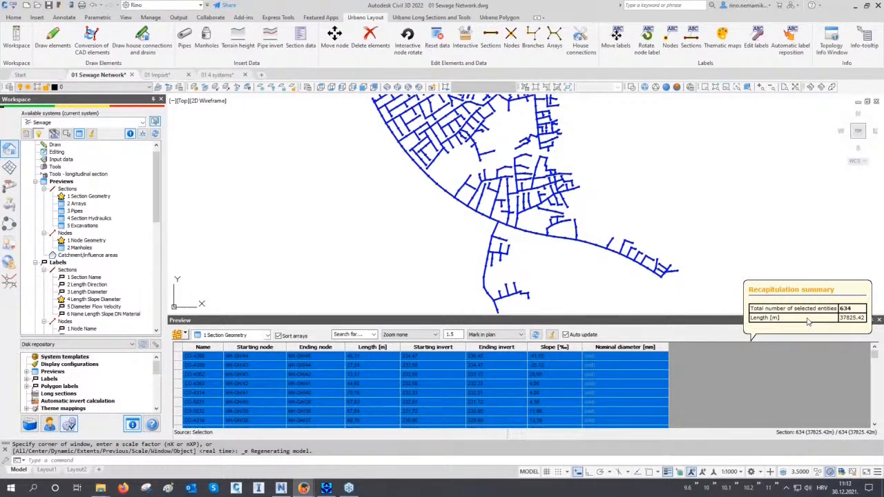
{"action": "left_click", "coordinate": [334, 369]}
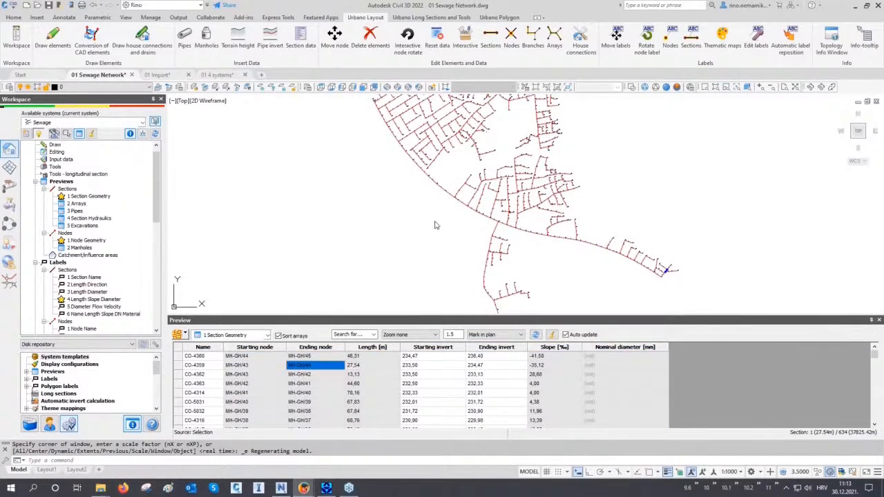
- List three adjacent main sewer sections in the preview by picking them in plan, mark all three rows in the drawing and clear the marks
{"action": "scroll", "coordinate": [441, 221], "scroll_direction": "up", "scroll_amount": 5}
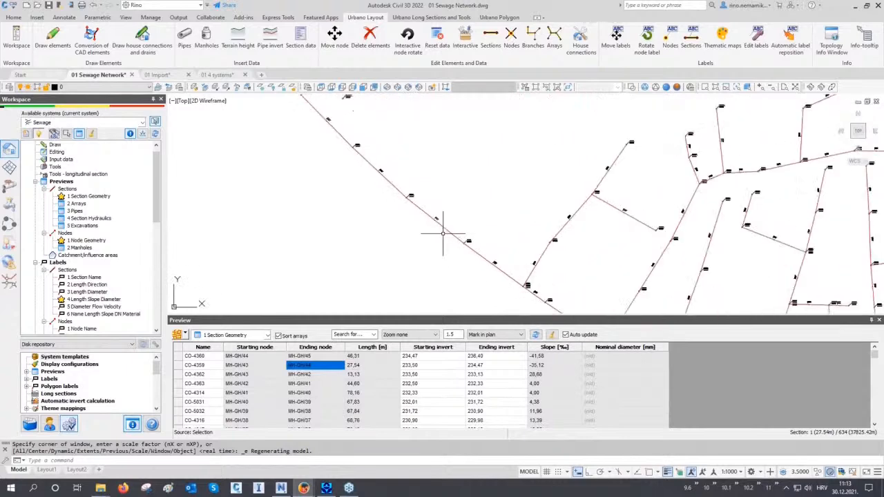
{"action": "left_click", "coordinate": [186, 336]}
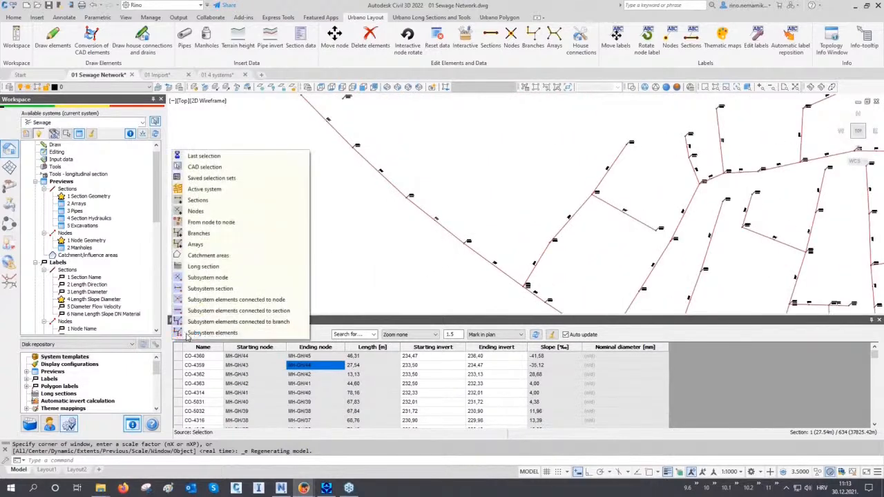
{"action": "left_click", "coordinate": [216, 201]}
{"action": "left_click", "coordinate": [469, 266]}
{"action": "left_click", "coordinate": [428, 241]}
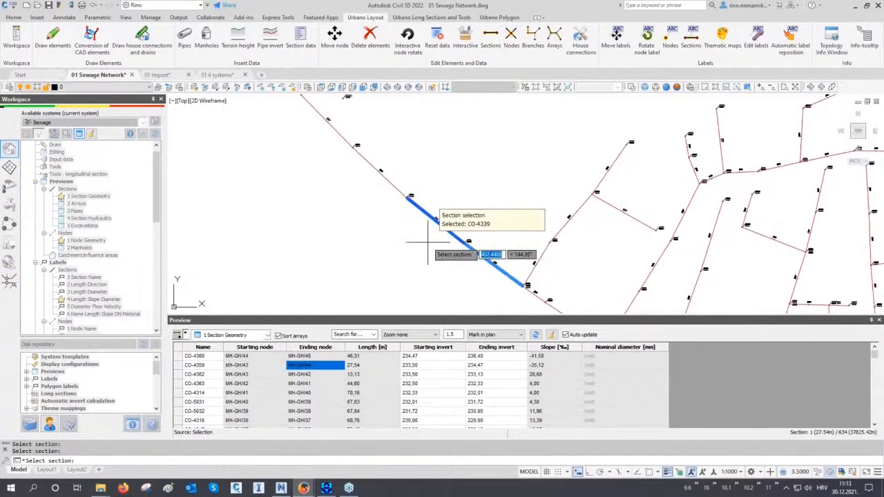
{"action": "left_click", "coordinate": [376, 193]}
{"action": "key", "text": "Return"}
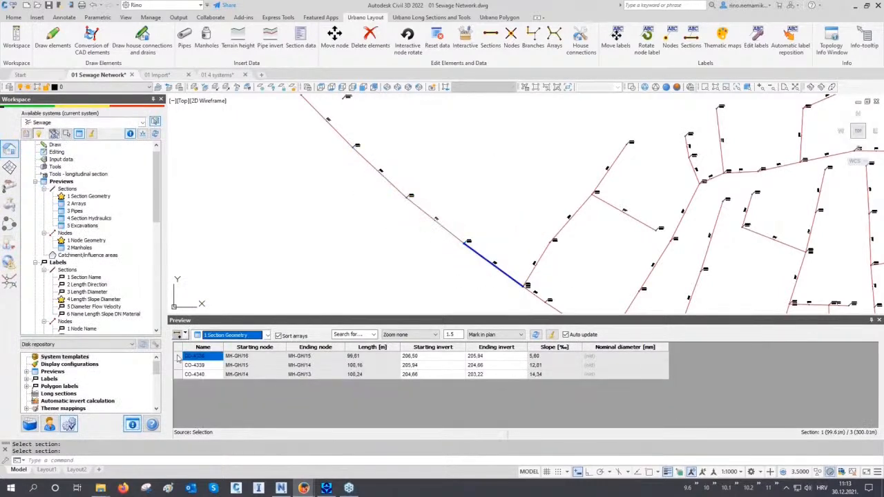
{"action": "left_click_drag", "start_coordinate": [178, 357], "coordinate": [181, 375]}
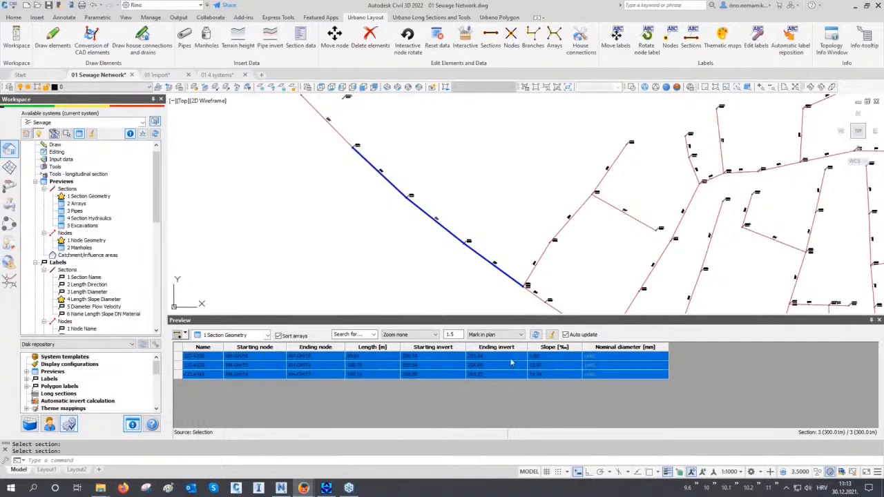
{"action": "left_click", "coordinate": [551, 335]}
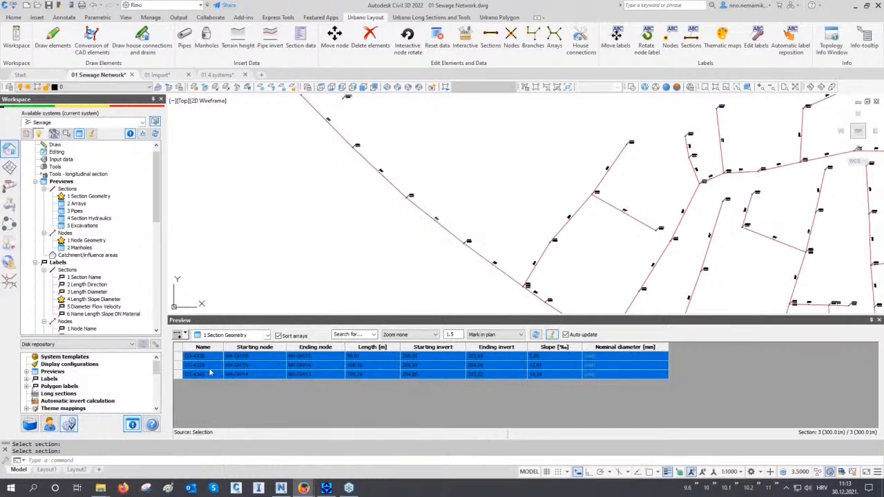
- List the sections of main sewer branch B509 in the preview using branch selection and mark all of them in plan
{"action": "left_click", "coordinate": [188, 336]}
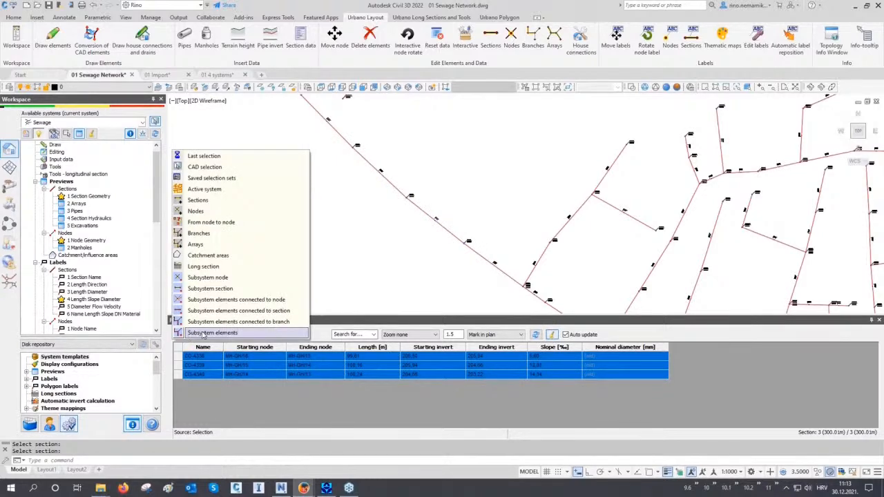
{"action": "left_click", "coordinate": [223, 236]}
{"action": "scroll", "coordinate": [363, 230], "scroll_direction": "down", "scroll_amount": 3}
{"action": "scroll", "coordinate": [365, 235], "scroll_direction": "up", "scroll_amount": 2}
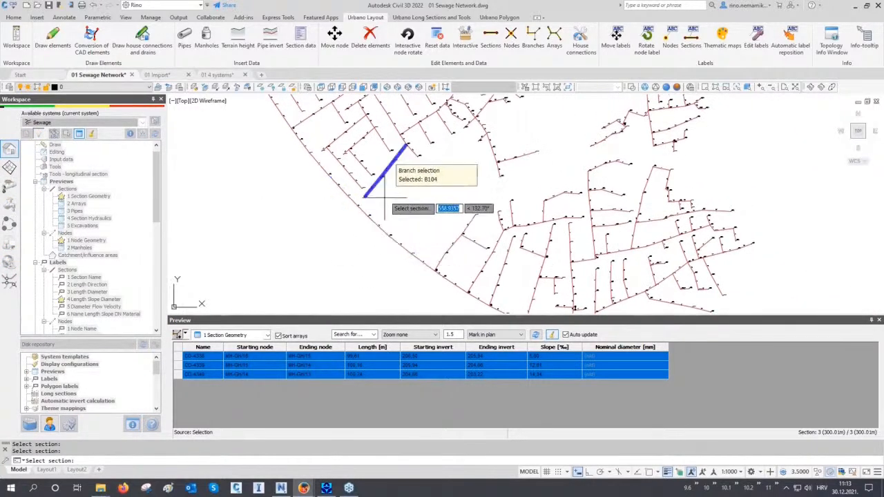
{"action": "middle_click_drag", "start_coordinate": [393, 170], "coordinate": [387, 202]}
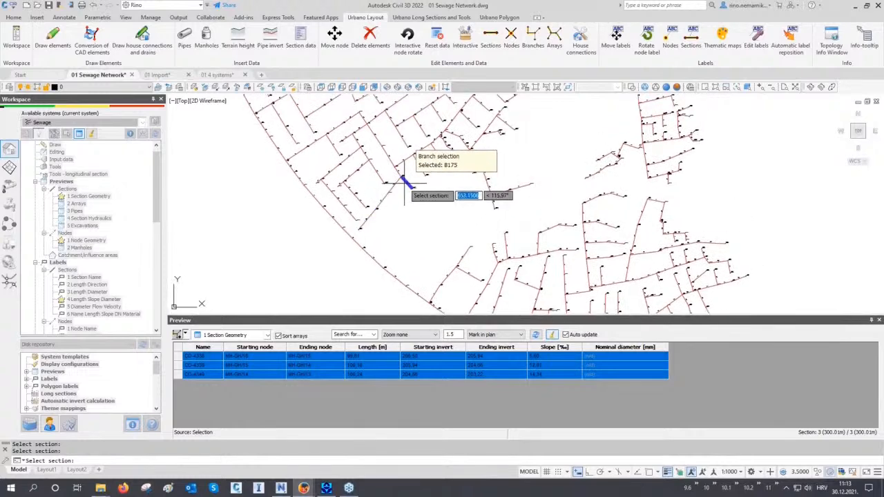
{"action": "scroll", "coordinate": [404, 182], "scroll_direction": "up", "scroll_amount": 6}
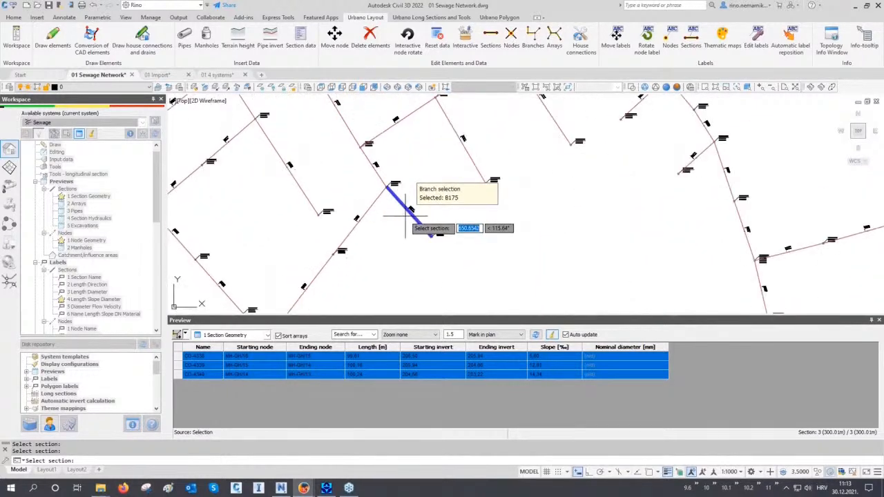
{"action": "middle_click_drag", "start_coordinate": [406, 214], "coordinate": [411, 233]}
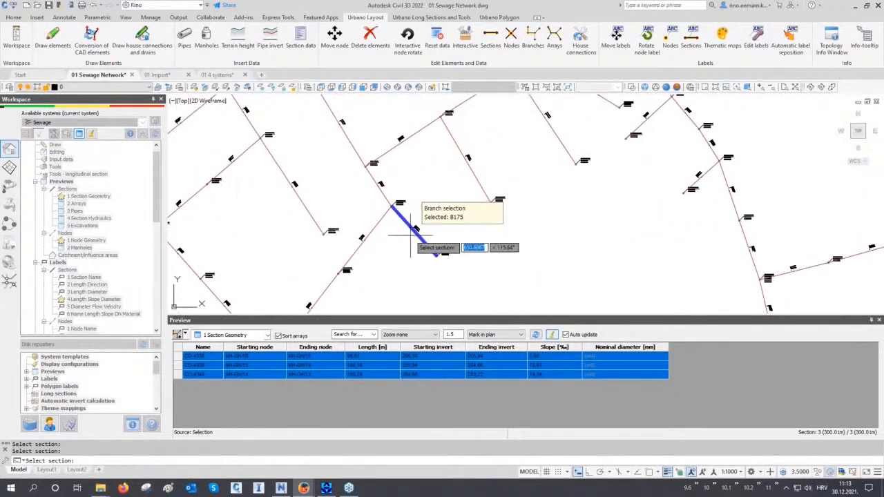
{"action": "scroll", "coordinate": [382, 190], "scroll_direction": "down", "scroll_amount": 5}
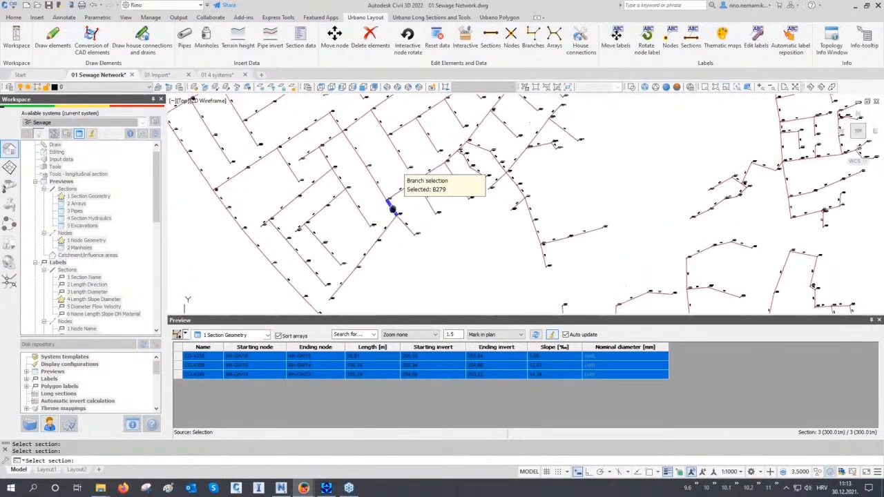
{"action": "middle_click_drag", "start_coordinate": [376, 186], "coordinate": [369, 215]}
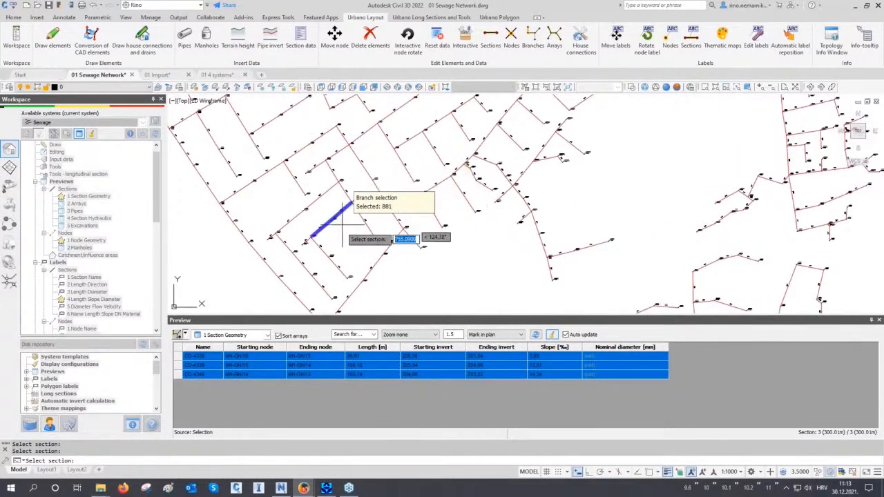
{"action": "middle_click_drag", "start_coordinate": [333, 254], "coordinate": [347, 231]}
{"action": "scroll", "coordinate": [348, 234], "scroll_direction": "down", "scroll_amount": 2}
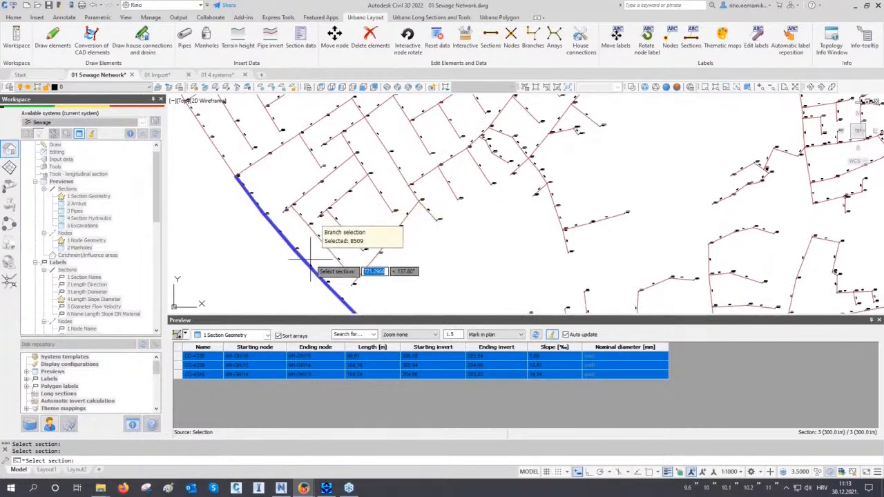
{"action": "scroll", "coordinate": [310, 261], "scroll_direction": "down", "scroll_amount": 2}
{"action": "middle_click_drag", "start_coordinate": [310, 261], "coordinate": [336, 201]}
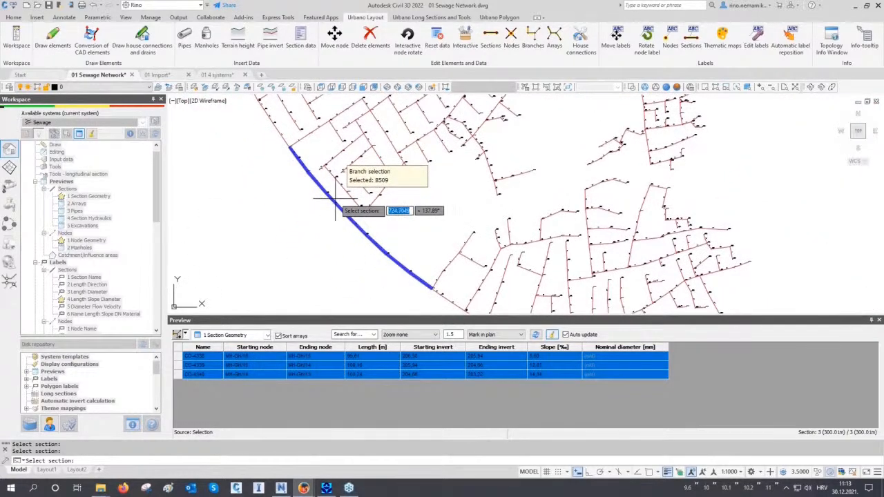
{"action": "left_click", "coordinate": [335, 201]}
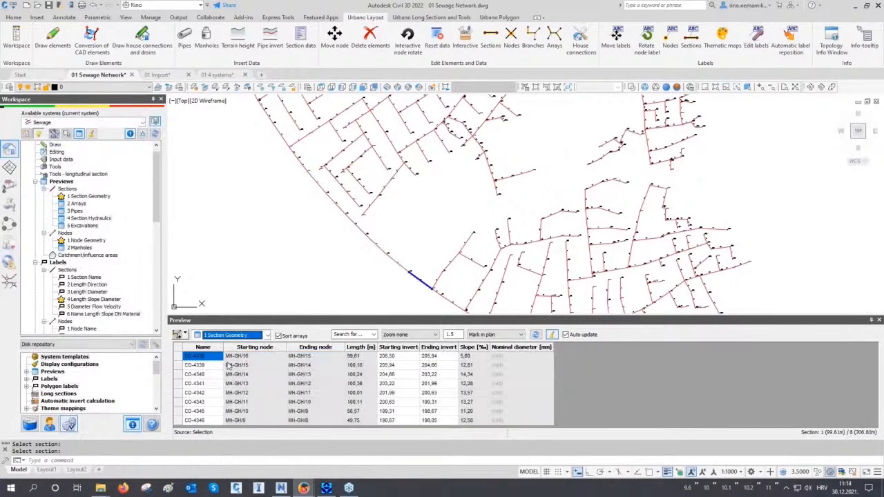
{"action": "left_click_drag", "start_coordinate": [200, 359], "coordinate": [204, 445]}
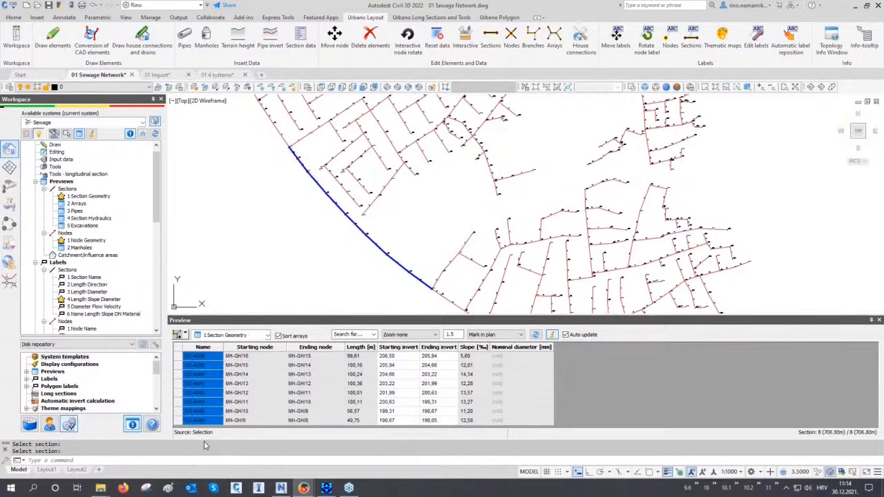
- List all sections of the main sewer array MH-GH in the preview using array selection and mark them in plan
{"action": "left_click", "coordinate": [185, 335]}
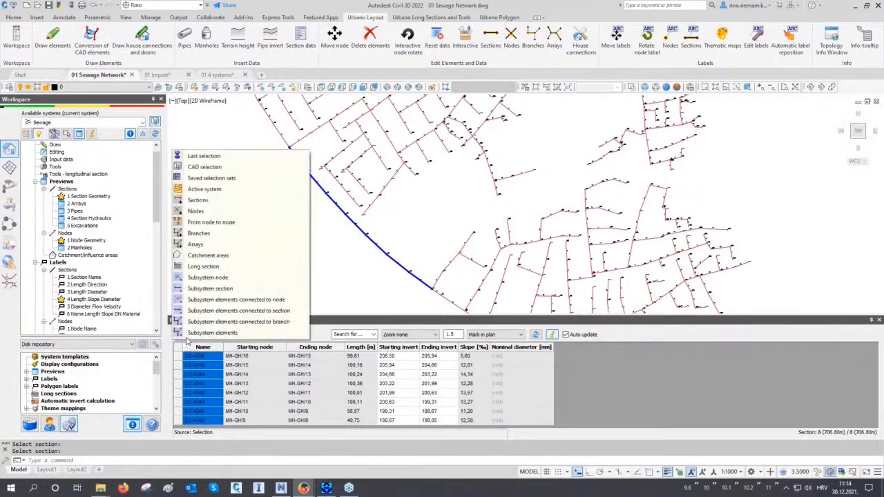
{"action": "left_click", "coordinate": [217, 247]}
{"action": "scroll", "coordinate": [359, 250], "scroll_direction": "down", "scroll_amount": 5}
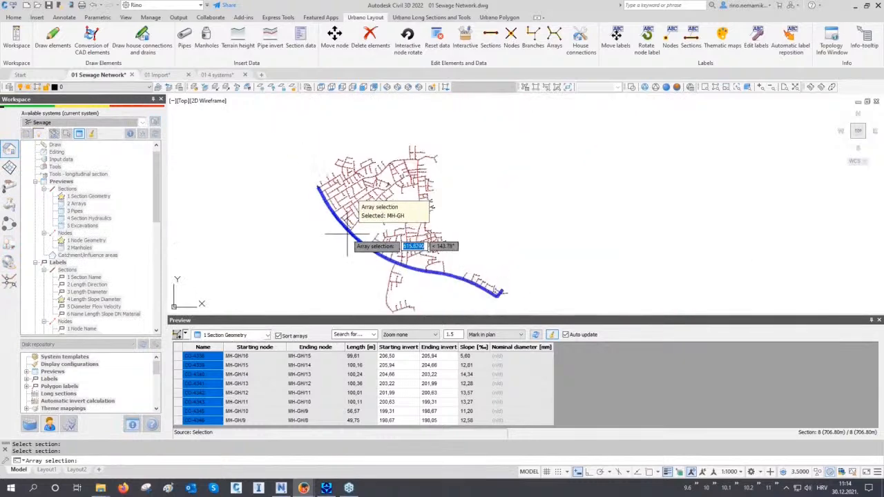
{"action": "middle_click_drag", "start_coordinate": [350, 227], "coordinate": [355, 200]}
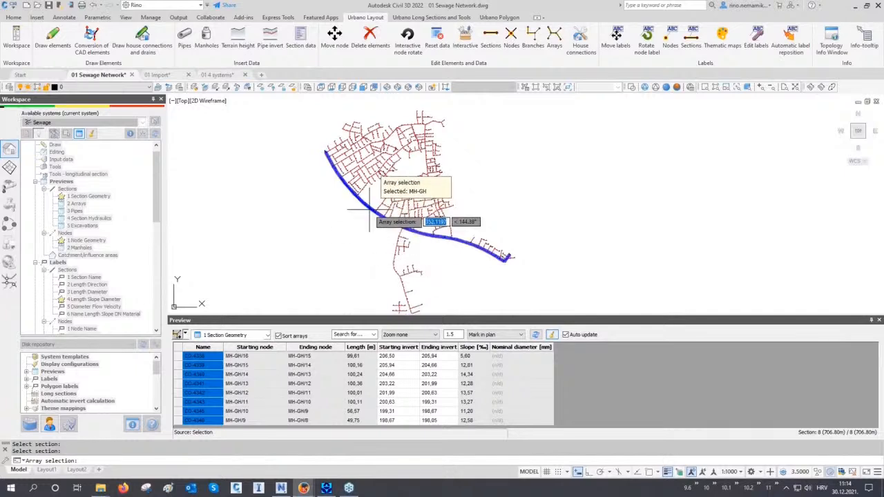
{"action": "scroll", "coordinate": [369, 210], "scroll_direction": "up", "scroll_amount": 2}
{"action": "middle_click_drag", "start_coordinate": [369, 213], "coordinate": [363, 252]}
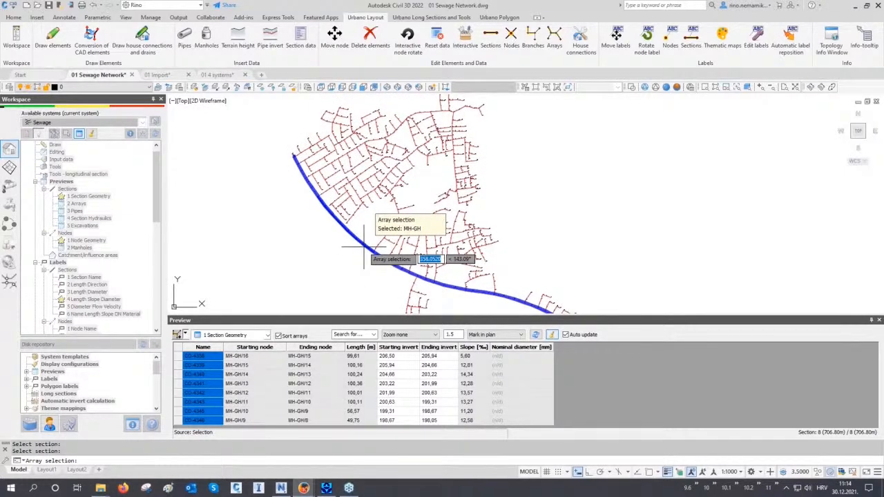
{"action": "left_click", "coordinate": [363, 252]}
{"action": "left_click_drag", "start_coordinate": [202, 356], "coordinate": [202, 428]}
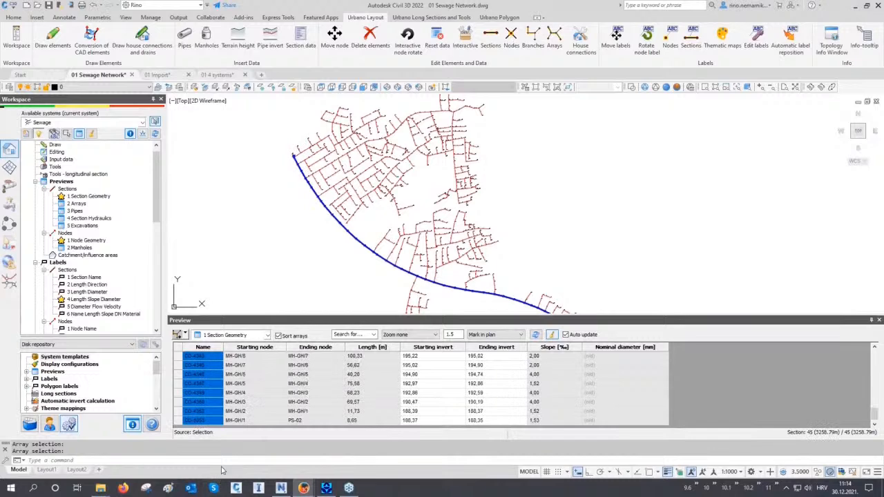
- Switch the preview of the selected main sewer to the 2 Arrays table
{"action": "left_click", "coordinate": [224, 336]}
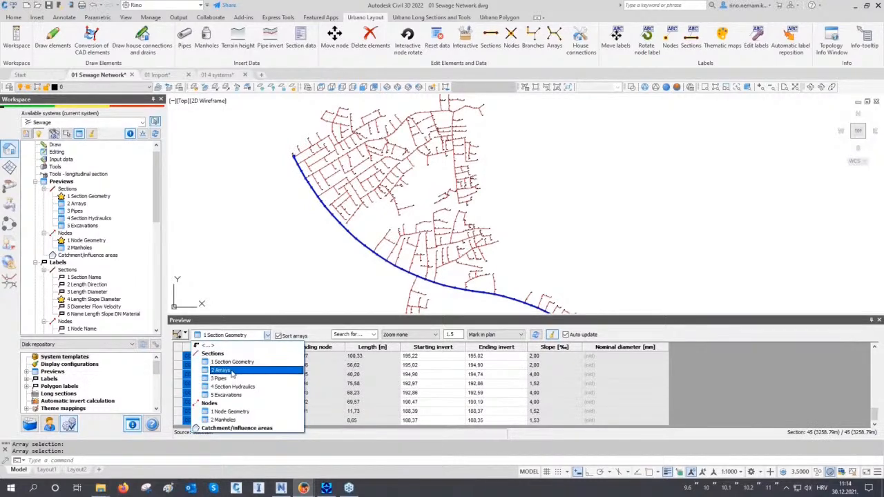
{"action": "left_click", "coordinate": [232, 372]}
{"action": "middle_click_drag", "start_coordinate": [290, 272], "coordinate": [292, 238]}
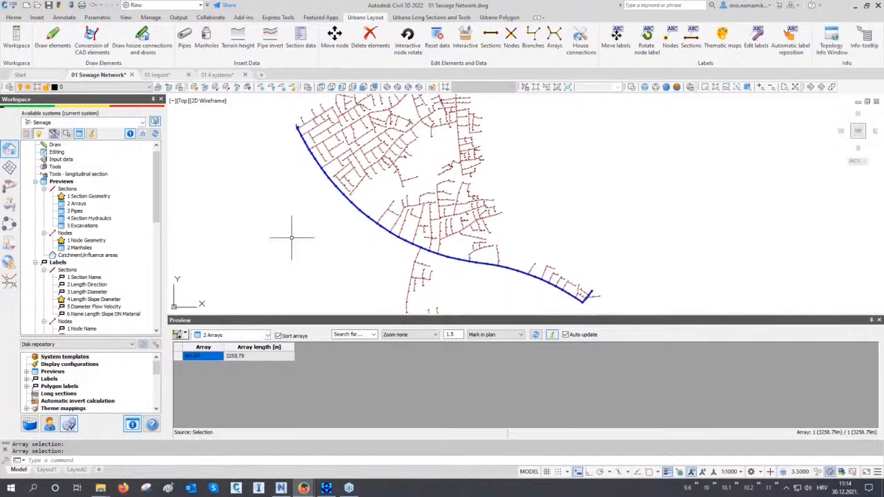
- List the arrays of the whole active system by descending array length and mark array MH-GH/5 in plan
{"action": "left_click", "coordinate": [551, 334]}
{"action": "left_click", "coordinate": [181, 335]}
{"action": "left_click", "coordinate": [207, 191]}
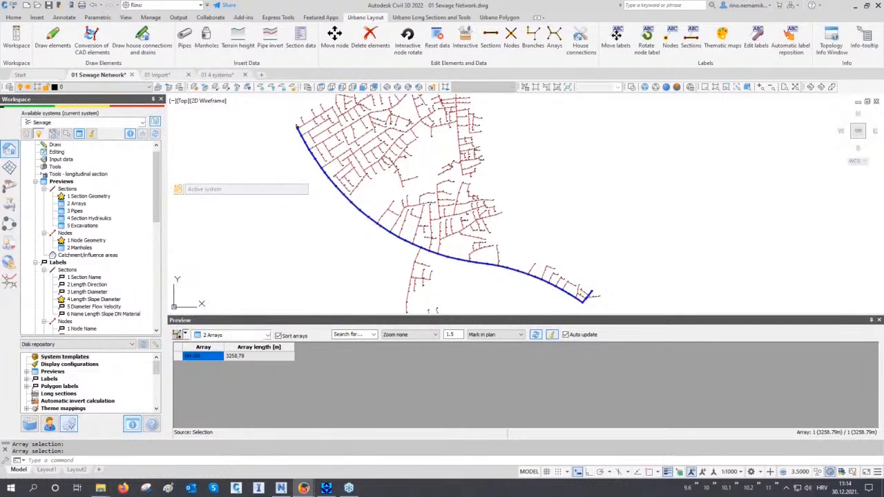
{"action": "left_click", "coordinate": [249, 347]}
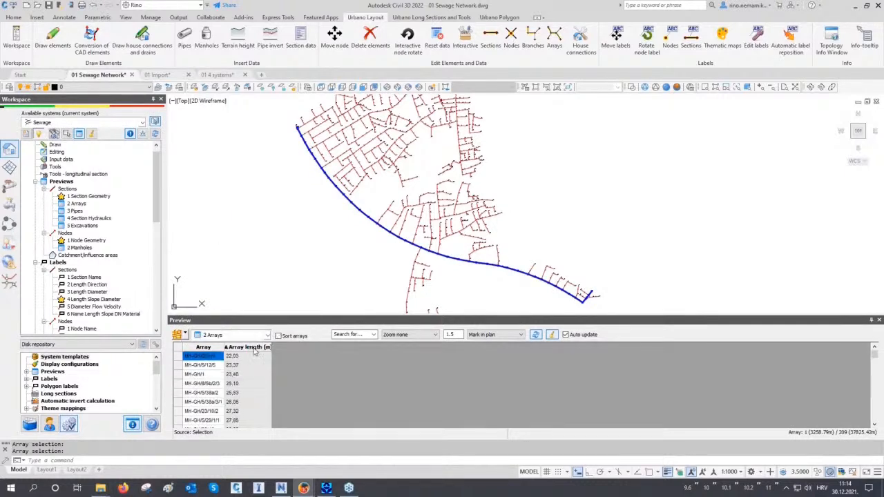
{"action": "left_click", "coordinate": [252, 348]}
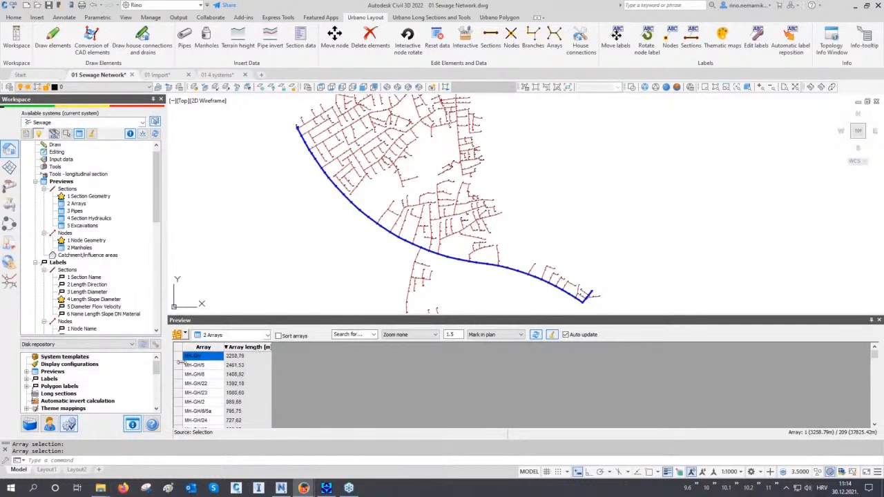
{"action": "left_click", "coordinate": [183, 364]}
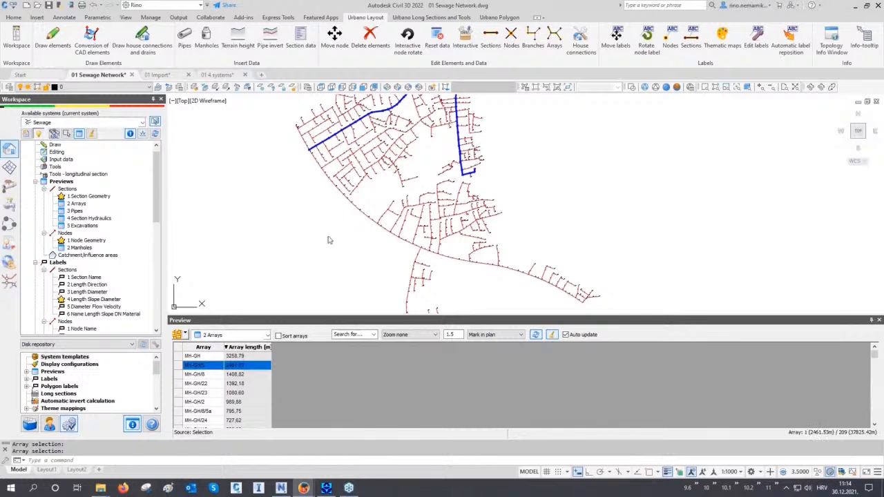
- Mark arrays MH-GH/8, MH-GH/22, MH-GH/23, MH-GH/2 and MH-GH/8/5a in plan, one after another
{"action": "scroll", "coordinate": [328, 239], "scroll_direction": "down", "scroll_amount": 2}
{"action": "left_click", "coordinate": [183, 374]}
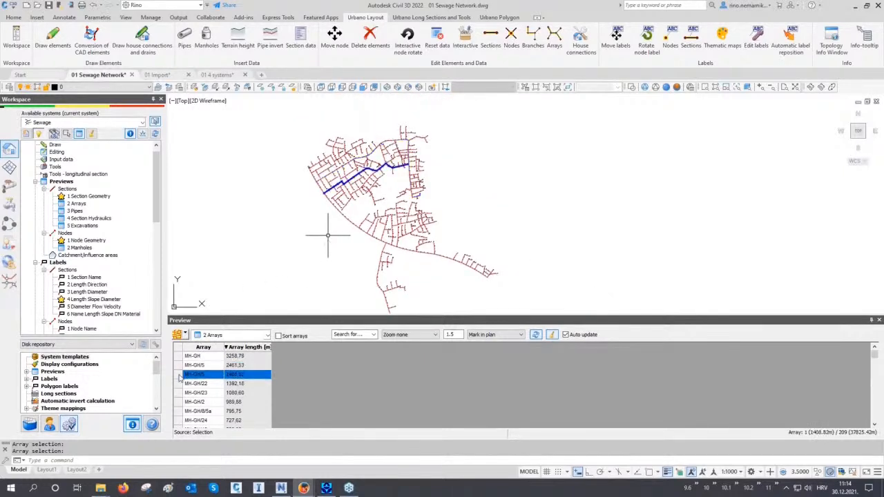
{"action": "left_click", "coordinate": [181, 383]}
{"action": "left_click", "coordinate": [179, 392]}
{"action": "left_click", "coordinate": [181, 402]}
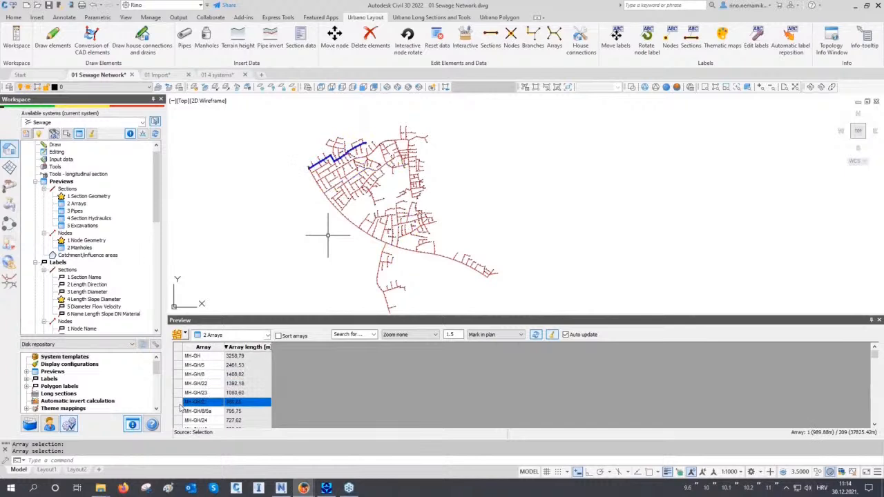
{"action": "left_click", "coordinate": [181, 411]}
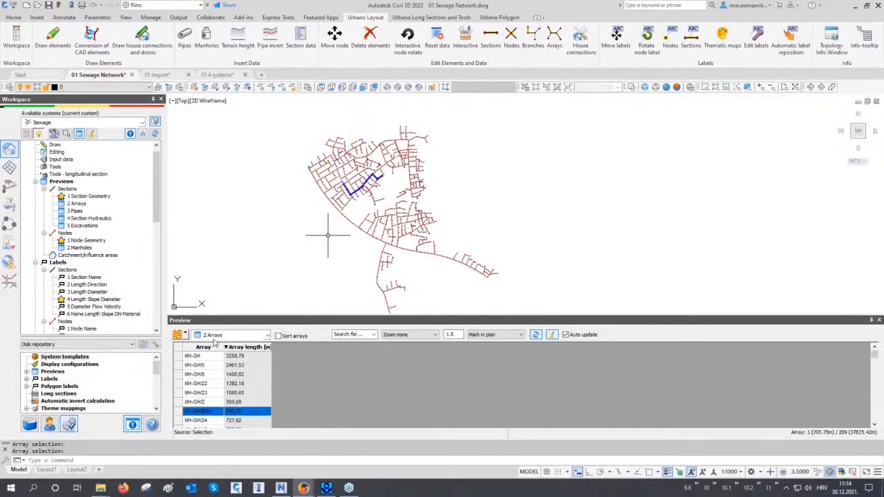
- Switch the preview to 1 Section Geometry, order the sections by ascending slope and mark those with negative slopes in plan
{"action": "left_click", "coordinate": [217, 335]}
{"action": "left_click", "coordinate": [227, 369]}
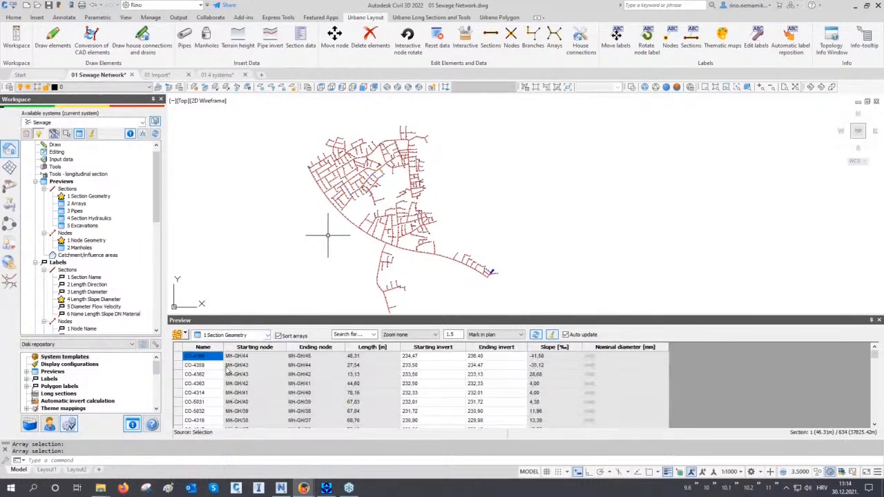
{"action": "left_click", "coordinate": [535, 335]}
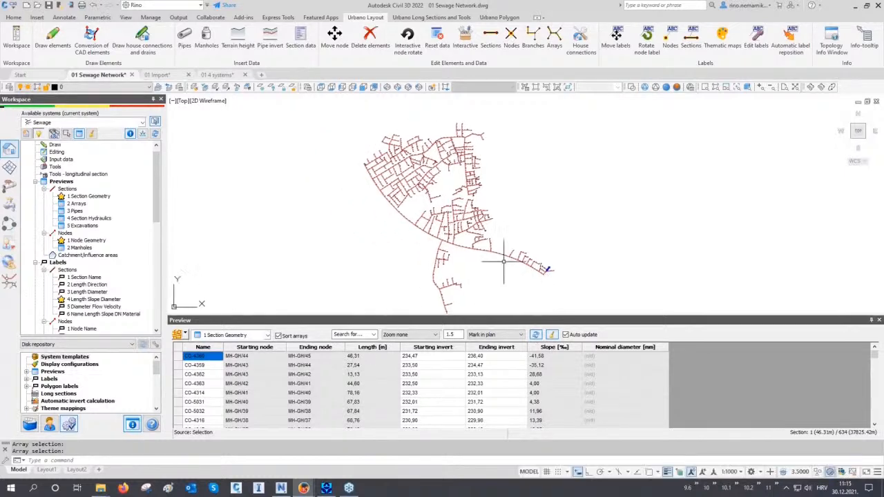
{"action": "left_click", "coordinate": [556, 347]}
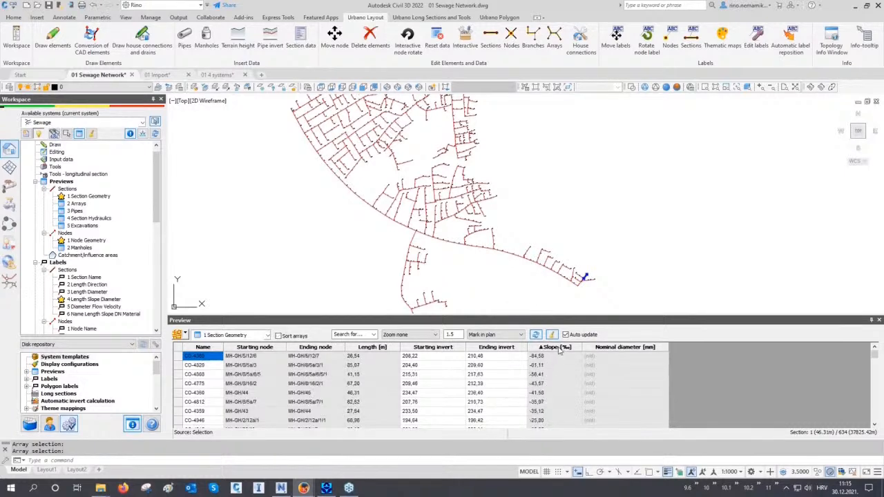
{"action": "scroll", "coordinate": [542, 366], "scroll_direction": "down", "scroll_amount": 6}
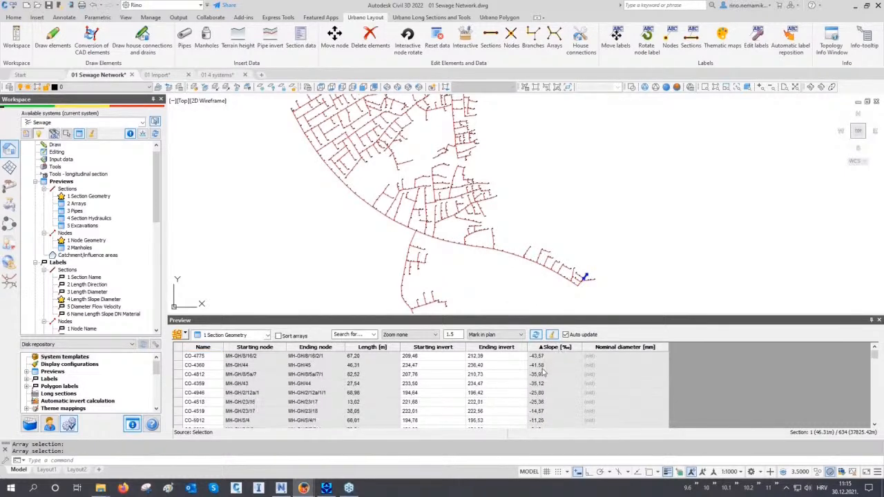
{"action": "left_click_drag", "start_coordinate": [543, 413], "coordinate": [542, 292]}
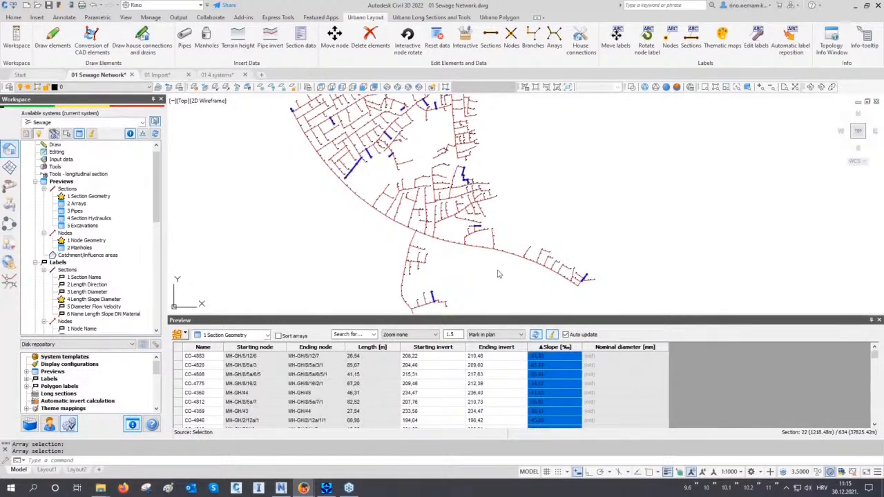
- Examine the length and slope labels and flow arrows of the marked negative-slope sections in plan
{"action": "scroll", "coordinate": [497, 270], "scroll_direction": "down", "scroll_amount": 1}
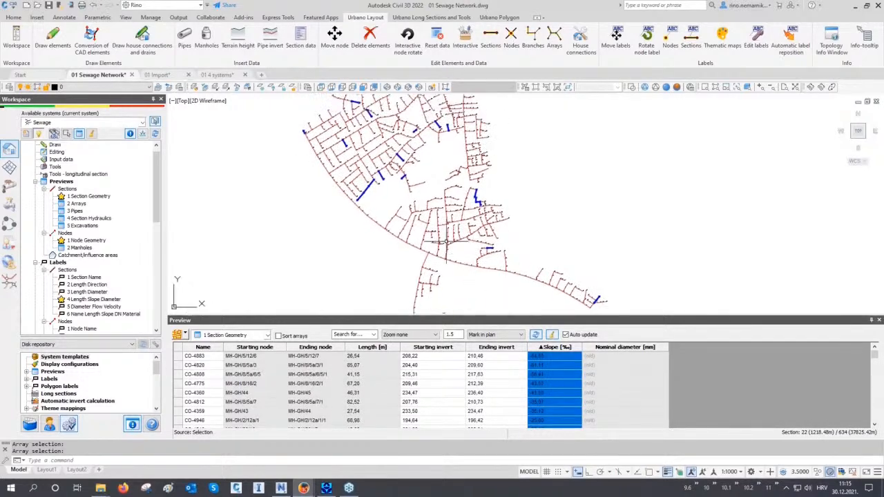
{"action": "scroll", "coordinate": [446, 242], "scroll_direction": "down", "scroll_amount": 1}
{"action": "middle_click_drag", "start_coordinate": [397, 215], "coordinate": [403, 227]}
{"action": "scroll", "coordinate": [403, 229], "scroll_direction": "up", "scroll_amount": 4}
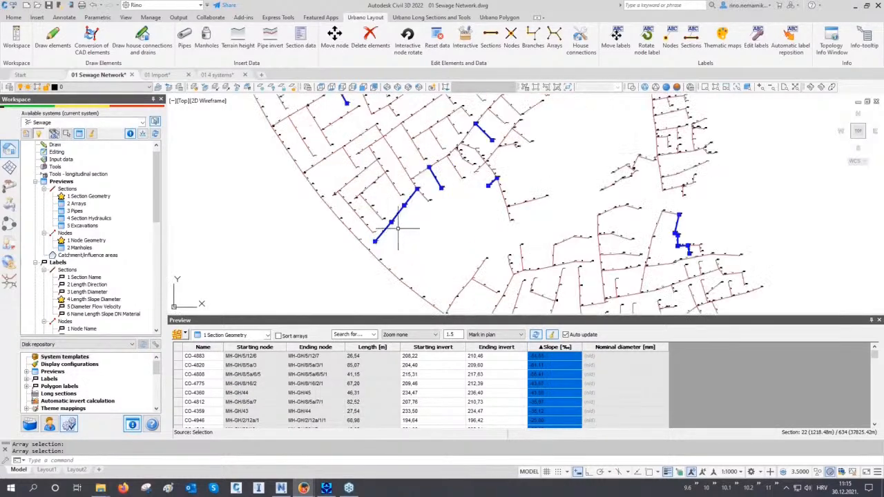
{"action": "scroll", "coordinate": [375, 233], "scroll_direction": "up", "scroll_amount": 2}
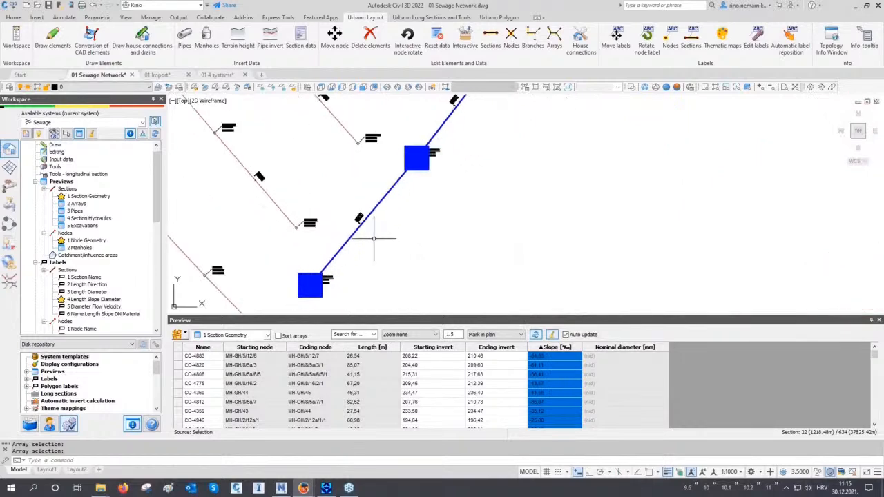
{"action": "scroll", "coordinate": [365, 221], "scroll_direction": "up", "scroll_amount": 3}
{"action": "scroll", "coordinate": [366, 221], "scroll_direction": "up", "scroll_amount": 2}
{"action": "scroll", "coordinate": [333, 227], "scroll_direction": "up", "scroll_amount": 1}
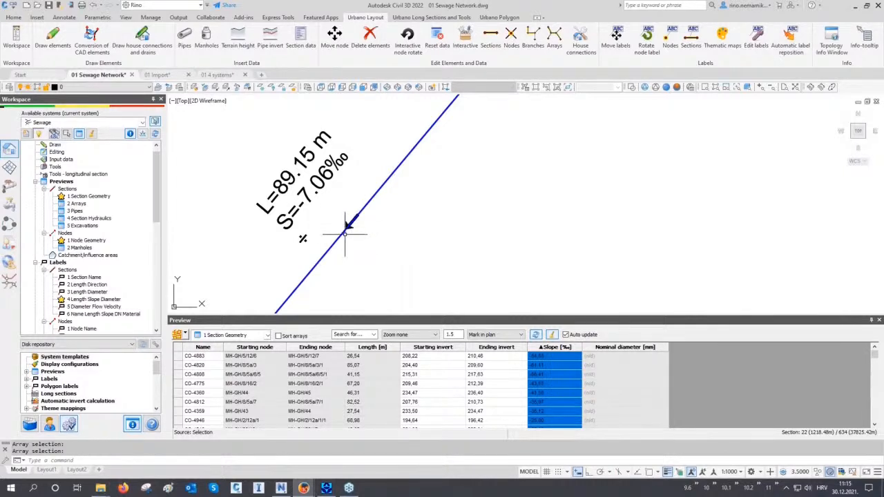
{"action": "scroll", "coordinate": [345, 233], "scroll_direction": "down", "scroll_amount": 1}
{"action": "scroll", "coordinate": [345, 235], "scroll_direction": "down", "scroll_amount": 1}
{"action": "scroll", "coordinate": [348, 241], "scroll_direction": "down", "scroll_amount": 2}
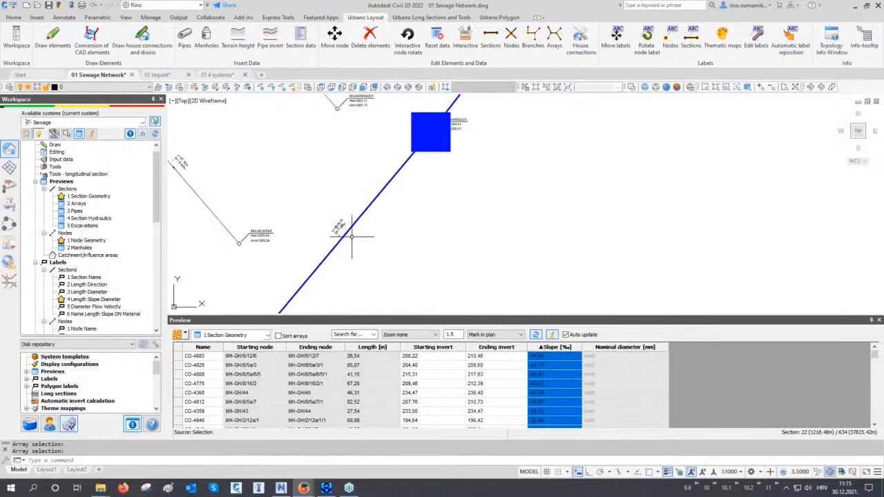
{"action": "scroll", "coordinate": [422, 185], "scroll_direction": "up", "scroll_amount": 4}
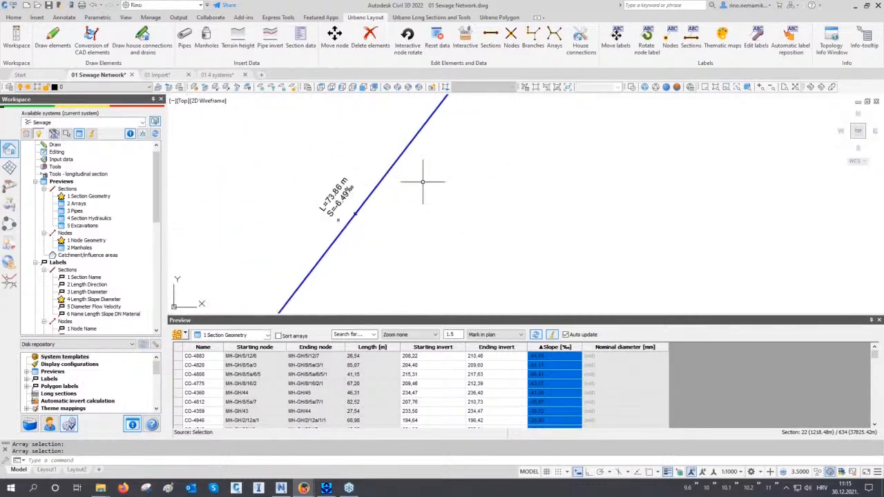
{"action": "scroll", "coordinate": [405, 237], "scroll_direction": "down", "scroll_amount": 3}
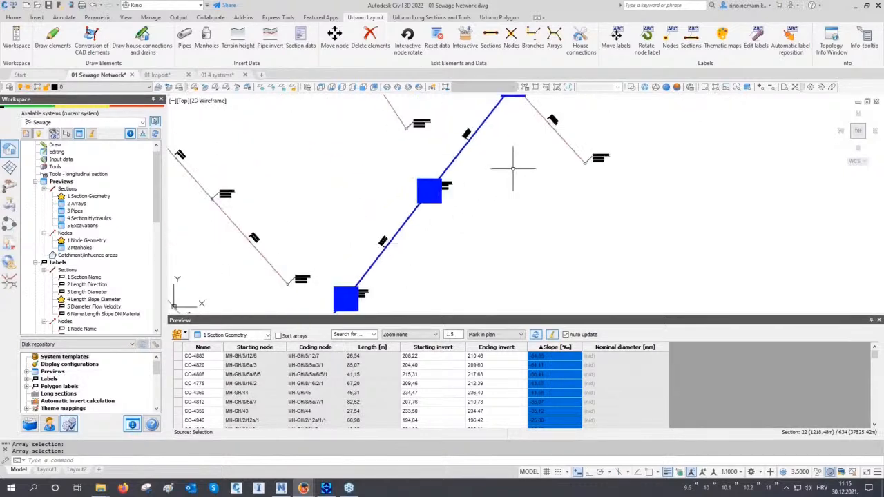
{"action": "scroll", "coordinate": [445, 204], "scroll_direction": "up", "scroll_amount": 3}
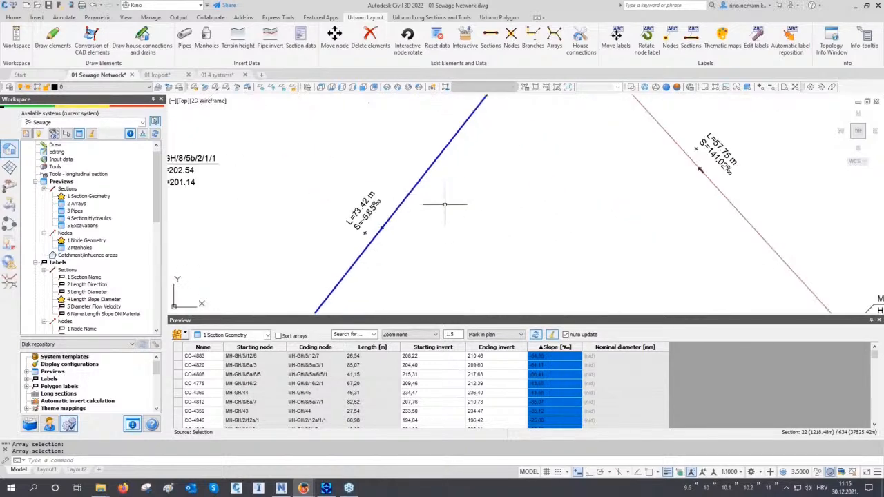
{"action": "scroll", "coordinate": [444, 204], "scroll_direction": "down", "scroll_amount": 3}
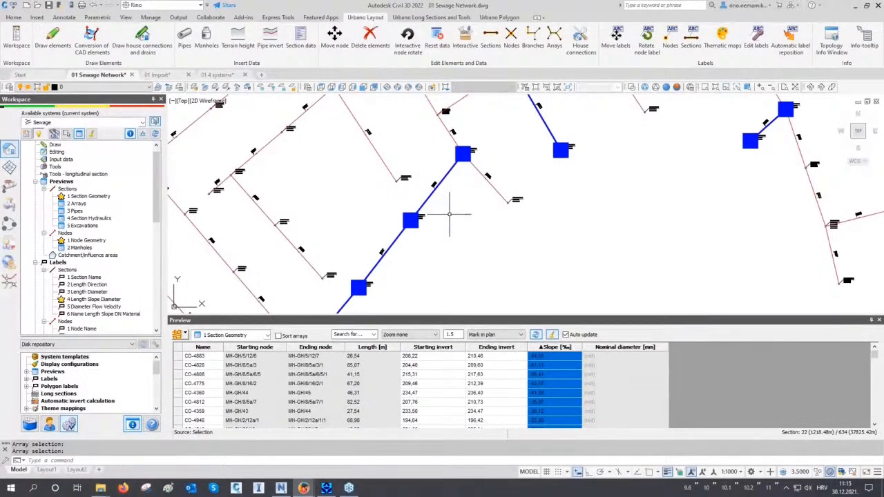
- Regenerate the drawing to clear the section marks from the plan
{"action": "type", "text": "RE"}
{"action": "key", "text": "Return"}
{"action": "scroll", "coordinate": [453, 227], "scroll_direction": "down", "scroll_amount": 2}
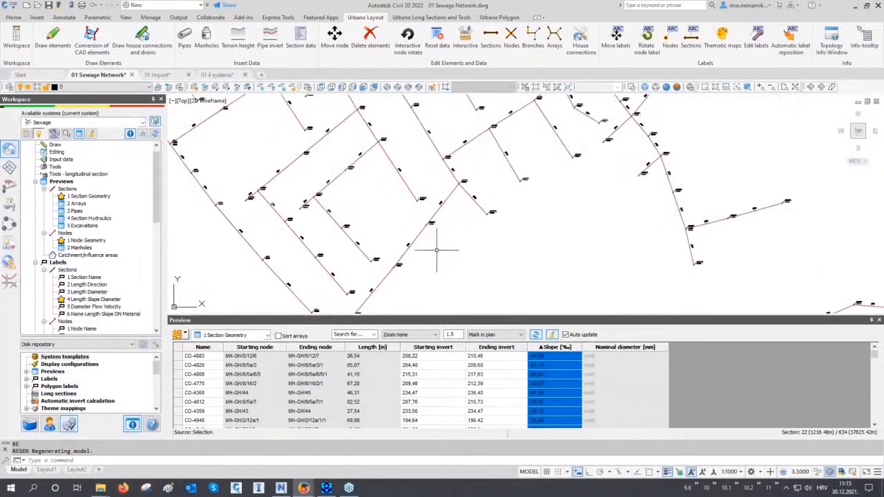
- Start Fix directions for the sewage network and choose node PS-02 as the exit node
{"action": "scroll", "coordinate": [436, 251], "scroll_direction": "down", "scroll_amount": 5}
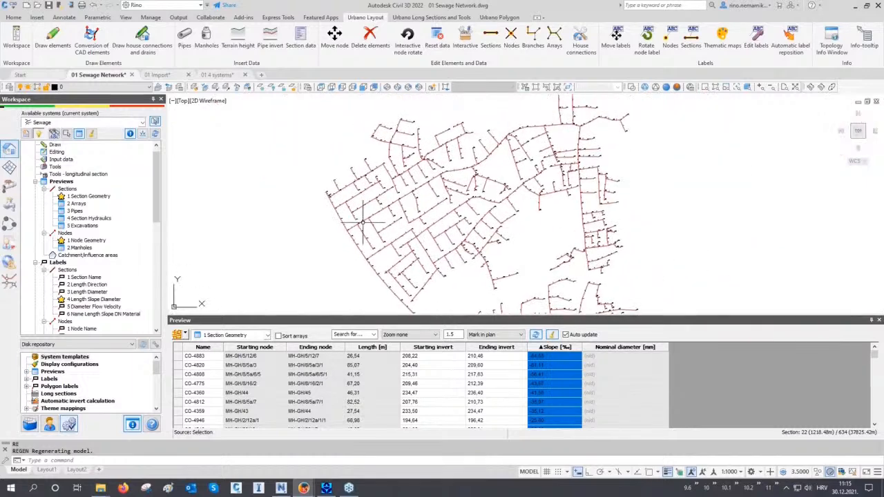
{"action": "scroll", "coordinate": [330, 193], "scroll_direction": "up", "scroll_amount": 6}
{"action": "middle_click_drag", "start_coordinate": [338, 181], "coordinate": [407, 169]}
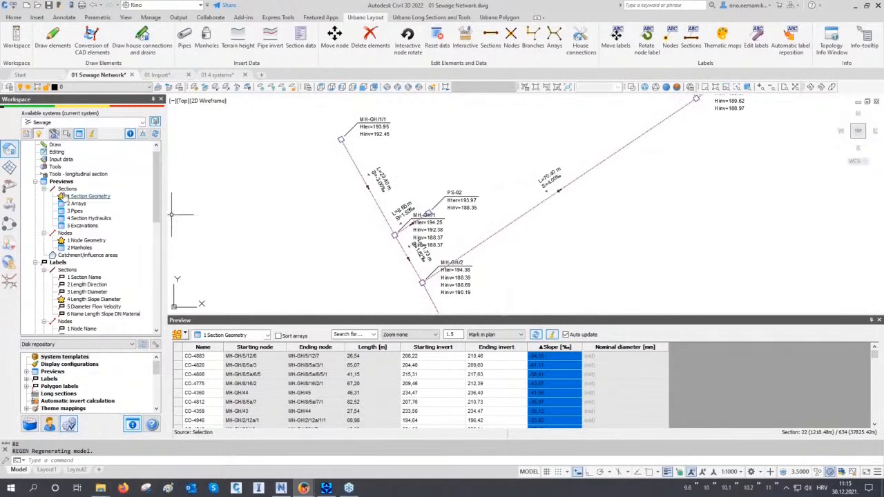
{"action": "right_click", "coordinate": [58, 152]}
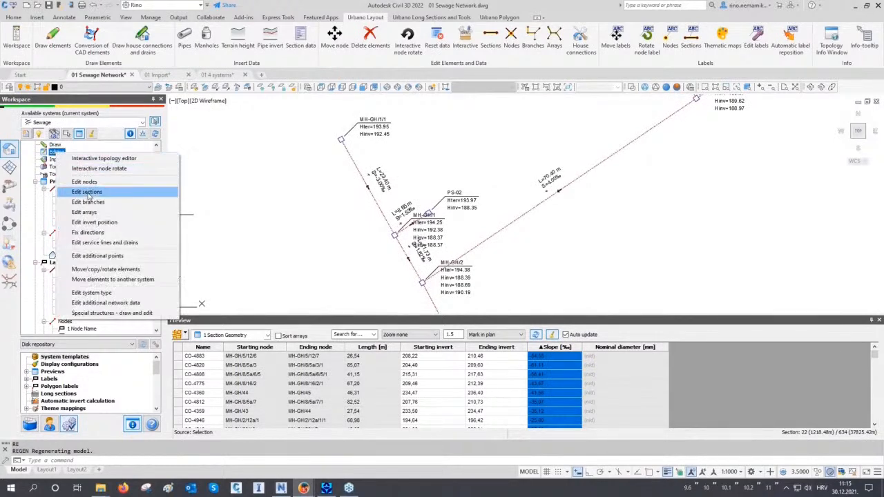
{"action": "left_click", "coordinate": [91, 233]}
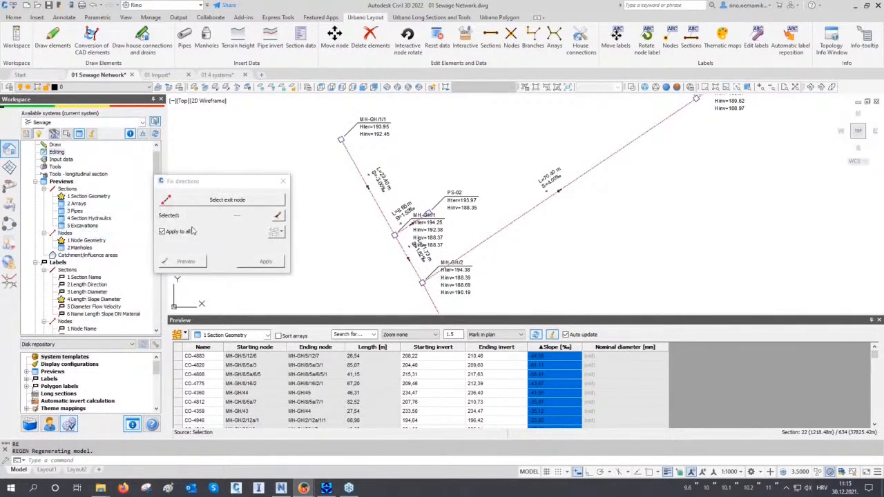
{"action": "left_click", "coordinate": [227, 200]}
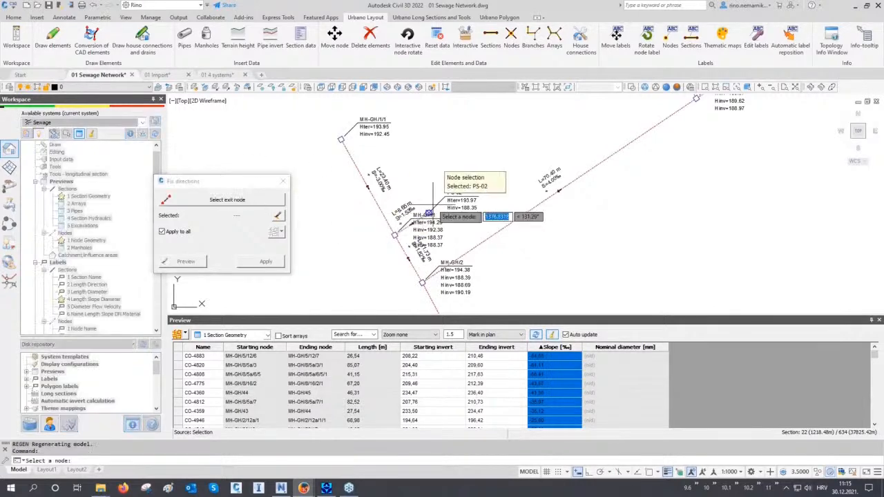
{"action": "left_click", "coordinate": [429, 215]}
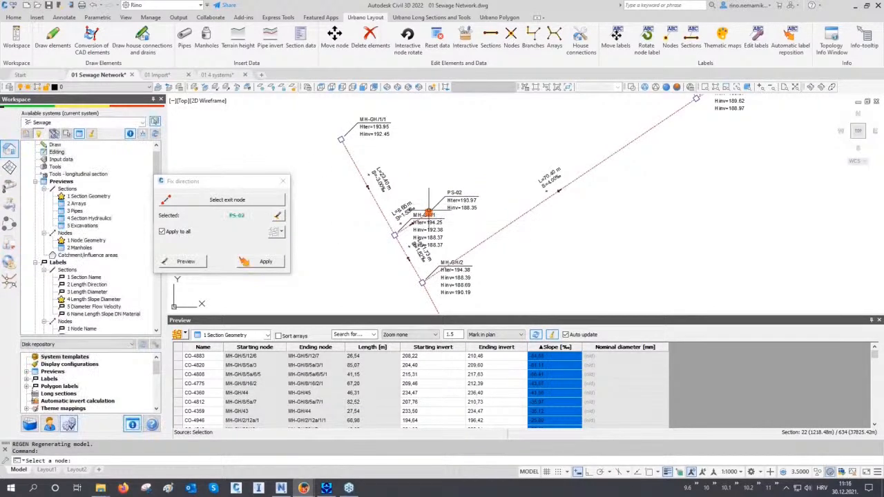
- Preview the flow directions towards PS-02, apply them to all sections and close Fix directions
{"action": "left_click", "coordinate": [185, 262]}
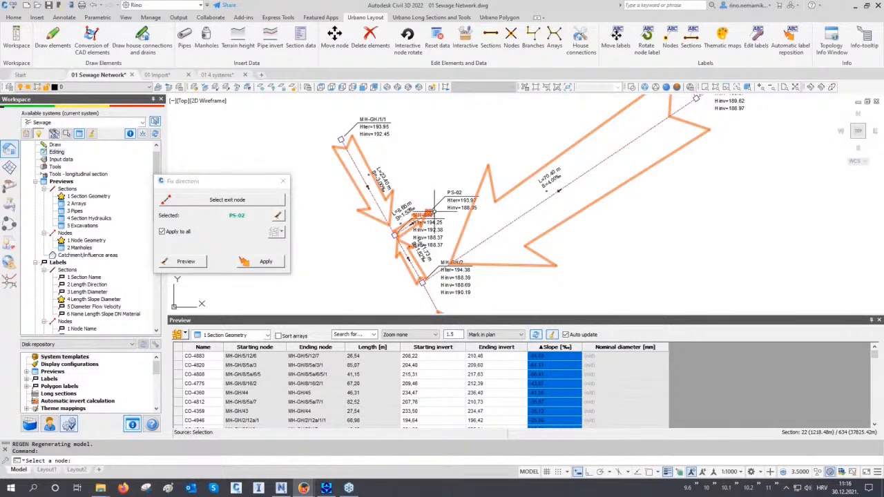
{"action": "scroll", "coordinate": [409, 195], "scroll_direction": "down", "scroll_amount": 5}
{"action": "middle_click_drag", "start_coordinate": [409, 196], "coordinate": [376, 217]}
{"action": "left_click", "coordinate": [188, 262]}
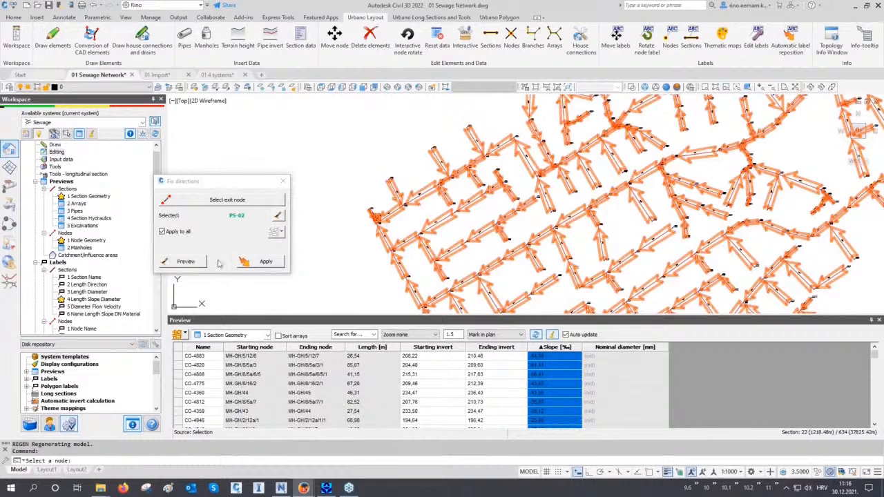
{"action": "left_click", "coordinate": [252, 265]}
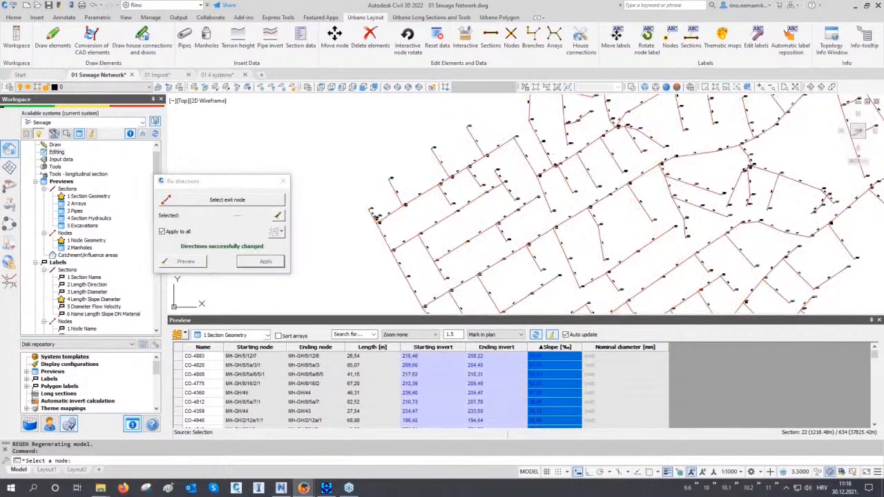
{"action": "left_click", "coordinate": [282, 181]}
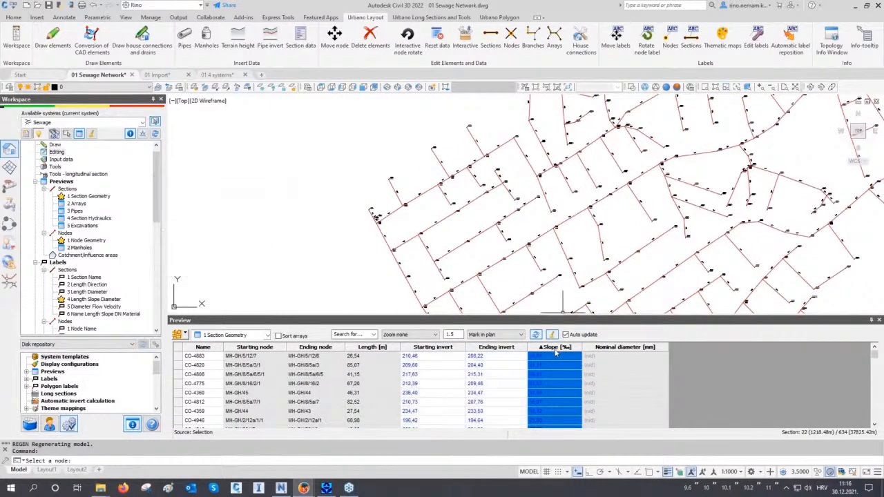
- Reorder the section geometry preview by ascending slope to check for remaining negative slopes
{"action": "left_click", "coordinate": [554, 356]}
{"action": "left_click", "coordinate": [556, 348]}
{"action": "left_click", "coordinate": [559, 347]}
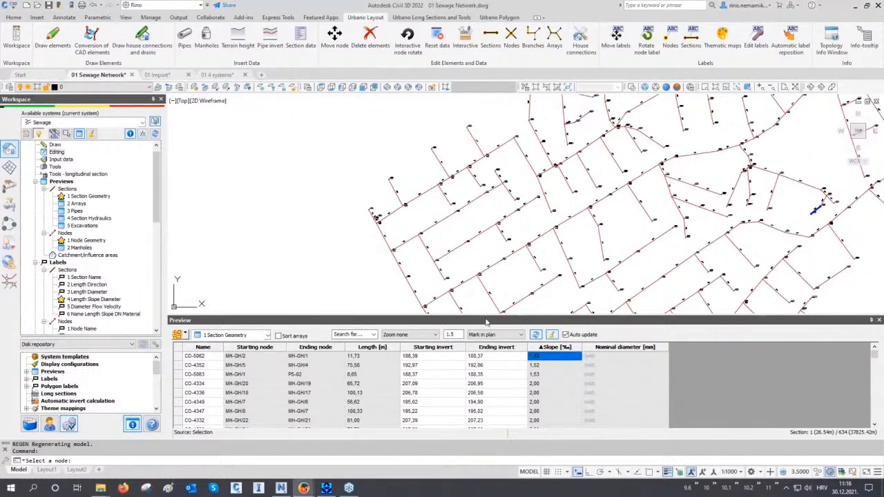
- Close the section preview, regenerate the drawing and show the whole sewage network
{"action": "left_click", "coordinate": [878, 321]}
{"action": "middle_click_drag", "start_coordinate": [428, 334], "coordinate": [320, 282]}
{"action": "type", "text": "re"}
{"action": "key", "text": "Return"}
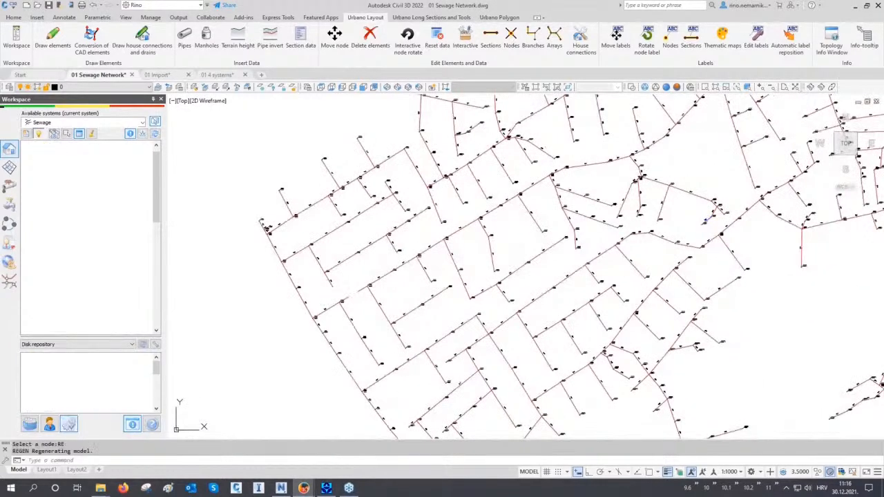
{"action": "middle_click", "coordinate": [320, 282]}
{"action": "middle_click", "coordinate": [320, 282]}
- Start drawing longitudinal sections with the definition 1 Sewage 1000/100 cm and load all arrays of the active system
{"action": "scroll", "coordinate": [118, 262], "scroll_direction": "down", "scroll_amount": 7}
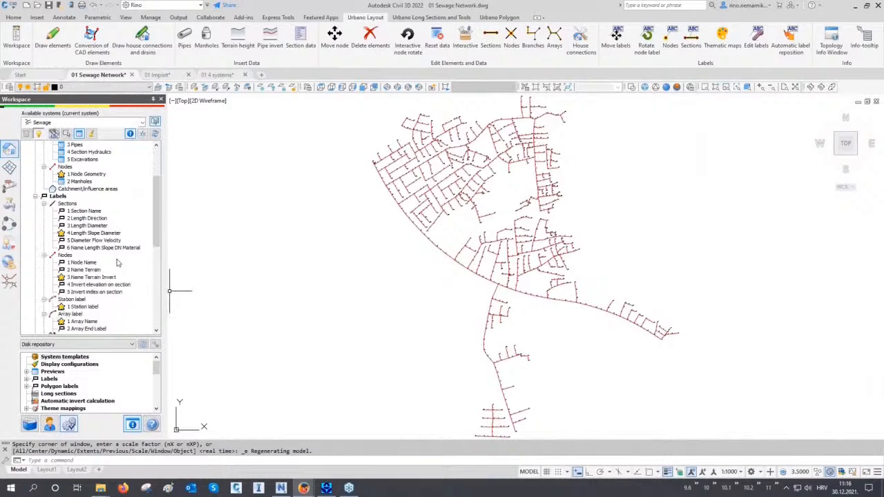
{"action": "scroll", "coordinate": [117, 262], "scroll_direction": "down", "scroll_amount": 1}
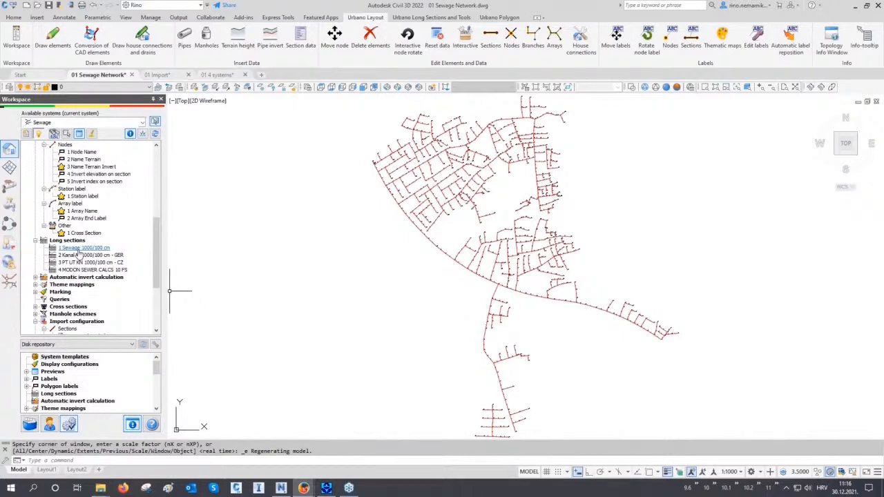
{"action": "double_click", "coordinate": [81, 248]}
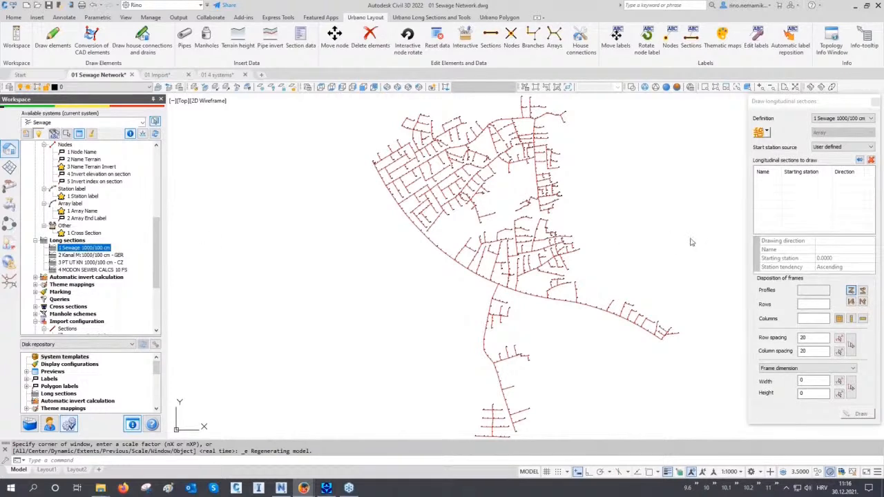
{"action": "left_click", "coordinate": [757, 133]}
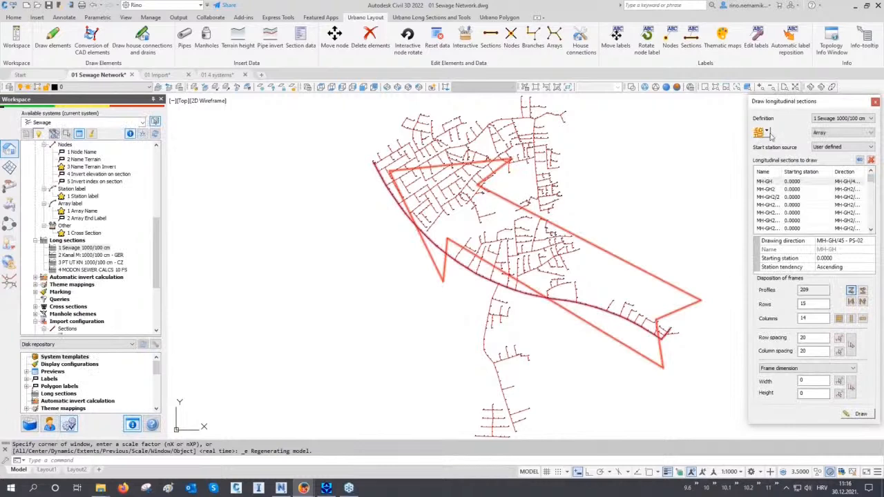
{"action": "left_click", "coordinate": [832, 133]}
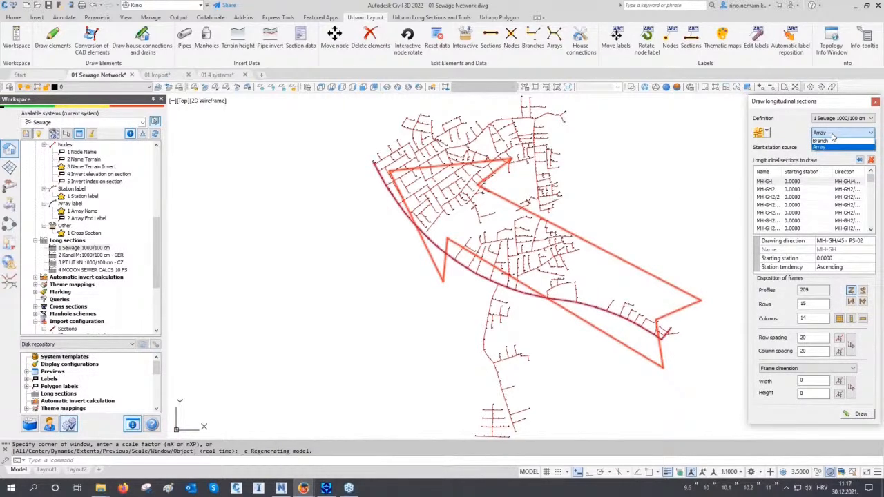
{"action": "left_click", "coordinate": [829, 136]}
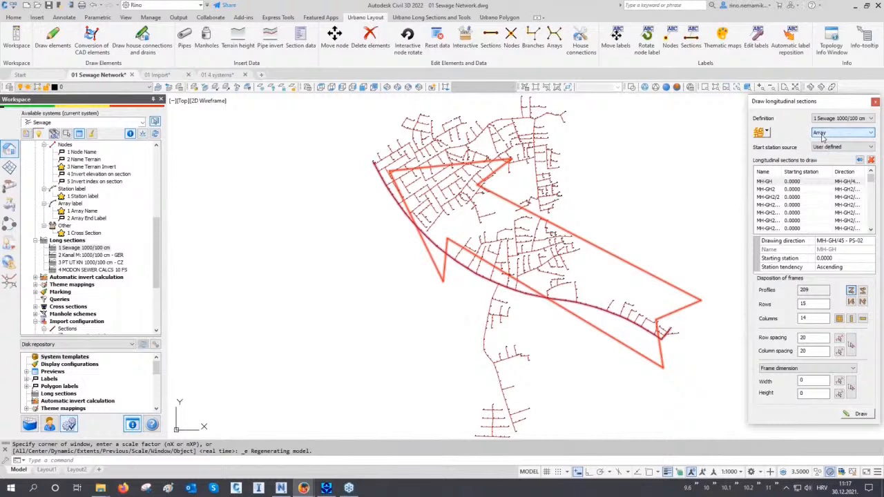
{"action": "double_click", "coordinate": [804, 290]}
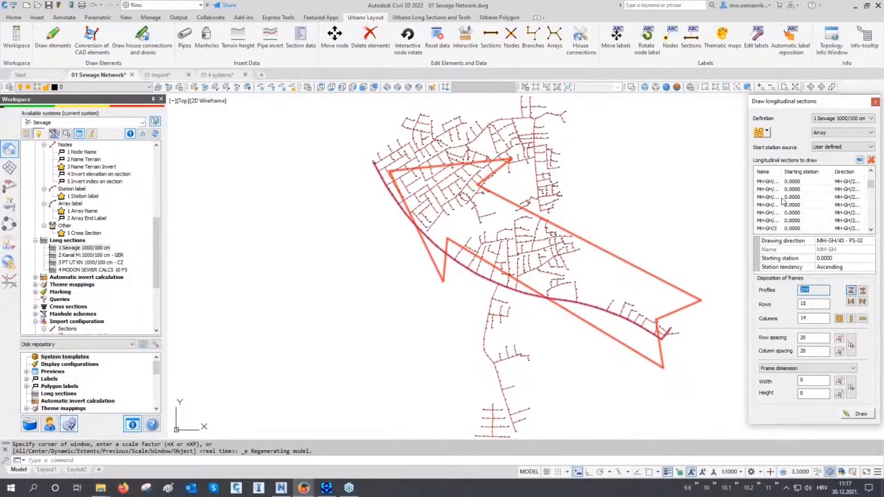
- Limit the longitudinal sections to draw to the three picked arrays MH-GH, MH-GH/5 and MH-GH/22
{"action": "left_click", "coordinate": [763, 132]}
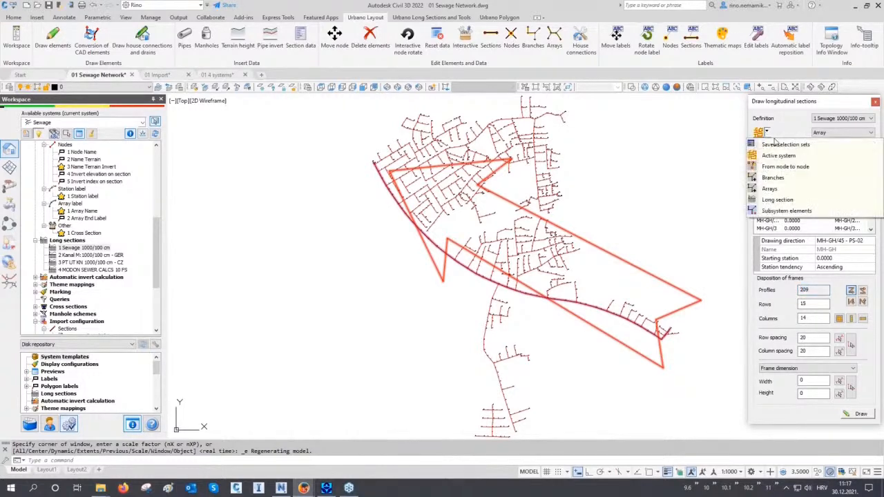
{"action": "left_click", "coordinate": [776, 191]}
{"action": "left_click", "coordinate": [595, 306]}
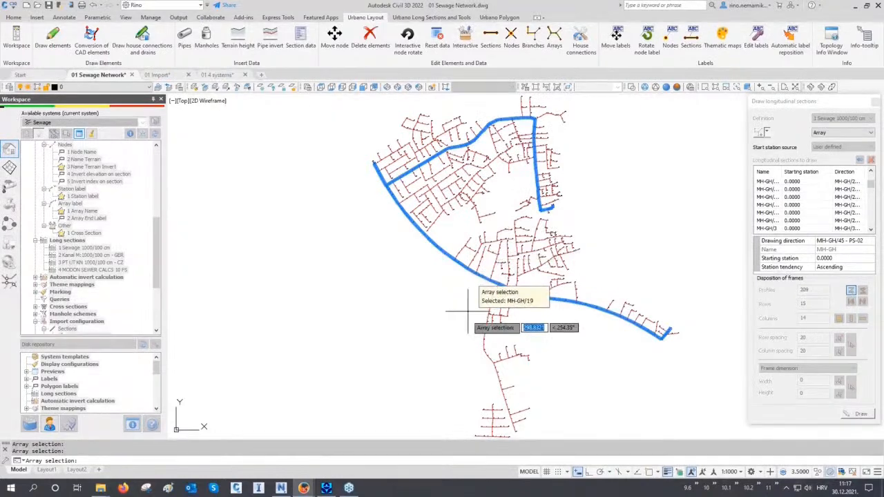
{"action": "left_click", "coordinate": [486, 339]}
{"action": "right_click", "coordinate": [486, 338]}
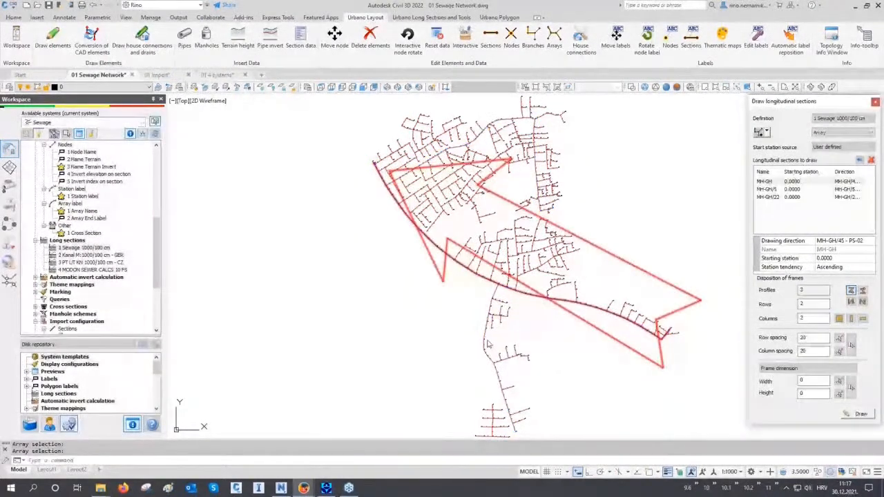
- Draw the three array sections stacked in one column beside the network, and close Draw longitudinal sections
{"action": "left_click", "coordinate": [851, 319]}
{"action": "left_click", "coordinate": [855, 414]}
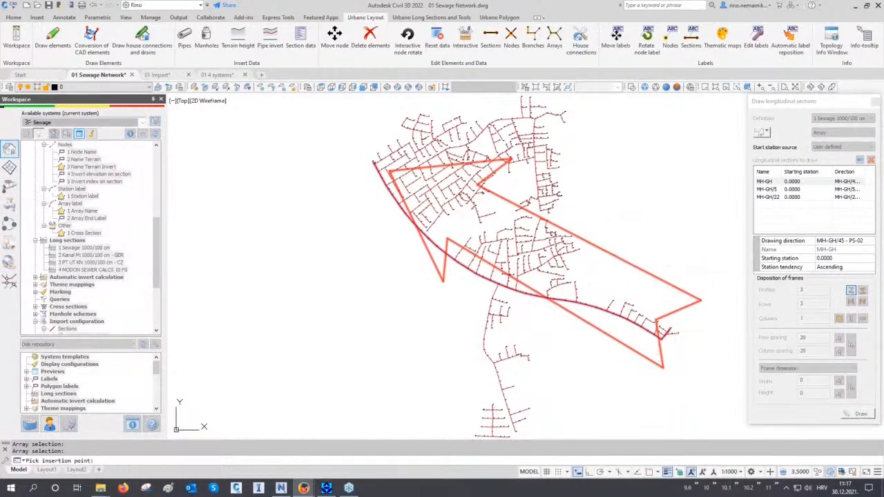
{"action": "scroll", "coordinate": [644, 225], "scroll_direction": "up", "scroll_amount": 5}
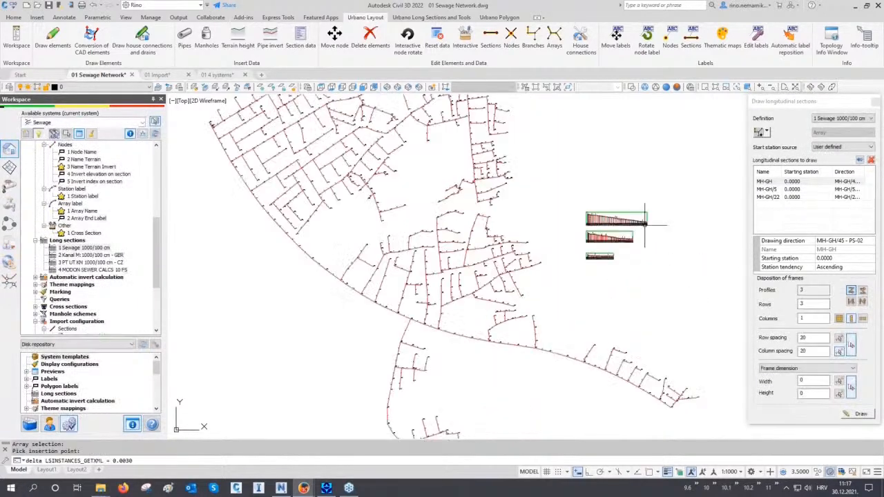
{"action": "left_click", "coordinate": [644, 225]}
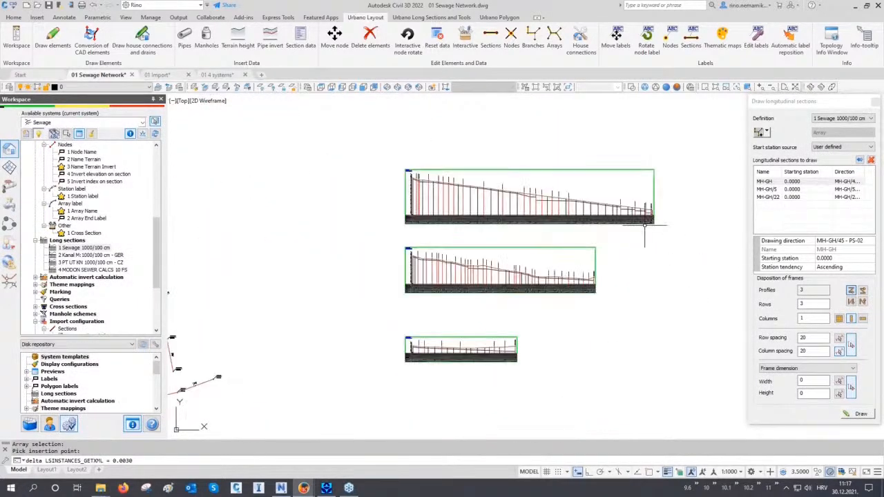
{"action": "left_click", "coordinate": [766, 133]}
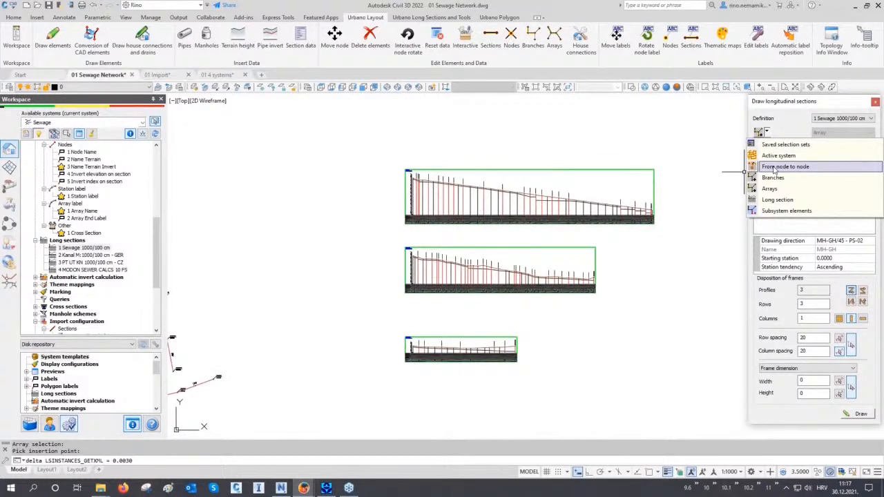
{"action": "left_click", "coordinate": [853, 107]}
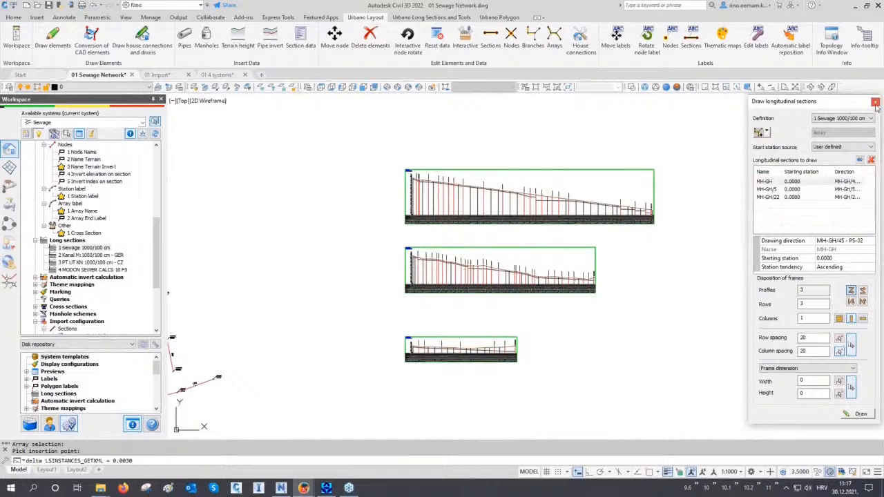
{"action": "left_click", "coordinate": [874, 103]}
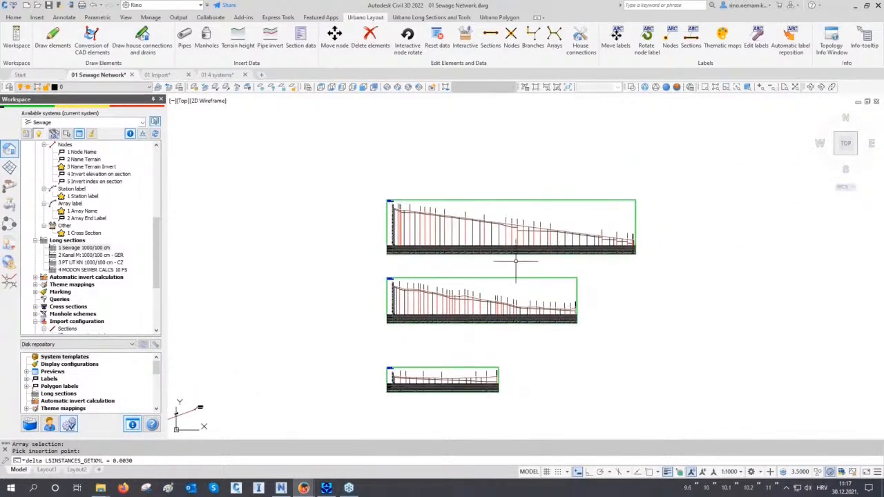
- Examine the MH-GH longitudinal section's data table, terrain and invert lines and node labels, then show the whole drawing
{"action": "scroll", "coordinate": [559, 262], "scroll_direction": "up", "scroll_amount": 10}
{"action": "key", "text": "Escape"}
{"action": "key", "text": "Escape"}
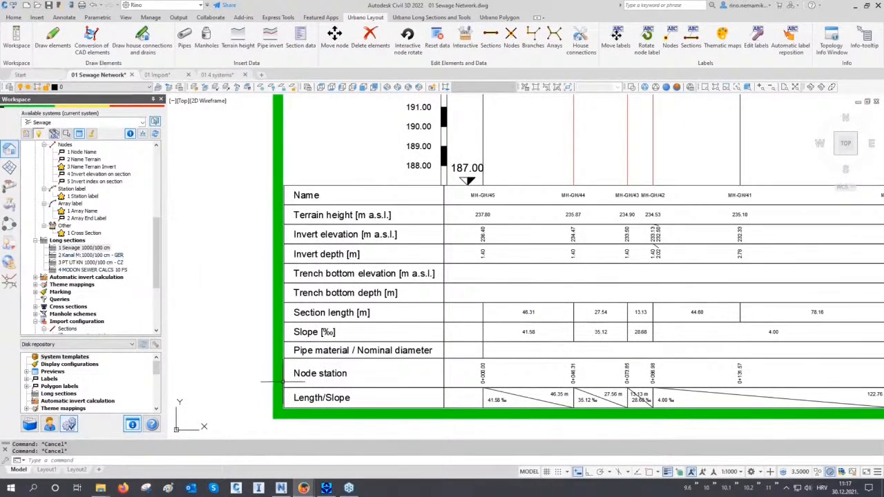
{"action": "scroll", "coordinate": [280, 380], "scroll_direction": "down", "scroll_amount": 6}
{"action": "scroll", "coordinate": [297, 181], "scroll_direction": "up", "scroll_amount": 4}
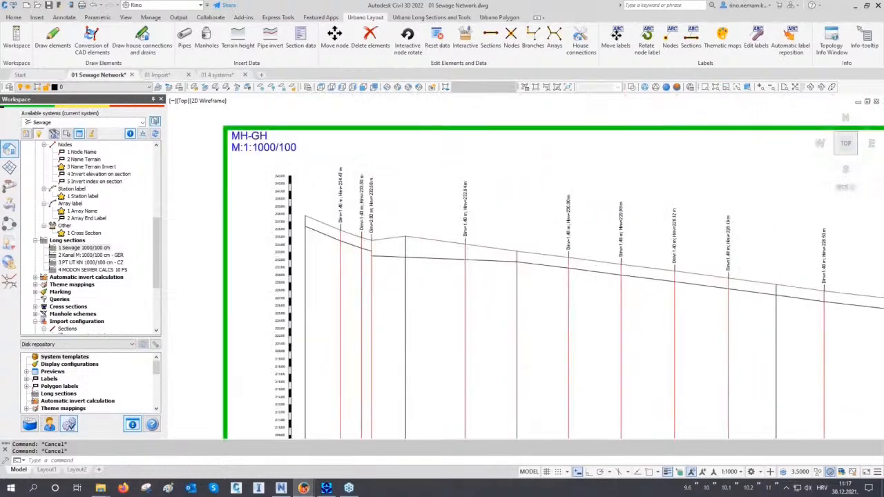
{"action": "scroll", "coordinate": [324, 185], "scroll_direction": "up", "scroll_amount": 4}
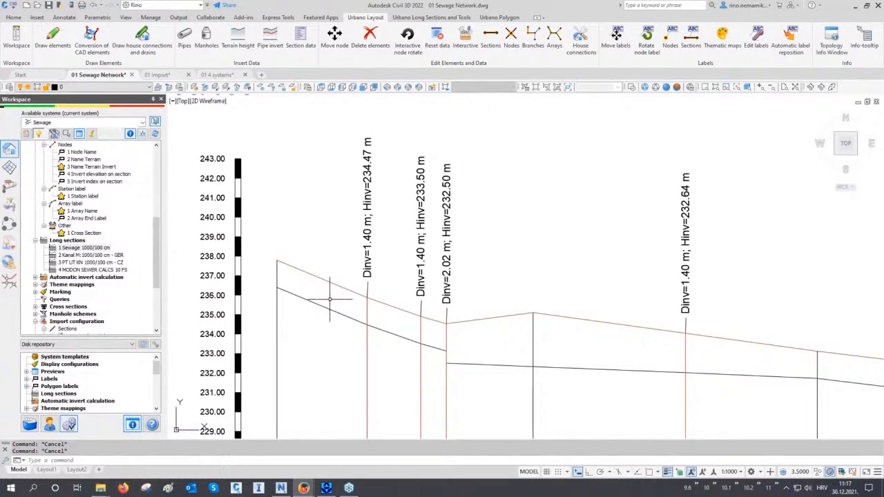
{"action": "middle_click", "coordinate": [535, 232]}
{"action": "middle_click", "coordinate": [536, 233]}
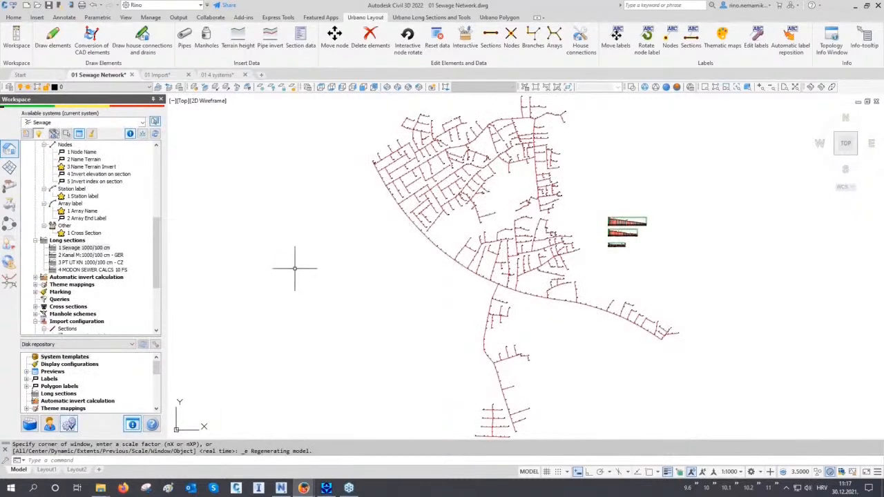
- Start Bind data with pipes/manholes, add the user data d as key data and read its values from the entities
{"action": "left_click_drag", "start_coordinate": [157, 239], "coordinate": [157, 171]}
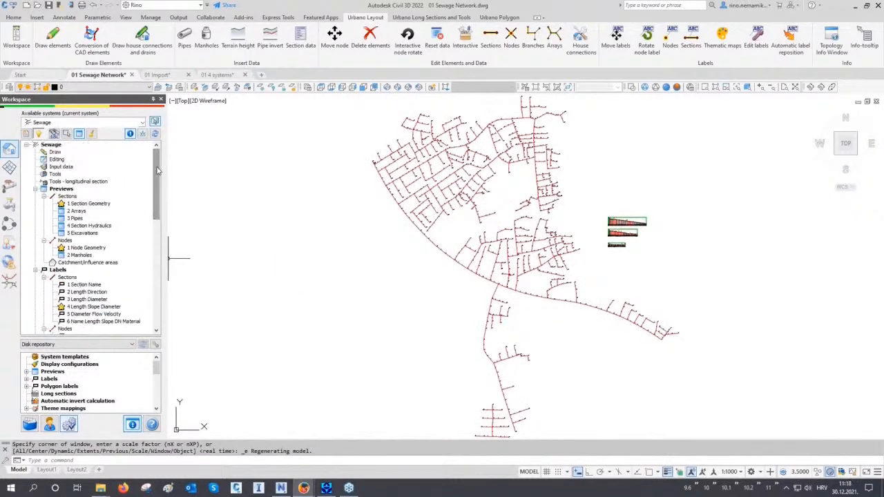
{"action": "right_click", "coordinate": [59, 174]}
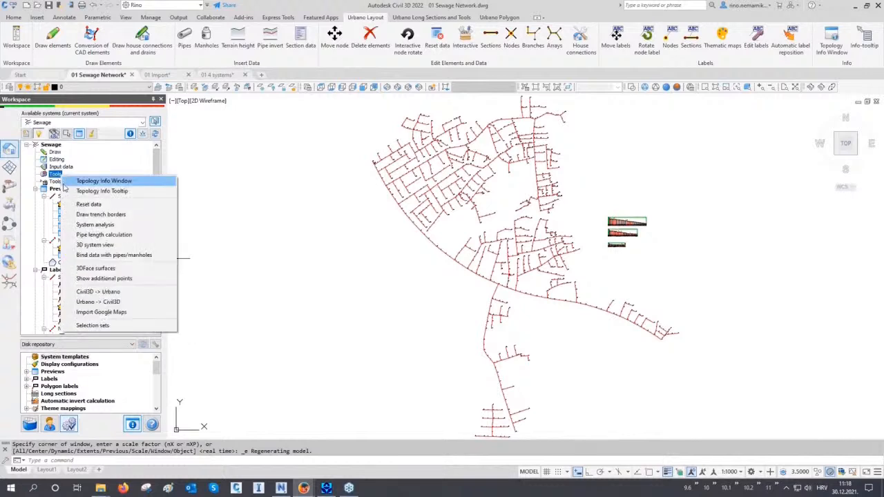
{"action": "left_click", "coordinate": [106, 256]}
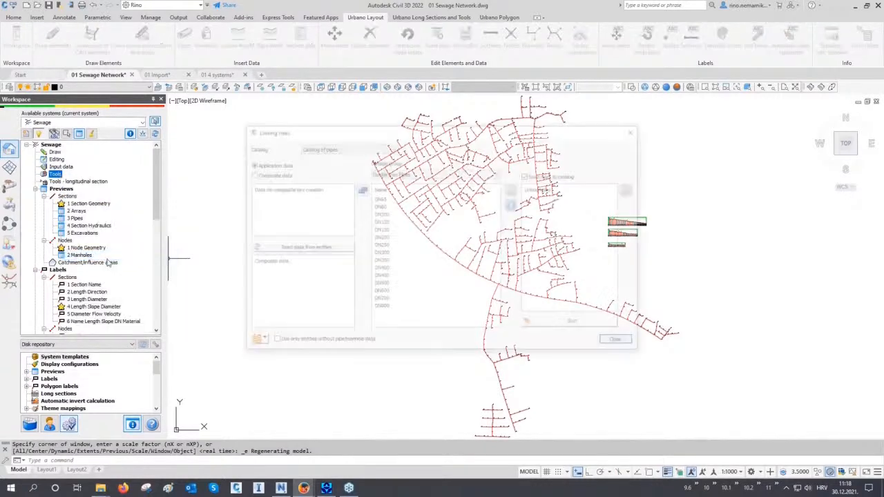
{"action": "left_click", "coordinate": [360, 188]}
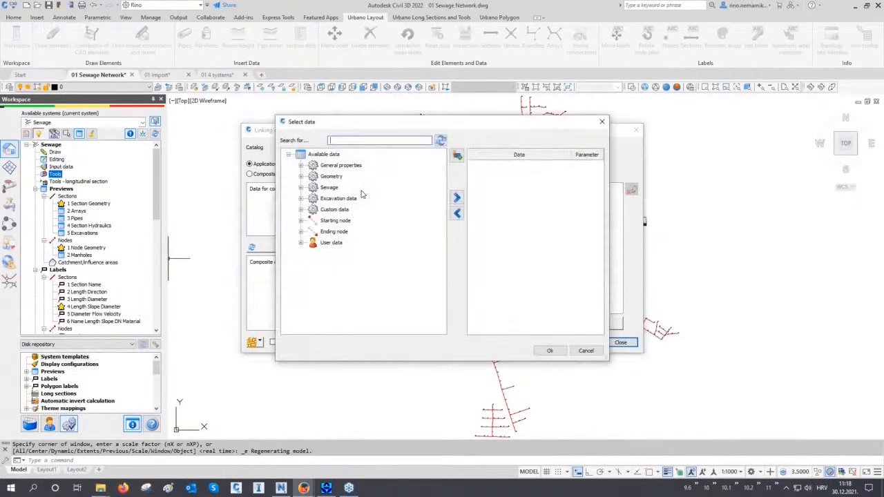
{"action": "left_click", "coordinate": [331, 243]}
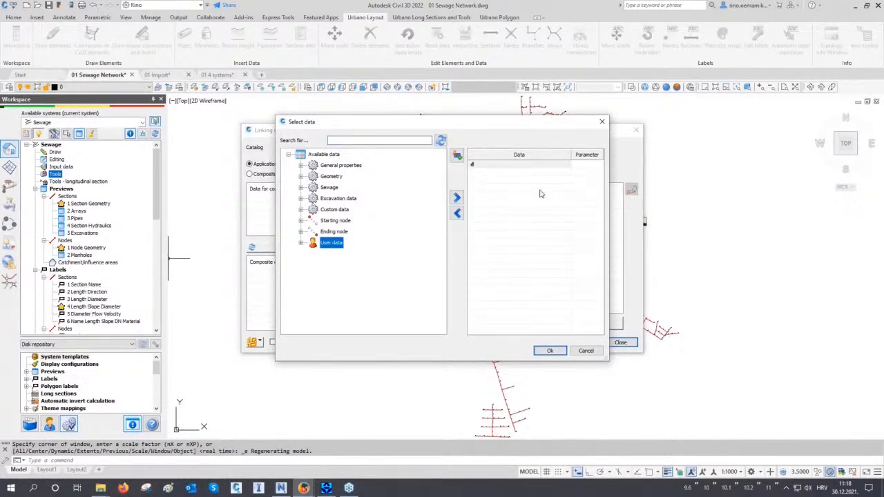
{"action": "left_click", "coordinate": [550, 350]}
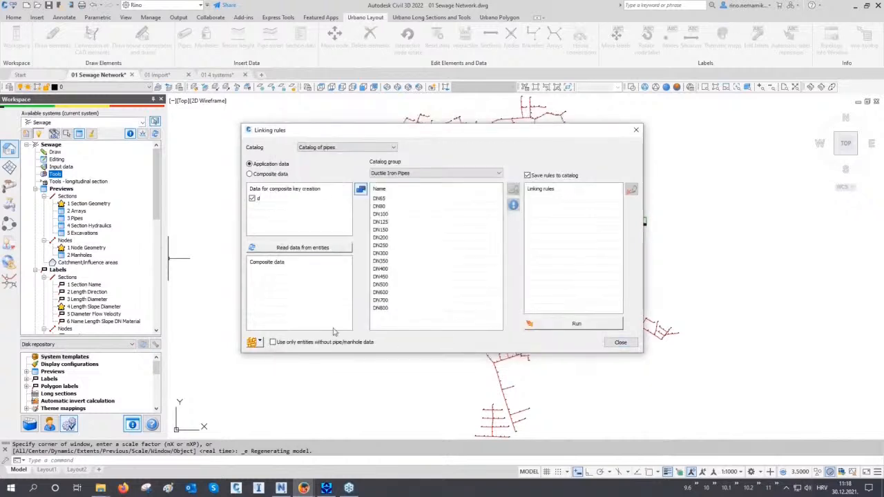
{"action": "left_click", "coordinate": [291, 250]}
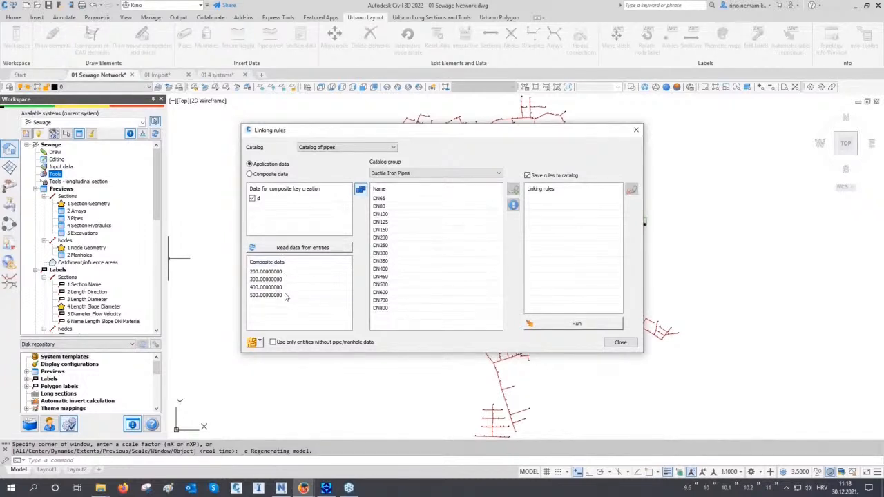
- Choose the catalog group S - Concrete Pipes SN 10 and link the value 200 to the 200 mm Concrete pipe
{"action": "left_click", "coordinate": [430, 173]}
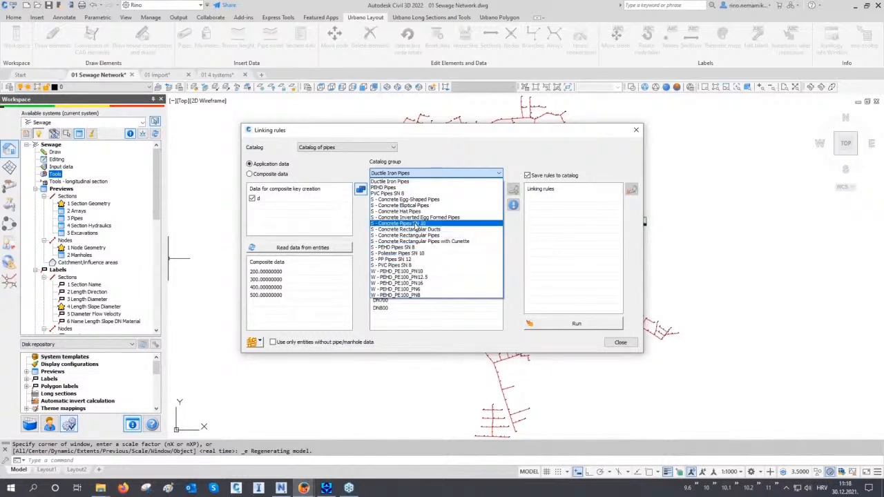
{"action": "left_click", "coordinate": [414, 223]}
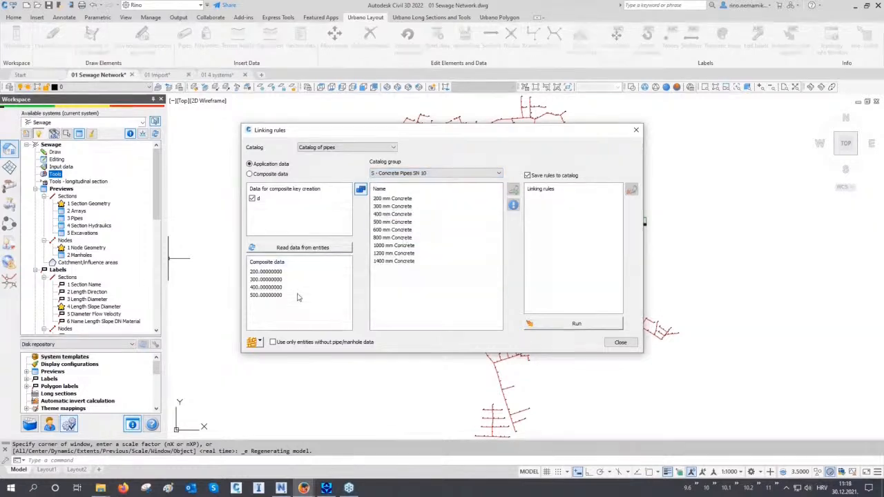
{"action": "left_click", "coordinate": [290, 273]}
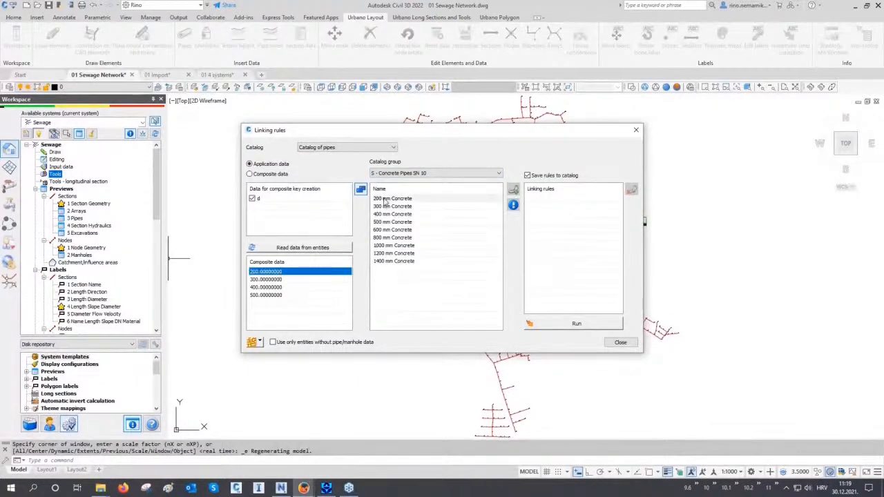
{"action": "left_click", "coordinate": [392, 198]}
{"action": "left_click", "coordinate": [513, 189]}
- Link the values 300, 400 and 500 to the 300, 400 and 500 mm Concrete pipes respectively
{"action": "left_click", "coordinate": [280, 280]}
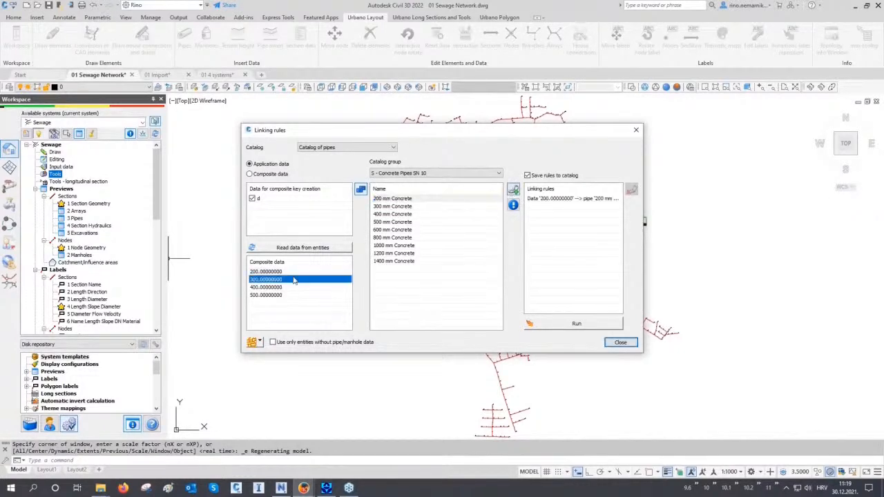
{"action": "left_click", "coordinate": [389, 206]}
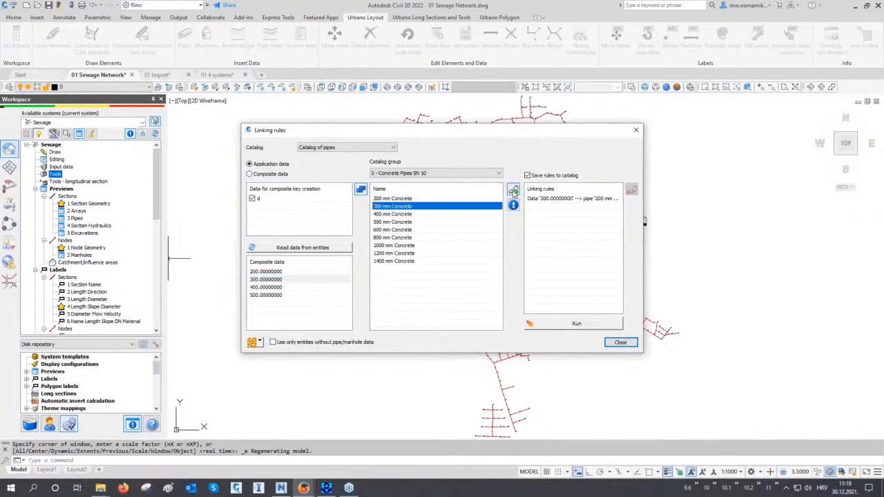
{"action": "left_click", "coordinate": [513, 189]}
{"action": "left_click", "coordinate": [283, 287]}
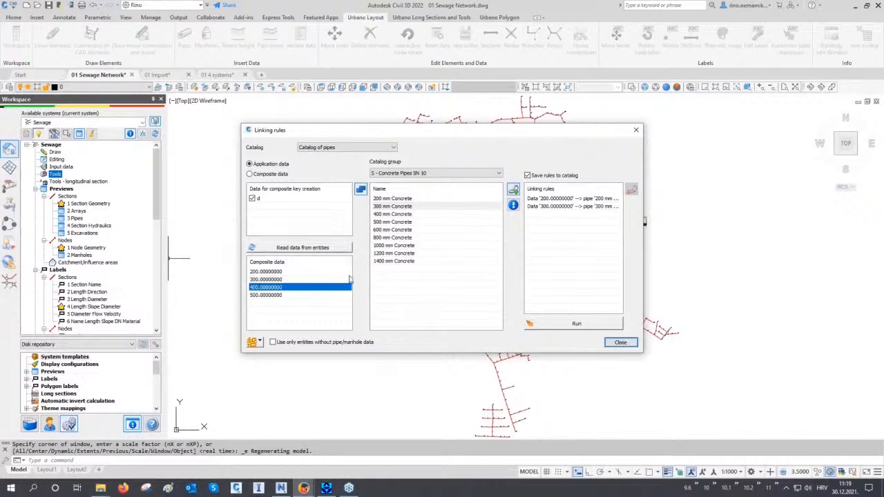
{"action": "left_click", "coordinate": [393, 214]}
{"action": "left_click", "coordinate": [513, 190]}
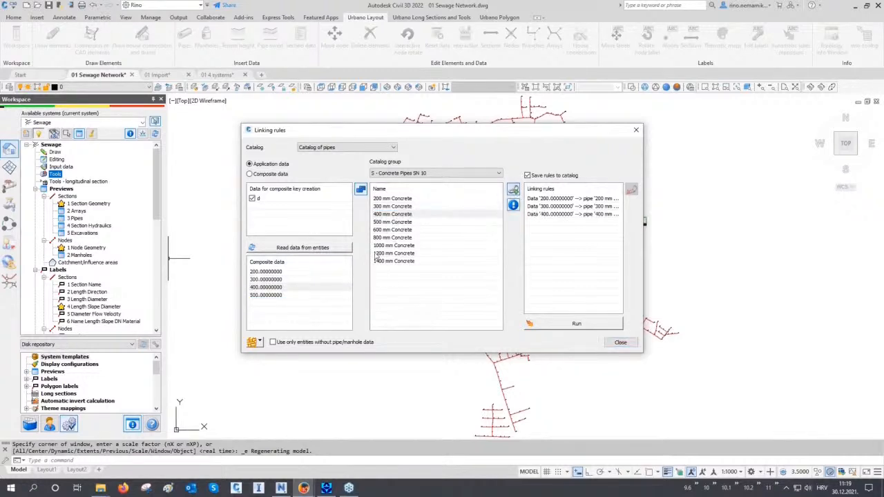
{"action": "left_click", "coordinate": [266, 295]}
{"action": "left_click", "coordinate": [393, 221]}
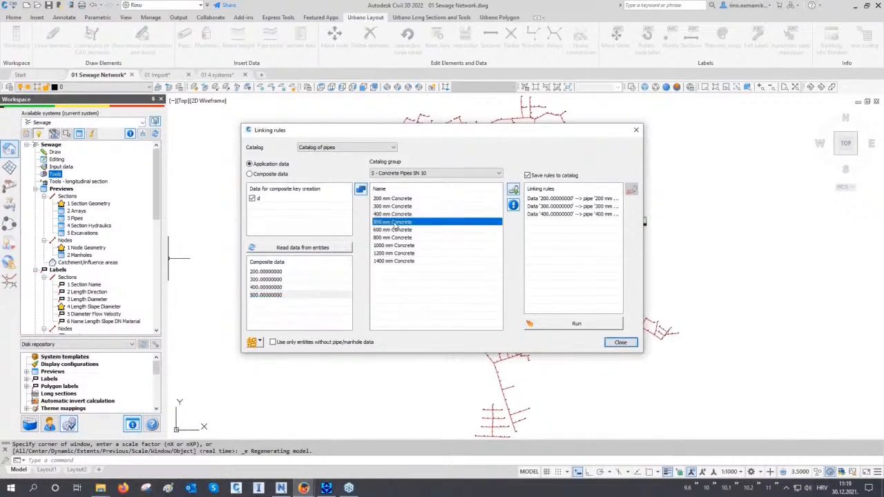
{"action": "left_click", "coordinate": [513, 191]}
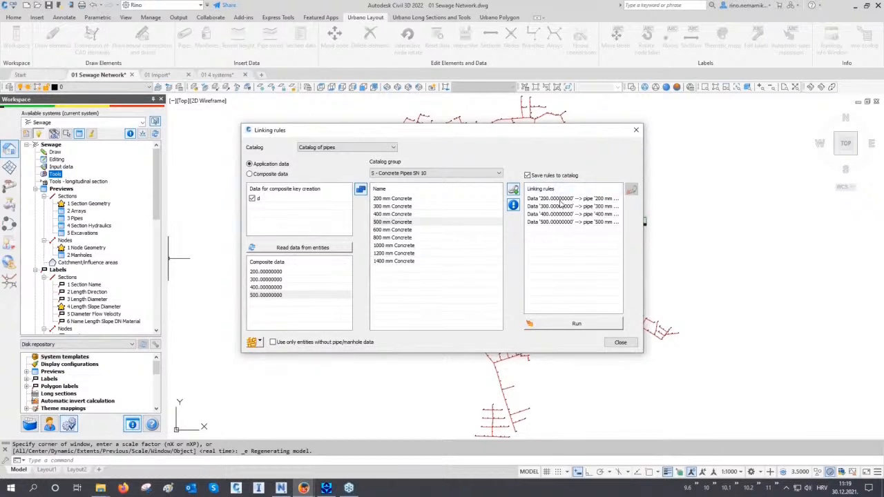
- Run the four linking rules to assign catalog pipes to the sections, and close Linking rules
{"action": "left_click", "coordinate": [562, 325]}
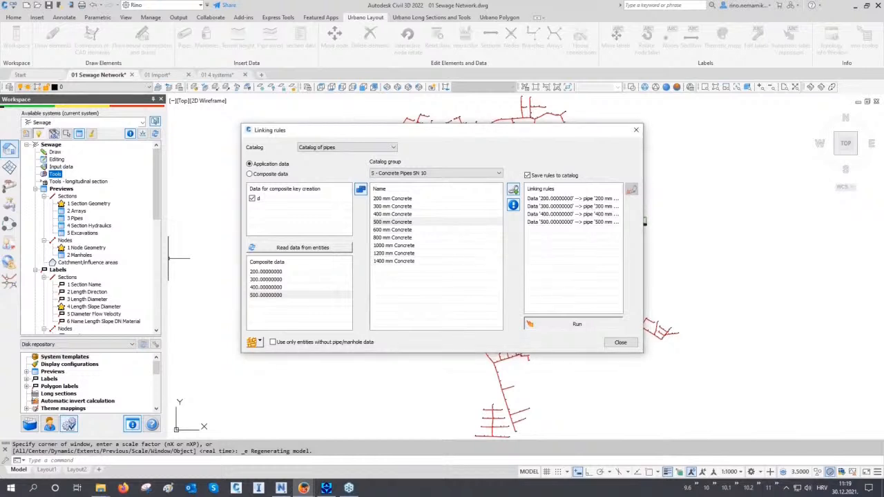
{"action": "left_click", "coordinate": [618, 343]}
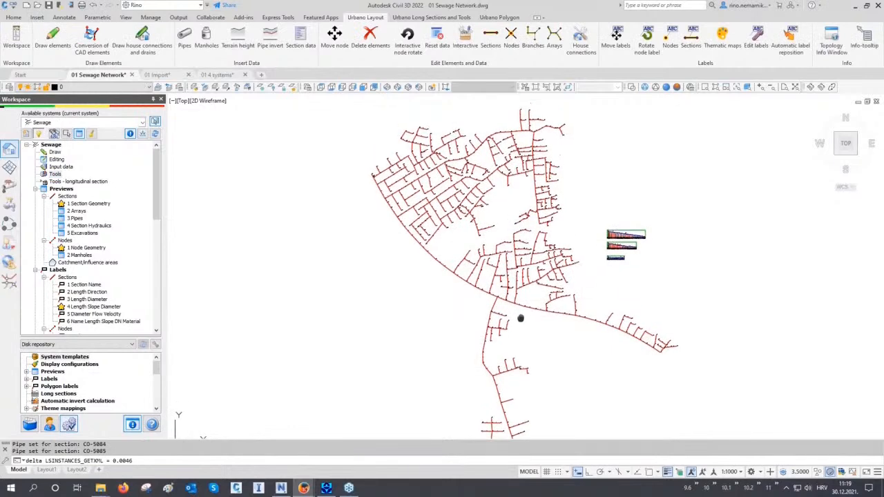
{"action": "key", "text": "Escape"}
{"action": "key", "text": "Escape"}
- Examine the pipe outlines and section labels around node MH-GH/22 in plan after regenerating, and return to the whole drawing
{"action": "scroll", "coordinate": [494, 301], "scroll_direction": "up", "scroll_amount": 6}
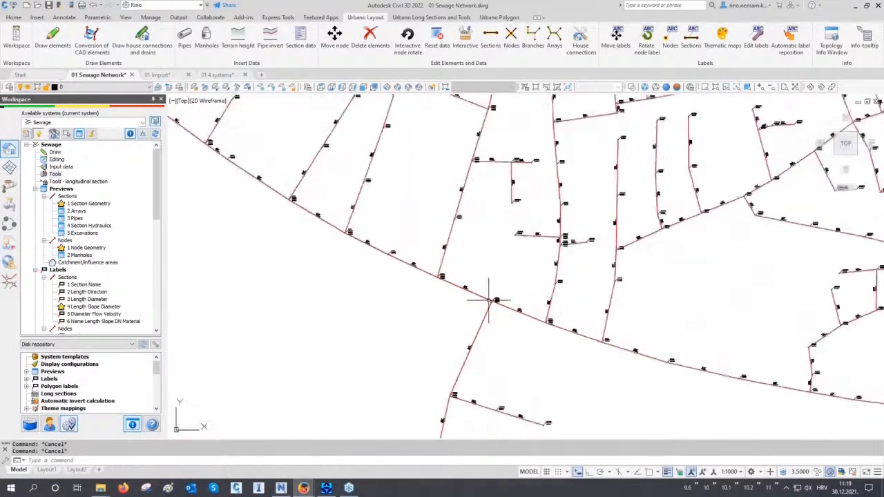
{"action": "scroll", "coordinate": [488, 300], "scroll_direction": "up", "scroll_amount": 5}
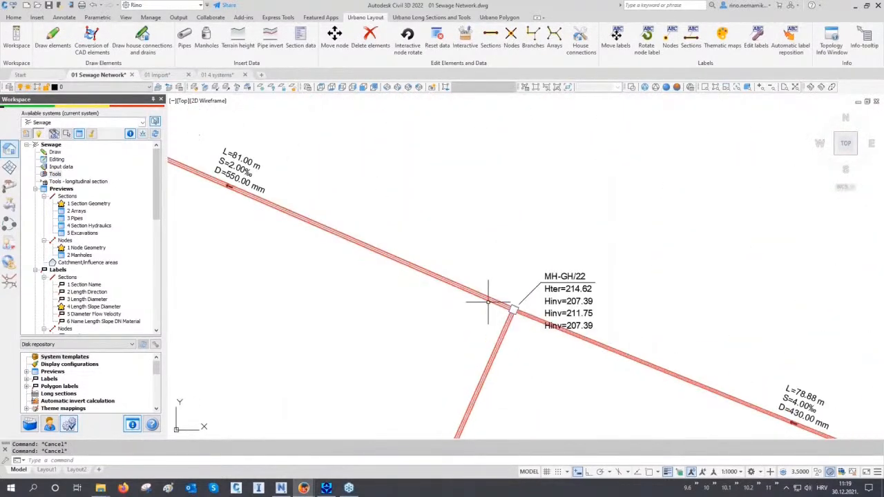
{"action": "key", "text": "Return"}
{"action": "middle_click_drag", "start_coordinate": [488, 302], "coordinate": [508, 309]}
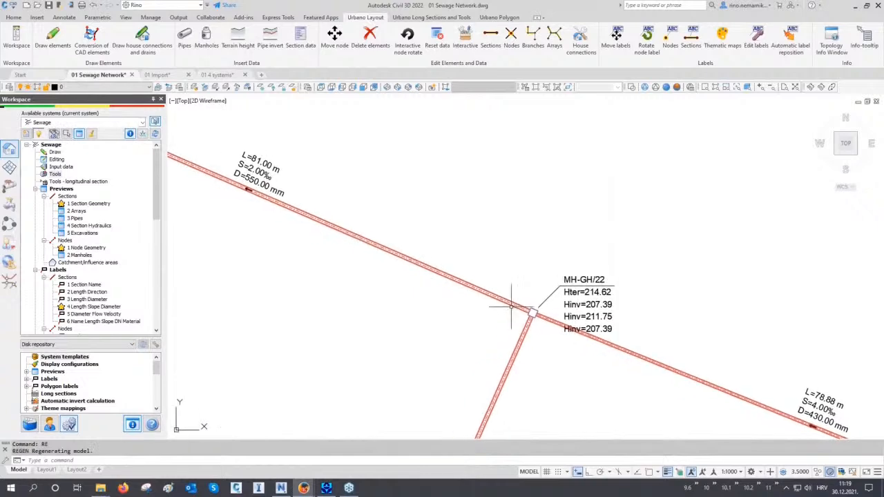
{"action": "scroll", "coordinate": [508, 309], "scroll_direction": "up", "scroll_amount": 5}
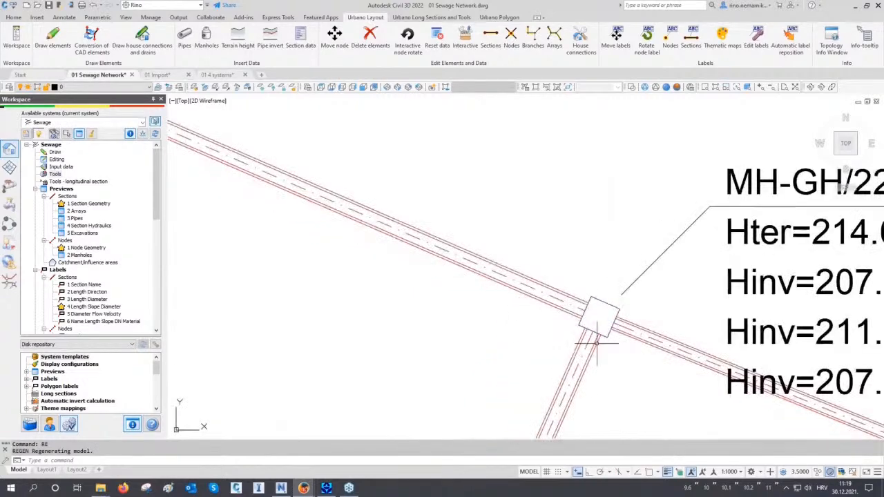
{"action": "scroll", "coordinate": [573, 349], "scroll_direction": "down", "scroll_amount": 5}
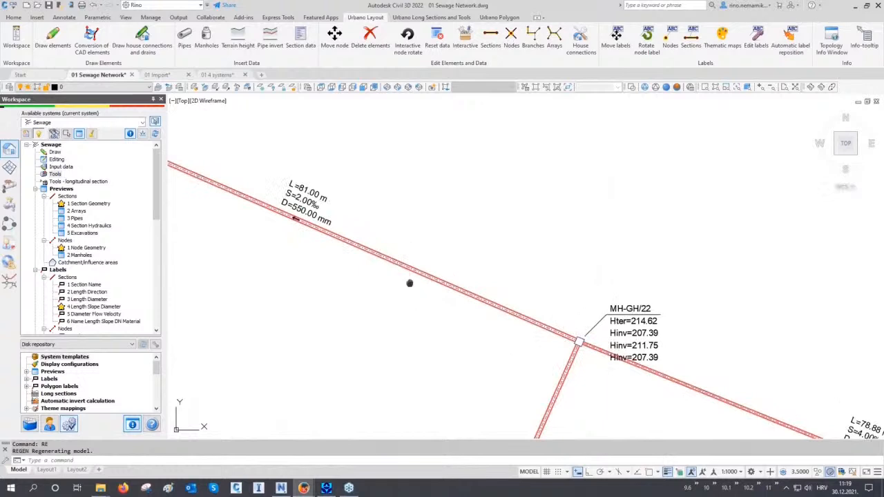
{"action": "middle_click_drag", "start_coordinate": [408, 282], "coordinate": [543, 337]}
{"action": "scroll", "coordinate": [415, 249], "scroll_direction": "up", "scroll_amount": 6}
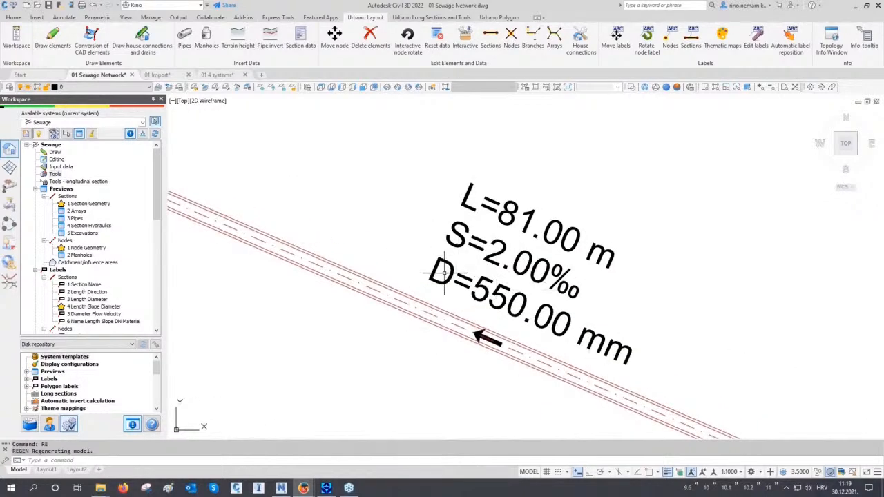
{"action": "scroll", "coordinate": [444, 273], "scroll_direction": "down", "scroll_amount": 5}
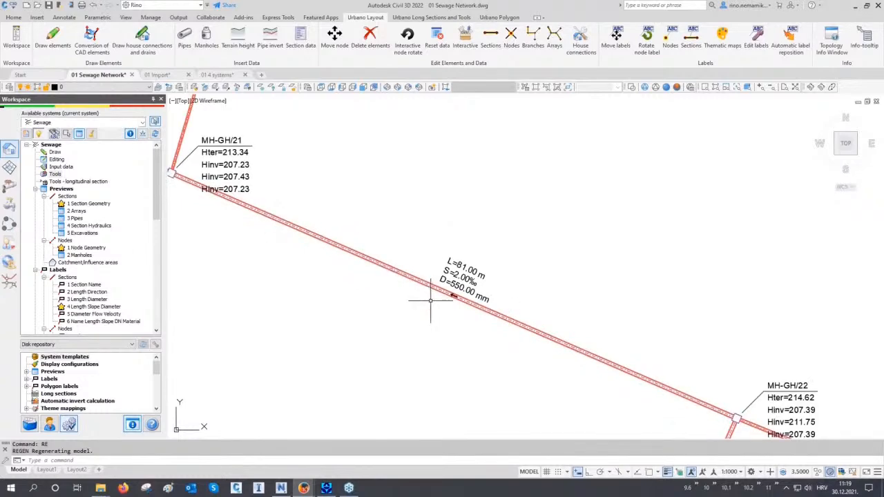
{"action": "middle_click", "coordinate": [430, 301]}
{"action": "middle_click", "coordinate": [430, 300]}
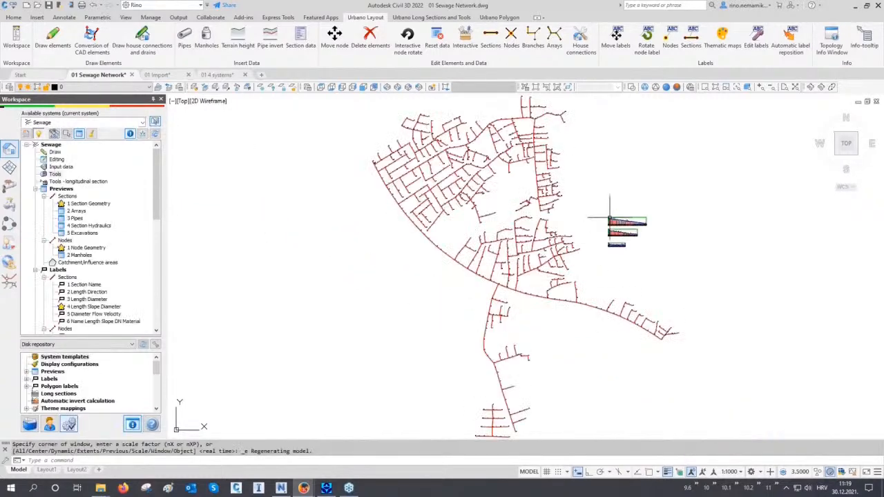
- Examine the pipe walls and invert drops along the MH-GH longitudinal section, regenerating the display
{"action": "scroll", "coordinate": [609, 219], "scroll_direction": "up", "scroll_amount": 12}
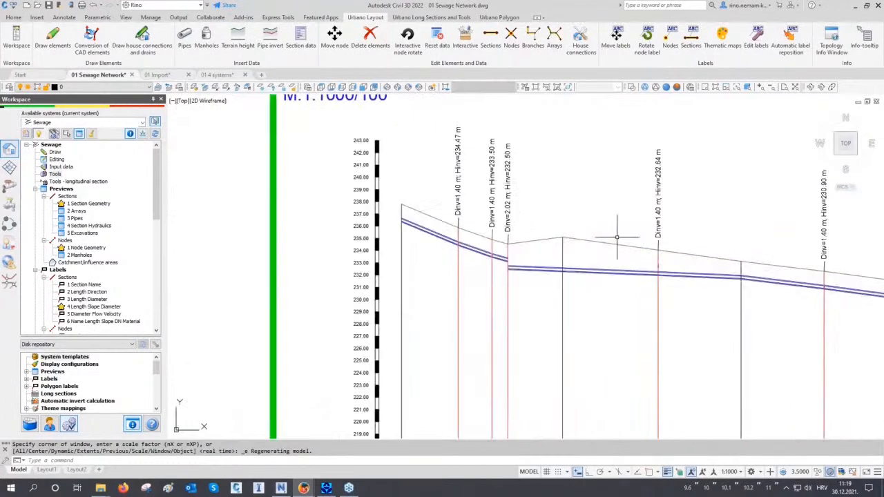
{"action": "scroll", "coordinate": [616, 237], "scroll_direction": "up", "scroll_amount": 2}
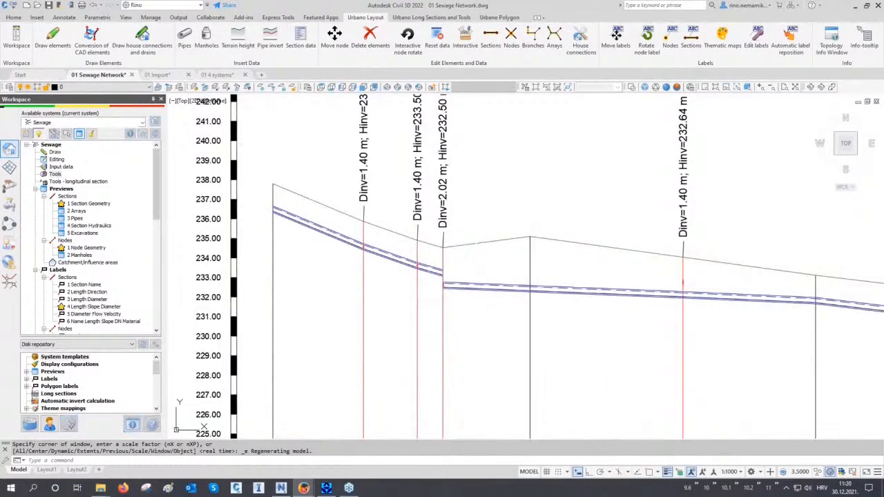
{"action": "type", "text": "RE"}
{"action": "key", "text": "Return"}
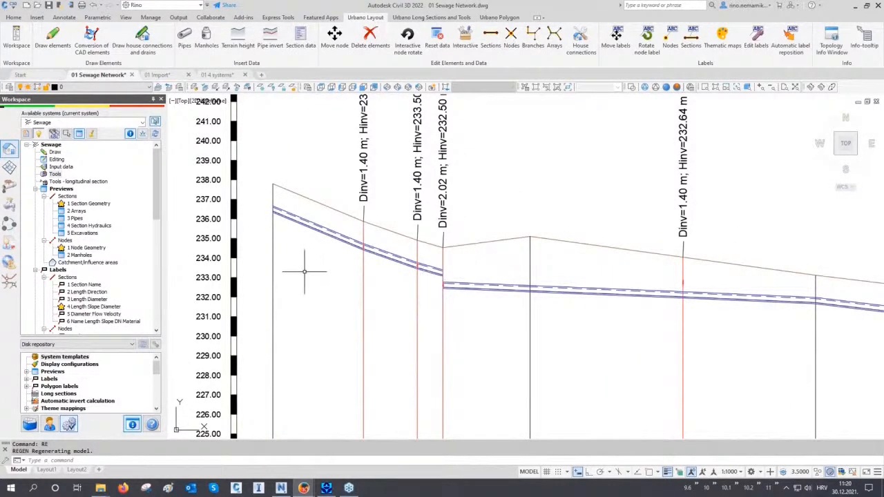
{"action": "scroll", "coordinate": [304, 271], "scroll_direction": "down", "scroll_amount": 5}
{"action": "scroll", "coordinate": [307, 273], "scroll_direction": "up", "scroll_amount": 2}
{"action": "middle_click_drag", "start_coordinate": [519, 300], "coordinate": [322, 274]}
{"action": "scroll", "coordinate": [645, 317], "scroll_direction": "up", "scroll_amount": 6}
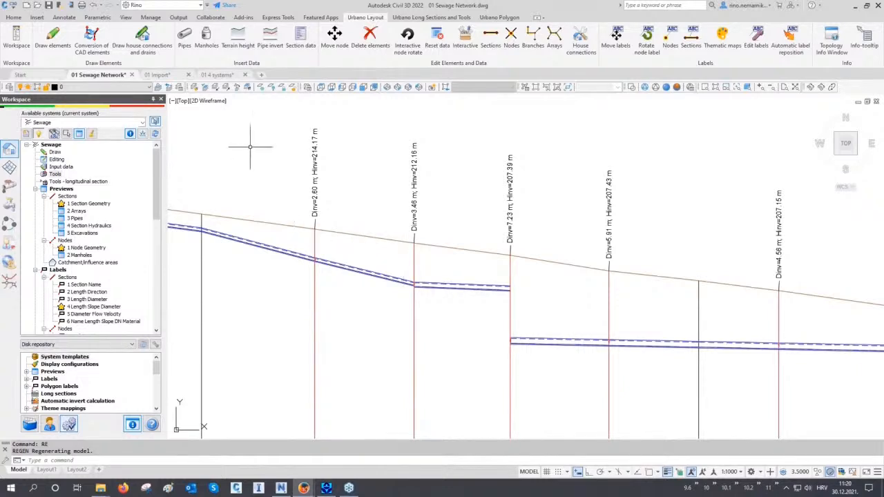
- Assign the Circular Simple manhole D=1200 to all selected network nodes and write its manhole geometry
{"action": "left_click", "coordinate": [207, 42]}
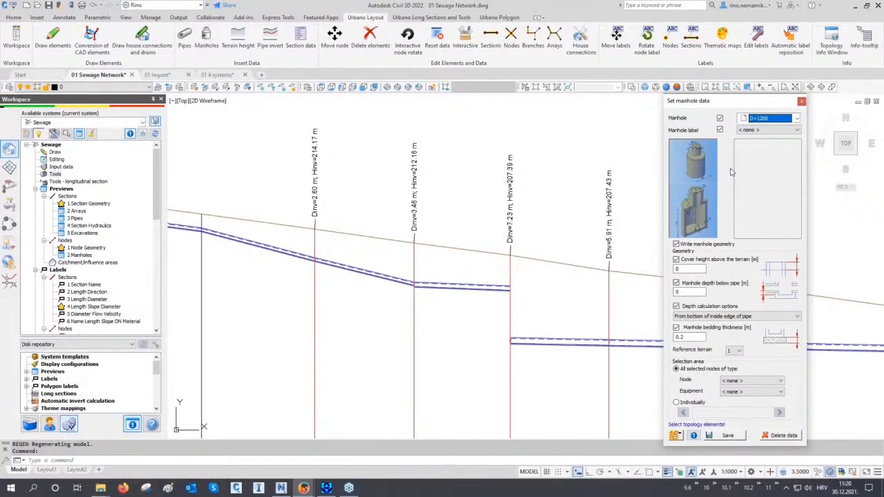
{"action": "left_click", "coordinate": [770, 119]}
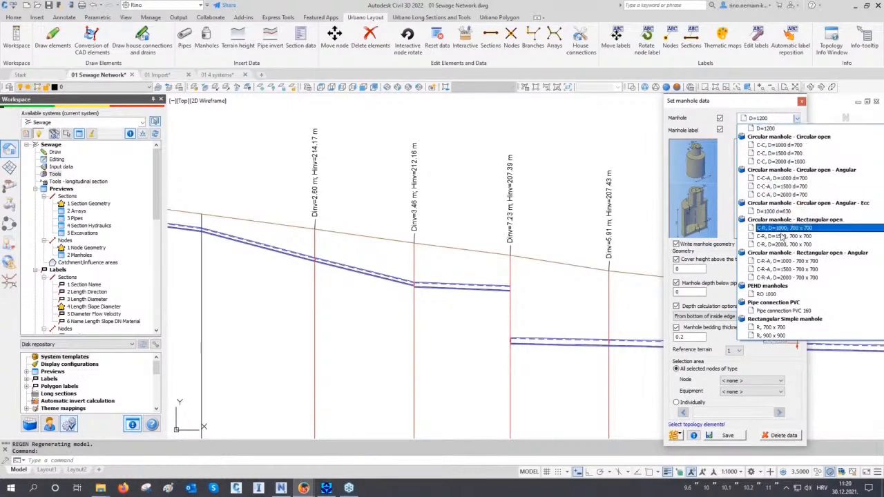
{"action": "scroll", "coordinate": [783, 248], "scroll_direction": "up", "scroll_amount": 2}
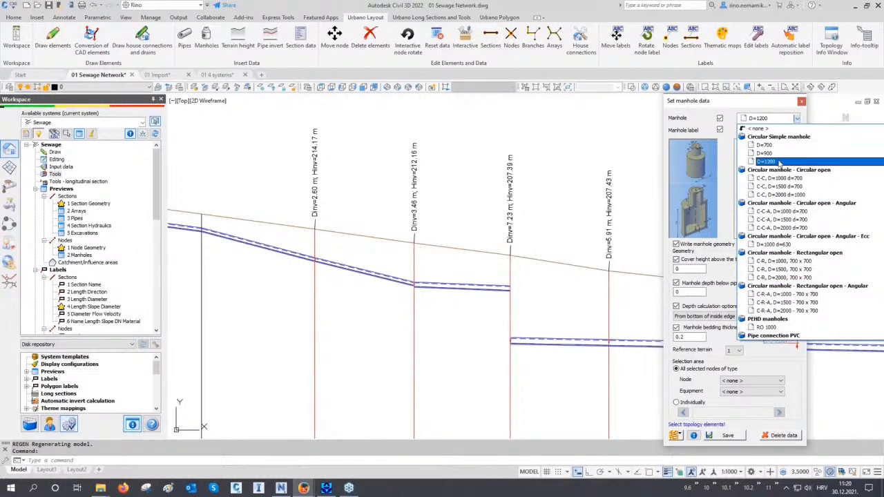
{"action": "left_click", "coordinate": [767, 161]}
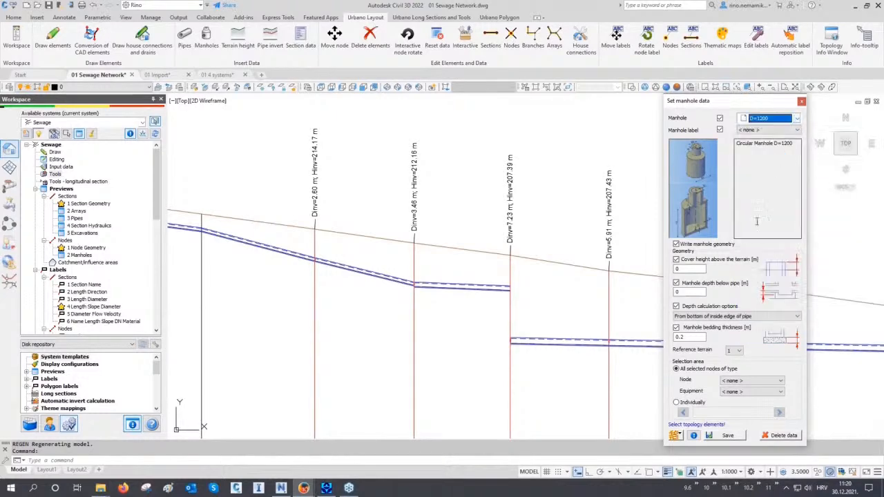
{"action": "left_click", "coordinate": [718, 437]}
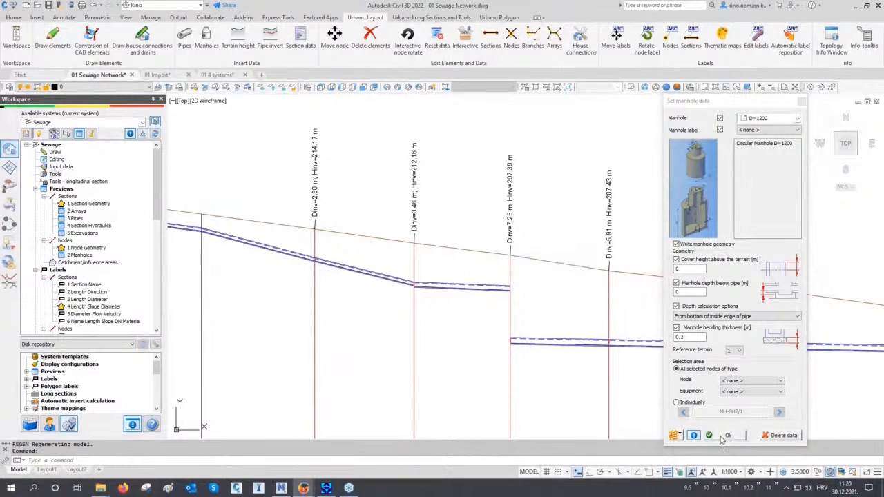
{"action": "left_click", "coordinate": [724, 436]}
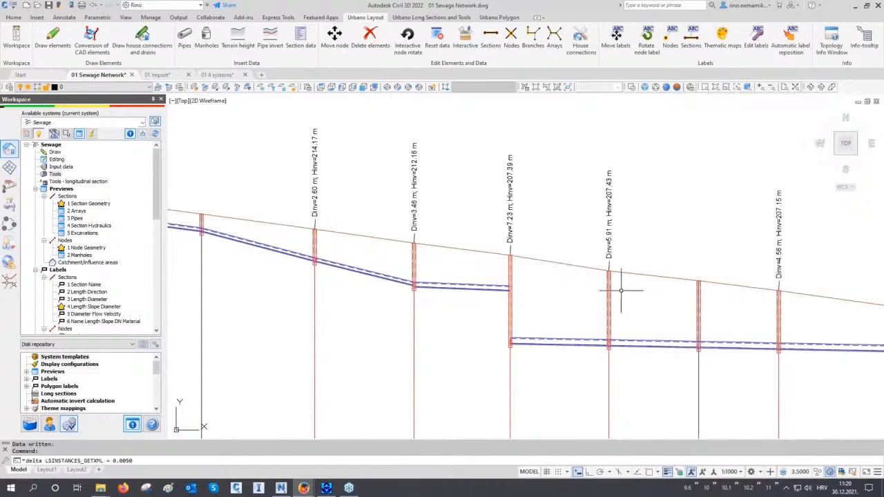
- Examine the manholes along the MH-GH longitudinal section and at nodes MH-GH/22 and MH-GH/21 in plan, and show the whole drawing
{"action": "scroll", "coordinate": [618, 294], "scroll_direction": "down", "scroll_amount": 6}
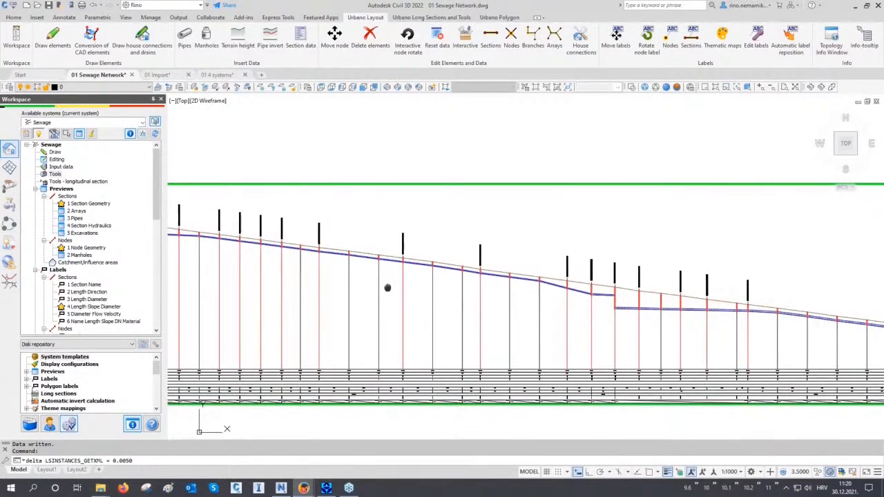
{"action": "scroll", "coordinate": [307, 241], "scroll_direction": "up", "scroll_amount": 6}
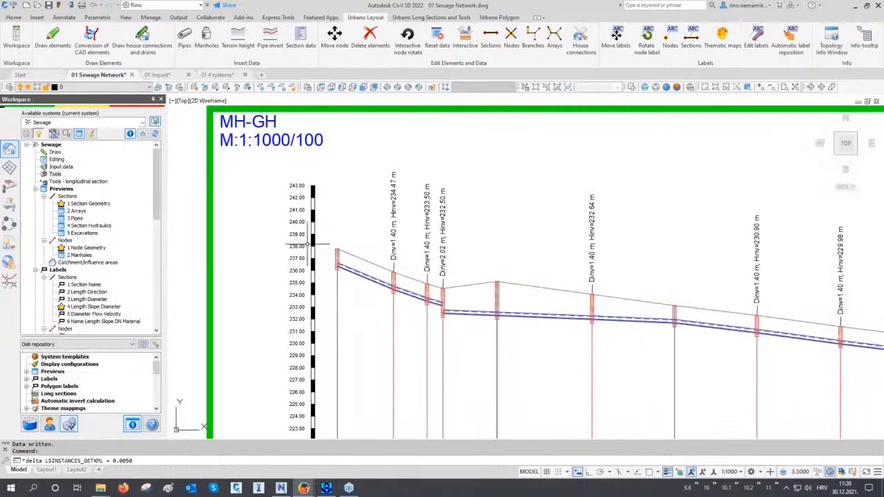
{"action": "middle_click", "coordinate": [349, 235]}
{"action": "middle_click", "coordinate": [348, 235]}
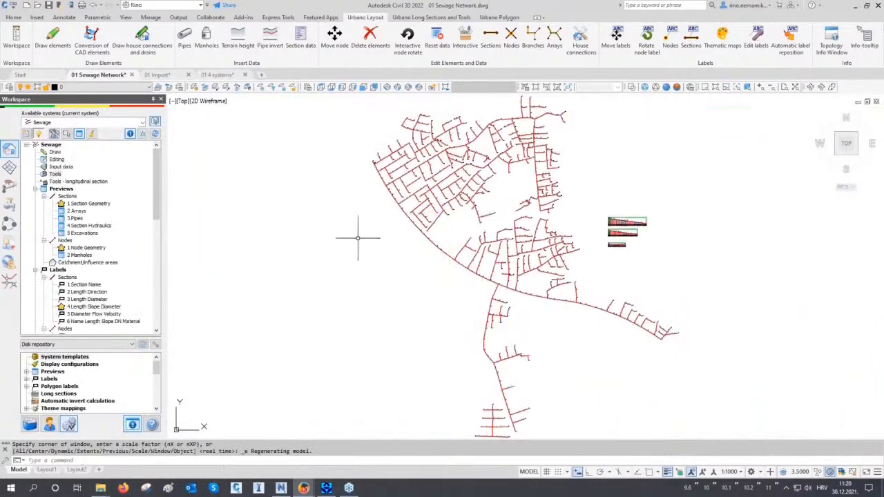
{"action": "scroll", "coordinate": [482, 287], "scroll_direction": "up", "scroll_amount": 10}
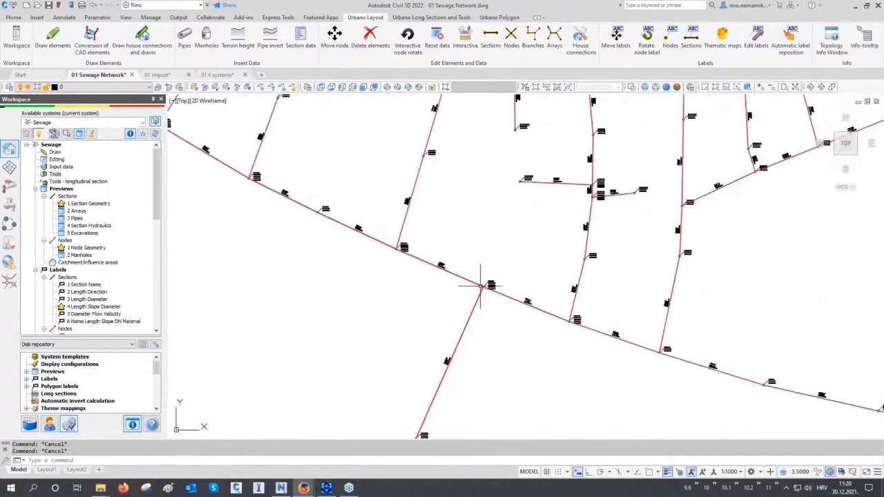
{"action": "scroll", "coordinate": [481, 286], "scroll_direction": "up", "scroll_amount": 6}
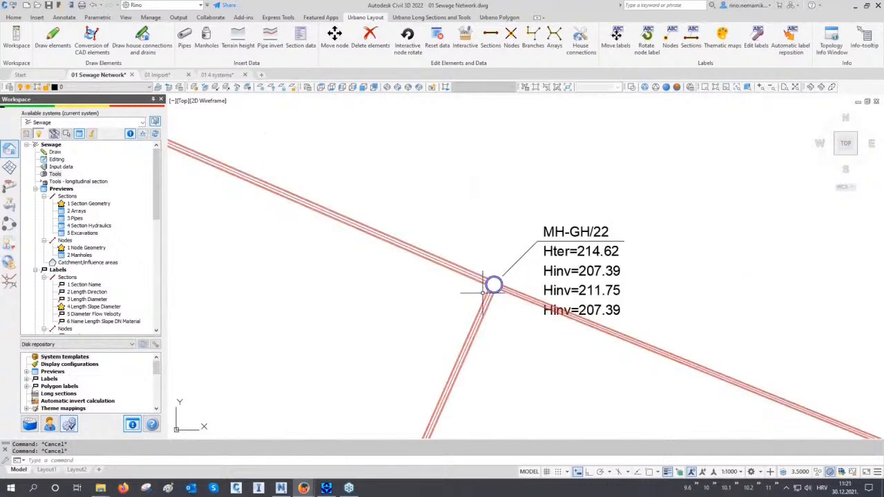
{"action": "type", "text": "RE"}
{"action": "key", "text": "Return"}
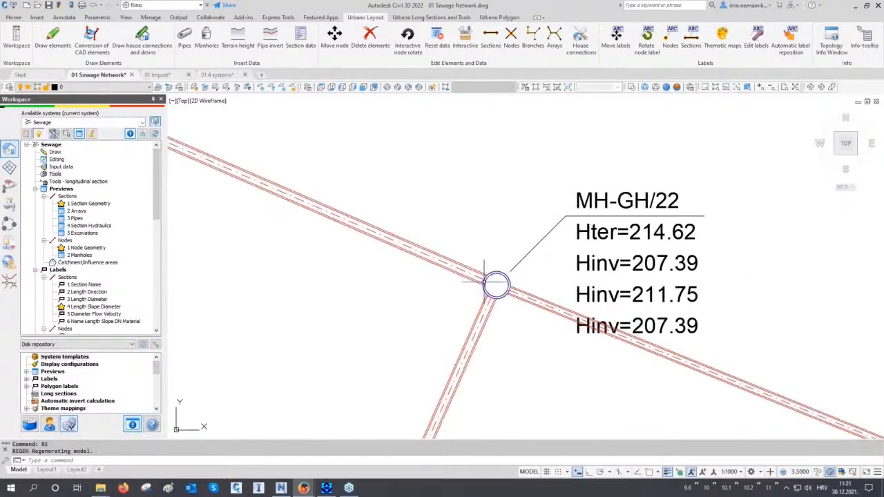
{"action": "scroll", "coordinate": [505, 290], "scroll_direction": "down", "scroll_amount": 8}
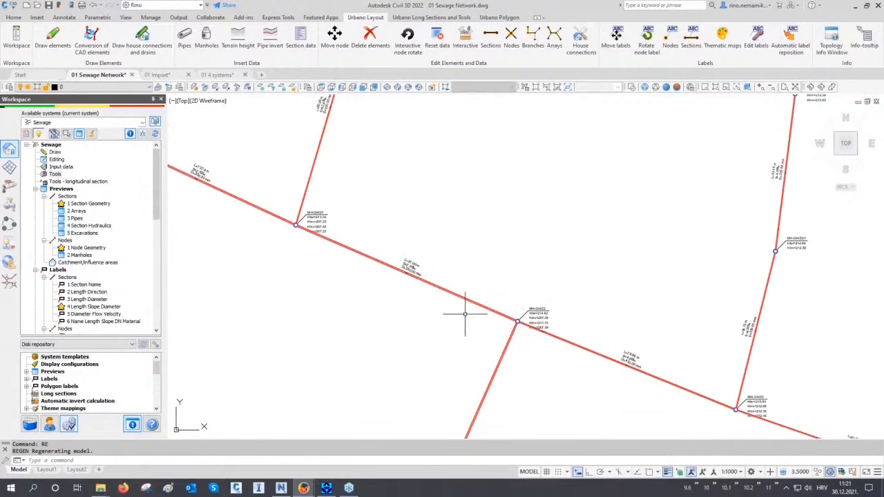
{"action": "scroll", "coordinate": [312, 232], "scroll_direction": "up", "scroll_amount": 10}
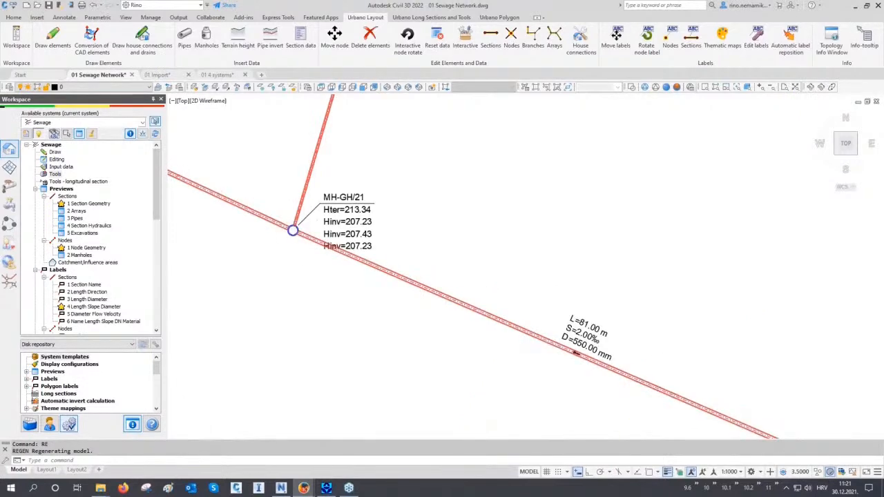
{"action": "middle_click", "coordinate": [291, 219]}
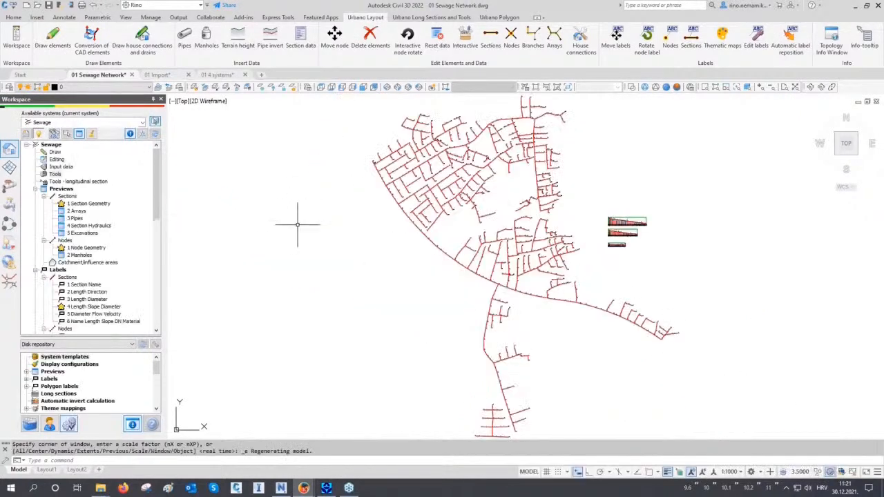
- Preview the section table 3 Pipes and review the assigned pipe groups, materials, diameters, wall thicknesses and roughness
{"action": "double_click", "coordinate": [74, 219]}
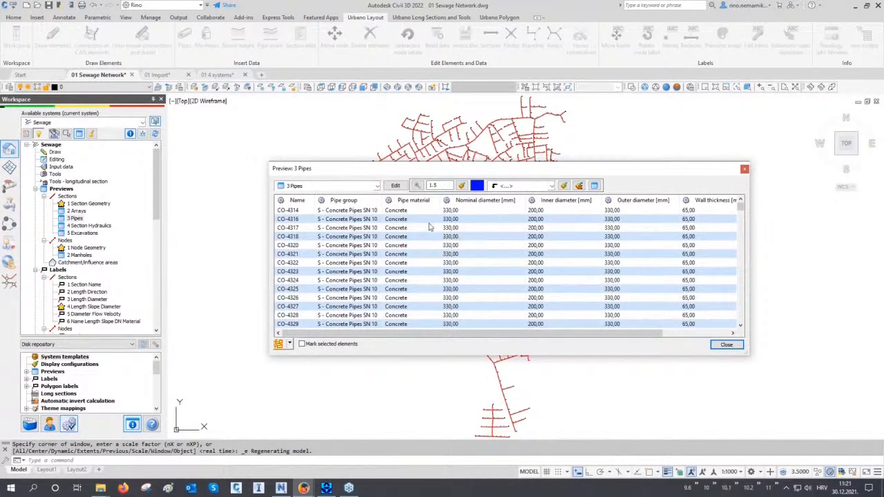
{"action": "scroll", "coordinate": [426, 235], "scroll_direction": "down", "scroll_amount": 6}
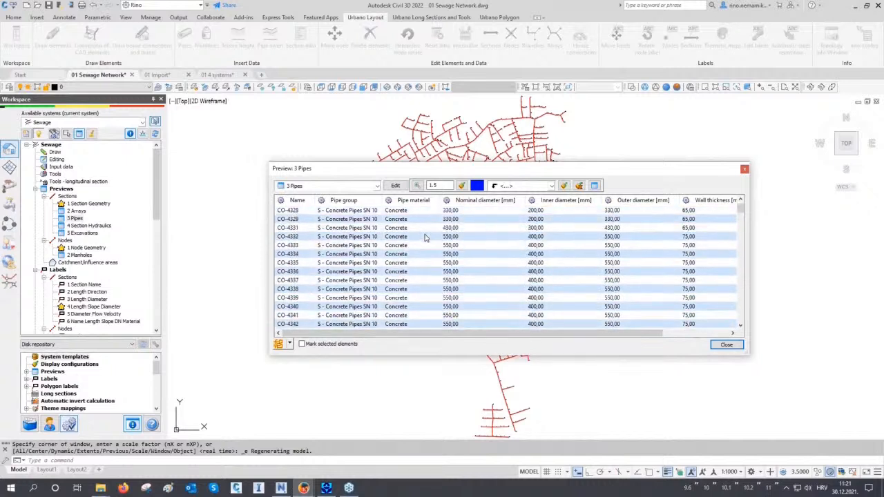
{"action": "scroll", "coordinate": [426, 238], "scroll_direction": "down", "scroll_amount": 2}
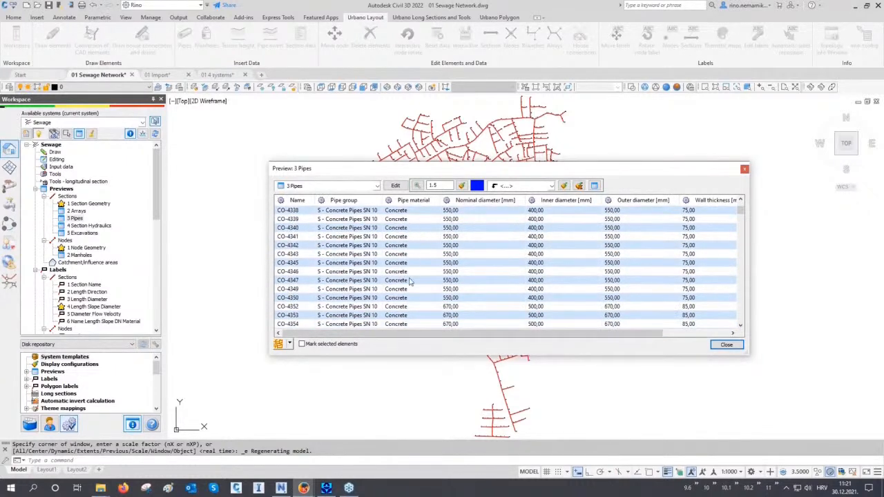
{"action": "left_click_drag", "start_coordinate": [402, 332], "coordinate": [484, 344]}
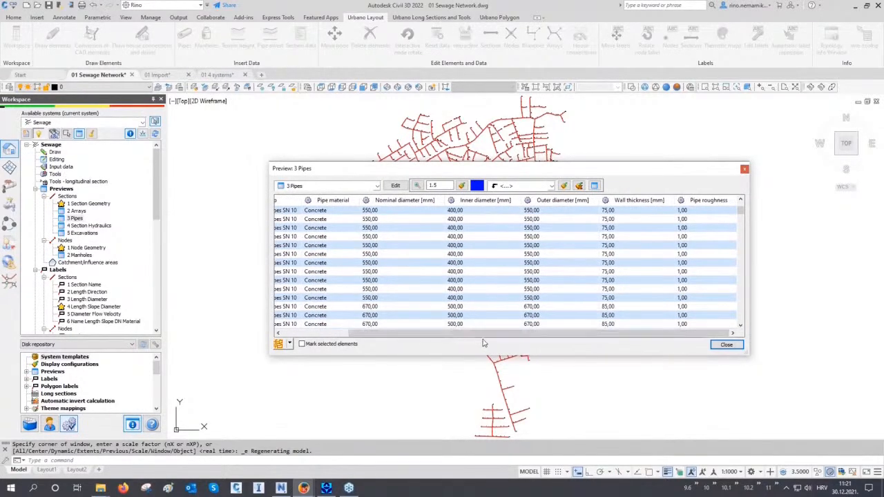
- Change the preview to 2 Manholes, review the manhole dimensions and volumes, and close the preview
{"action": "left_click", "coordinate": [326, 186]}
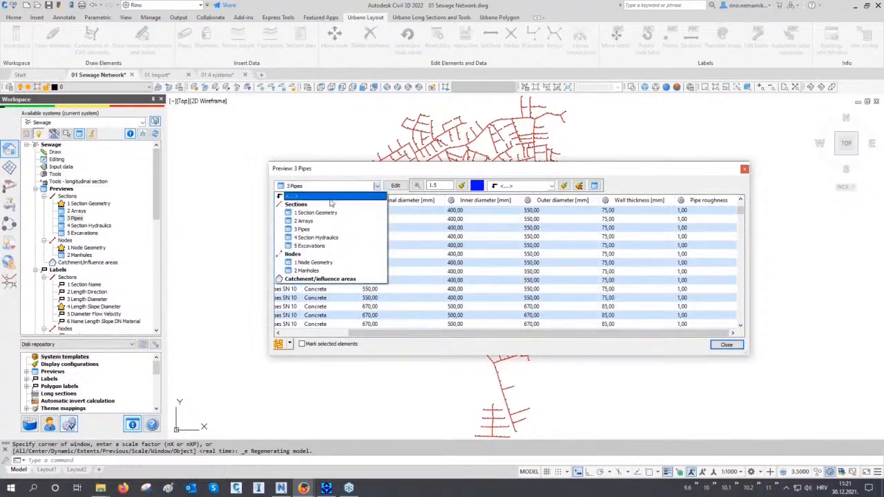
{"action": "left_click", "coordinate": [331, 271]}
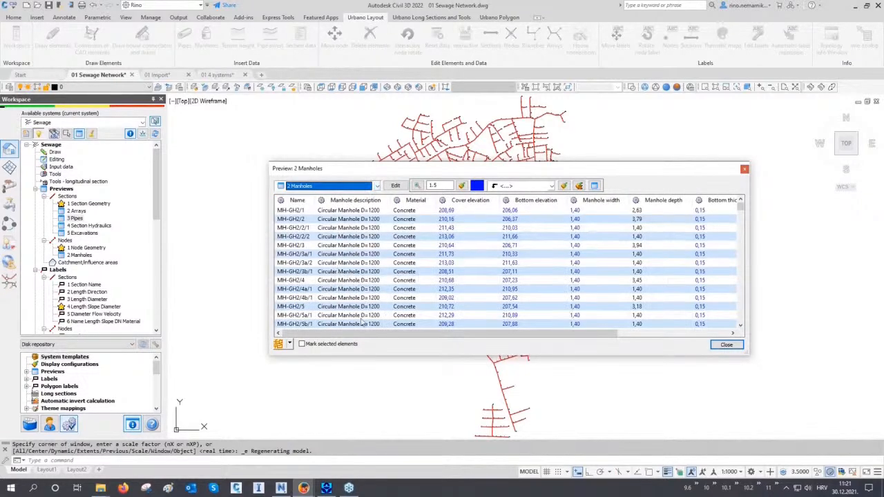
{"action": "left_click_drag", "start_coordinate": [366, 334], "coordinate": [481, 346]}
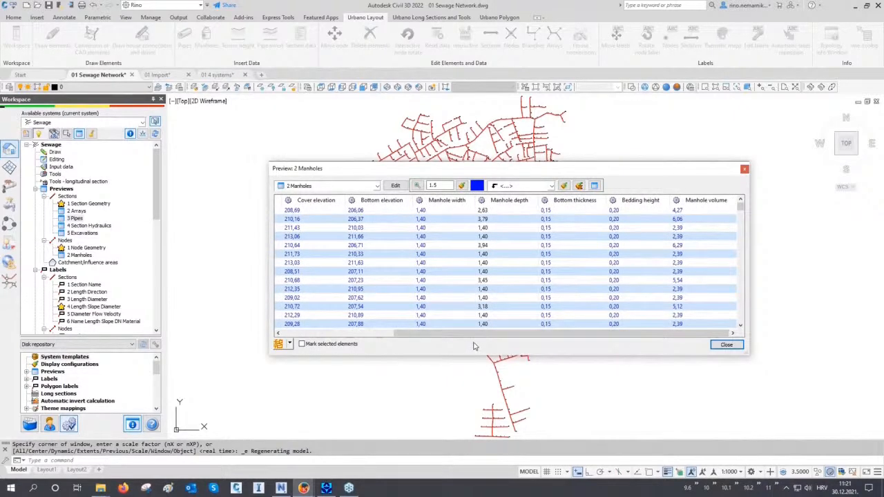
{"action": "left_click", "coordinate": [726, 345]}
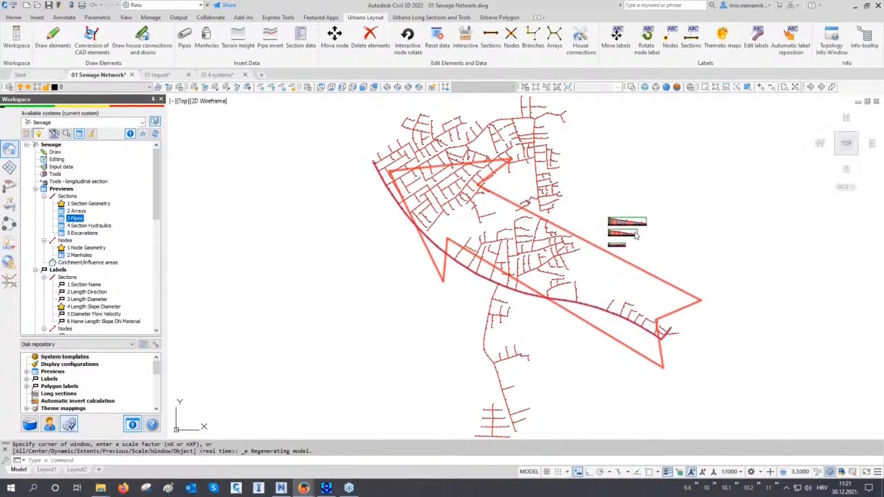
{"action": "key", "text": "Escape"}
- In the longitudinal section manager, select the MH-GH section and switch its definition to 2 Kanal M:1000/100 cm - GER
{"action": "scroll", "coordinate": [549, 252], "scroll_direction": "up", "scroll_amount": 10}
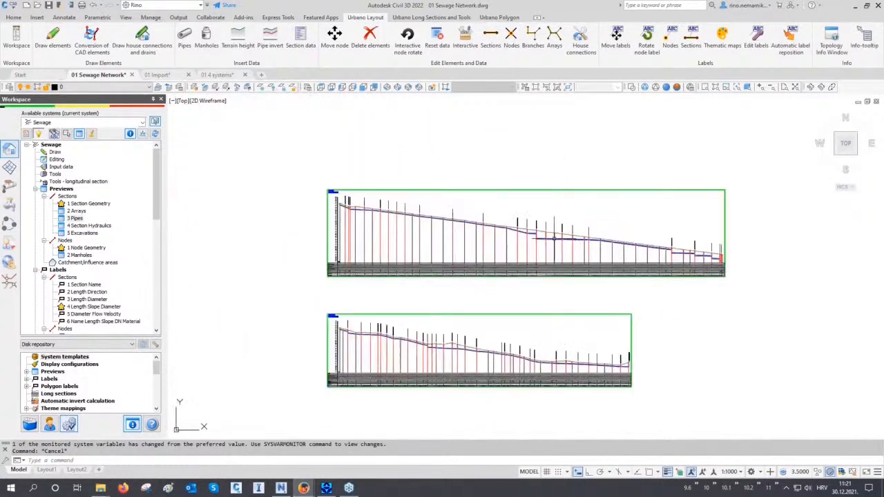
{"action": "middle_click_drag", "start_coordinate": [549, 252], "coordinate": [549, 254]}
{"action": "key", "text": "Escape"}
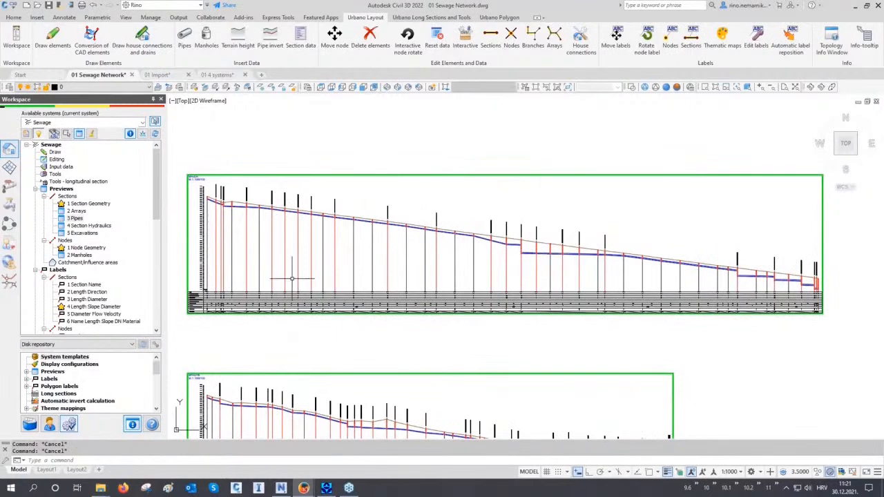
{"action": "scroll", "coordinate": [106, 273], "scroll_direction": "down", "scroll_amount": 5}
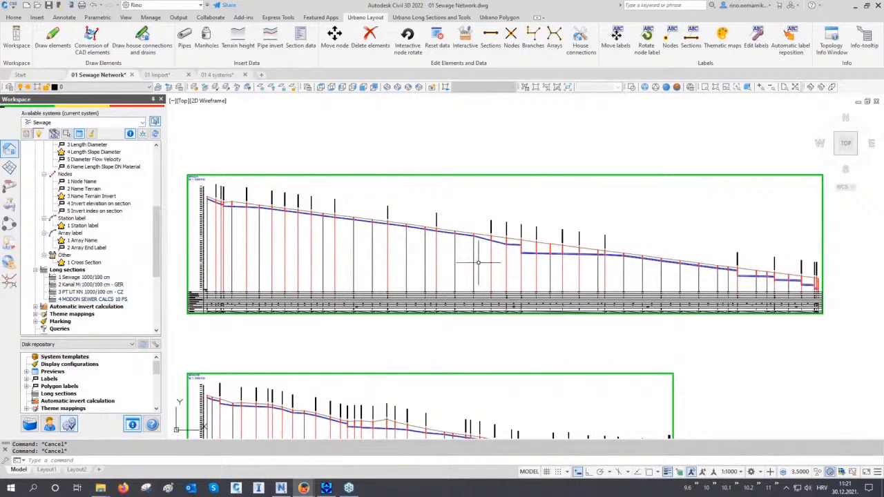
{"action": "left_click", "coordinate": [444, 19]}
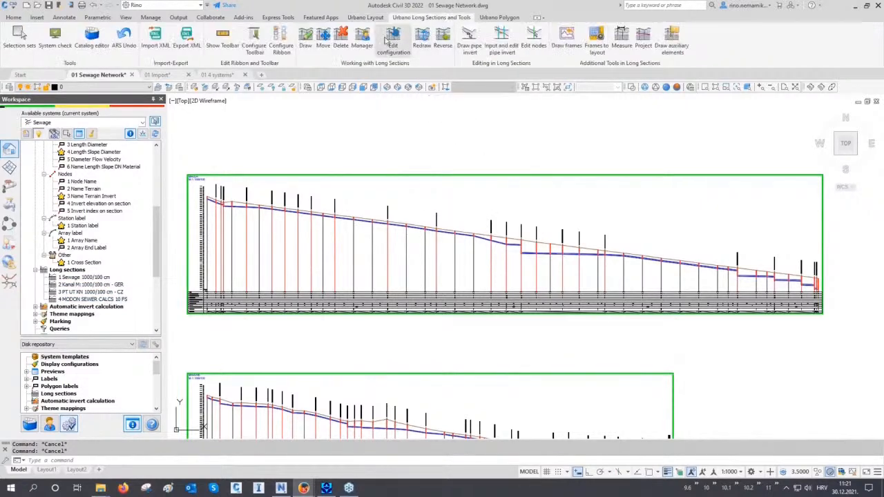
{"action": "left_click", "coordinate": [361, 40]}
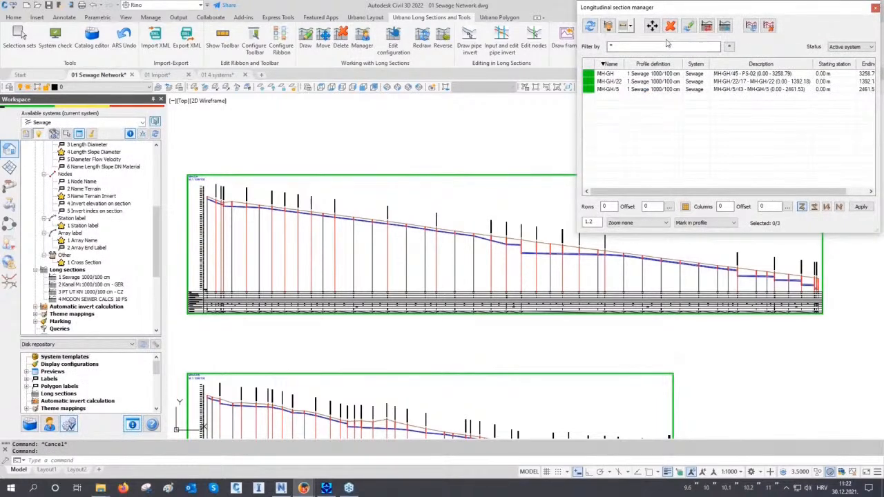
{"action": "left_click", "coordinate": [608, 28]}
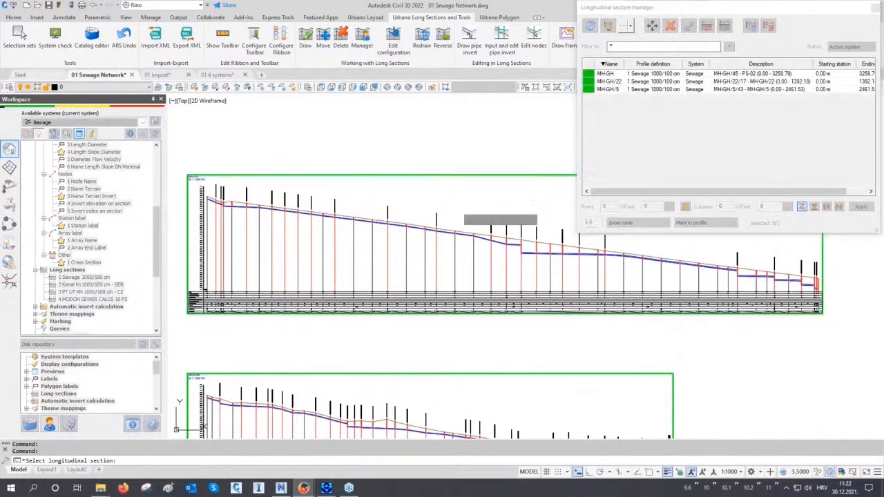
{"action": "left_click", "coordinate": [455, 206]}
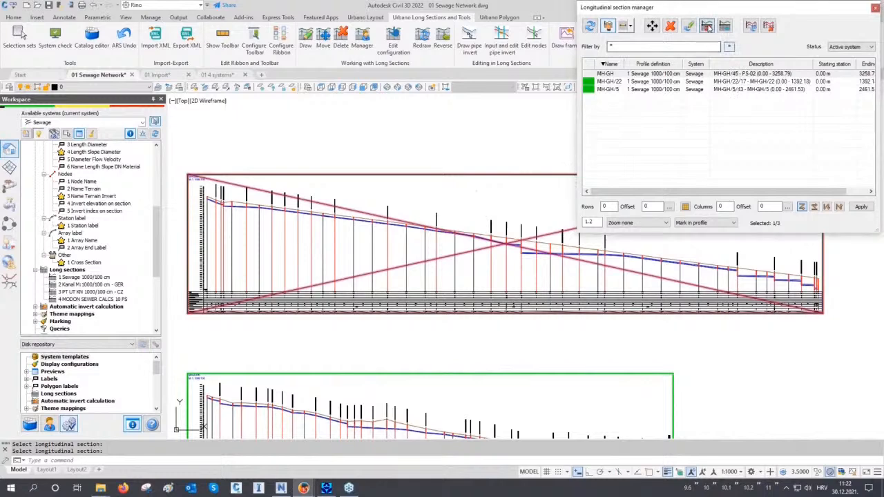
{"action": "left_click", "coordinate": [707, 27]}
{"action": "left_click", "coordinate": [699, 92]}
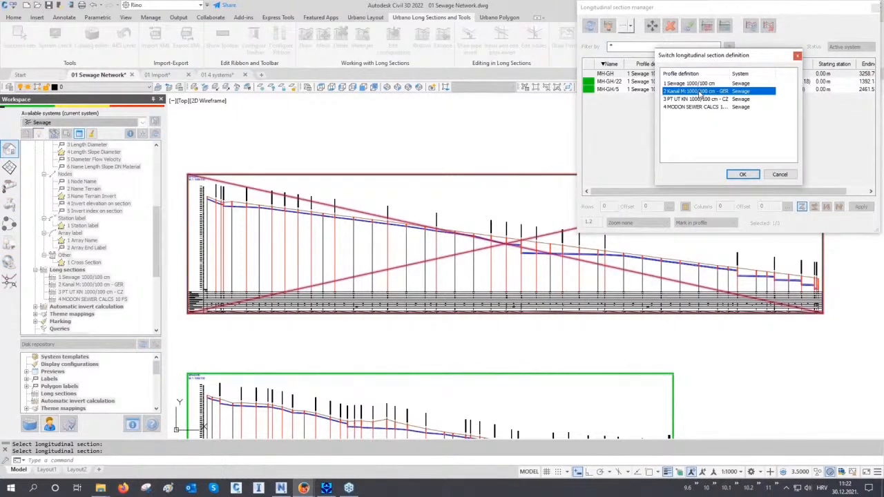
{"action": "left_click", "coordinate": [742, 174]}
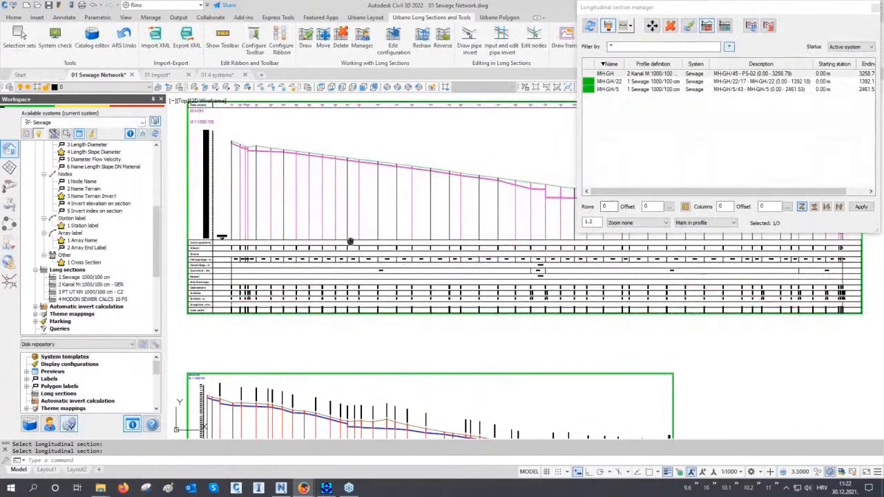
- Examine the German-style table rows, manholes, pipe profile and node scheme of the MH-GH longitudinal section
{"action": "scroll", "coordinate": [351, 241], "scroll_direction": "up", "scroll_amount": 2}
{"action": "scroll", "coordinate": [315, 312], "scroll_direction": "up", "scroll_amount": 5}
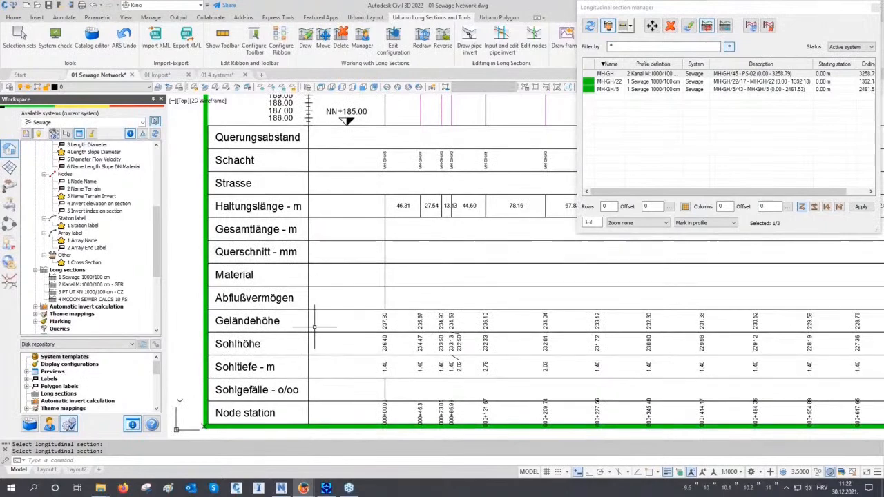
{"action": "scroll", "coordinate": [321, 318], "scroll_direction": "down", "scroll_amount": 5}
{"action": "scroll", "coordinate": [332, 197], "scroll_direction": "up", "scroll_amount": 5}
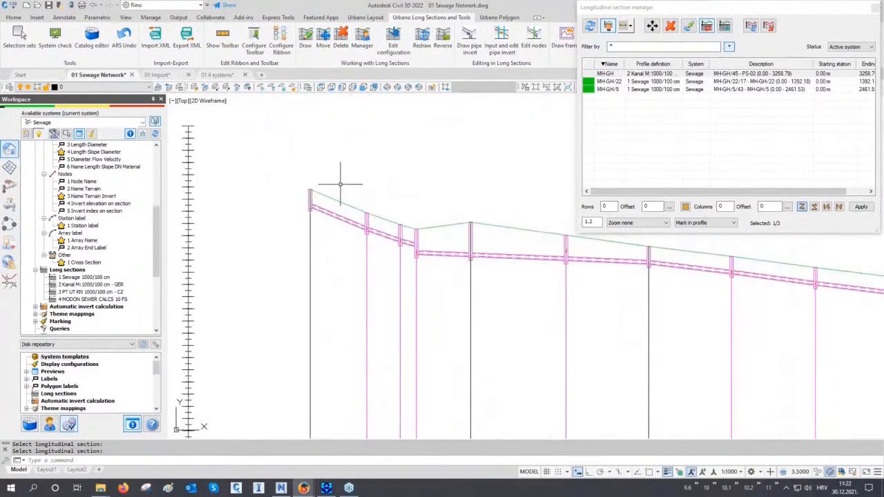
{"action": "scroll", "coordinate": [401, 305], "scroll_direction": "up", "scroll_amount": 4}
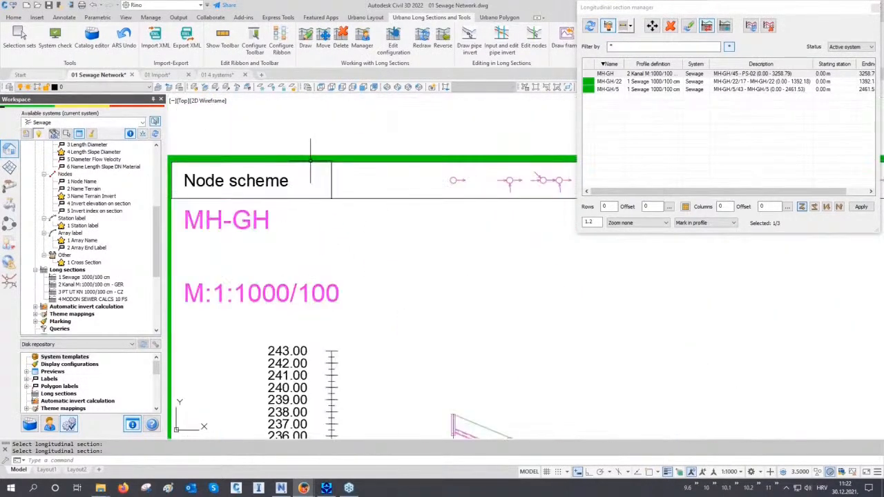
{"action": "scroll", "coordinate": [309, 162], "scroll_direction": "down", "scroll_amount": 6}
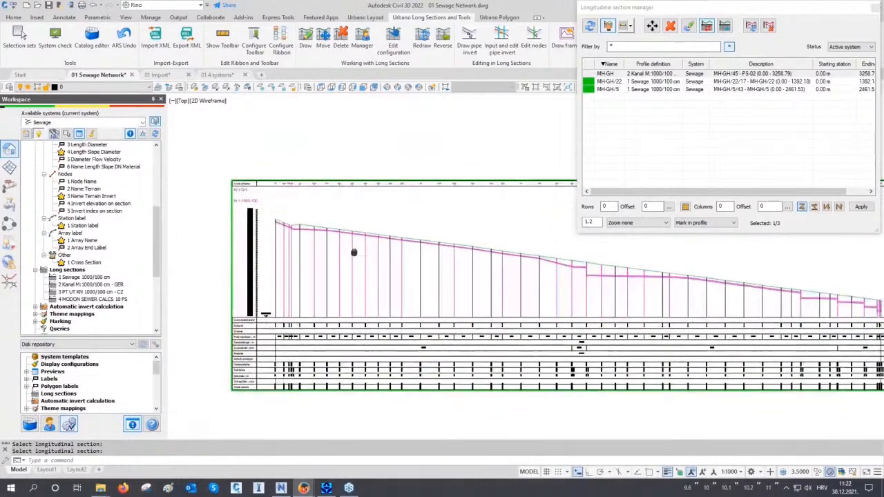
{"action": "scroll", "coordinate": [309, 255], "scroll_direction": "up", "scroll_amount": 5}
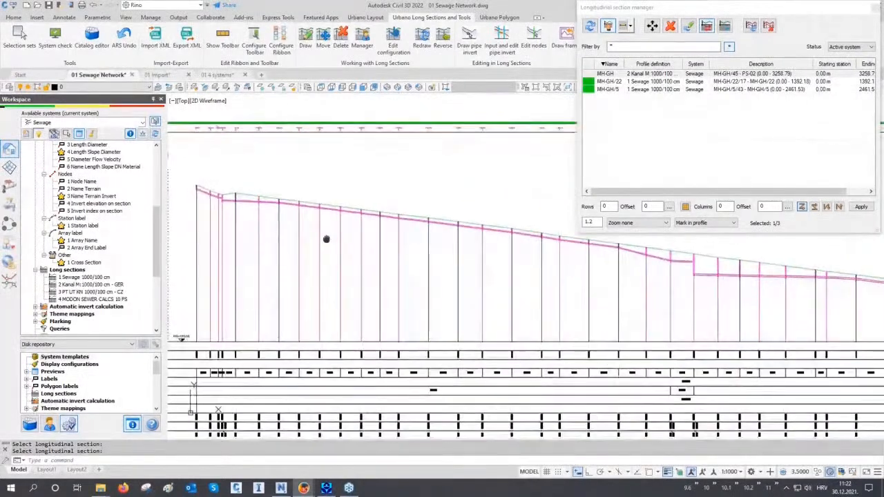
{"action": "middle_click_drag", "start_coordinate": [354, 216], "coordinate": [362, 214]}
- Switch the MH-GH longitudinal section to the definition 4 MODON SEWER CALCS 10 FS
{"action": "left_click", "coordinate": [706, 31]}
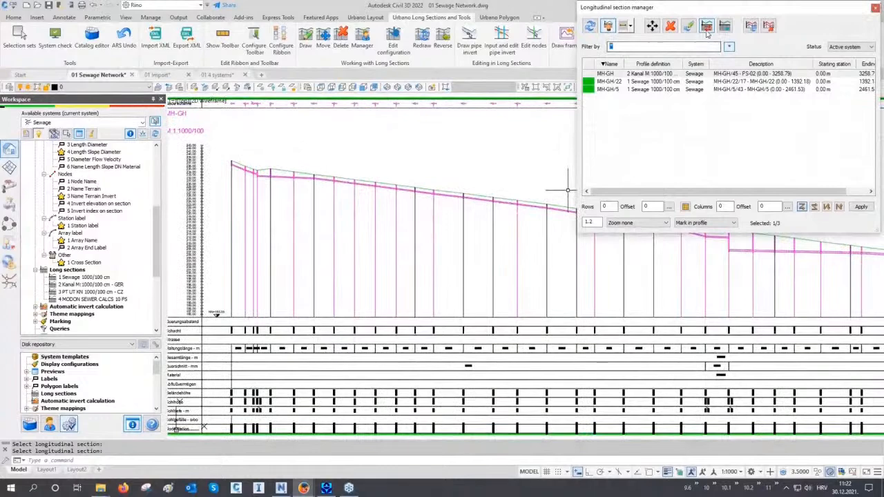
{"action": "left_click", "coordinate": [701, 108]}
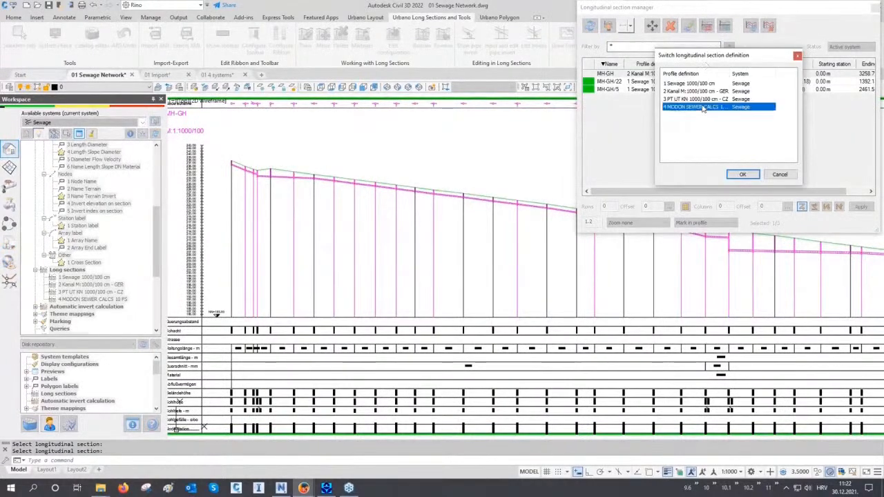
{"action": "left_click", "coordinate": [742, 175]}
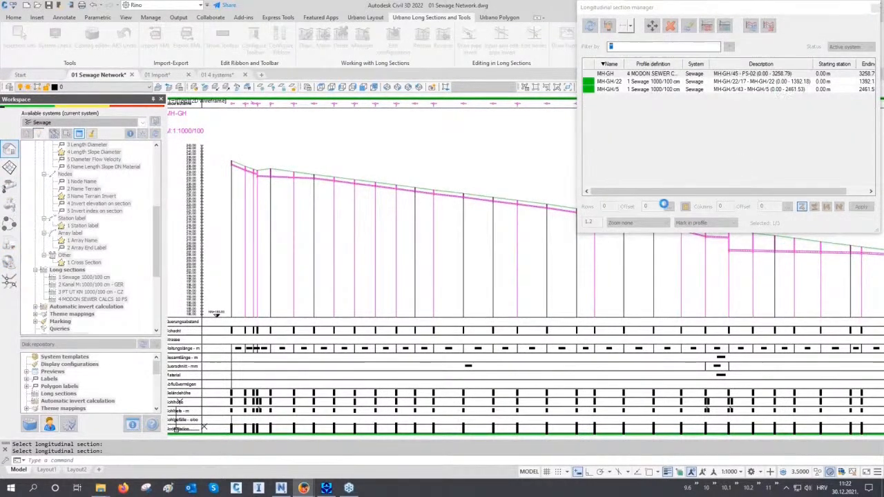
- Examine the excavation, pipe data and hydraulics rows, and the node markers, manholes and invert drops of the MH-GH section
{"action": "middle_click_drag", "start_coordinate": [492, 283], "coordinate": [518, 260]}
{"action": "scroll", "coordinate": [201, 395], "scroll_direction": "up", "scroll_amount": 2}
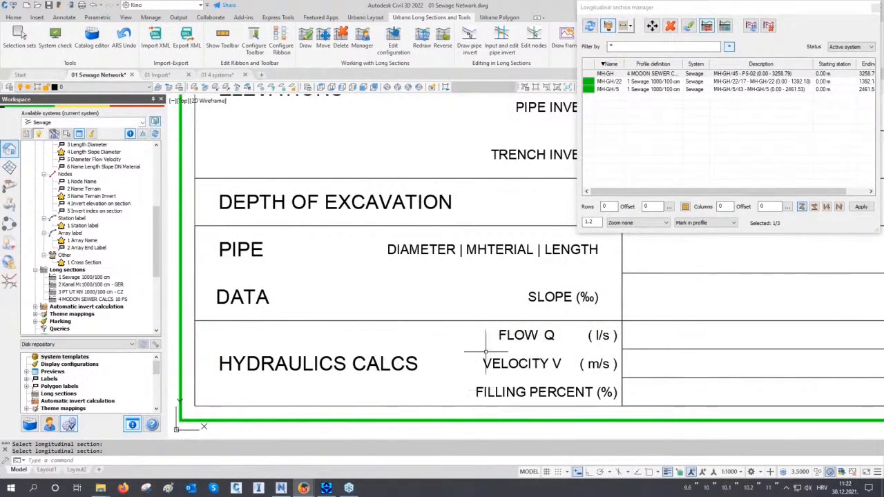
{"action": "scroll", "coordinate": [333, 389], "scroll_direction": "down", "scroll_amount": 6}
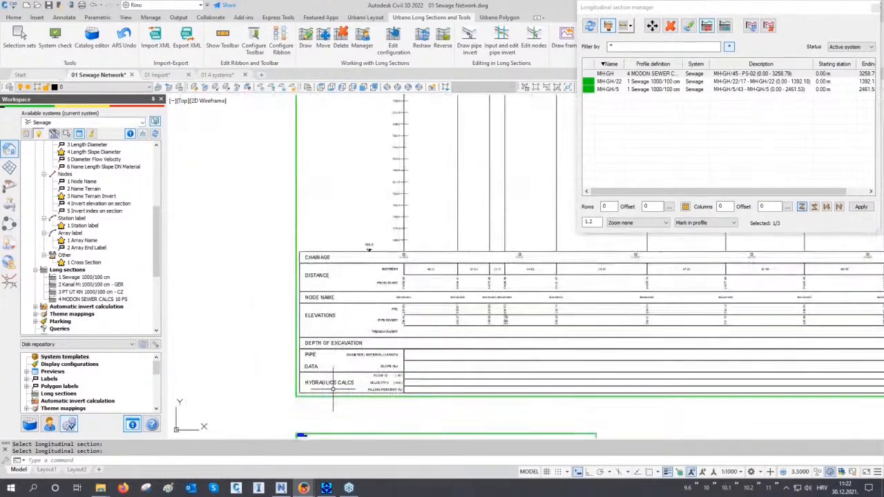
{"action": "scroll", "coordinate": [324, 381], "scroll_direction": "up", "scroll_amount": 4}
{"action": "scroll", "coordinate": [316, 372], "scroll_direction": "down", "scroll_amount": 6}
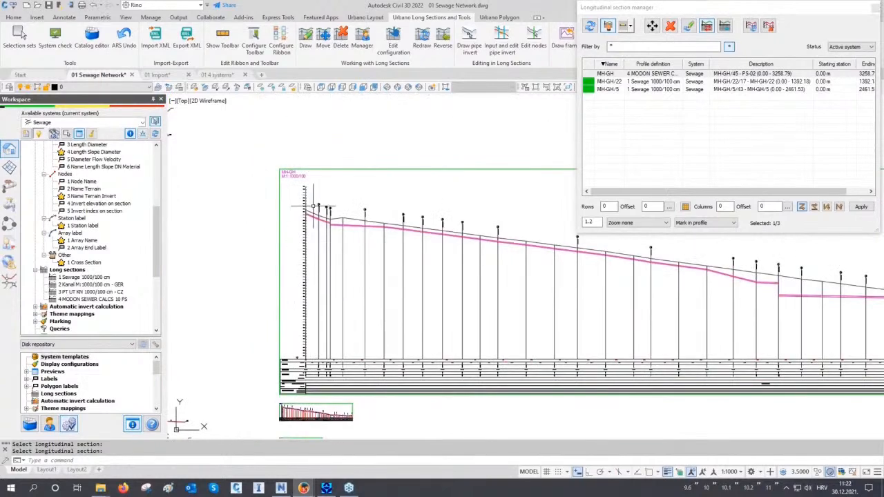
{"action": "scroll", "coordinate": [314, 207], "scroll_direction": "up", "scroll_amount": 5}
{"action": "middle_click_drag", "start_coordinate": [312, 200], "coordinate": [282, 235]}
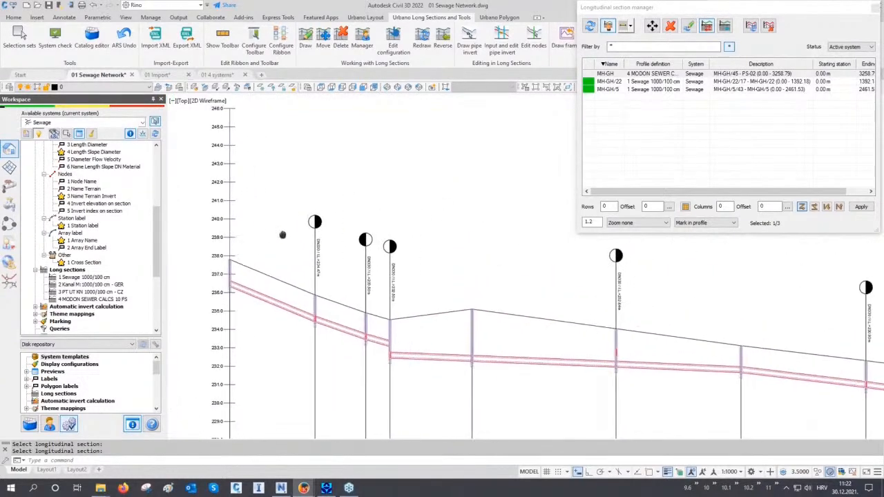
{"action": "scroll", "coordinate": [207, 269], "scroll_direction": "down", "scroll_amount": 6}
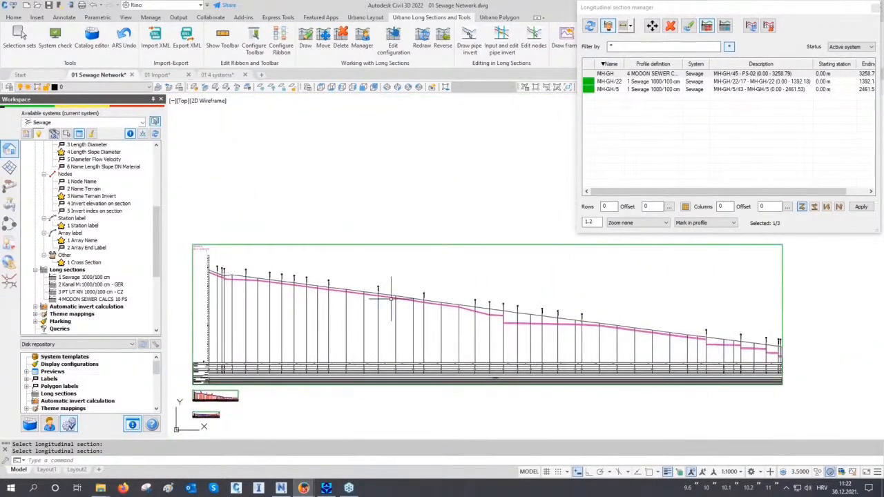
{"action": "scroll", "coordinate": [495, 319], "scroll_direction": "up", "scroll_amount": 6}
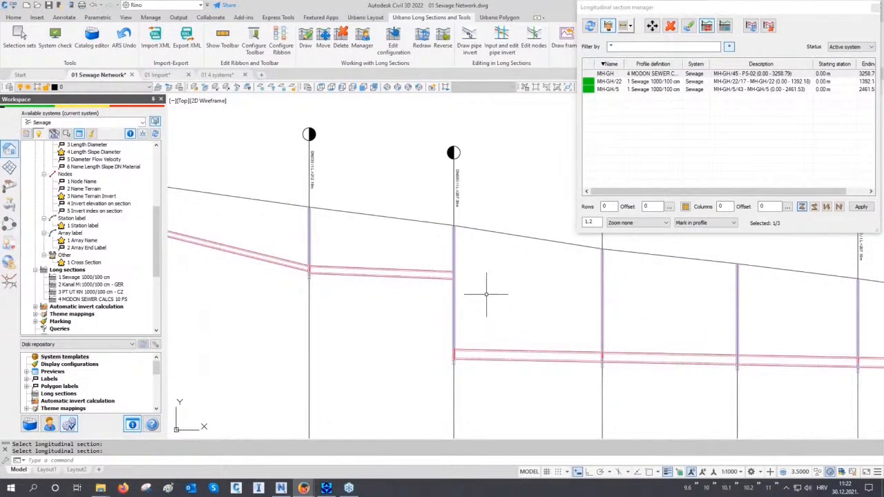
{"action": "scroll", "coordinate": [367, 306], "scroll_direction": "down", "scroll_amount": 6}
{"action": "middle_click_drag", "start_coordinate": [366, 312], "coordinate": [416, 274]}
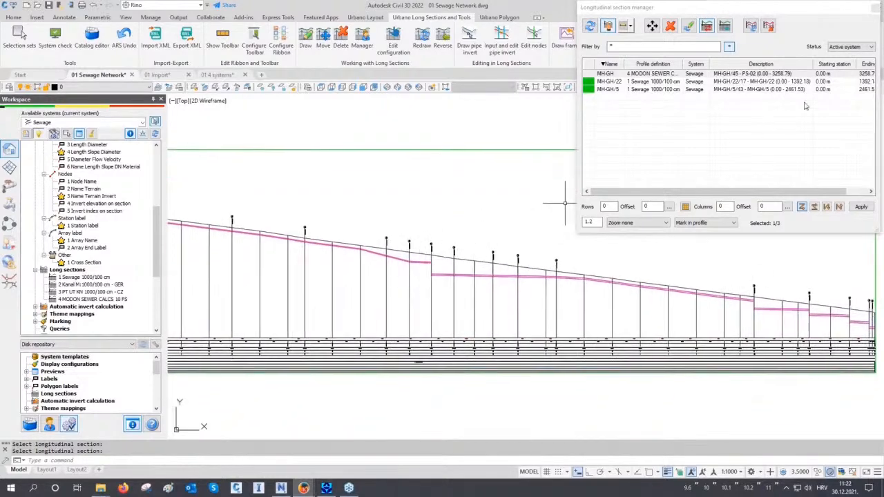
- Close the longitudinal section manager and show the whole drawing
{"action": "left_click", "coordinate": [874, 8]}
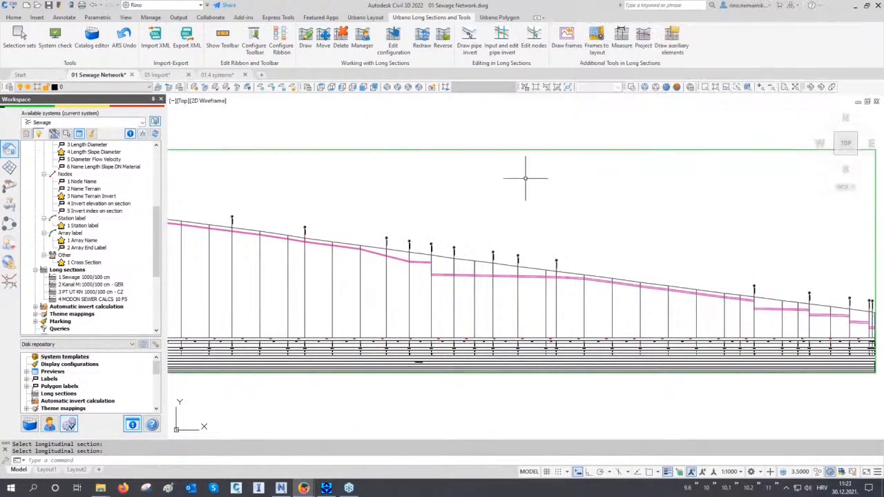
{"action": "middle_click", "coordinate": [525, 178]}
{"action": "middle_click", "coordinate": [525, 179]}
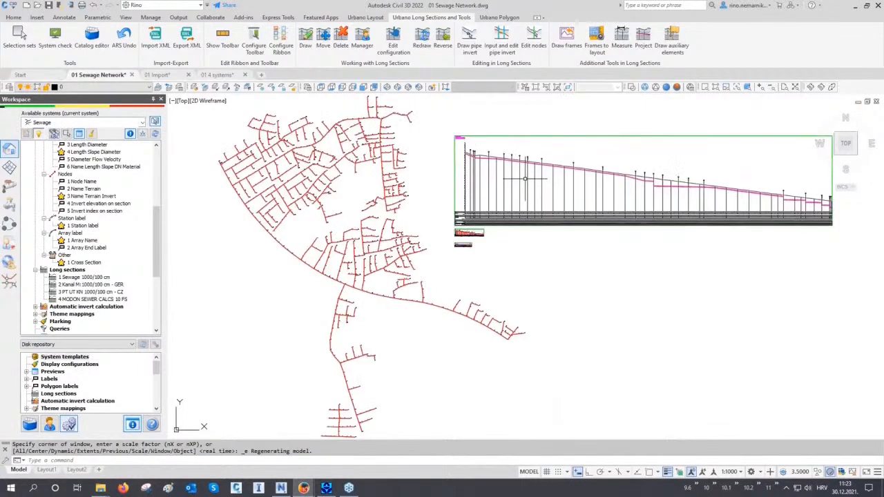
{"action": "key", "text": "Escape"}
{"action": "key", "text": "Escape"}
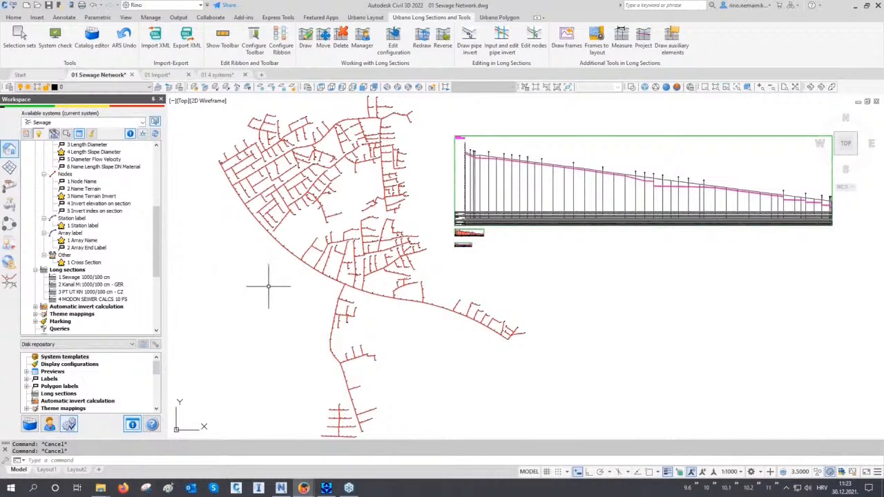
- Regenerate the drawing display along the main sewer between manholes MH-GH/19 and MH-GH/20
{"action": "mouse_move", "coordinate": [297, 285]}
{"action": "middle_mouse_down"}
{"action": "mouse_move", "coordinate": [315, 294]}
{"action": "mouse_move", "coordinate": [342, 280]}
{"action": "middle_mouse_up"}
{"action": "scroll", "coordinate": [359, 290], "scroll_direction": "up", "scroll_amount": 5}
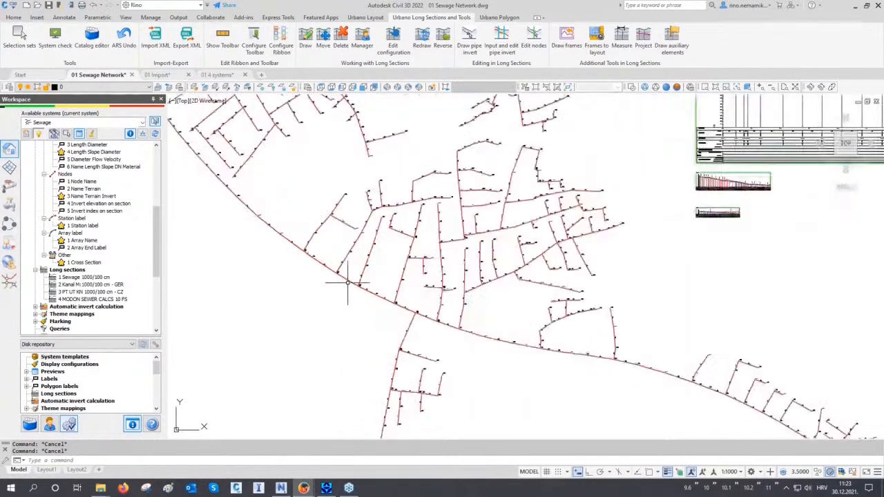
{"action": "scroll", "coordinate": [365, 292], "scroll_direction": "up", "scroll_amount": 9}
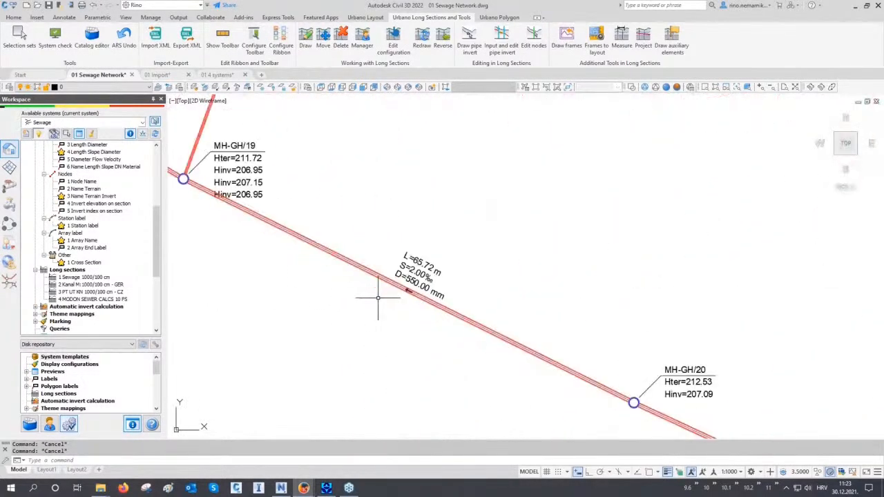
{"action": "type", "text": "e"}
{"action": "key", "text": "Return"}
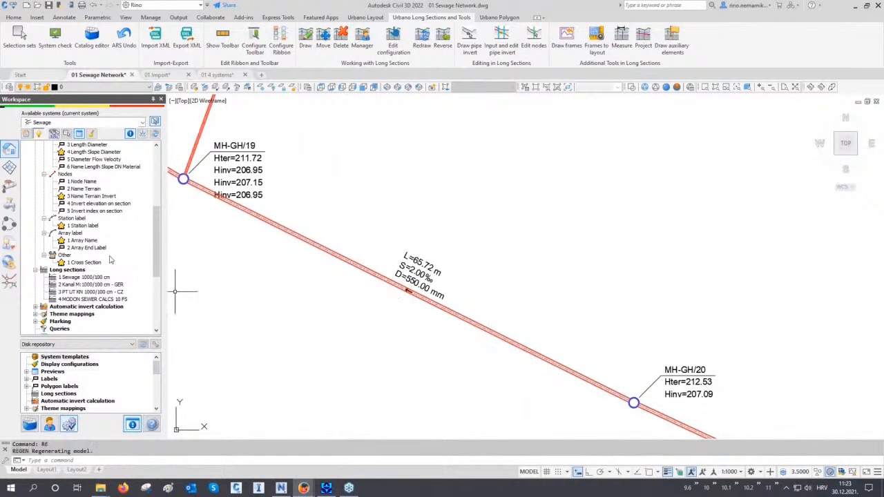
- Label all sections of the sewage network with the definition 6 Name Length Slope DN Material
{"action": "scroll", "coordinate": [89, 207], "scroll_direction": "up", "scroll_amount": 2}
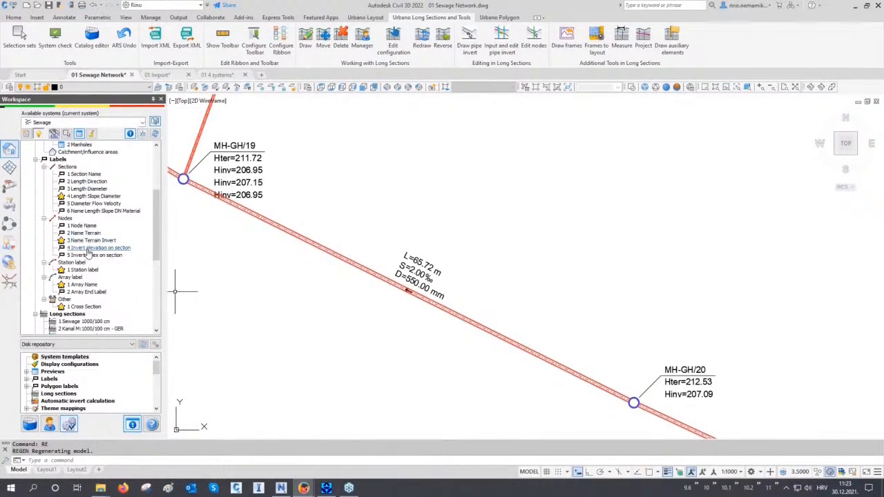
{"action": "double_click", "coordinate": [87, 212]}
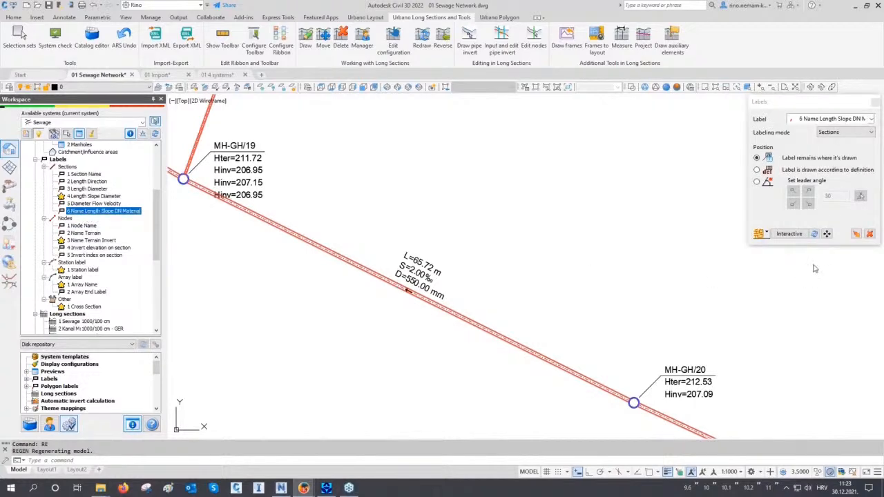
{"action": "left_click", "coordinate": [761, 235]}
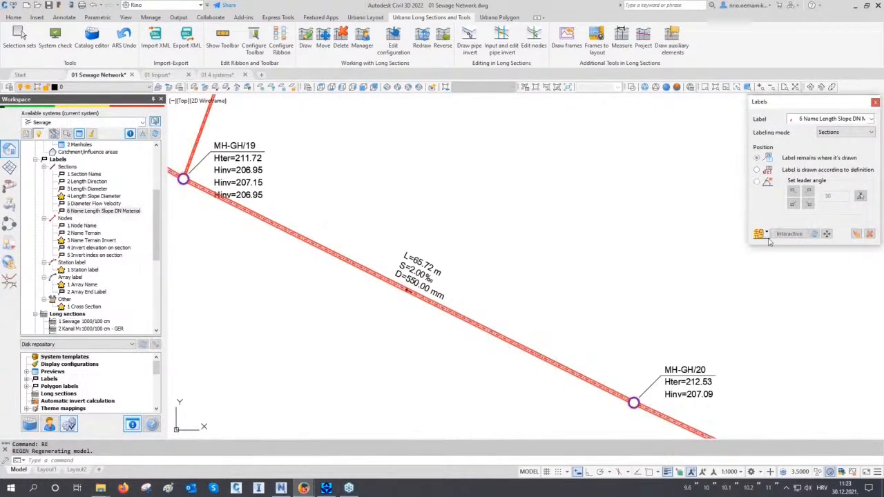
{"action": "left_click", "coordinate": [854, 235]}
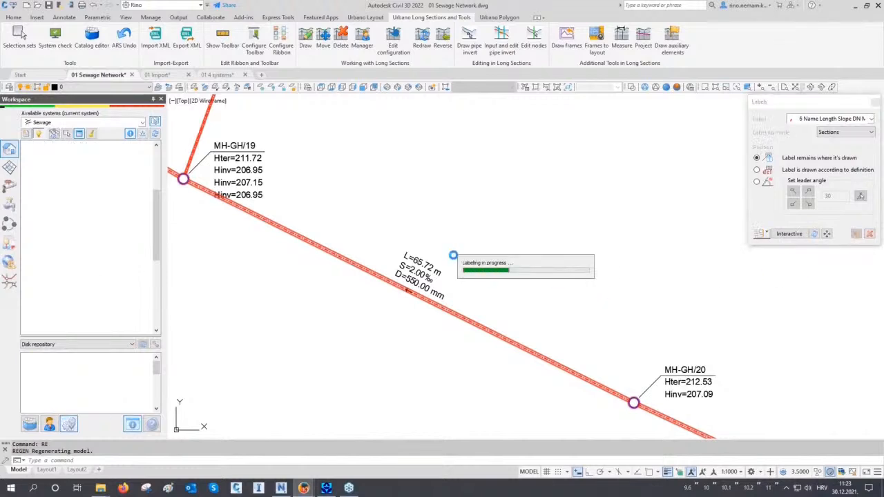
{"action": "middle_click_drag", "start_coordinate": [453, 255], "coordinate": [475, 266]}
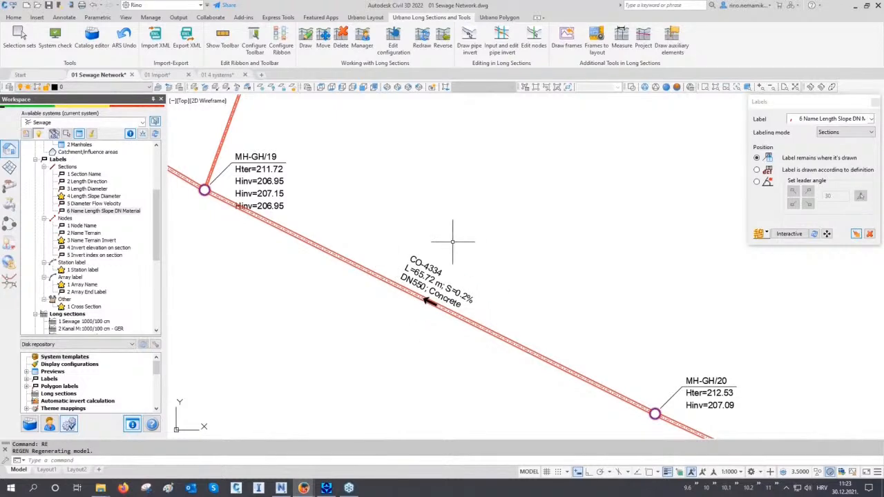
- Relabel the network's nodes with the definition 4 Invert elevation on section and check manhole MH-GH/19
{"action": "left_click", "coordinate": [102, 247]}
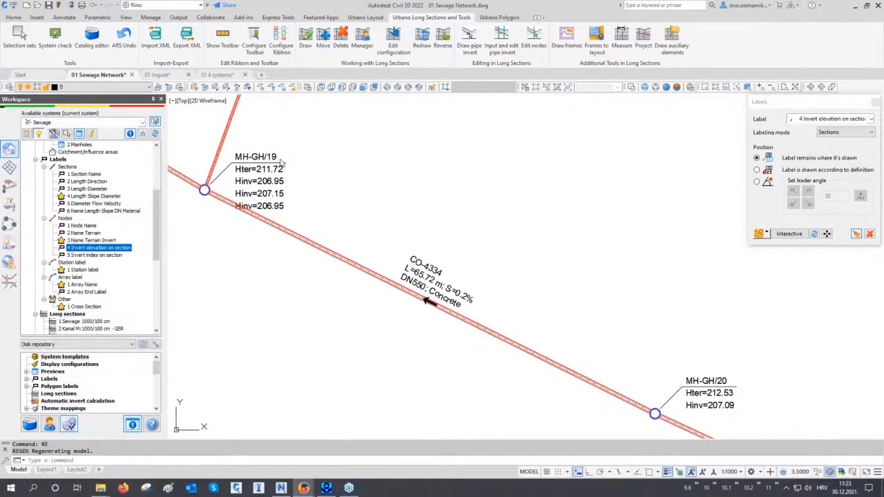
{"action": "left_click", "coordinate": [855, 235]}
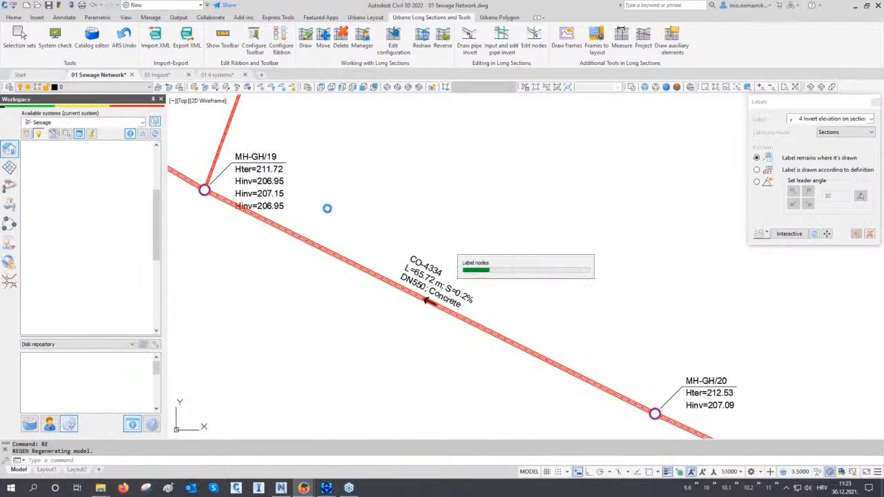
{"action": "mouse_move", "coordinate": [325, 207]}
{"action": "middle_mouse_down"}
{"action": "mouse_move", "coordinate": [365, 232]}
{"action": "mouse_move", "coordinate": [520, 289]}
{"action": "middle_mouse_up"}
{"action": "scroll", "coordinate": [406, 241], "scroll_direction": "up", "scroll_amount": 6}
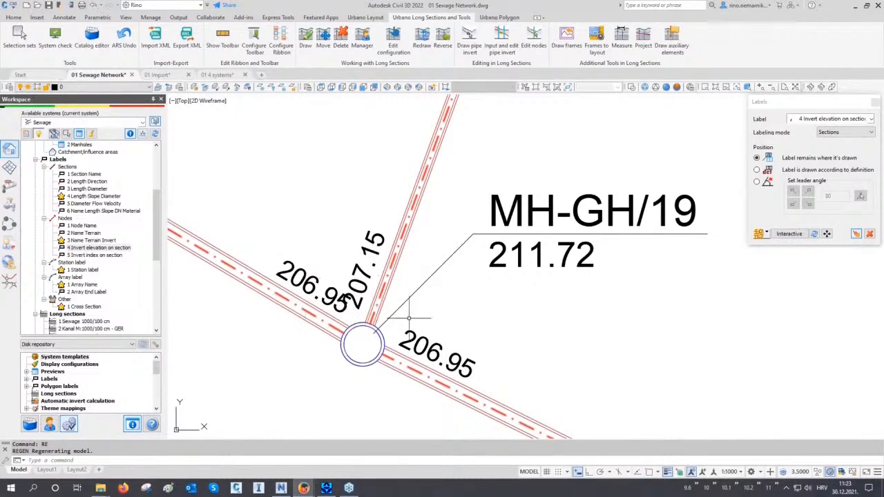
{"action": "scroll", "coordinate": [428, 300], "scroll_direction": "down", "scroll_amount": 6}
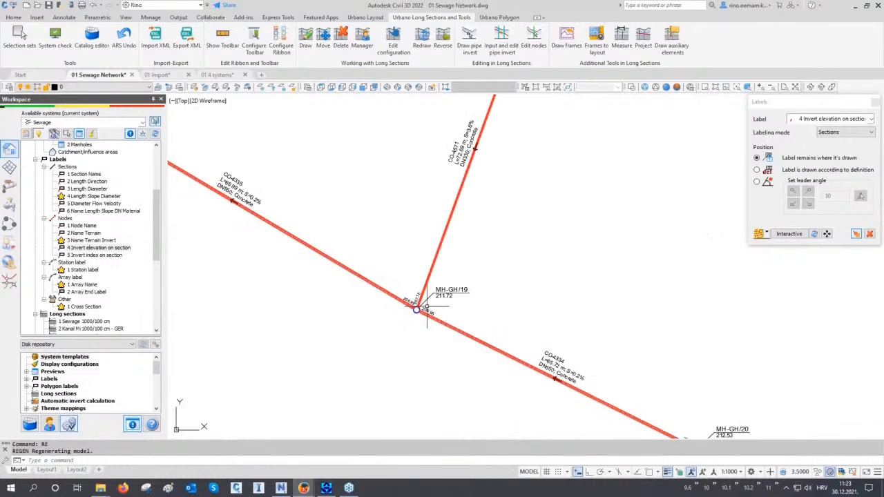
- Relabel the nodes with the definition 5 Invert index on section, check manhole MH-GH/21, and close the labelling dialog
{"action": "middle_click_drag", "start_coordinate": [423, 307], "coordinate": [317, 226]}
{"action": "middle_click_drag", "start_coordinate": [537, 366], "coordinate": [412, 312]}
{"action": "scroll", "coordinate": [596, 366], "scroll_direction": "up", "scroll_amount": 6}
{"action": "left_click", "coordinate": [114, 255]}
{"action": "left_click", "coordinate": [855, 234]}
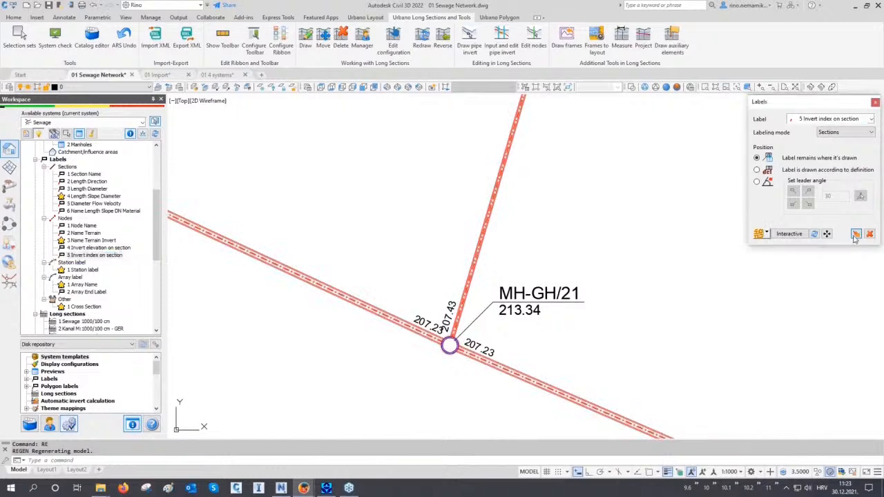
{"action": "scroll", "coordinate": [463, 338], "scroll_direction": "up", "scroll_amount": 3}
{"action": "scroll", "coordinate": [466, 335], "scroll_direction": "down", "scroll_amount": 1}
{"action": "middle_click_drag", "start_coordinate": [466, 333], "coordinate": [458, 297]}
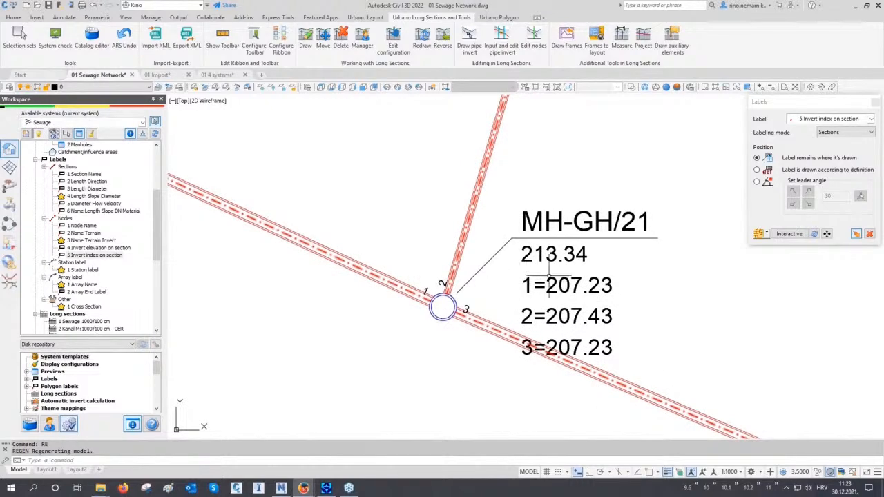
{"action": "left_click", "coordinate": [873, 105]}
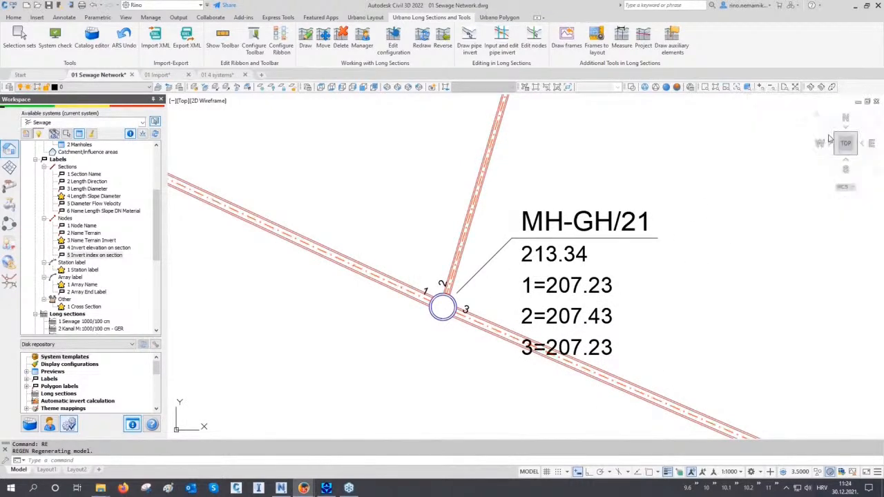
- Examine the section and node labels around manholes MH-GH/2/12 and MH-GH/2/8/3b/3 for overlaps
{"action": "scroll", "coordinate": [503, 369], "scroll_direction": "down", "scroll_amount": 5}
{"action": "scroll", "coordinate": [500, 372], "scroll_direction": "down", "scroll_amount": 8}
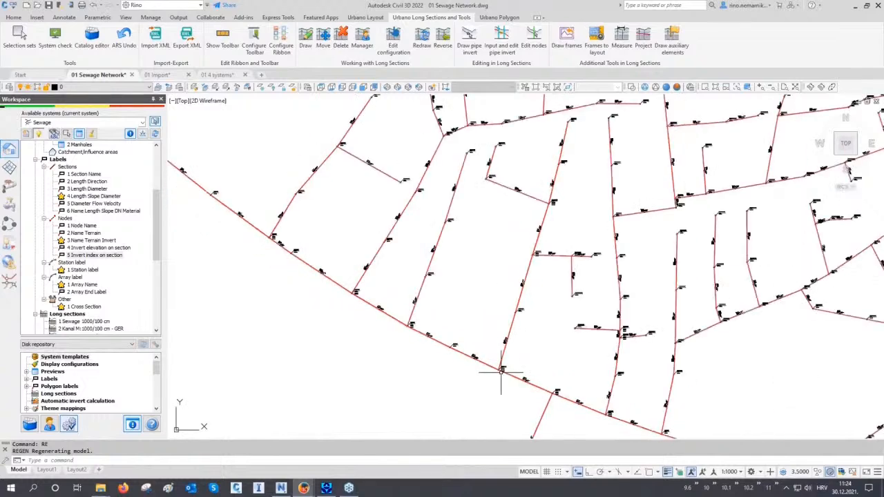
{"action": "mouse_move", "coordinate": [501, 373]}
{"action": "middle_mouse_down"}
{"action": "mouse_move", "coordinate": [389, 248]}
{"action": "mouse_move", "coordinate": [390, 257]}
{"action": "middle_mouse_up"}
{"action": "scroll", "coordinate": [390, 257], "scroll_direction": "down", "scroll_amount": 1}
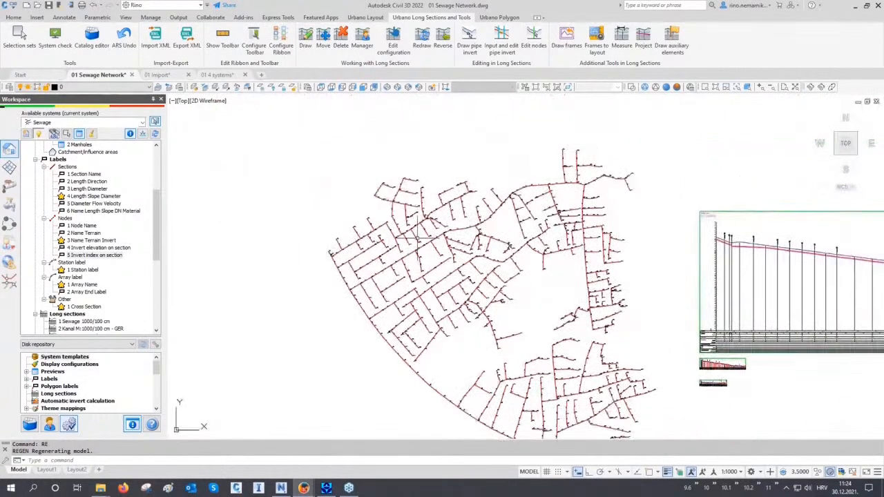
{"action": "scroll", "coordinate": [424, 211], "scroll_direction": "up", "scroll_amount": 8}
{"action": "scroll", "coordinate": [434, 213], "scroll_direction": "up", "scroll_amount": 4}
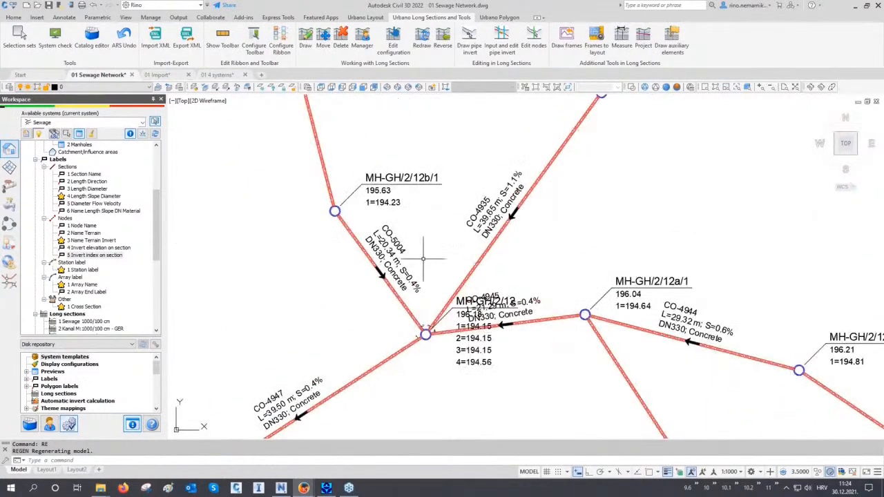
{"action": "scroll", "coordinate": [550, 313], "scroll_direction": "down", "scroll_amount": 5}
{"action": "scroll", "coordinate": [449, 316], "scroll_direction": "up", "scroll_amount": 5}
{"action": "scroll", "coordinate": [321, 299], "scroll_direction": "up", "scroll_amount": 2}
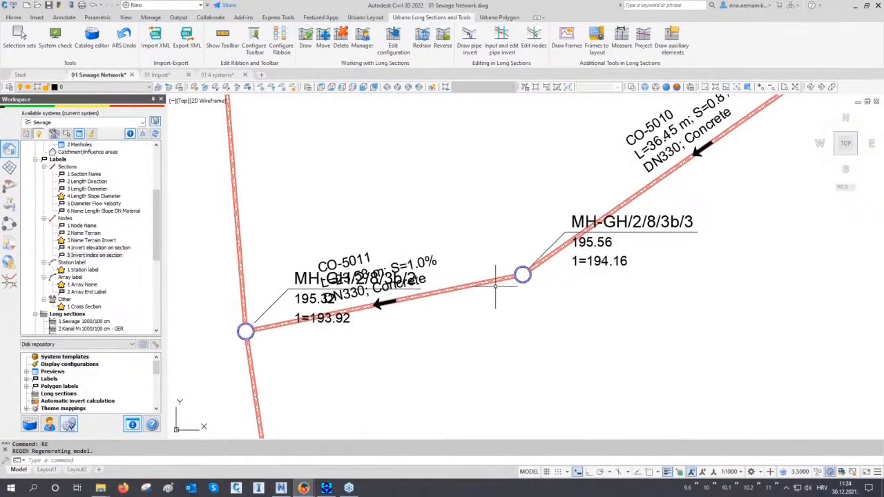
{"action": "scroll", "coordinate": [399, 304], "scroll_direction": "down", "scroll_amount": 5}
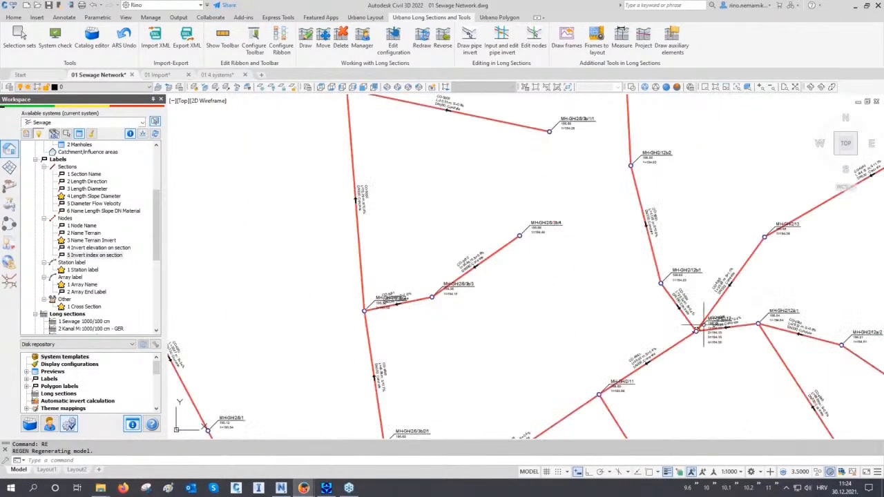
{"action": "scroll", "coordinate": [704, 330], "scroll_direction": "up", "scroll_amount": 3}
{"action": "scroll", "coordinate": [750, 310], "scroll_direction": "down", "scroll_amount": 1}
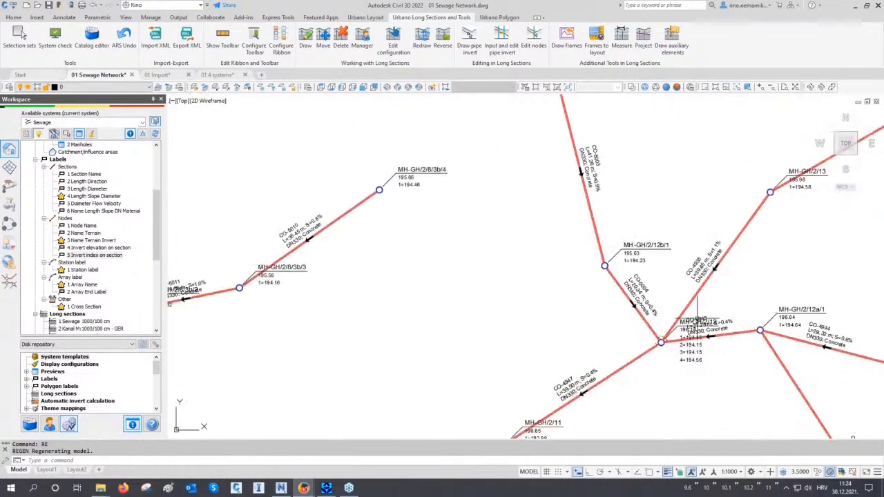
- Run automatic label reposition on the node labels of the selected topology and close its dialog
{"action": "left_click", "coordinate": [365, 17]}
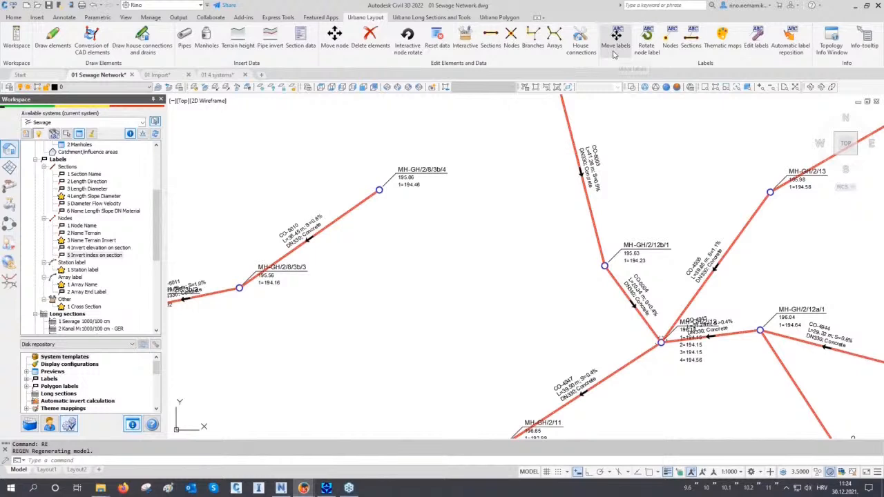
{"action": "left_click", "coordinate": [787, 48]}
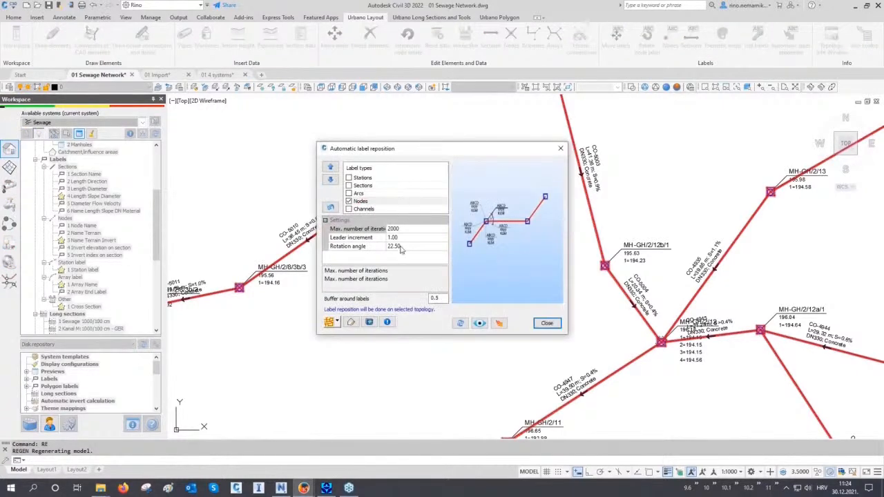
{"action": "left_click", "coordinate": [498, 323]}
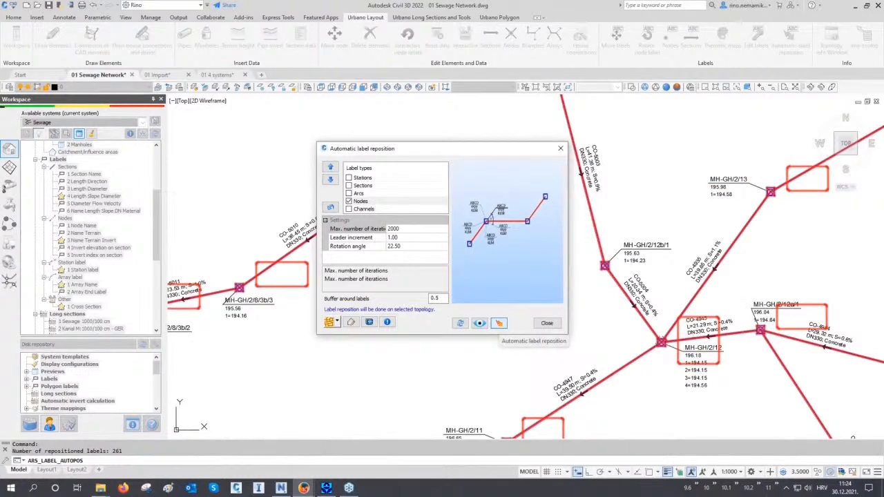
{"action": "left_click", "coordinate": [545, 324]}
- Examine the repositioned labels around MH-GH/2/12, MH-GH/1 and PS-02, and show the whole drawing
{"action": "scroll", "coordinate": [479, 329], "scroll_direction": "up", "scroll_amount": 4}
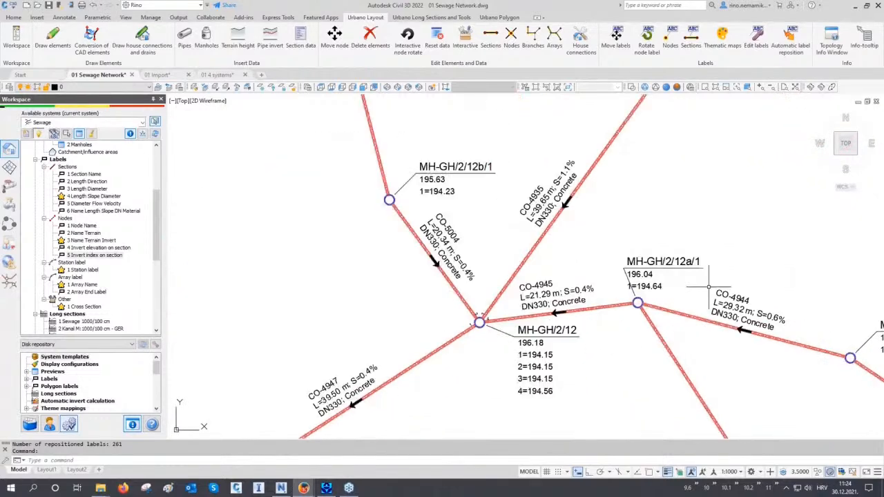
{"action": "scroll", "coordinate": [708, 286], "scroll_direction": "down", "scroll_amount": 8}
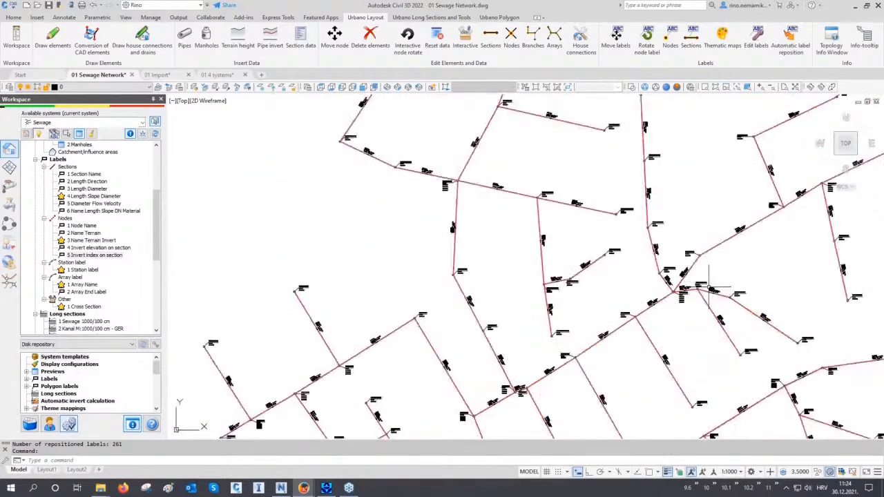
{"action": "middle_click_drag", "start_coordinate": [541, 345], "coordinate": [553, 326]}
{"action": "scroll", "coordinate": [328, 330], "scroll_direction": "up", "scroll_amount": 5}
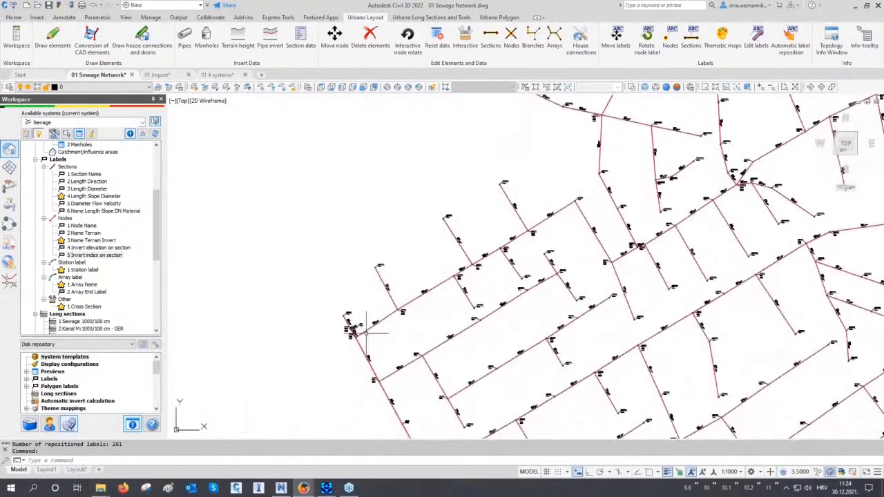
{"action": "scroll", "coordinate": [327, 330], "scroll_direction": "up", "scroll_amount": 2}
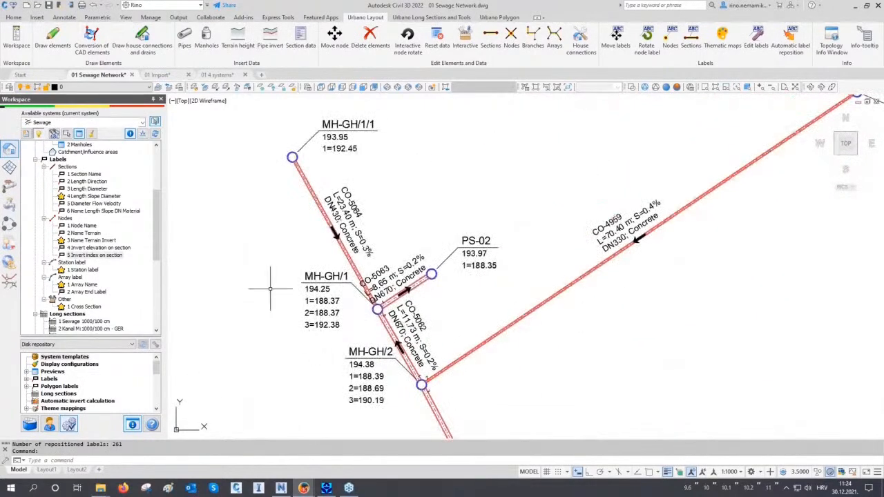
{"action": "key", "text": "Escape"}
{"action": "key", "text": "Escape"}
{"action": "middle_click", "coordinate": [270, 252]}
{"action": "middle_click", "coordinate": [269, 252]}
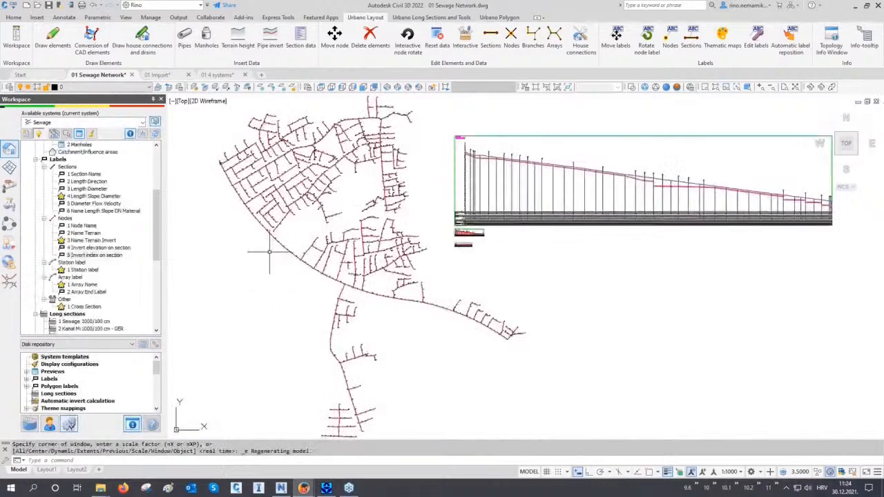
- Apply the 3D Style layout style to the whole sewage network
{"action": "scroll", "coordinate": [350, 282], "scroll_direction": "up", "scroll_amount": 6}
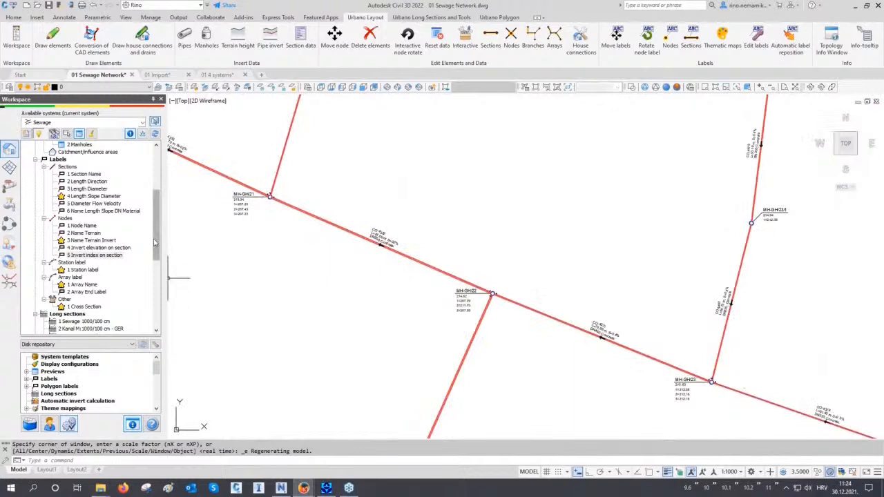
{"action": "left_click_drag", "start_coordinate": [156, 222], "coordinate": [156, 284]}
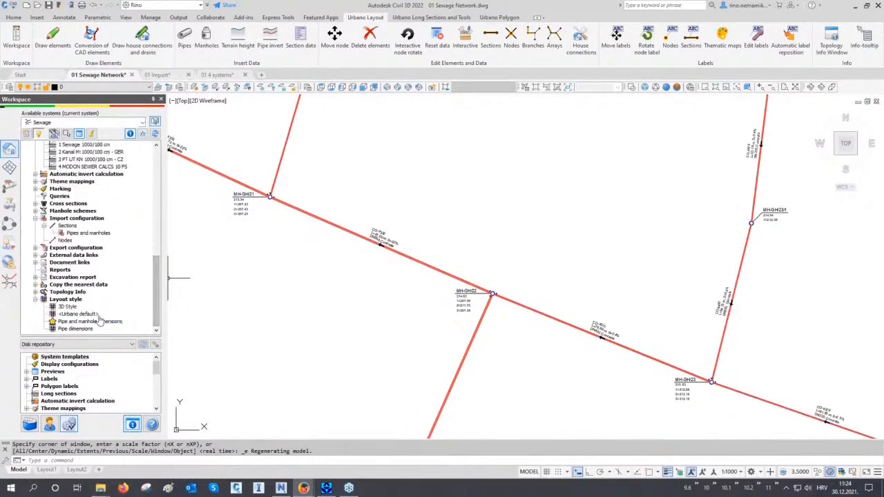
{"action": "left_click", "coordinate": [78, 322]}
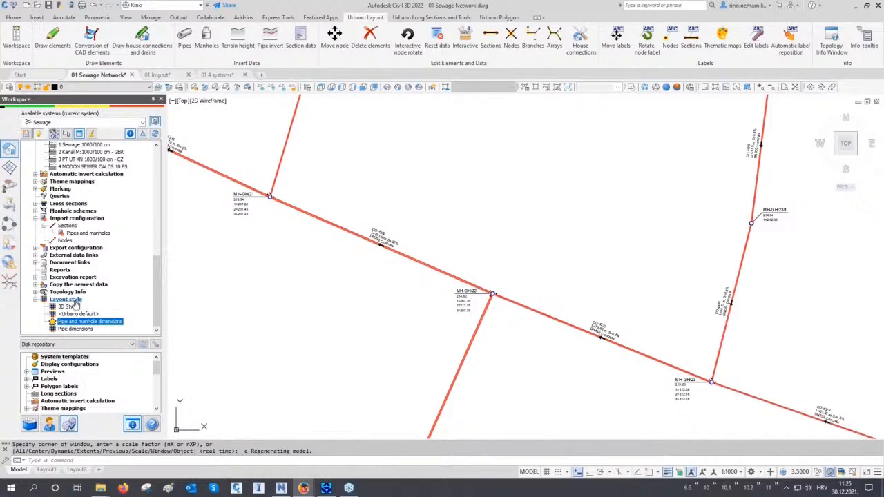
{"action": "left_click", "coordinate": [67, 308]}
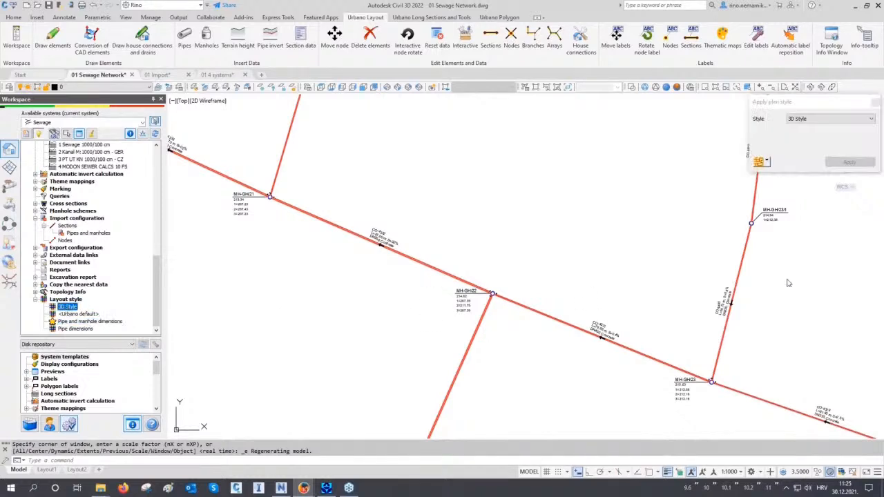
{"action": "left_click", "coordinate": [758, 163]}
{"action": "left_click", "coordinate": [849, 161]}
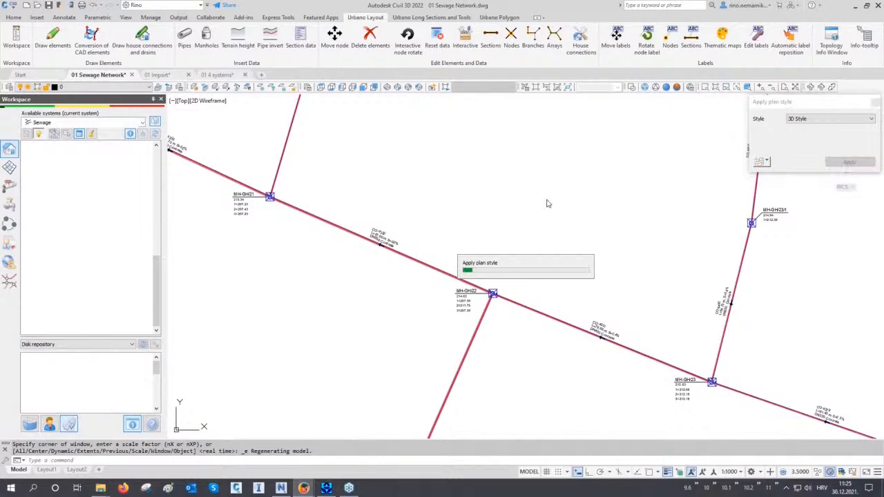
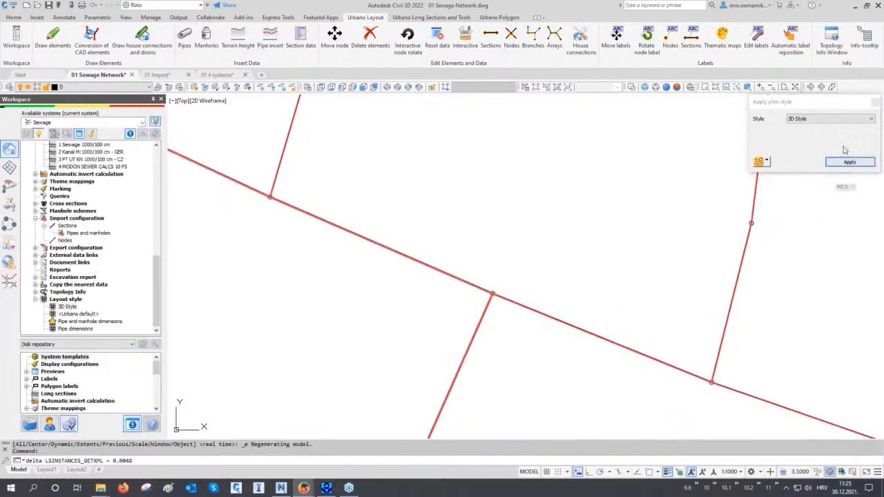
- Switch the drawing to the SE Isometric view and inspect the 3D pipes and manholes of the sewage network
{"action": "left_click", "coordinate": [398, 87]}
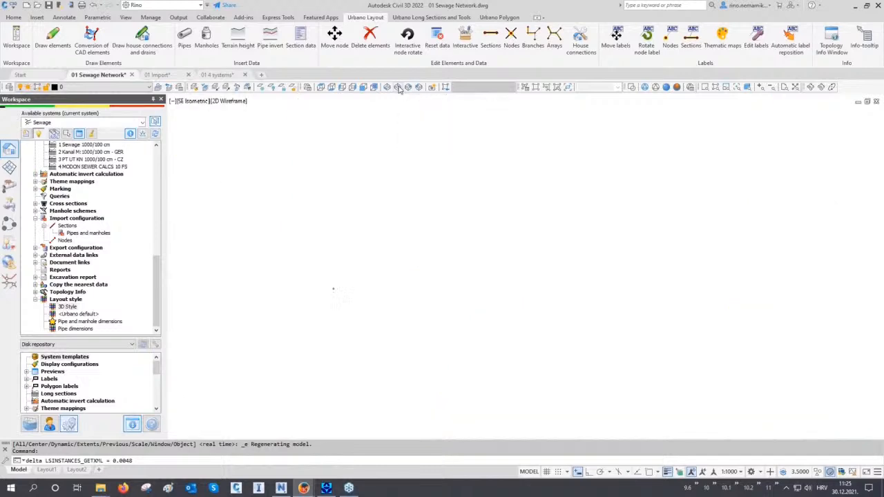
{"action": "scroll", "coordinate": [401, 205], "scroll_direction": "up", "scroll_amount": 10}
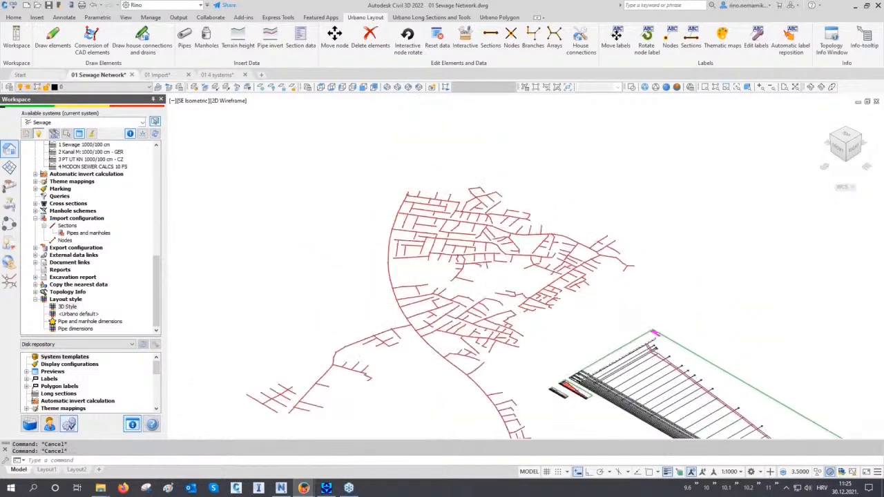
{"action": "scroll", "coordinate": [414, 187], "scroll_direction": "down", "scroll_amount": 6}
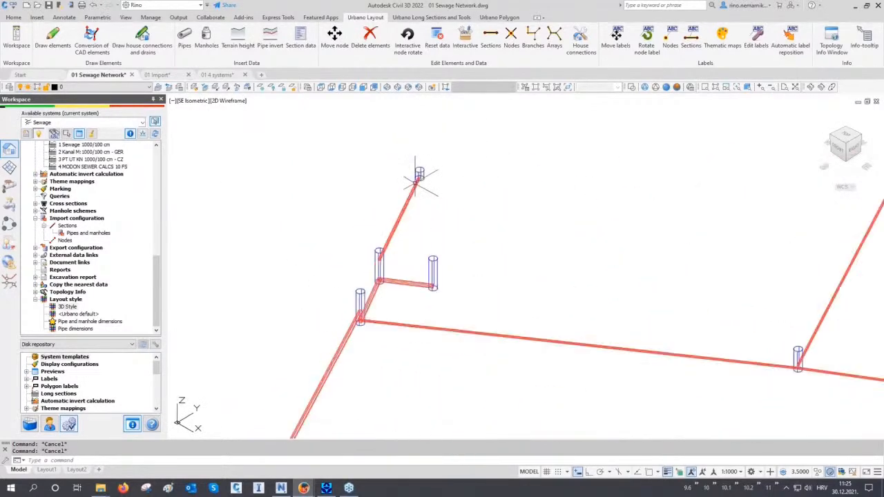
{"action": "scroll", "coordinate": [414, 197], "scroll_direction": "down", "scroll_amount": 2}
{"action": "middle_click_drag", "start_coordinate": [408, 283], "coordinate": [429, 182]}
{"action": "middle_click_drag", "start_coordinate": [434, 302], "coordinate": [431, 265]}
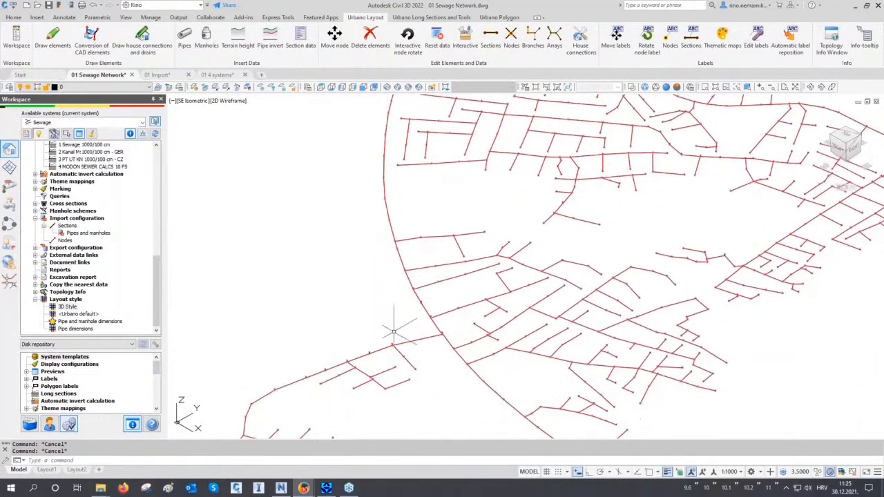
{"action": "scroll", "coordinate": [361, 350], "scroll_direction": "up", "scroll_amount": 5}
{"action": "scroll", "coordinate": [361, 351], "scroll_direction": "up", "scroll_amount": 3}
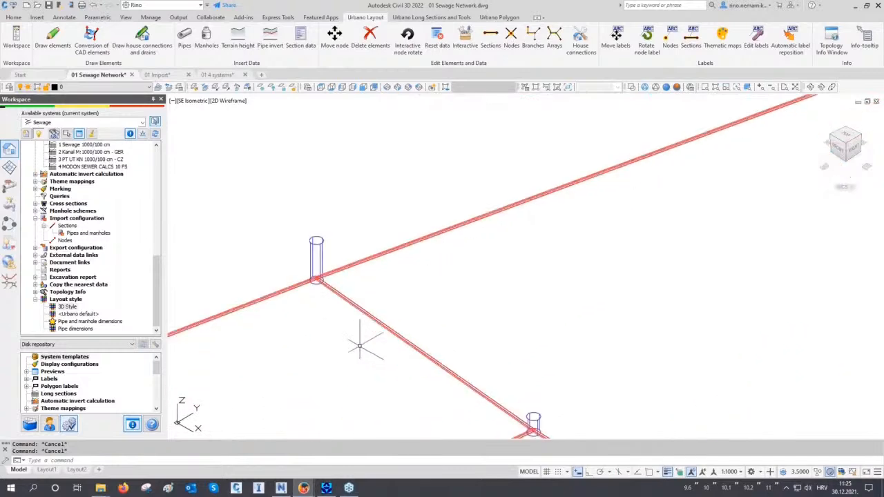
- Examine the 3D pipe connections at the manholes along the main collector and its side branches, and return to the Top view
{"action": "scroll", "coordinate": [345, 349], "scroll_direction": "down", "scroll_amount": 7}
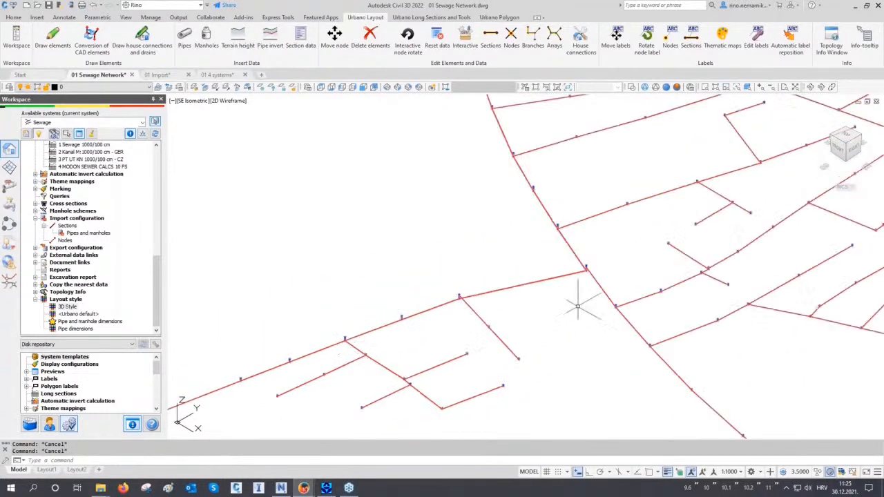
{"action": "scroll", "coordinate": [591, 269], "scroll_direction": "up", "scroll_amount": 5}
{"action": "scroll", "coordinate": [487, 345], "scroll_direction": "down", "scroll_amount": 7}
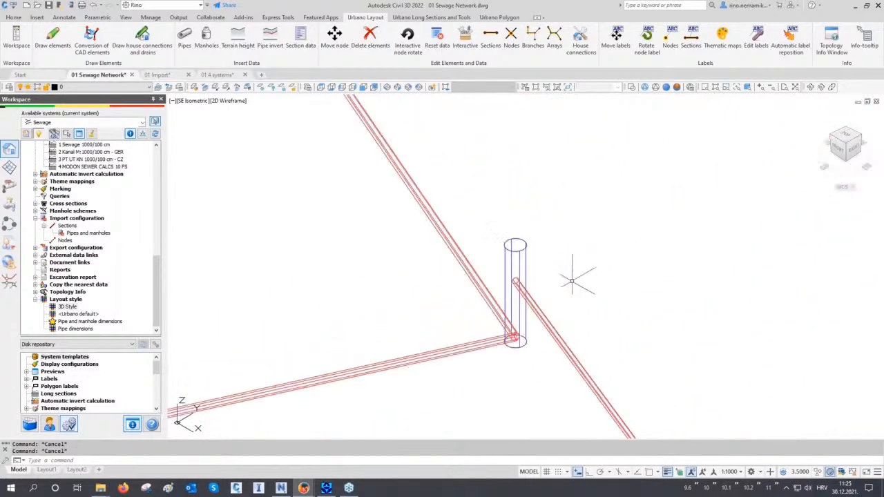
{"action": "scroll", "coordinate": [448, 331], "scroll_direction": "down", "scroll_amount": 6}
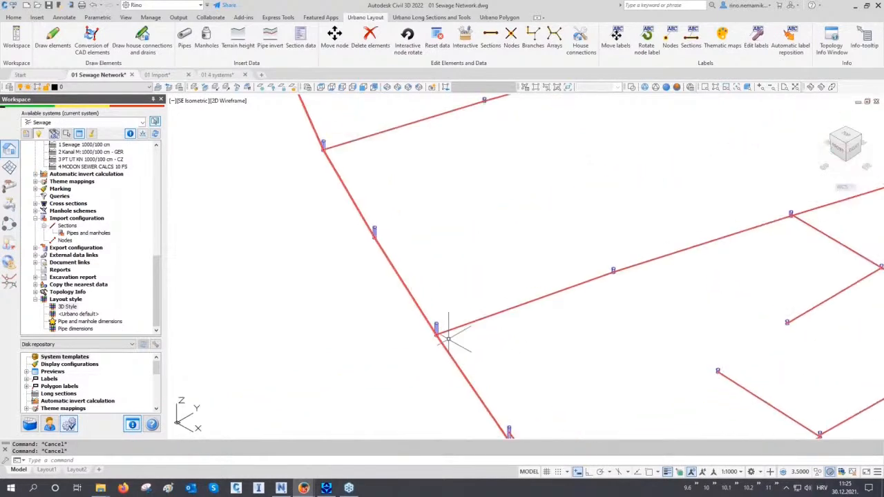
{"action": "scroll", "coordinate": [363, 214], "scroll_direction": "up", "scroll_amount": 8}
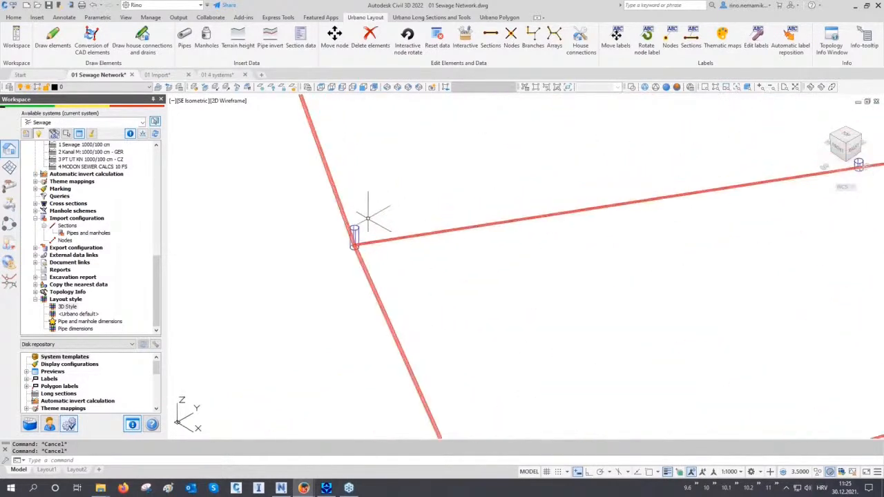
{"action": "scroll", "coordinate": [292, 297], "scroll_direction": "down", "scroll_amount": 6}
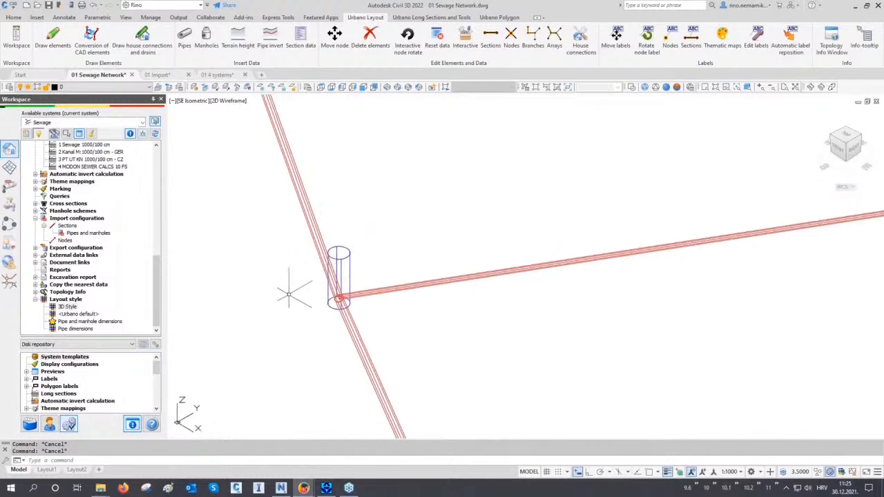
{"action": "scroll", "coordinate": [287, 298], "scroll_direction": "down", "scroll_amount": 5}
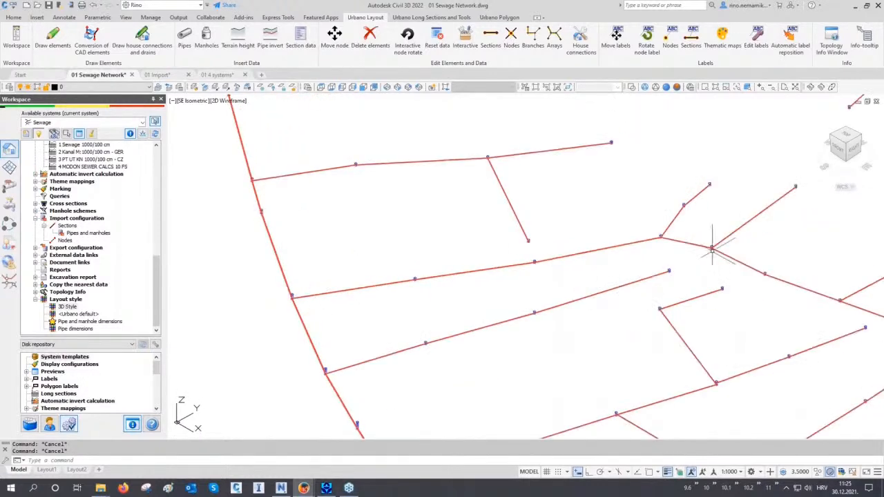
{"action": "scroll", "coordinate": [716, 238], "scroll_direction": "up", "scroll_amount": 6}
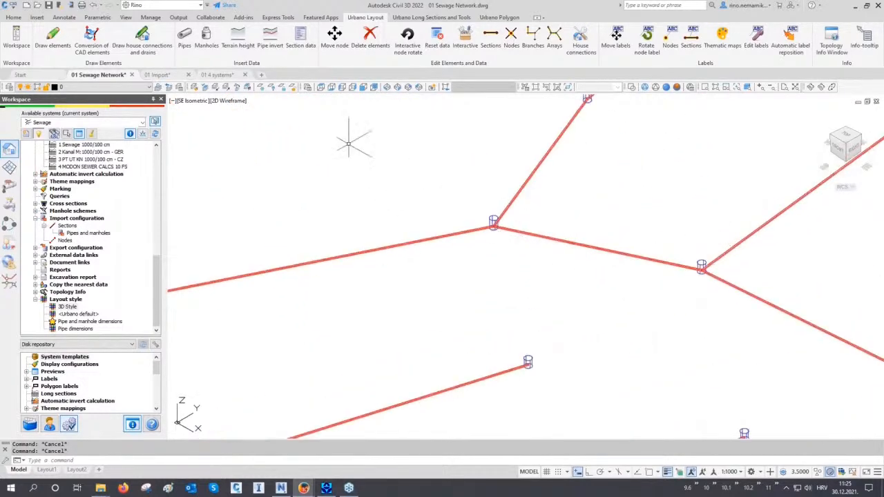
{"action": "left_click", "coordinate": [320, 87]}
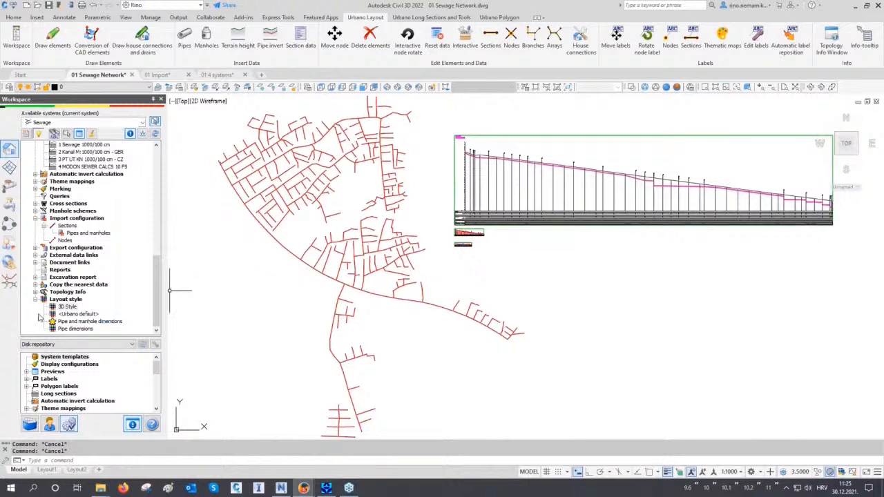
- Write the whole sewage network to the SWMM file 01 Sewage Network.inp, keeping the default export options
{"action": "left_click", "coordinate": [9, 188]}
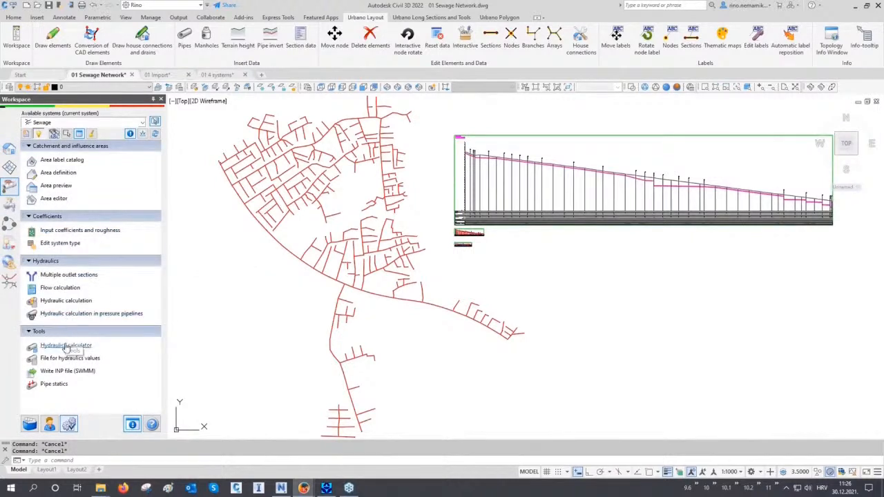
{"action": "left_click", "coordinate": [64, 372]}
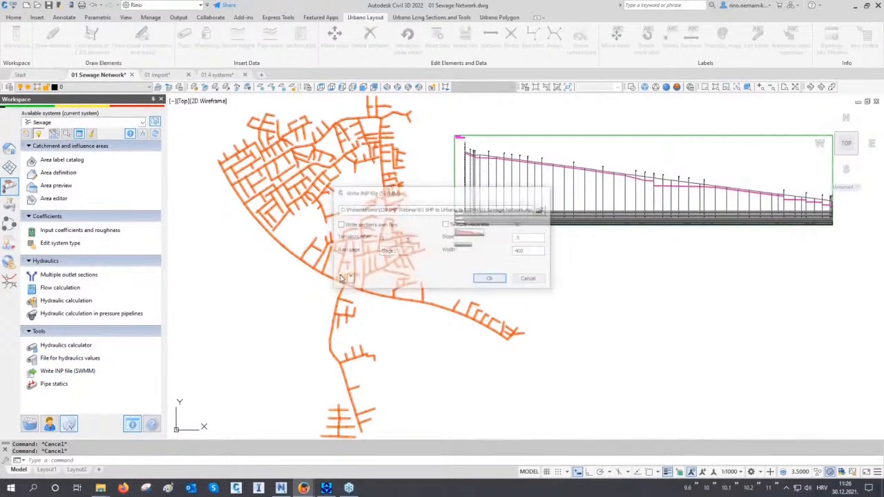
{"action": "left_click", "coordinate": [490, 279]}
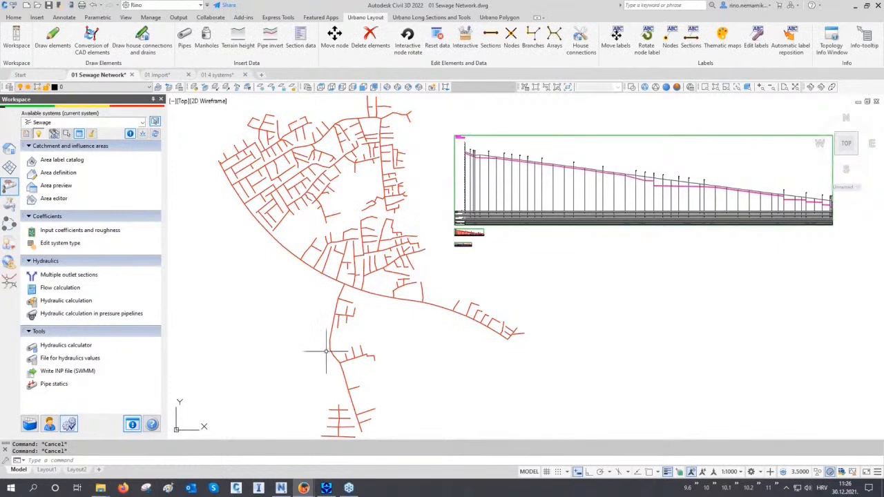
- Switch to SWMM 5.1 and load 01 Sewage Network.inp from the 01 SHP to Urbano to SWMM folder
{"action": "left_click", "coordinate": [327, 488]}
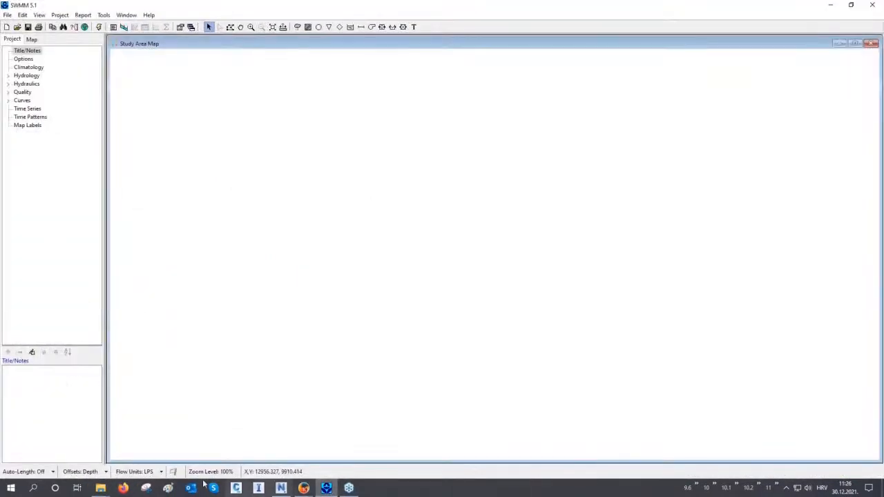
{"action": "mouse_move", "coordinate": [101, 490]}
{"action": "left_click", "coordinate": [41, 448]}
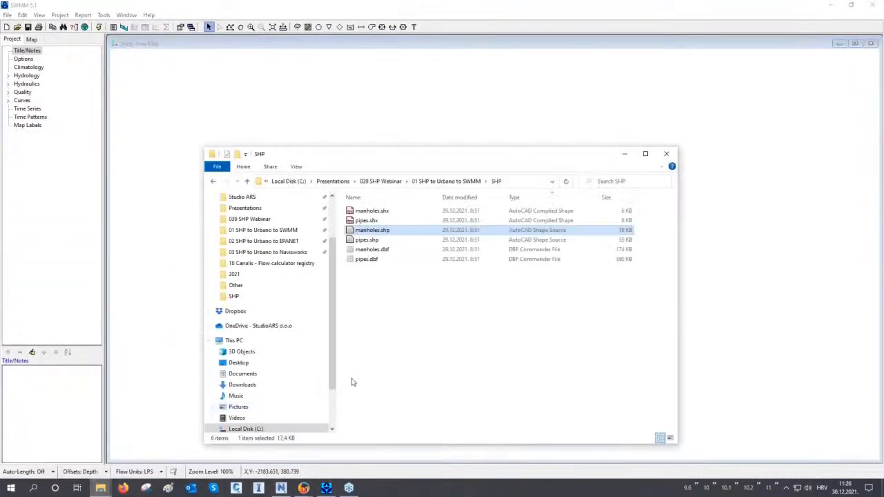
{"action": "left_click", "coordinate": [445, 181]}
{"action": "mouse_move", "coordinate": [384, 230]}
{"action": "left_mouse_down"}
{"action": "mouse_move", "coordinate": [352, 253]}
{"action": "mouse_move", "coordinate": [181, 243]}
{"action": "left_mouse_up"}
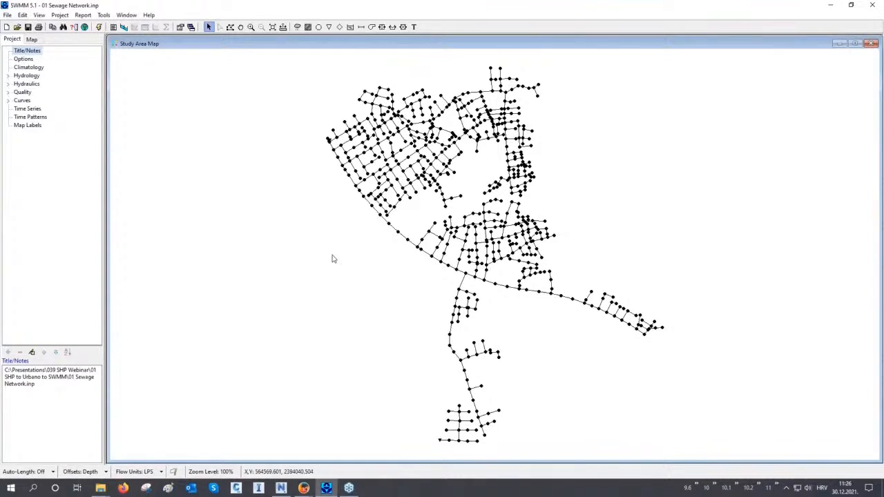
- Check the shape and maximum depth of the conduit between MH-GH/14 and MH-GH/13
{"action": "double_click", "coordinate": [392, 230]}
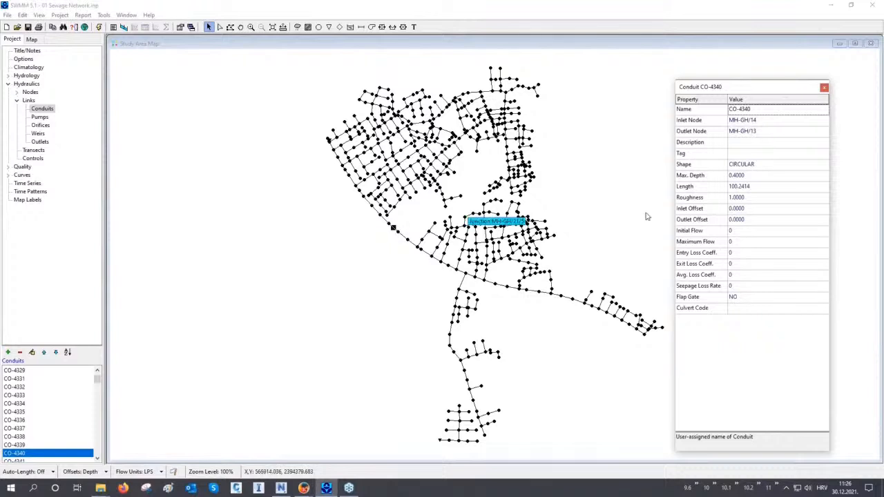
{"action": "left_click", "coordinate": [759, 165]}
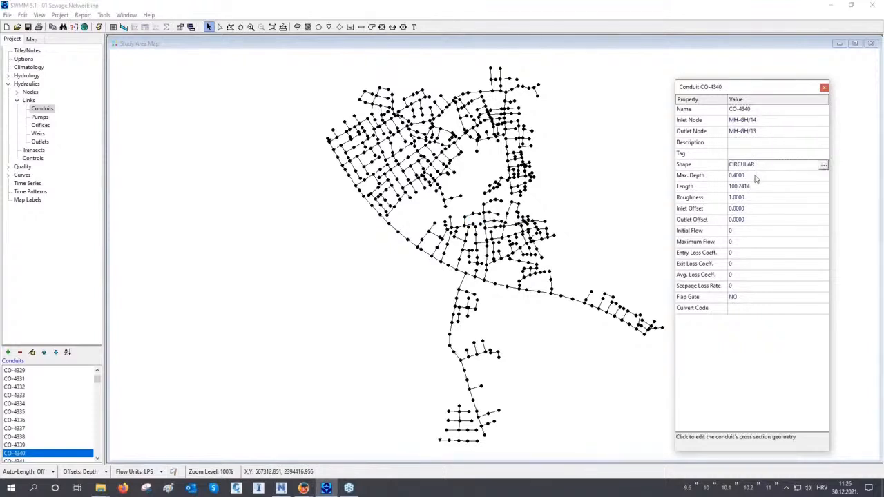
{"action": "left_click", "coordinate": [756, 177]}
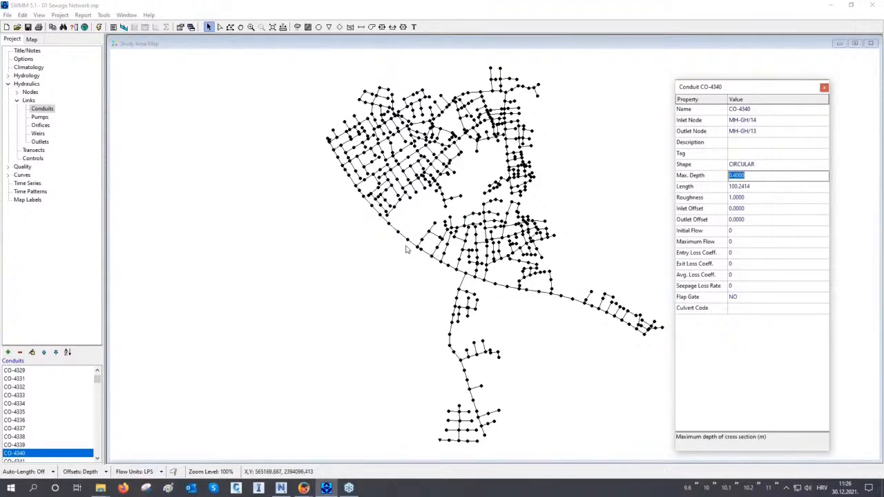
- Check the invert elevation and maximum depth of junction MH-GH/14, and close its properties and SWMM
{"action": "left_click", "coordinate": [397, 233]}
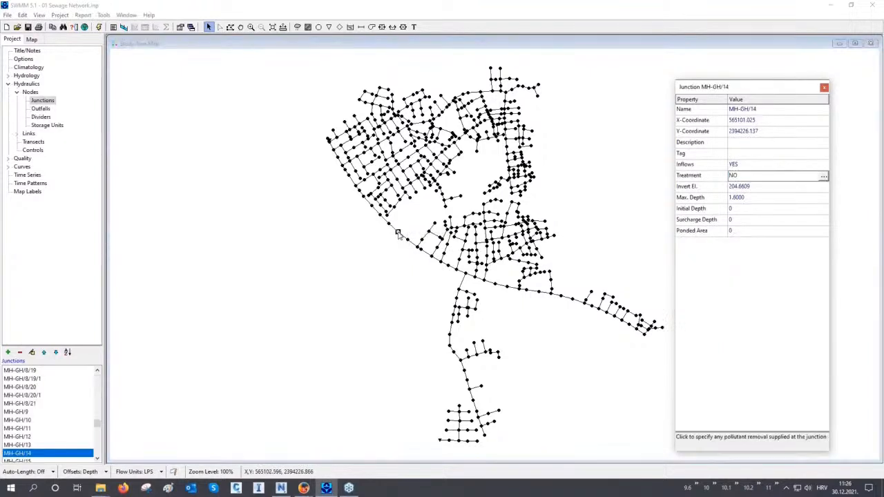
{"action": "left_click", "coordinate": [764, 187]}
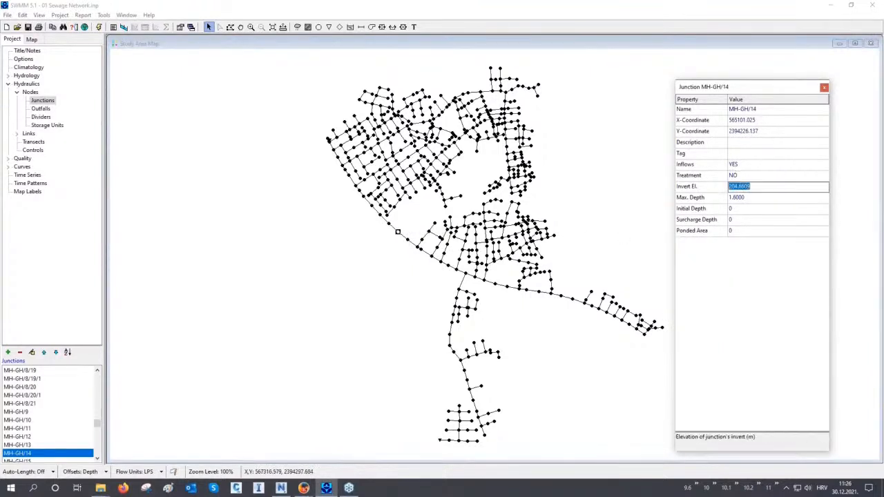
{"action": "left_click", "coordinate": [762, 199]}
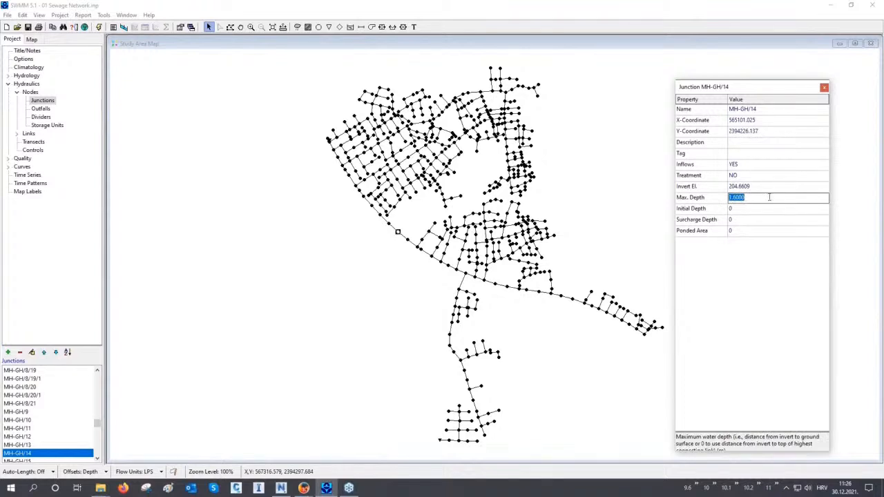
{"action": "left_click", "coordinate": [824, 89]}
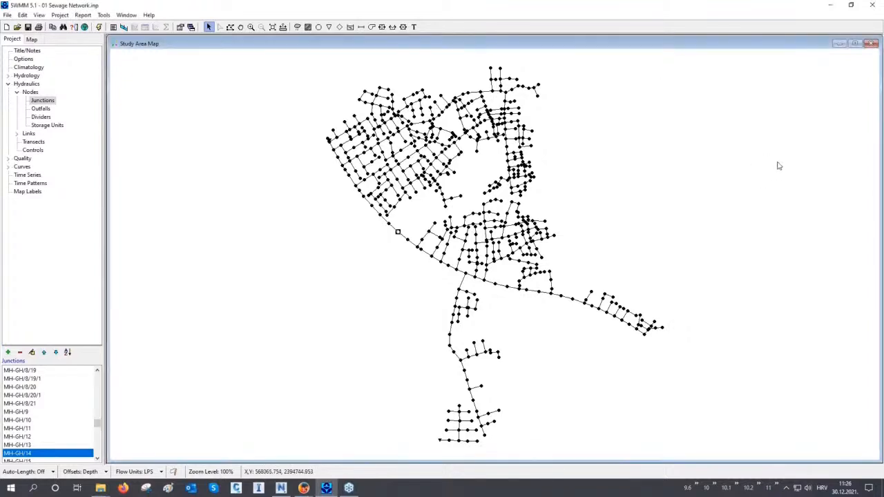
{"action": "left_click", "coordinate": [871, 8]}
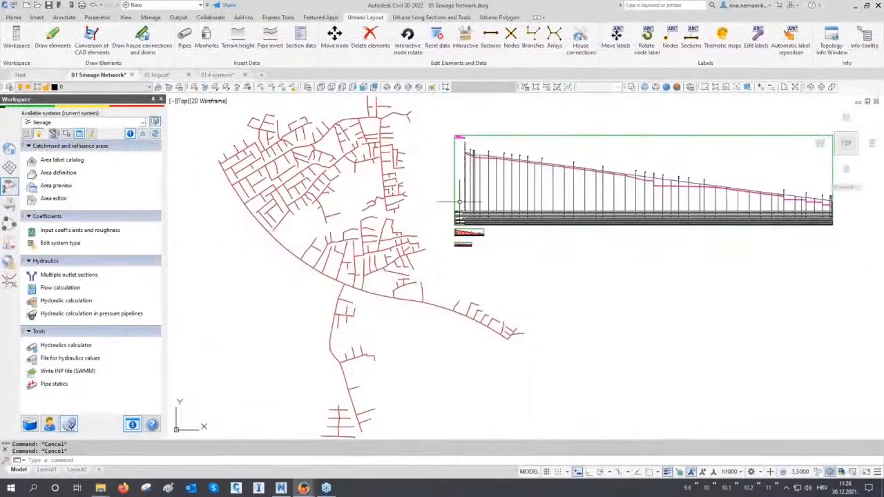
- Switch to the 01 Import drawing in Civil 3D and show the Water system's import configurations for sections and nodes
{"action": "left_click", "coordinate": [158, 74]}
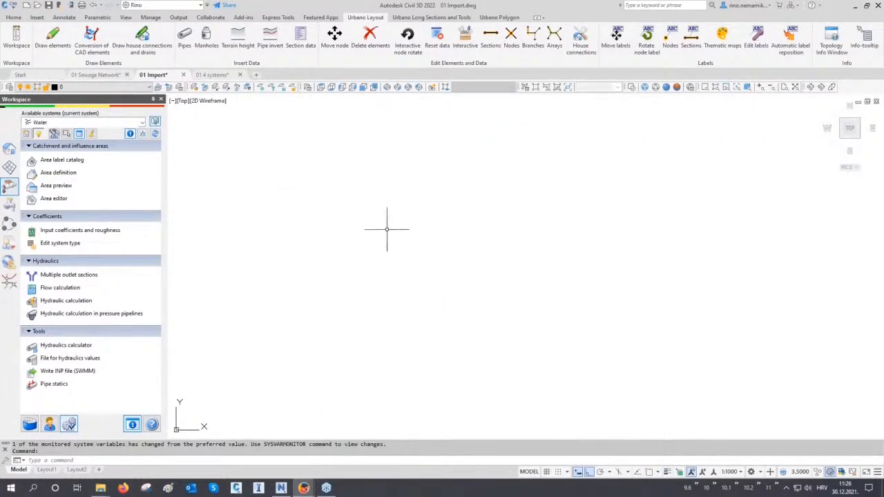
{"action": "key", "text": "Escape"}
{"action": "key", "text": "Escape"}
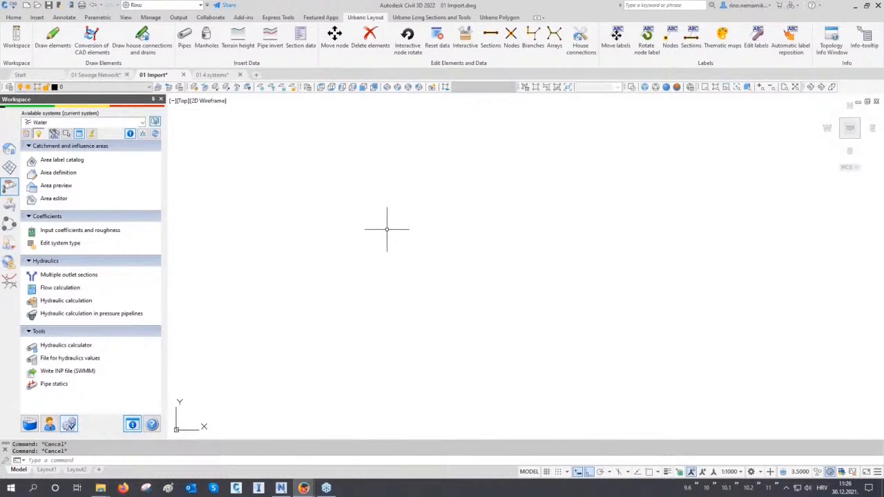
{"action": "left_click", "coordinate": [10, 149]}
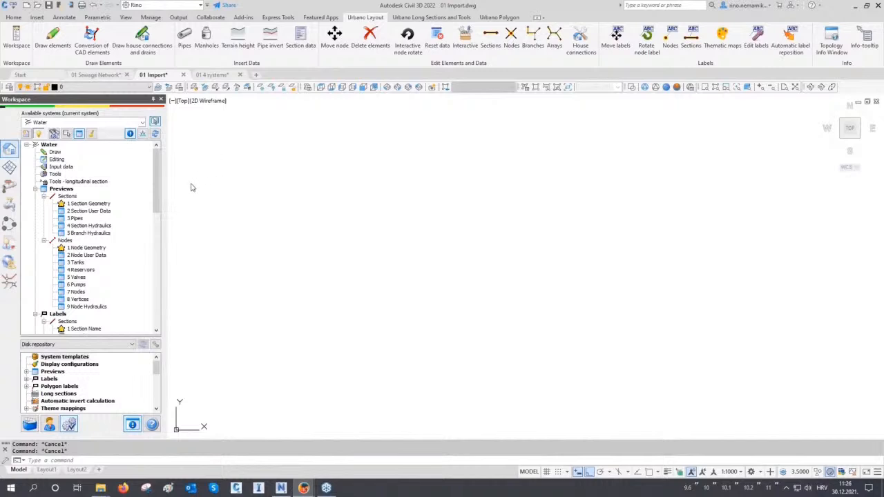
{"action": "left_click_drag", "start_coordinate": [159, 165], "coordinate": [158, 265]}
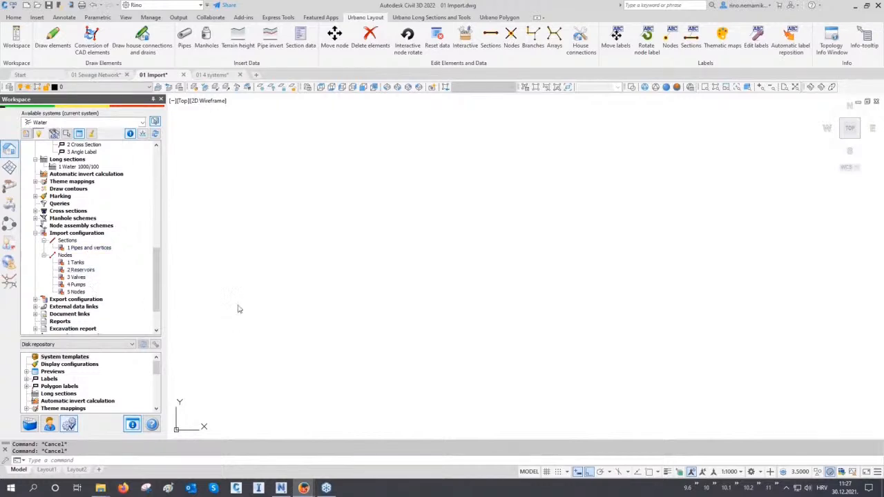
- Open the SHP folder of 02 SHP to Urbano to EPANET in File Explorer and select the files from Nodes.shp to Vertices.shp
{"action": "mouse_move", "coordinate": [111, 489]}
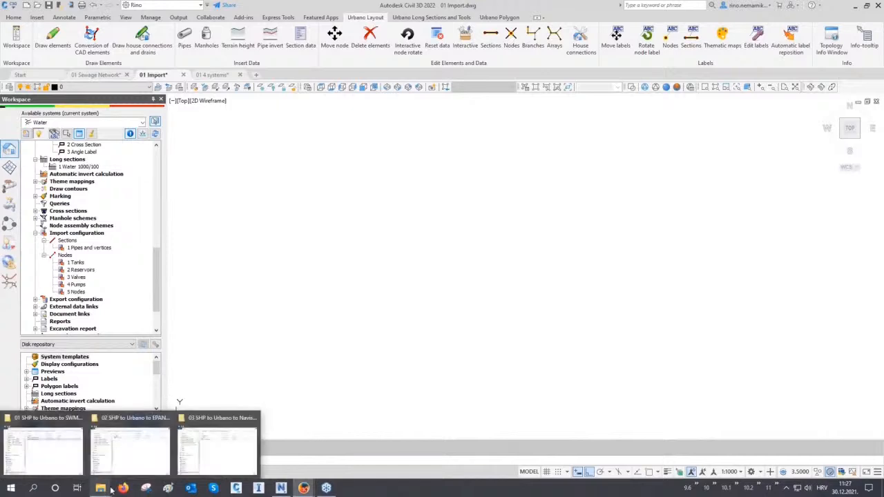
{"action": "left_click", "coordinate": [131, 445]}
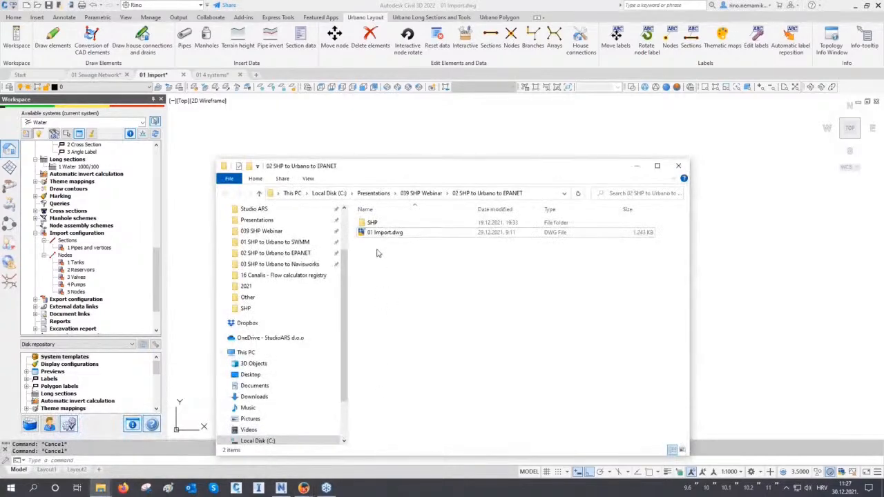
{"action": "double_click", "coordinate": [372, 223]}
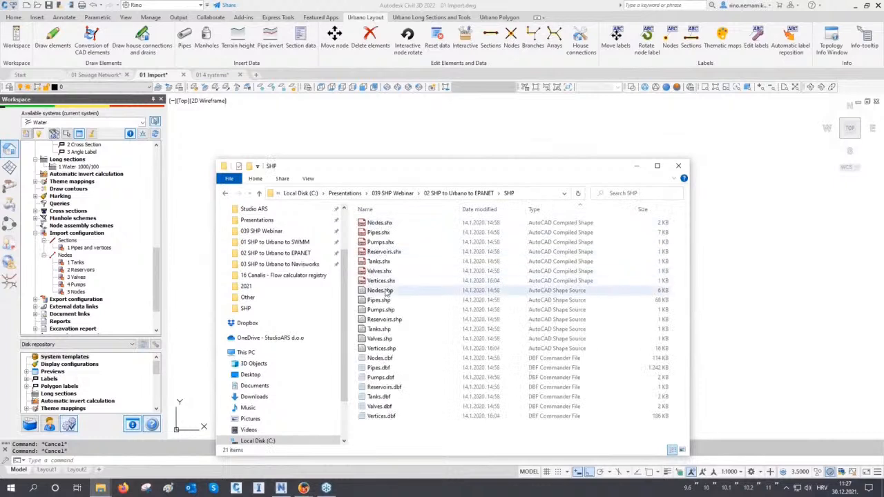
{"action": "left_click", "coordinate": [381, 290]}
{"action": "left_click", "coordinate": [391, 348], "text": "shift"}
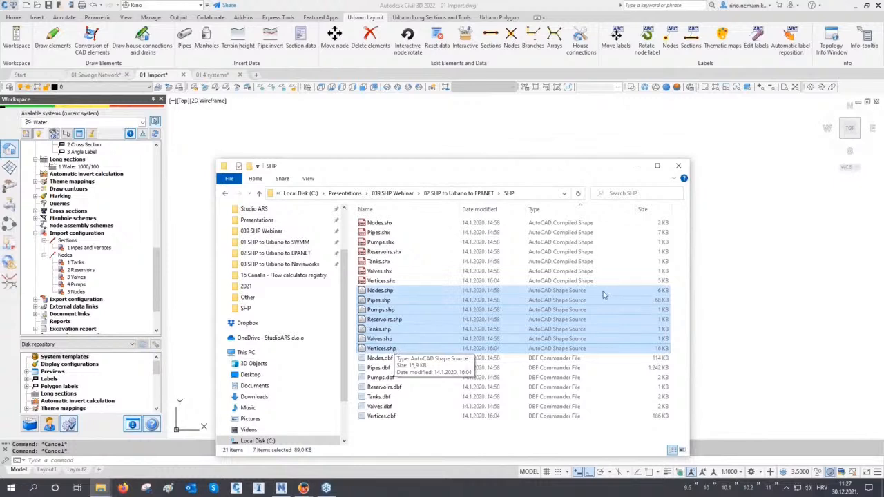
- Return to Civil 3D and review the data binding of the 5 Nodes import configuration, including terrain height, demand, address and year of construction
{"action": "left_click", "coordinate": [636, 165]}
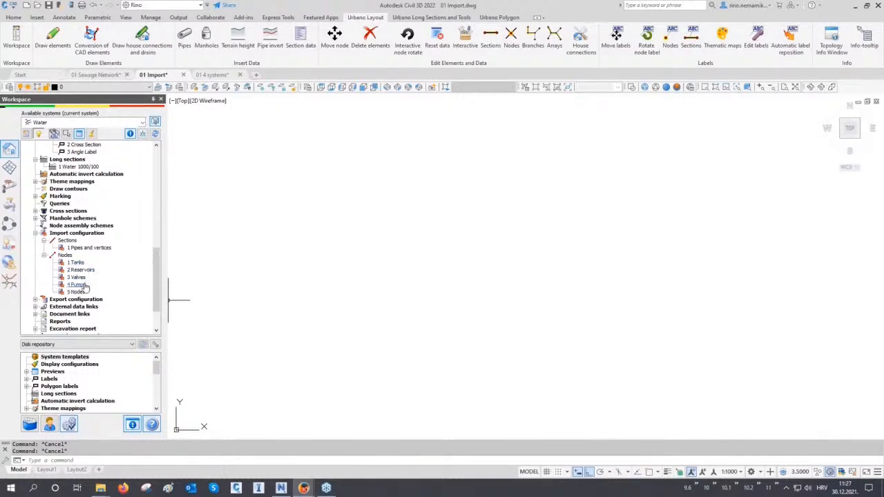
{"action": "left_click", "coordinate": [76, 292]}
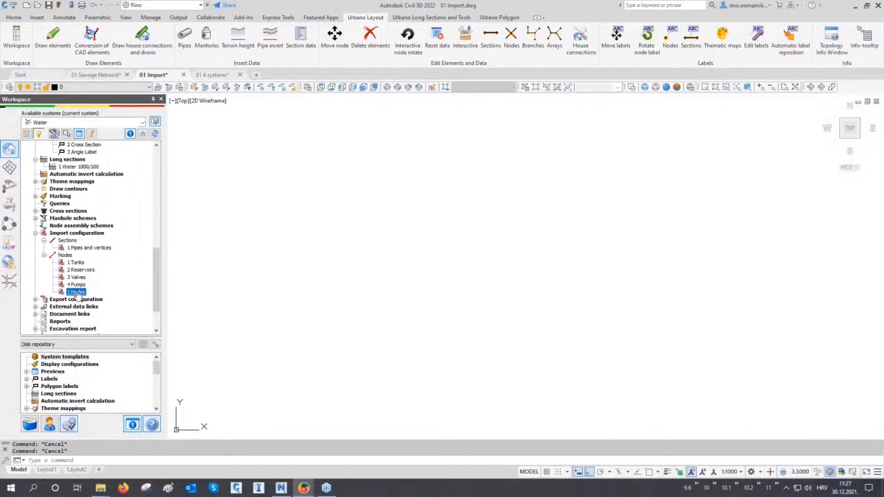
{"action": "right_click", "coordinate": [77, 294]}
{"action": "left_click", "coordinate": [100, 308]}
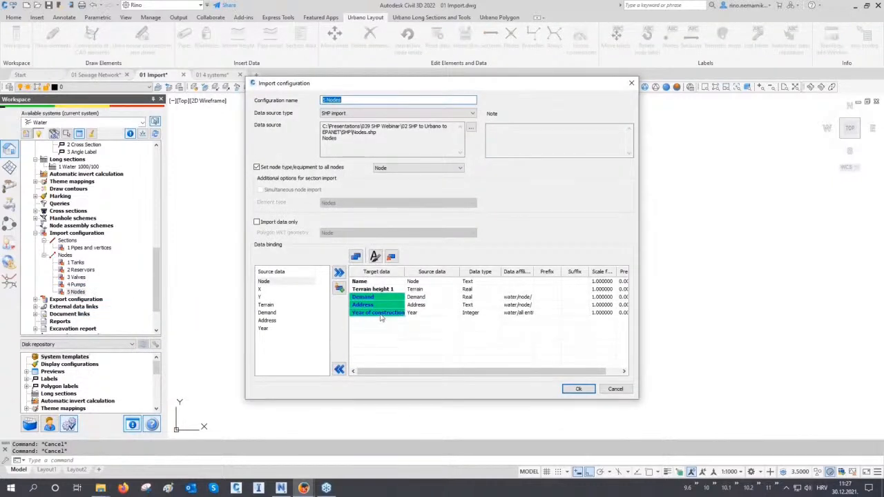
{"action": "left_click", "coordinate": [374, 281]}
{"action": "left_click", "coordinate": [375, 289]}
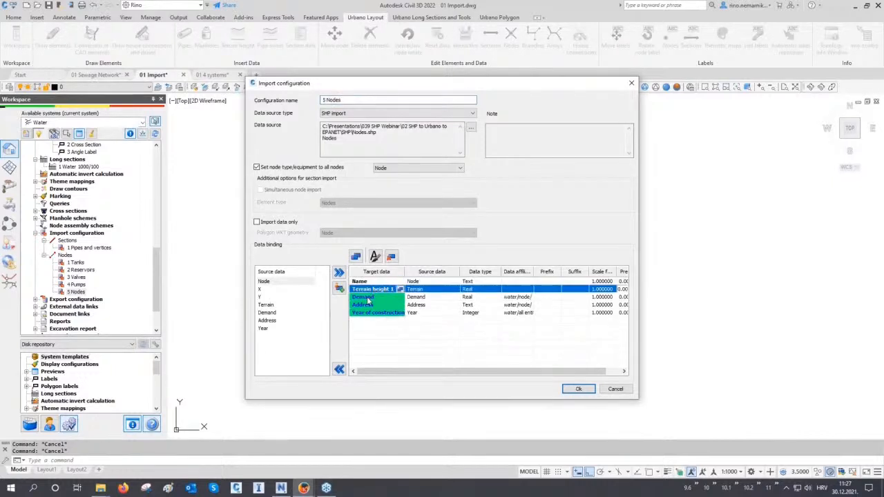
{"action": "left_click", "coordinate": [370, 297]}
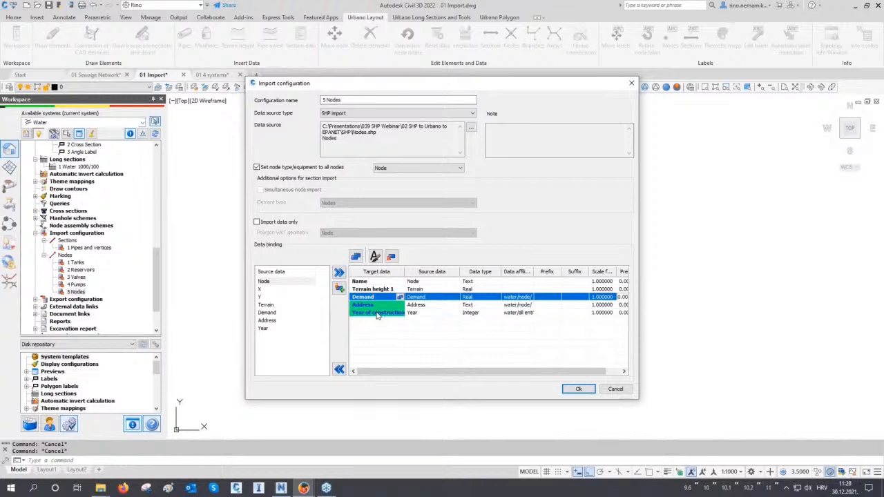
{"action": "key", "text": "Escape"}
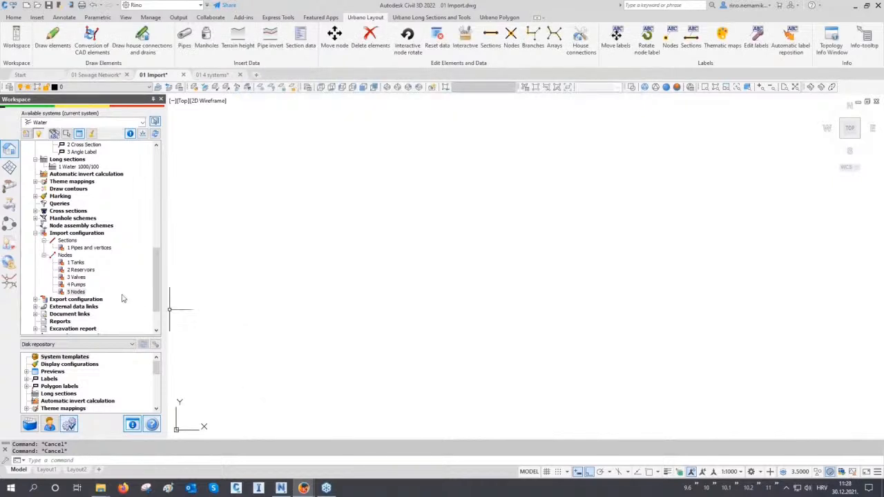
- Review the 1 Tanks import configuration and the node types available for its imported nodes, and close it without changes
{"action": "right_click", "coordinate": [76, 262]}
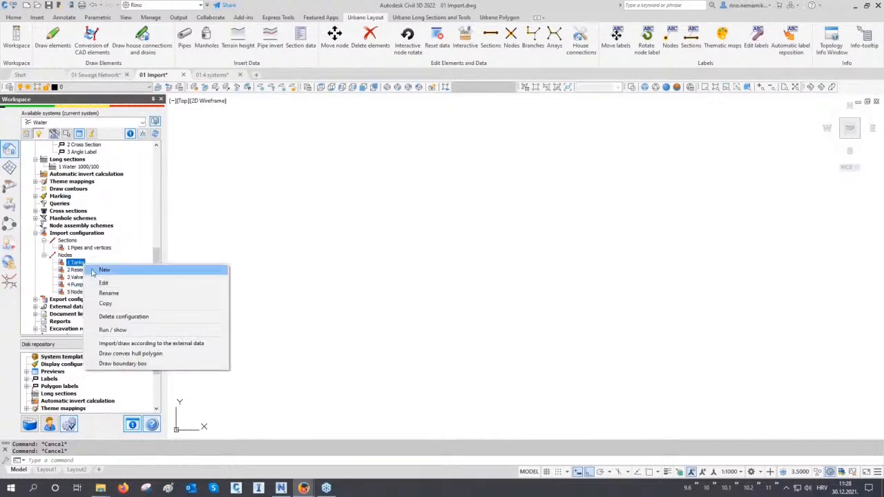
{"action": "left_click", "coordinate": [103, 283]}
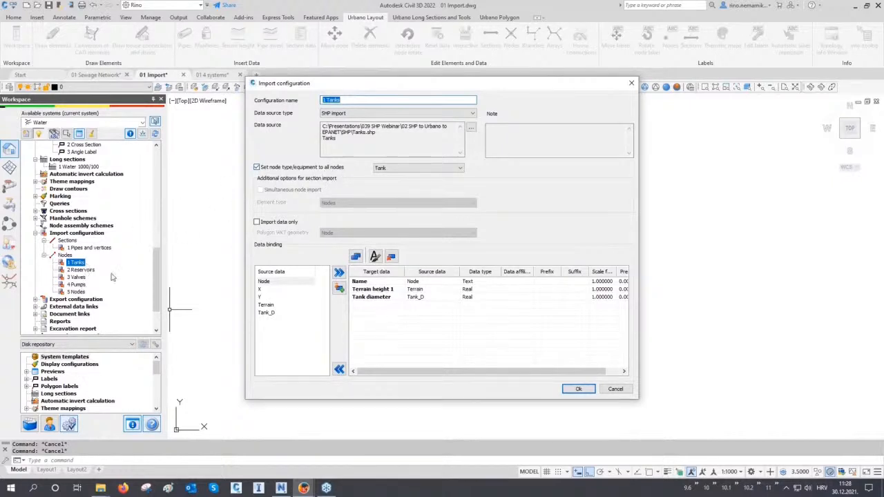
{"action": "left_click", "coordinate": [423, 170]}
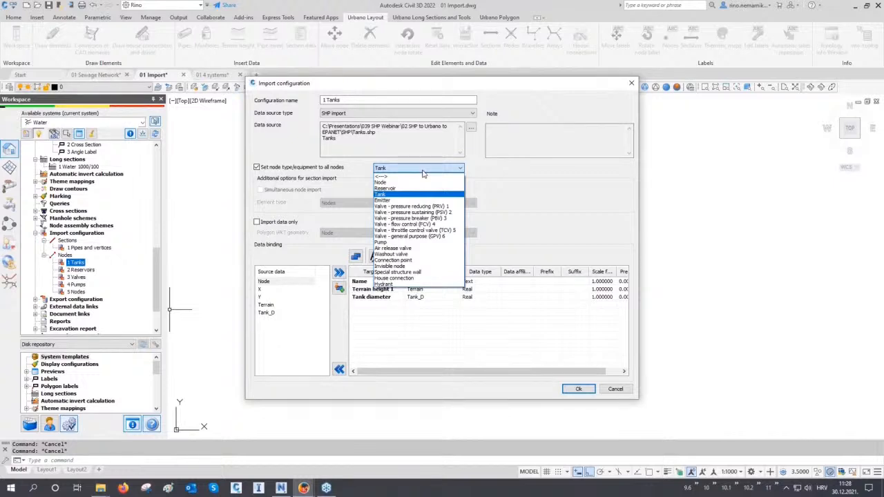
{"action": "left_click", "coordinate": [423, 171]}
{"action": "key", "text": "Escape"}
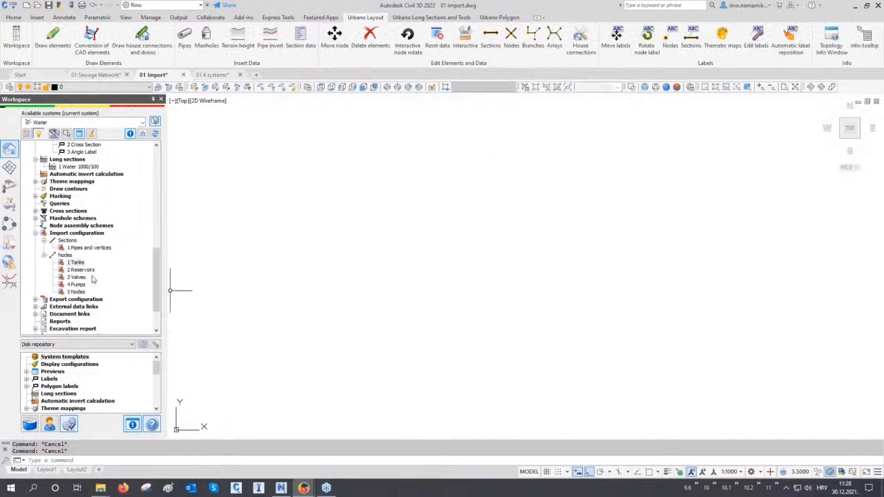
- Review the 1 Pipes and vertices import configuration's data binding for both the Sections and Nodes element types, and close it without changes
{"action": "left_click", "coordinate": [85, 250]}
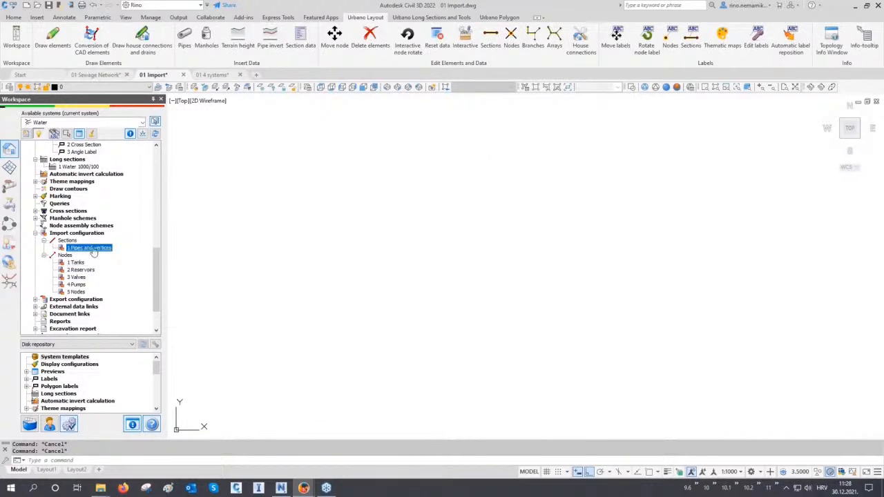
{"action": "right_click", "coordinate": [93, 251]}
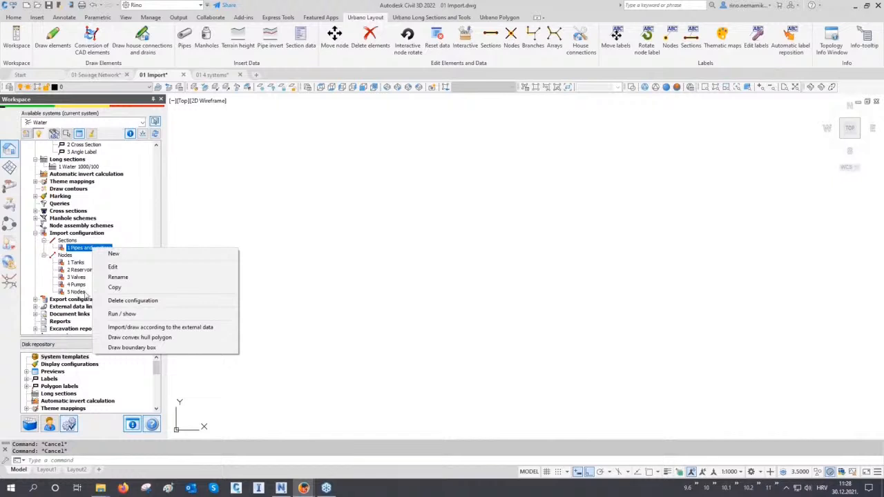
{"action": "left_click", "coordinate": [112, 266]}
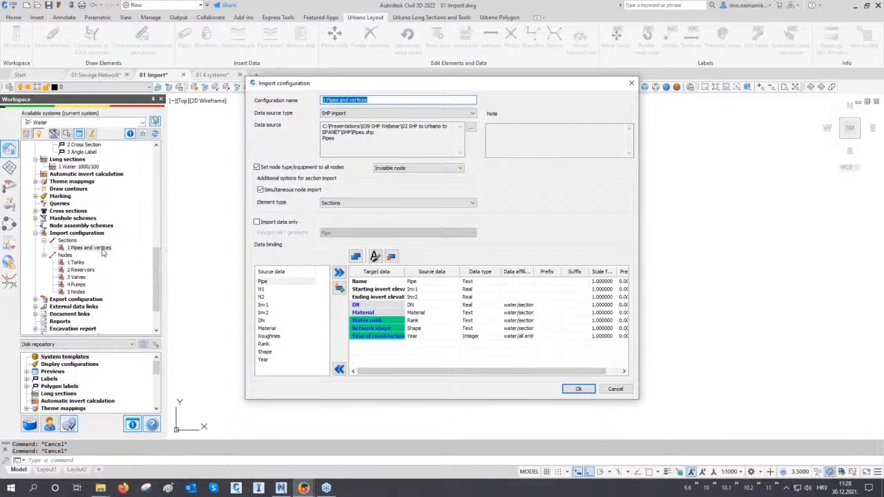
{"action": "left_click", "coordinate": [392, 257]}
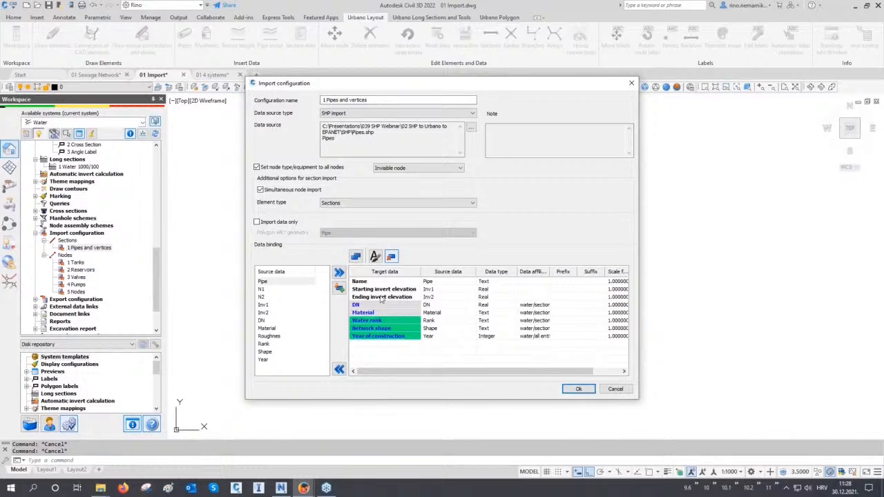
{"action": "left_click", "coordinate": [363, 306]}
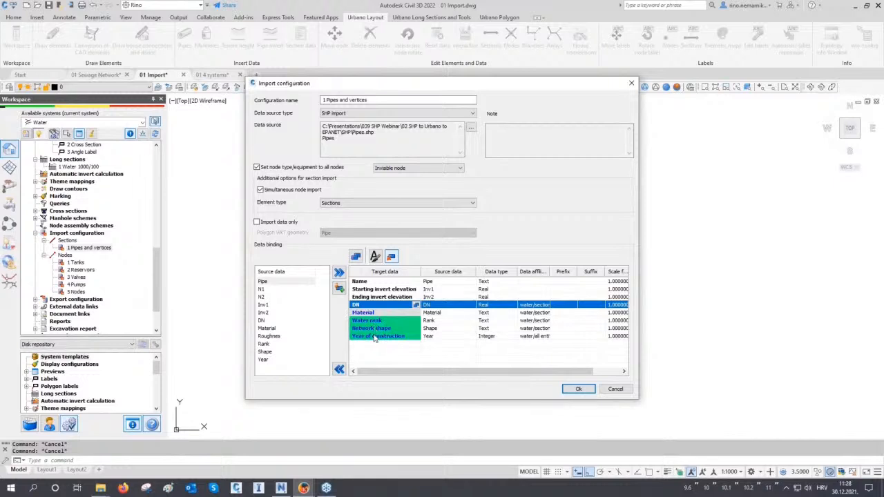
{"action": "left_click", "coordinate": [372, 203]}
{"action": "left_click", "coordinate": [365, 217]}
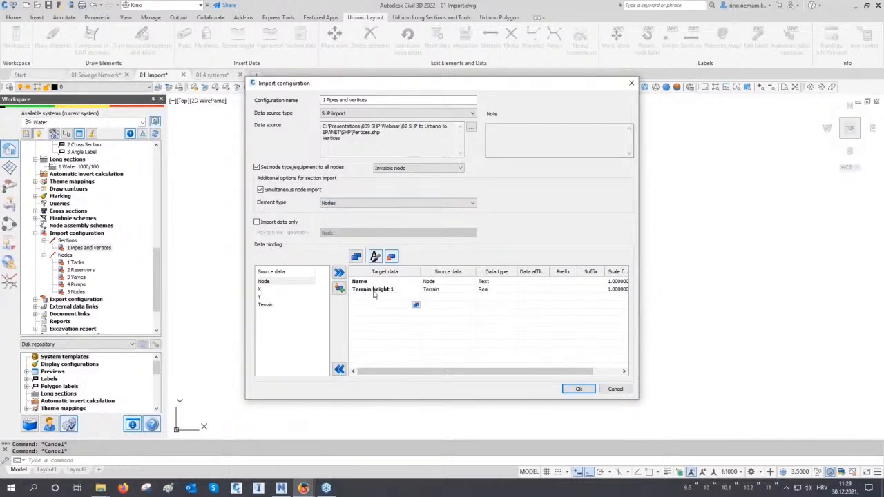
{"action": "key", "text": "Escape"}
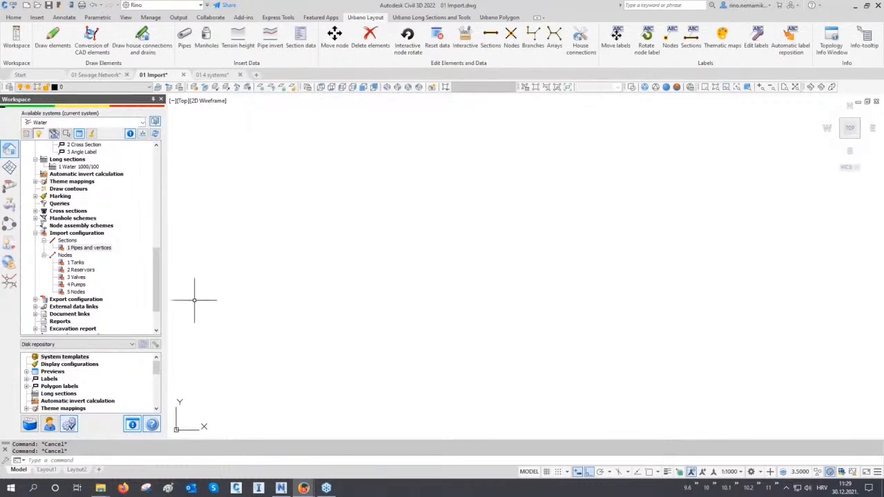
- Import the tanks into the Water system with the 1 Tanks configuration and bring the tank symbol into view
{"action": "double_click", "coordinate": [76, 264]}
{"action": "left_click", "coordinate": [856, 336]}
{"action": "middle_click_drag", "start_coordinate": [559, 275], "coordinate": [542, 320]}
{"action": "middle_click_drag", "start_coordinate": [493, 306], "coordinate": [494, 295]}
{"action": "scroll", "coordinate": [557, 198], "scroll_direction": "up", "scroll_amount": 3}
{"action": "scroll", "coordinate": [558, 215], "scroll_direction": "up", "scroll_amount": 5}
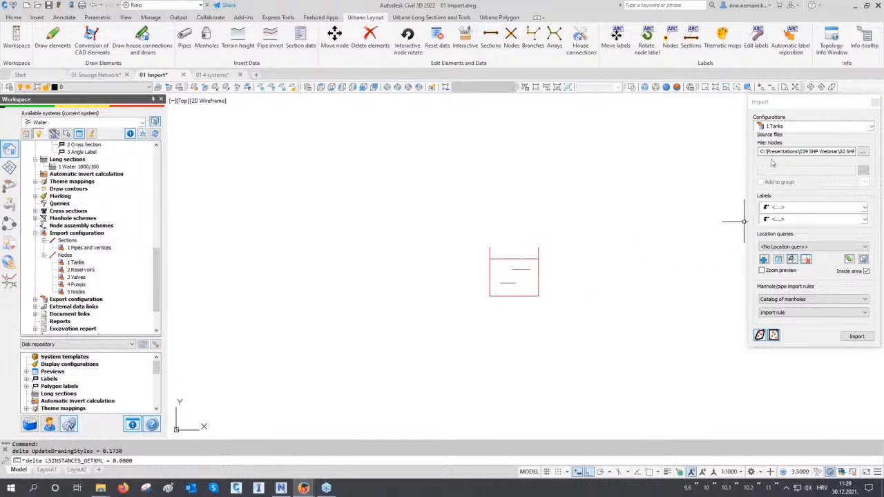
- Import the reservoirs and valves with the 2 Reservoirs and 3 Valves configurations
{"action": "left_click", "coordinate": [780, 127]}
{"action": "left_click", "coordinate": [794, 173]}
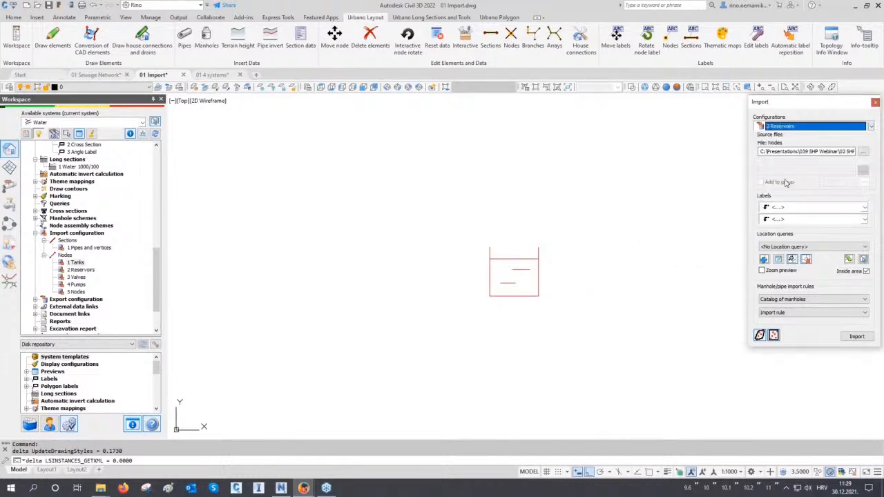
{"action": "left_click", "coordinate": [851, 334]}
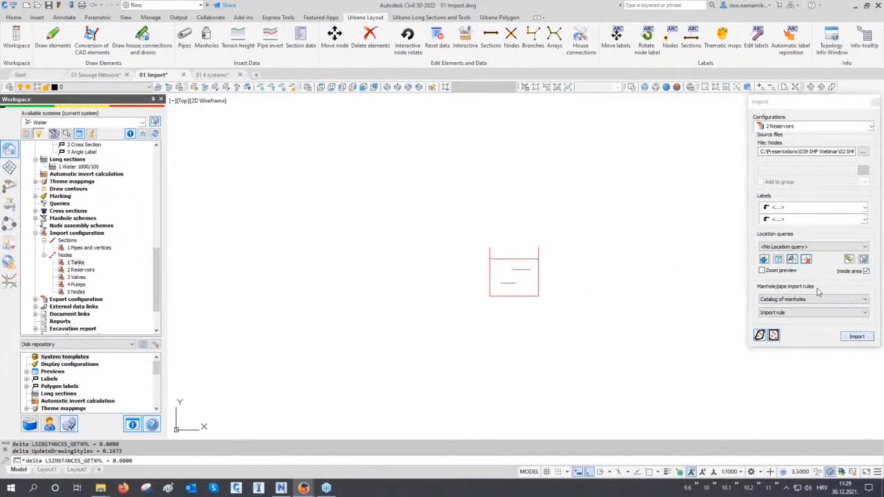
{"action": "left_click", "coordinate": [806, 129]}
{"action": "left_click", "coordinate": [800, 187]}
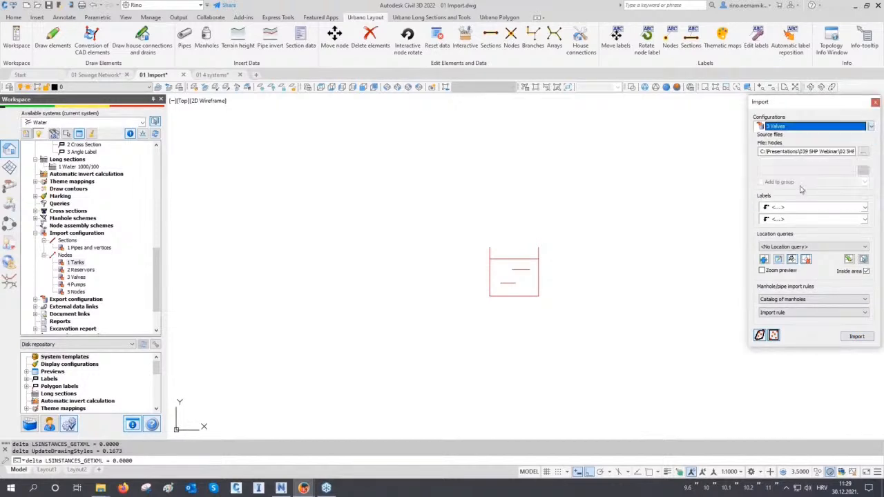
{"action": "left_click", "coordinate": [855, 336]}
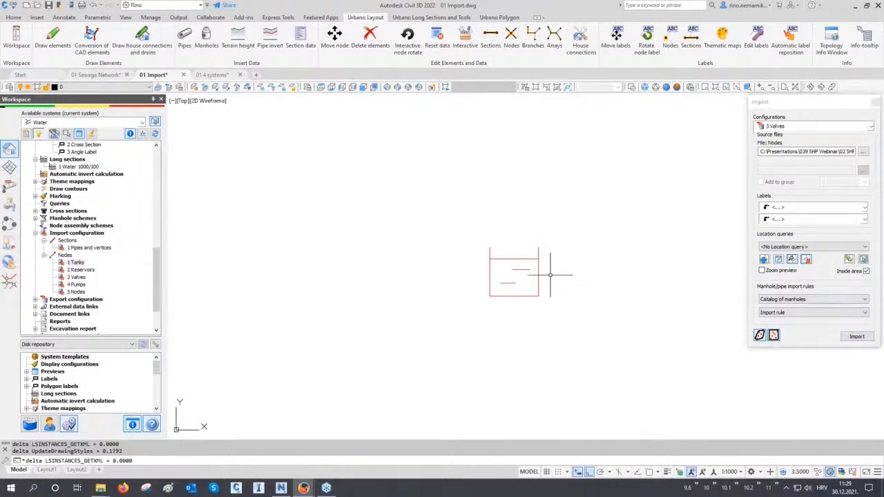
- Import the pumps and ordinary nodes with the 4 Pumps and 5 Nodes configurations
{"action": "scroll", "coordinate": [402, 259], "scroll_direction": "down", "scroll_amount": 10}
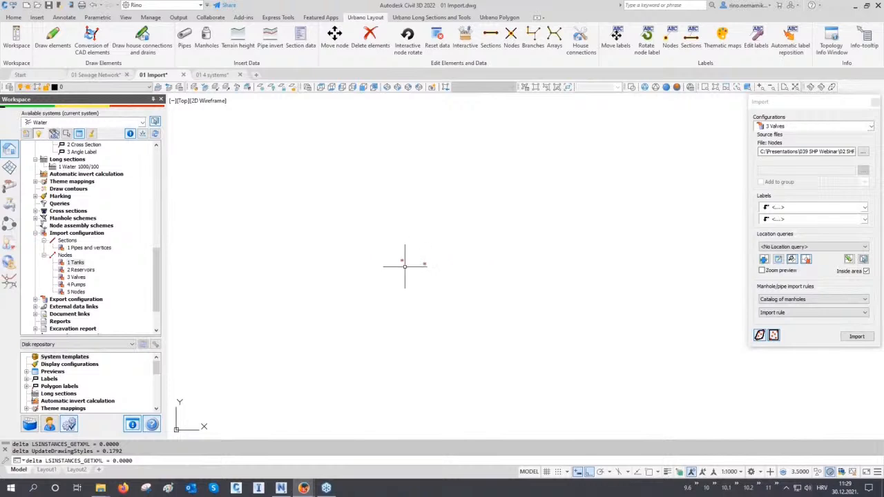
{"action": "middle_click_drag", "start_coordinate": [409, 297], "coordinate": [505, 212]}
{"action": "middle_click_drag", "start_coordinate": [429, 324], "coordinate": [502, 267]}
{"action": "scroll", "coordinate": [429, 341], "scroll_direction": "up", "scroll_amount": 5}
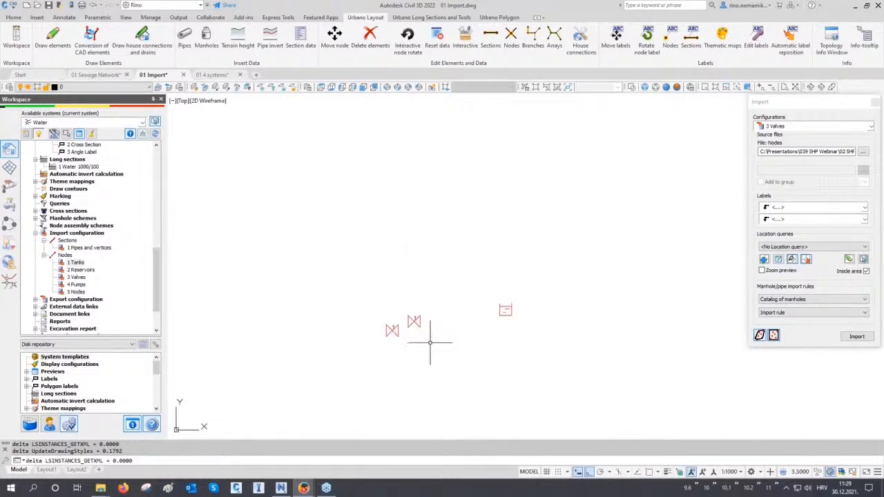
{"action": "left_click", "coordinate": [828, 127]}
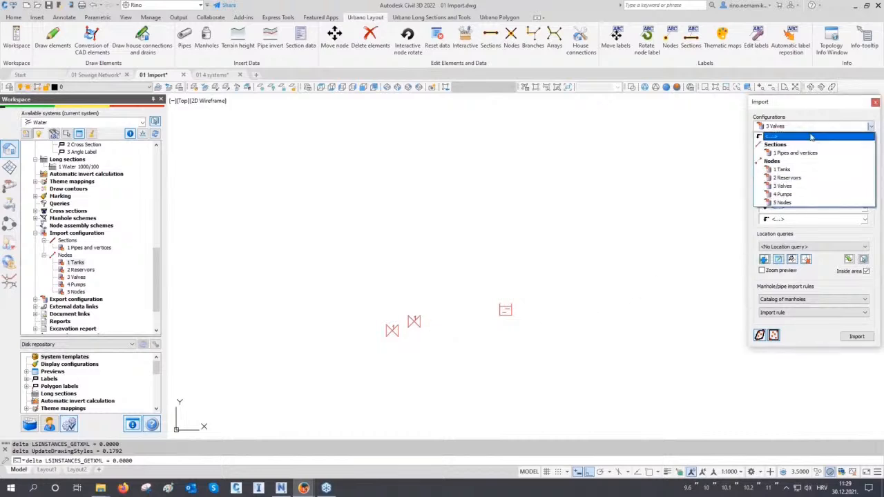
{"action": "left_click", "coordinate": [787, 194]}
{"action": "left_click", "coordinate": [856, 336]}
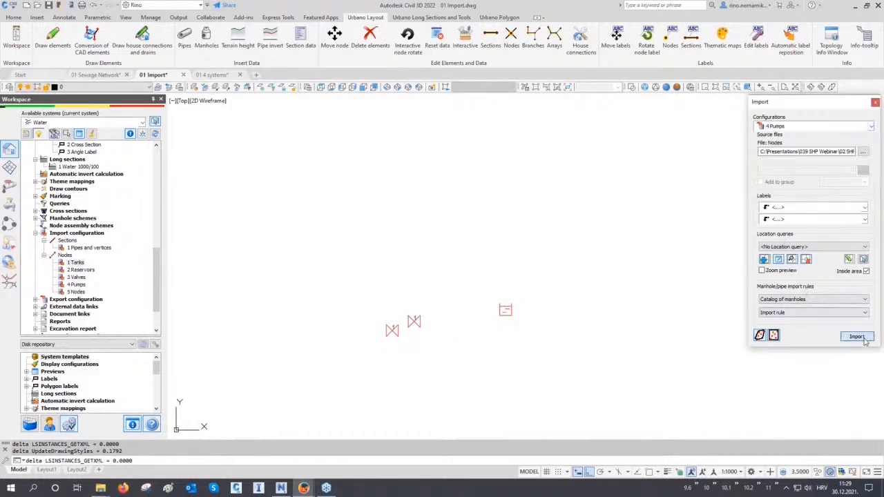
{"action": "left_click", "coordinate": [773, 126]}
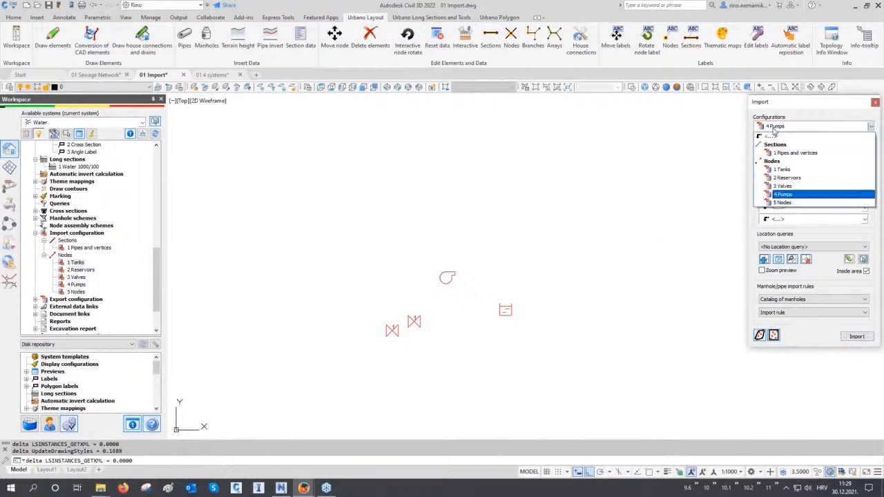
{"action": "left_click", "coordinate": [780, 203]}
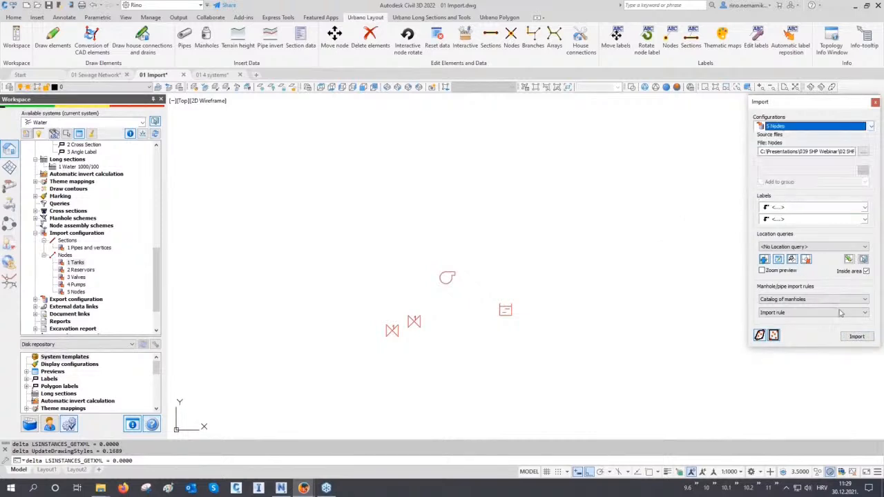
{"action": "left_click", "coordinate": [856, 337]}
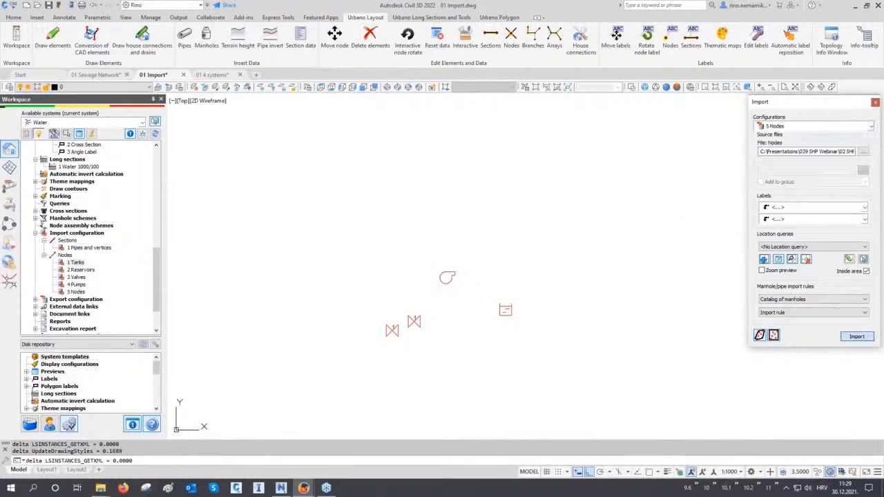
- Import the network's sections together with their vertex nodes using the 1 Pipes and vertices configuration
{"action": "middle_click", "coordinate": [592, 221]}
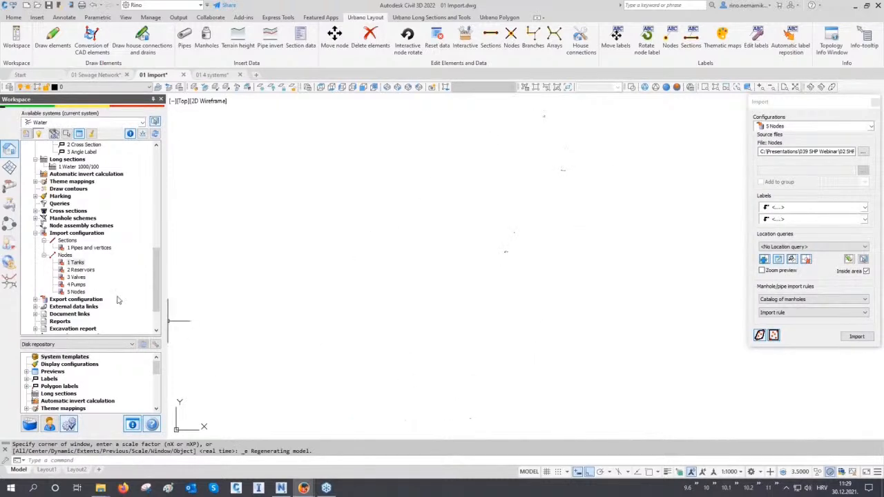
{"action": "left_click", "coordinate": [92, 248]}
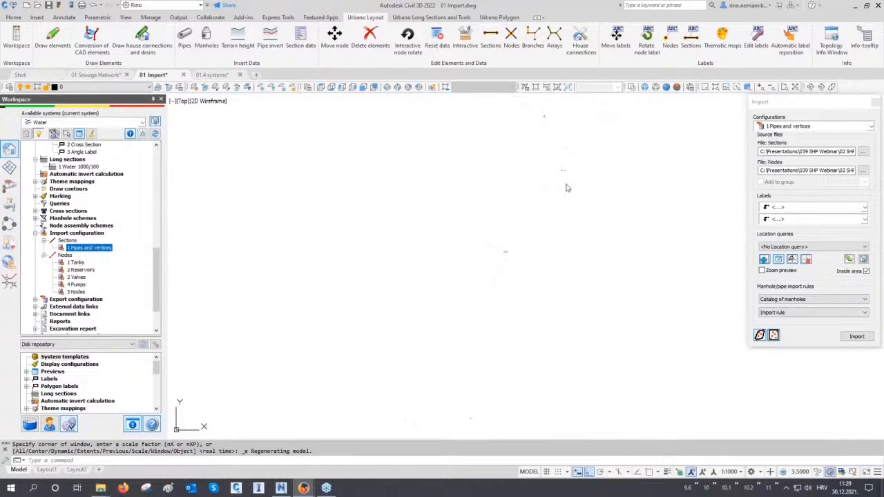
{"action": "left_click", "coordinate": [856, 337]}
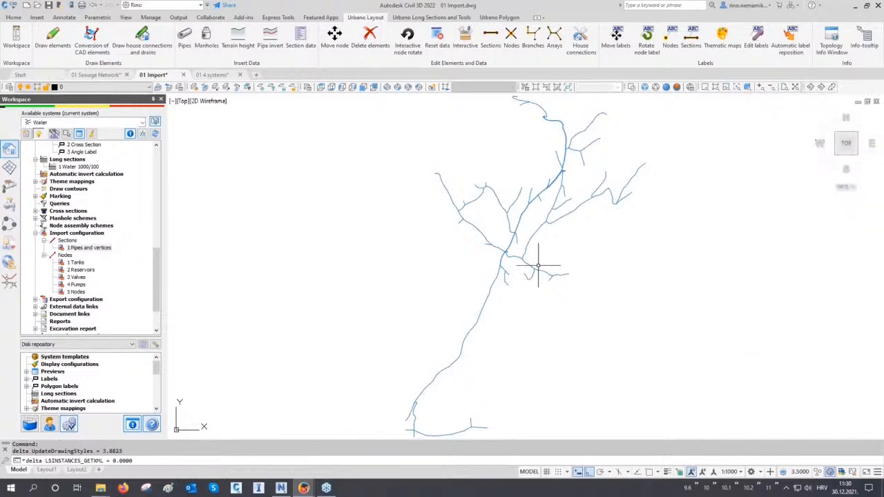
{"action": "key", "text": "Escape"}
{"action": "key", "text": "Escape"}
- Examine how the imported pipes connect to the pump, tank and valves at the central junction
{"action": "scroll", "coordinate": [491, 280], "scroll_direction": "up", "scroll_amount": 5}
{"action": "scroll", "coordinate": [490, 281], "scroll_direction": "up", "scroll_amount": 4}
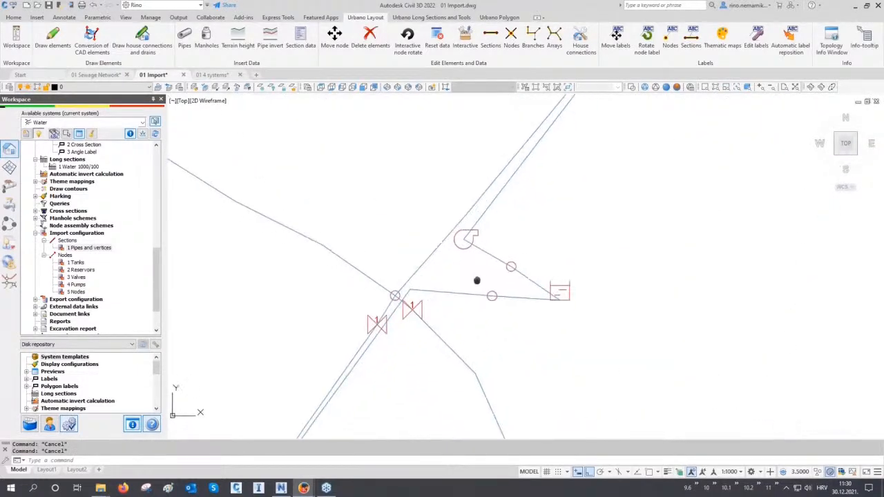
{"action": "middle_click_drag", "start_coordinate": [479, 287], "coordinate": [470, 254]}
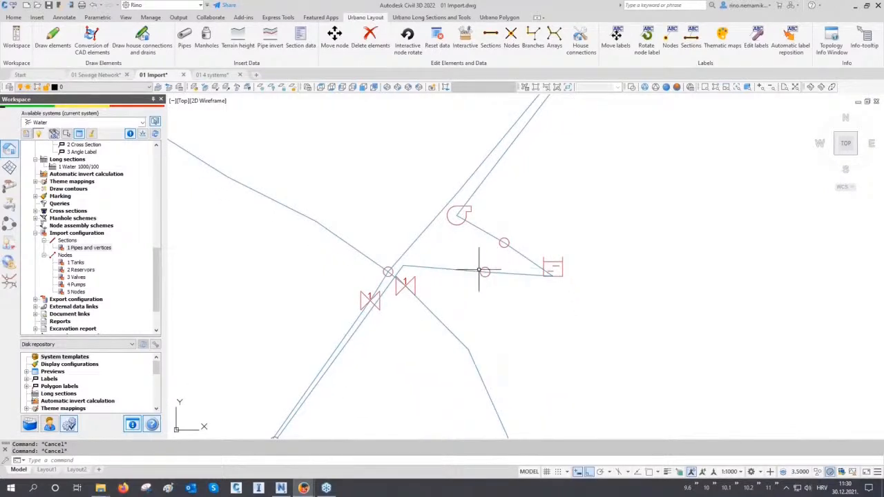
{"action": "middle_click_drag", "start_coordinate": [538, 284], "coordinate": [520, 239]}
{"action": "scroll", "coordinate": [390, 221], "scroll_direction": "down", "scroll_amount": 4}
{"action": "middle_click_drag", "start_coordinate": [420, 283], "coordinate": [392, 260]}
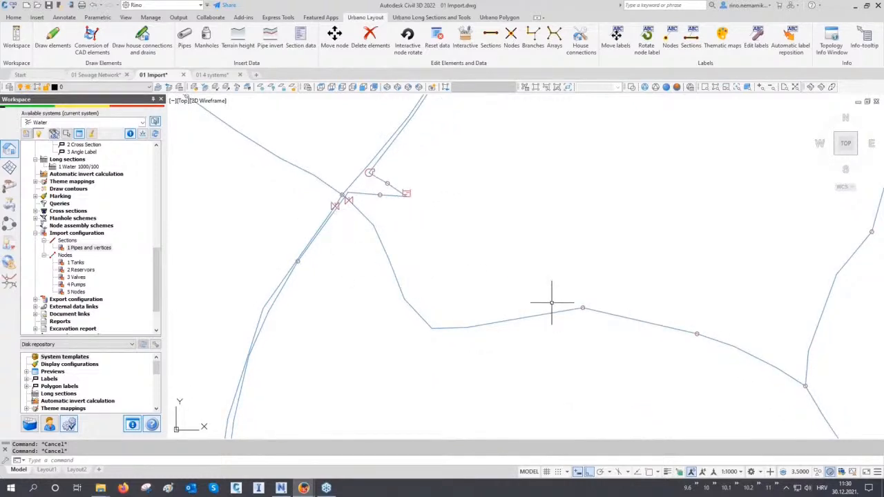
- Examine the plain vertex nodes along the pipe between two main nodes, then show the whole network
{"action": "middle_click_drag", "start_coordinate": [649, 345], "coordinate": [517, 322]}
{"action": "scroll", "coordinate": [674, 364], "scroll_direction": "up", "scroll_amount": 4}
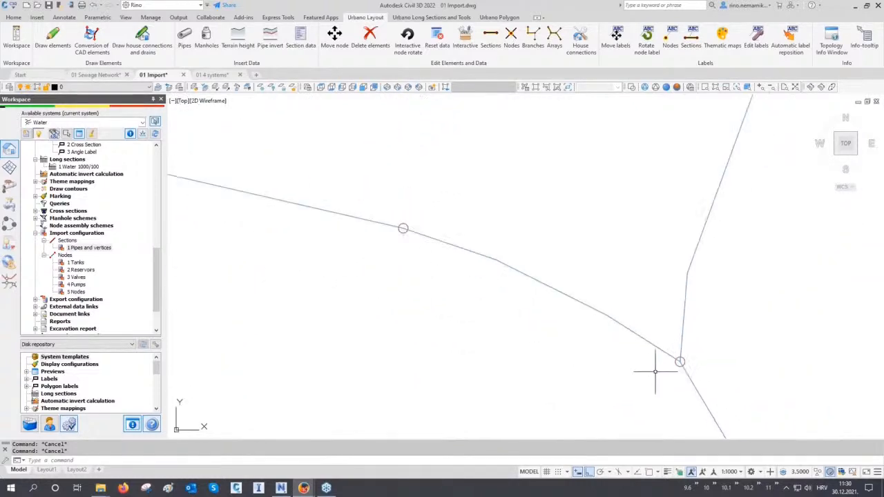
{"action": "left_click", "coordinate": [495, 261]}
{"action": "left_click", "coordinate": [592, 287]}
{"action": "left_click", "coordinate": [623, 346]}
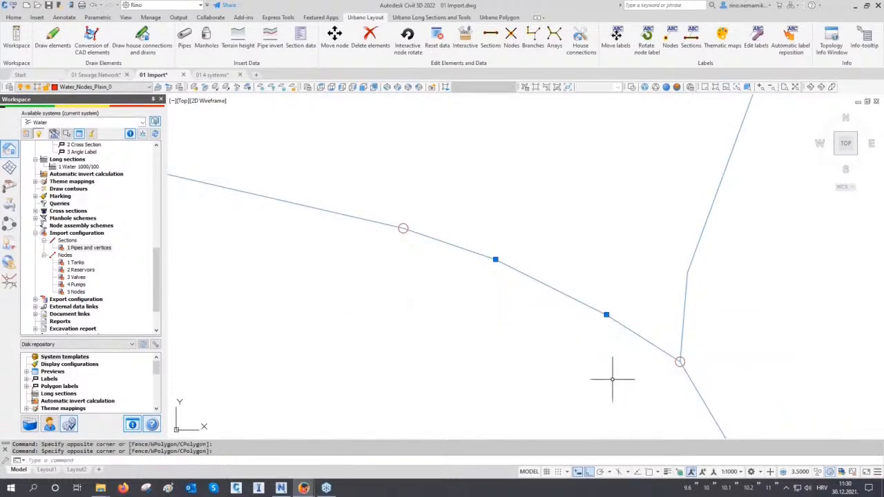
{"action": "middle_click", "coordinate": [486, 318]}
{"action": "middle_click", "coordinate": [486, 317]}
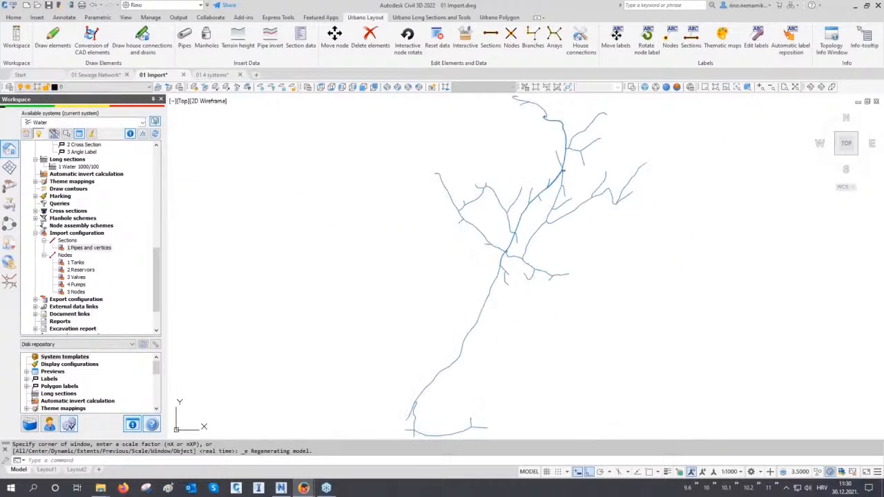
{"action": "key", "text": "Escape"}
{"action": "key", "text": "Escape"}
- Open the 1 Section Geometry preview and show the recapitulation summary for all sections
{"action": "scroll", "coordinate": [102, 268], "scroll_direction": "up", "scroll_amount": 6}
{"action": "scroll", "coordinate": [103, 268], "scroll_direction": "up", "scroll_amount": 8}
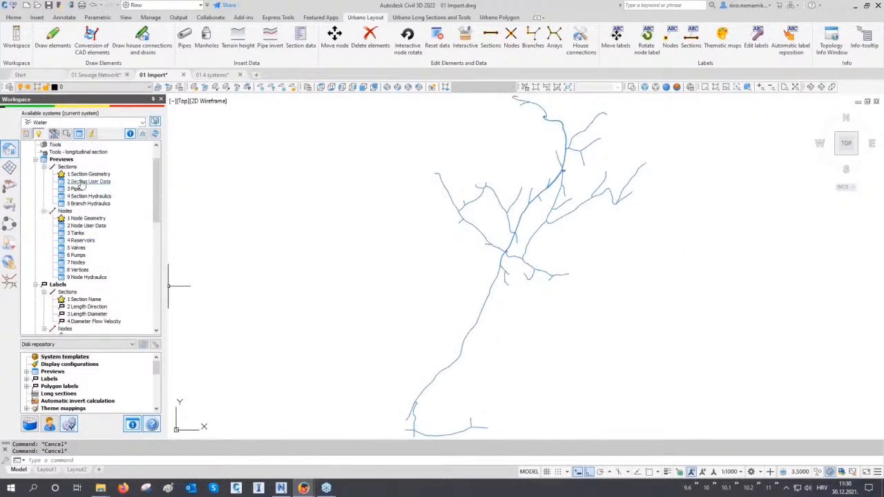
{"action": "double_click", "coordinate": [83, 174]}
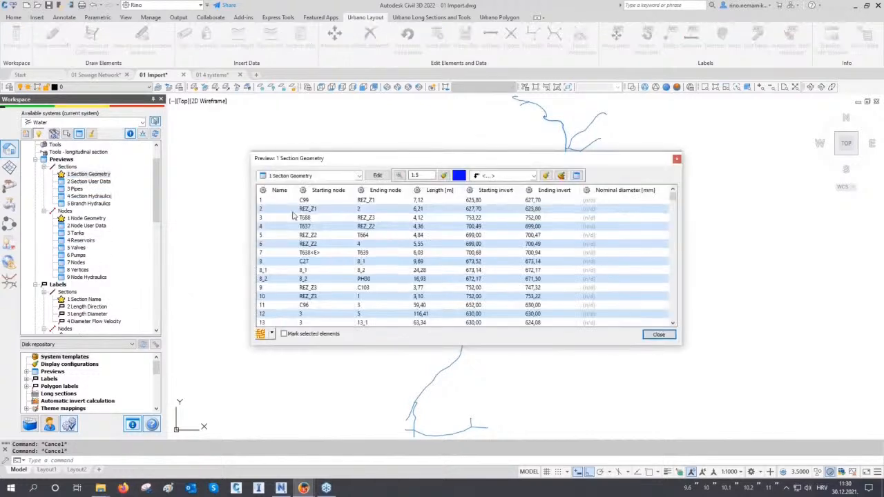
{"action": "left_click", "coordinate": [304, 212]}
{"action": "key", "text": "ctrl+a"}
{"action": "right_click", "coordinate": [318, 215]}
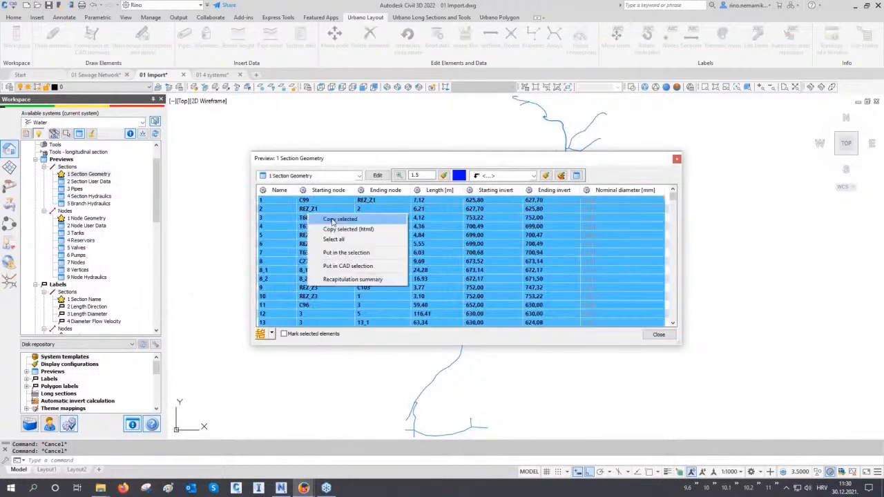
{"action": "left_click", "coordinate": [358, 279]}
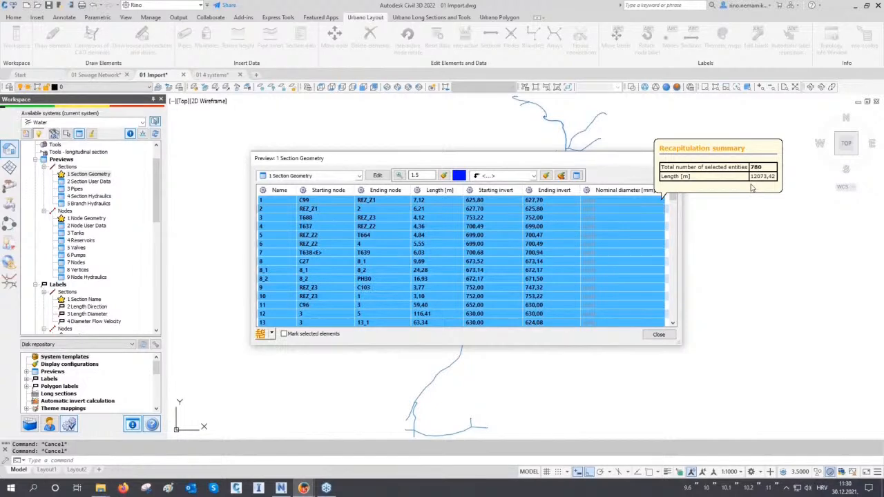
{"action": "left_click", "coordinate": [502, 234]}
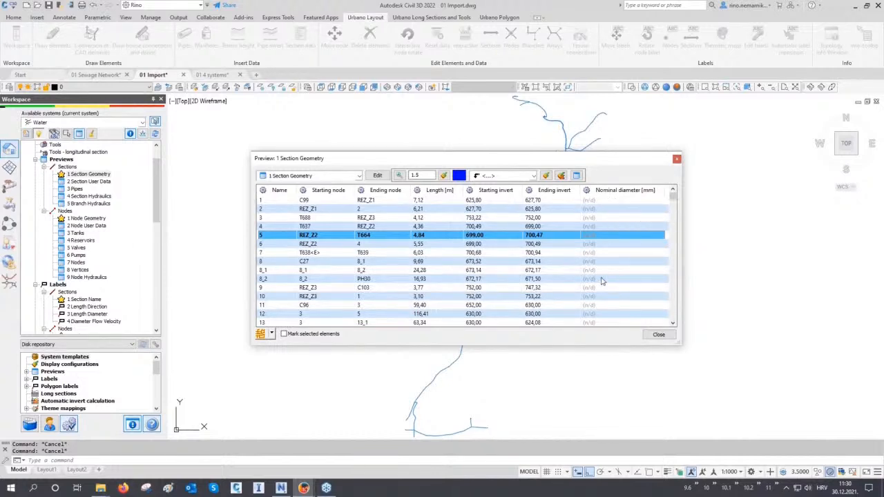
- Review the imported material, DN, network shape, water rank and year of construction in the 2 Section User Data preview
{"action": "left_click", "coordinate": [307, 176]}
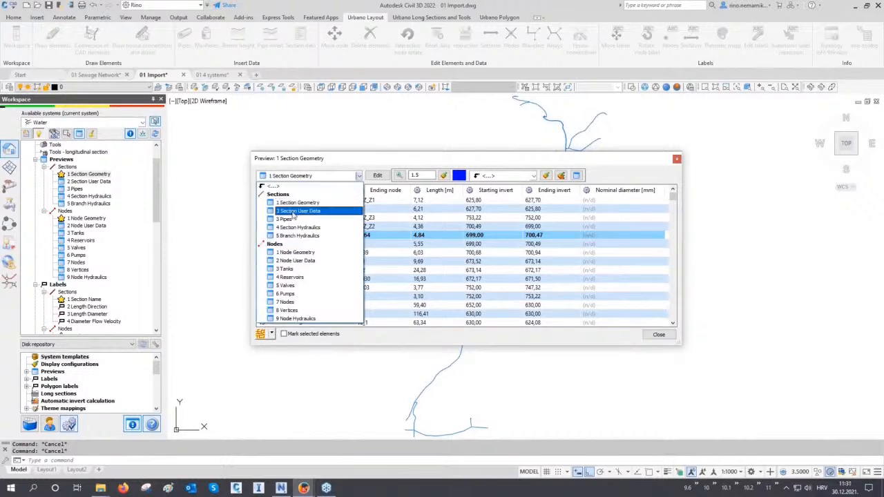
{"action": "left_click", "coordinate": [312, 213]}
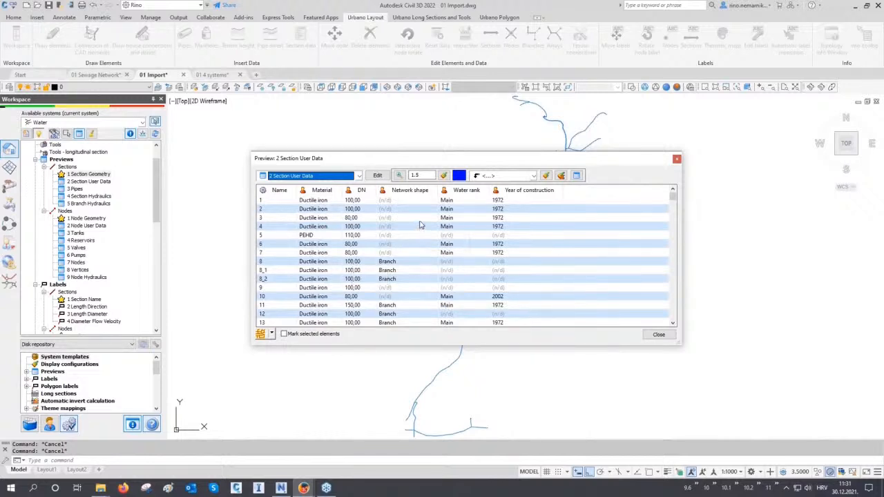
{"action": "scroll", "coordinate": [421, 225], "scroll_direction": "down", "scroll_amount": 1}
{"action": "scroll", "coordinate": [421, 224], "scroll_direction": "down", "scroll_amount": 2}
{"action": "scroll", "coordinate": [421, 224], "scroll_direction": "up", "scroll_amount": 2}
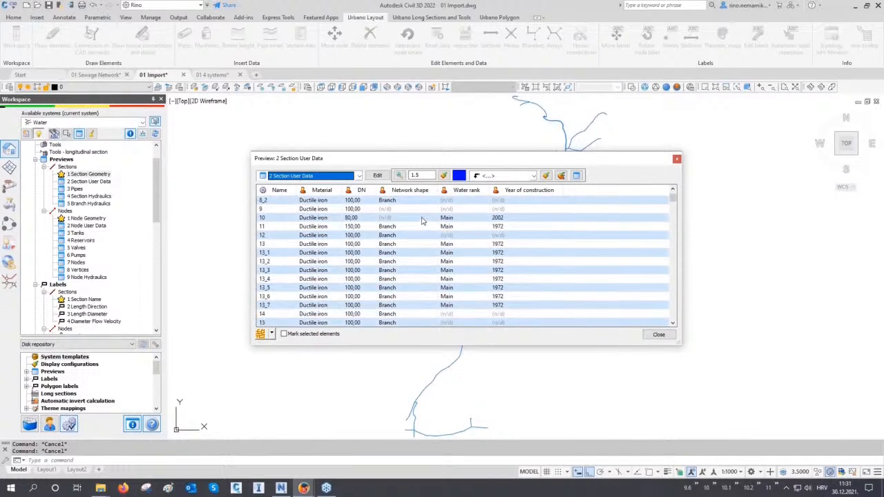
{"action": "scroll", "coordinate": [480, 249], "scroll_direction": "down", "scroll_amount": 5}
{"action": "scroll", "coordinate": [479, 249], "scroll_direction": "down", "scroll_amount": 5}
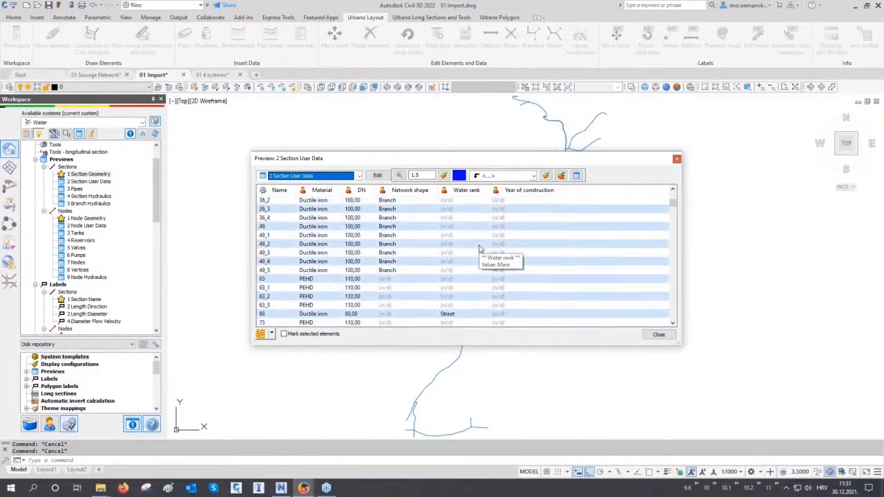
{"action": "scroll", "coordinate": [480, 251], "scroll_direction": "down", "scroll_amount": 4}
{"action": "scroll", "coordinate": [475, 269], "scroll_direction": "up", "scroll_amount": 10}
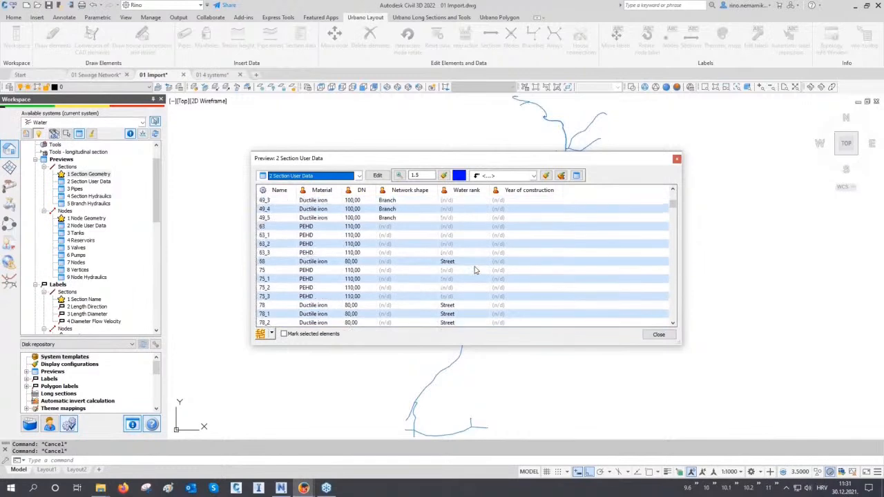
{"action": "scroll", "coordinate": [475, 270], "scroll_direction": "up", "scroll_amount": 1}
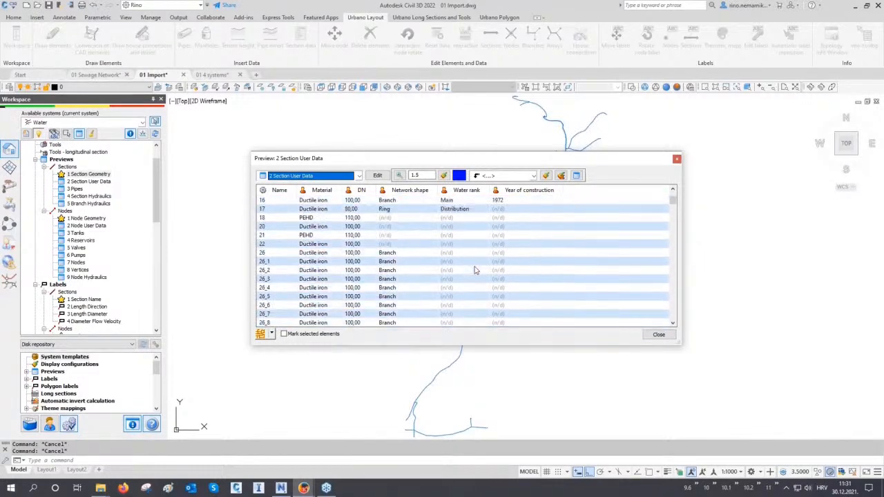
{"action": "scroll", "coordinate": [475, 270], "scroll_direction": "up", "scroll_amount": 2}
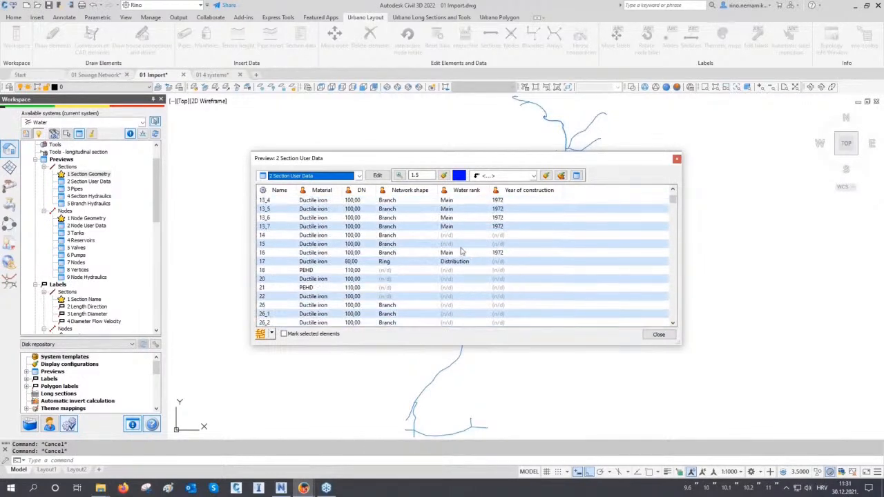
{"action": "scroll", "coordinate": [477, 281], "scroll_direction": "down", "scroll_amount": 2}
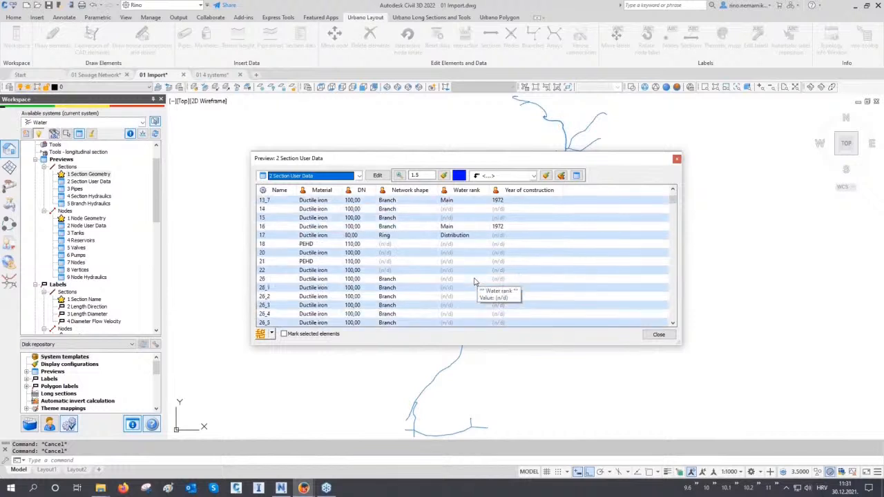
- Review the 1 Node Geometry preview, sorting the nodes by node type and by descending demand
{"action": "left_click", "coordinate": [310, 177]}
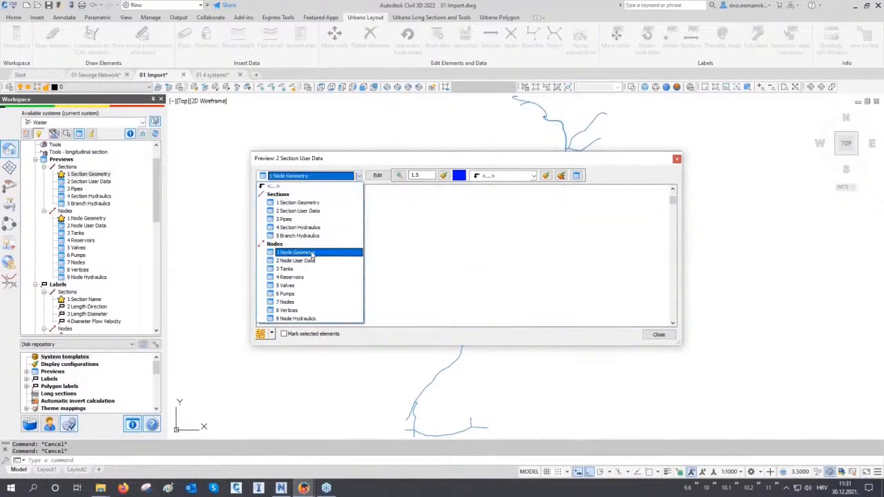
{"action": "left_click", "coordinate": [311, 252]}
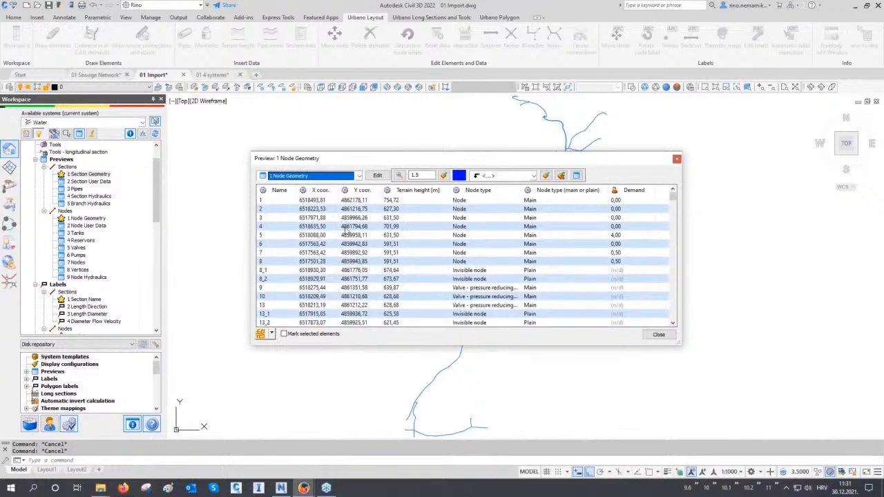
{"action": "left_click", "coordinate": [497, 191]}
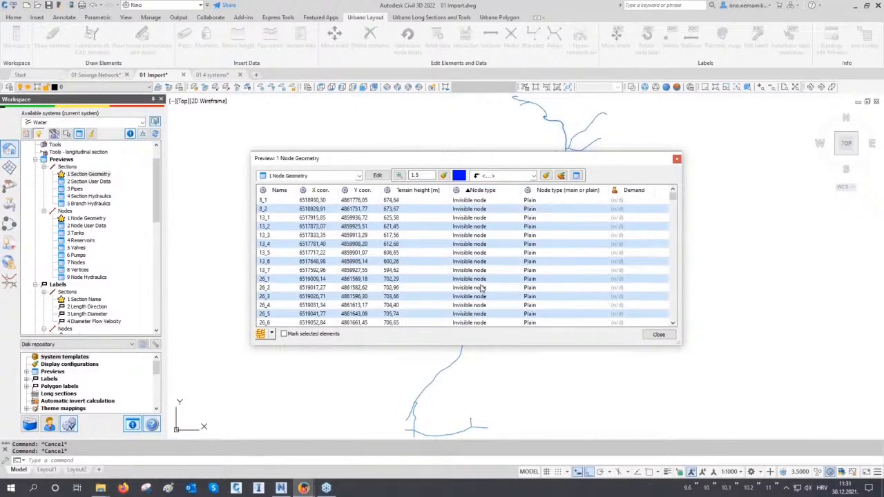
{"action": "left_click", "coordinate": [487, 191]}
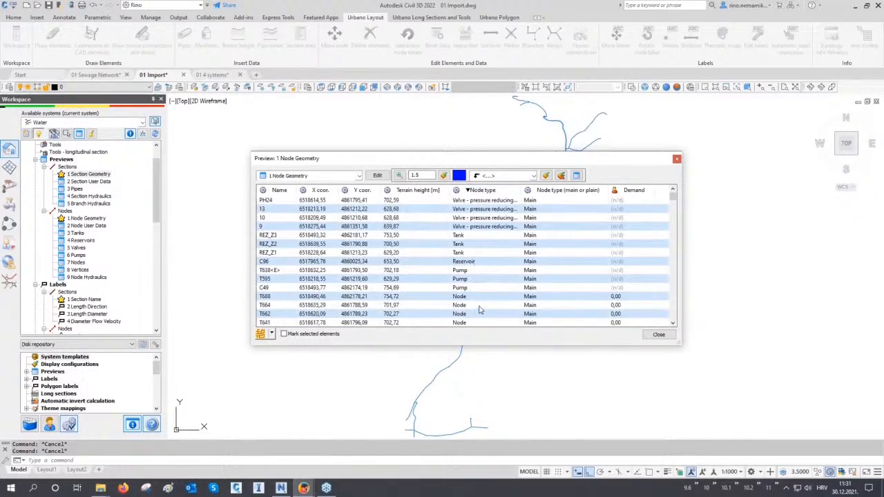
{"action": "left_click", "coordinate": [634, 190]}
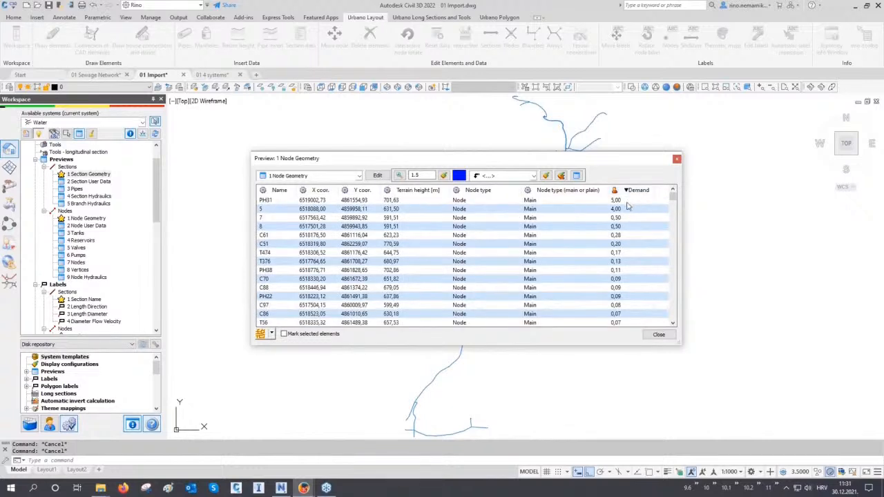
{"action": "scroll", "coordinate": [492, 228], "scroll_direction": "down", "scroll_amount": 6}
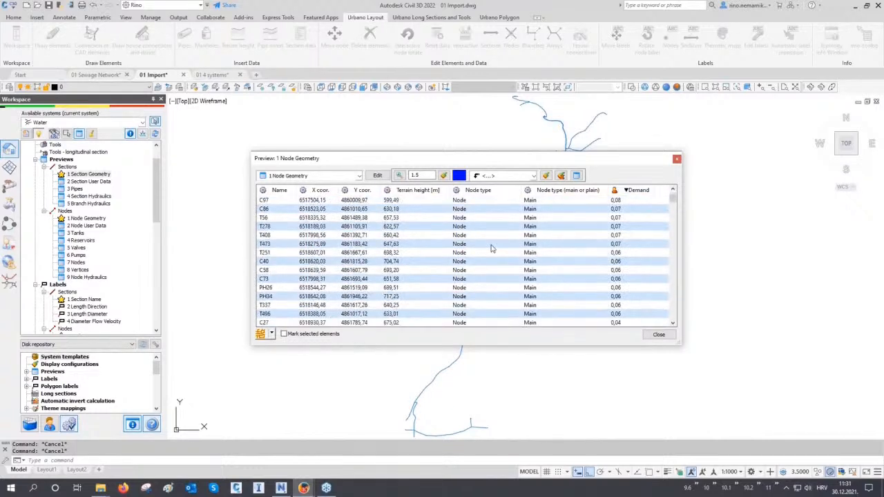
- Display the 2 Node User Data preview and start a branch selection at the network's southern end for it
{"action": "left_click", "coordinate": [308, 176]}
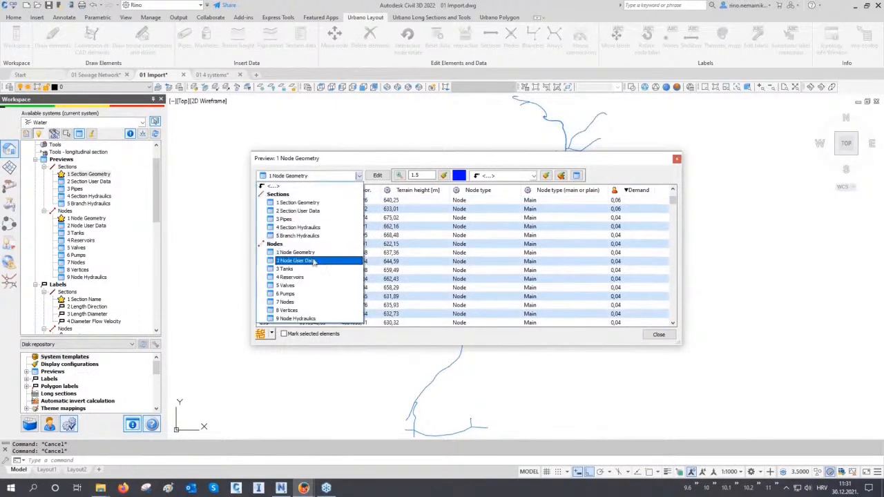
{"action": "left_click", "coordinate": [312, 261]}
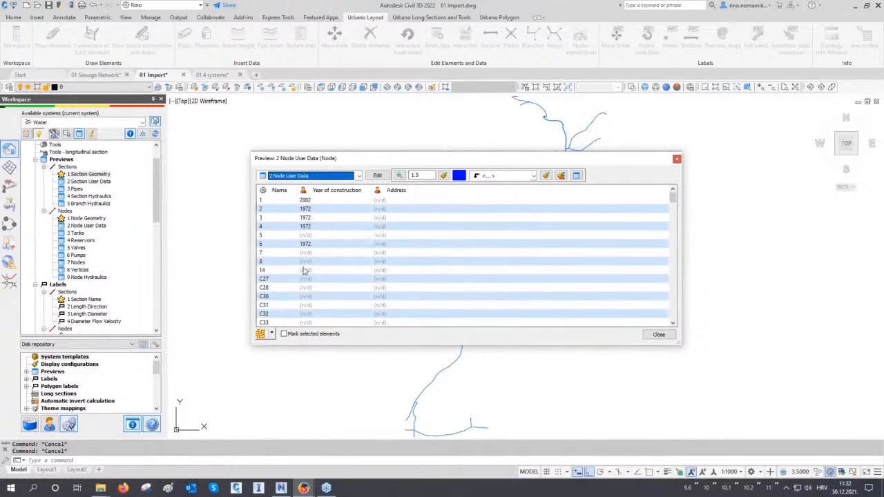
{"action": "left_click", "coordinate": [272, 333]}
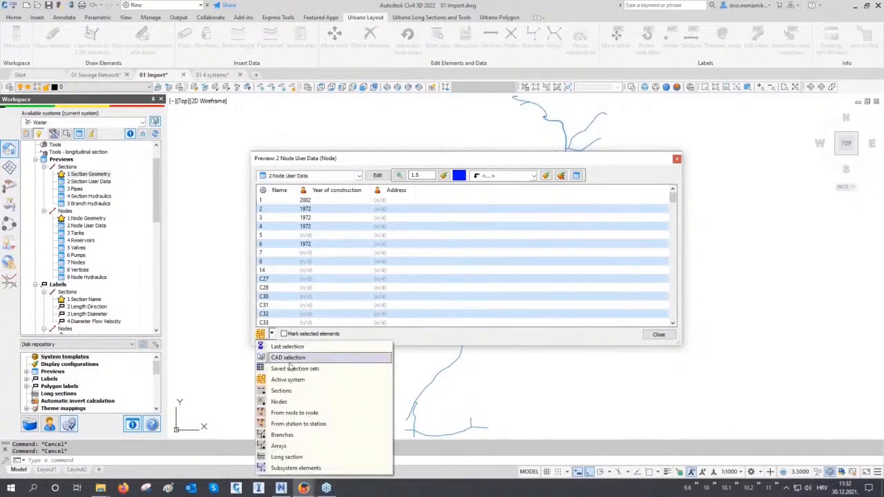
{"action": "left_click", "coordinate": [302, 435]}
{"action": "scroll", "coordinate": [459, 393], "scroll_direction": "up", "scroll_amount": 5}
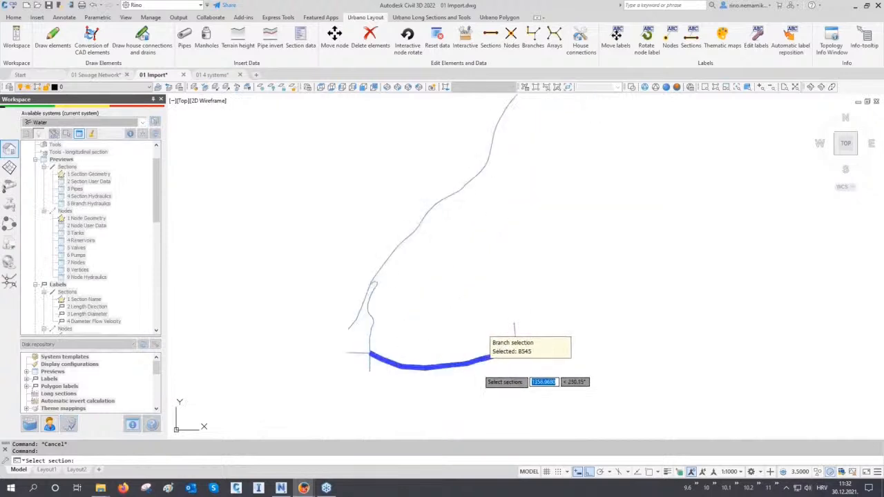
{"action": "scroll", "coordinate": [492, 359], "scroll_direction": "up", "scroll_amount": 2}
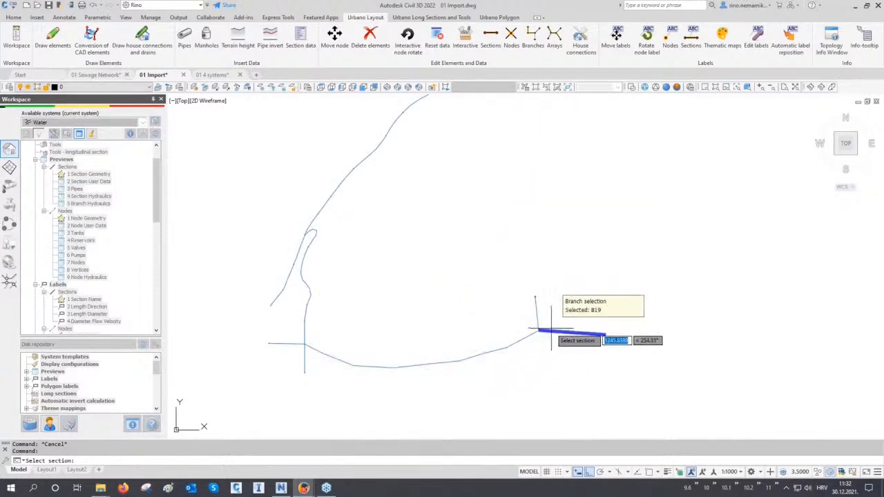
- Examine the node data along the water network's southern branches, close the preview and return to the whole network
{"action": "scroll", "coordinate": [389, 370], "scroll_direction": "up", "scroll_amount": 2}
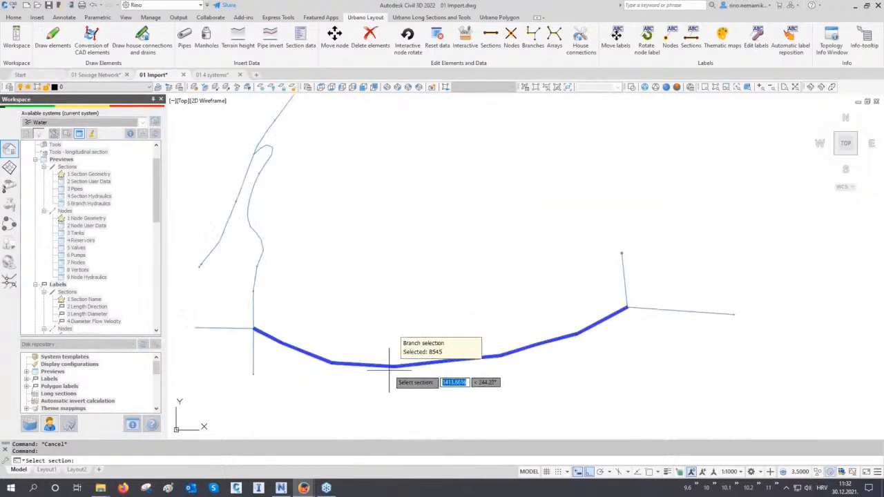
{"action": "middle_click_drag", "start_coordinate": [256, 314], "coordinate": [263, 335]}
{"action": "middle_click_drag", "start_coordinate": [276, 267], "coordinate": [283, 320]}
{"action": "middle_click_drag", "start_coordinate": [290, 239], "coordinate": [288, 301]}
{"action": "middle_click_drag", "start_coordinate": [331, 209], "coordinate": [300, 301]}
{"action": "left_click", "coordinate": [345, 258]}
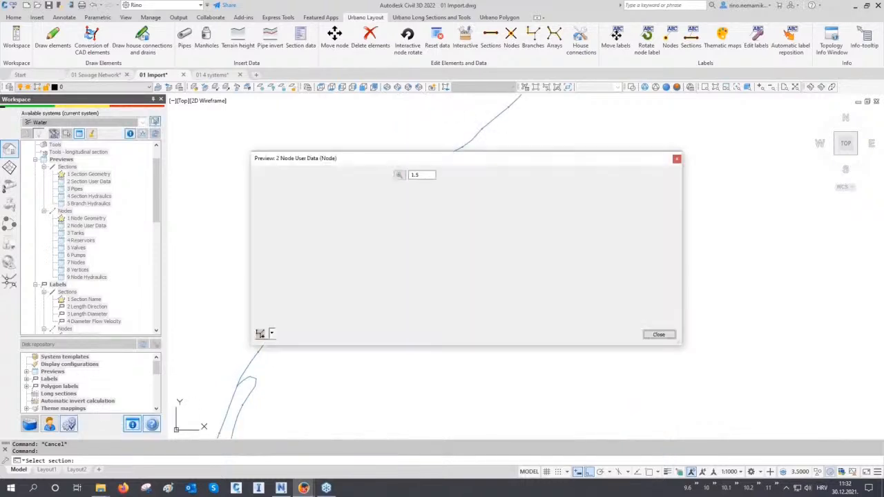
{"action": "key", "text": "Escape"}
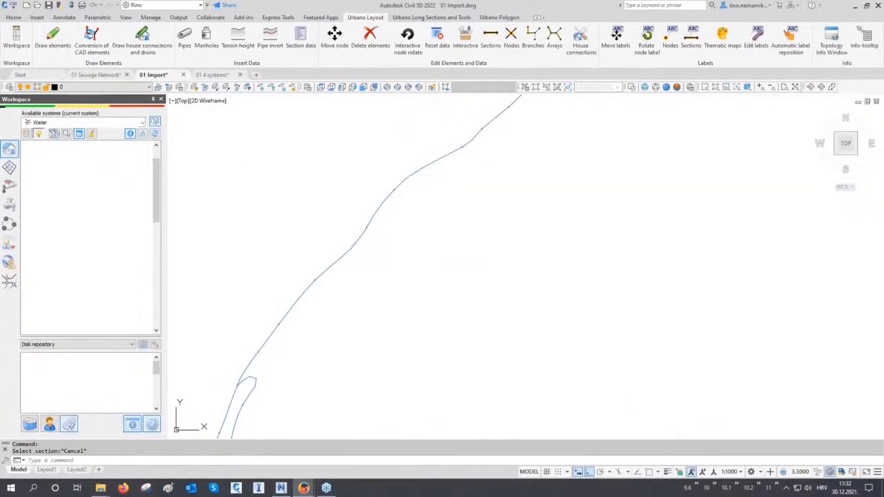
{"action": "middle_click", "coordinate": [353, 233]}
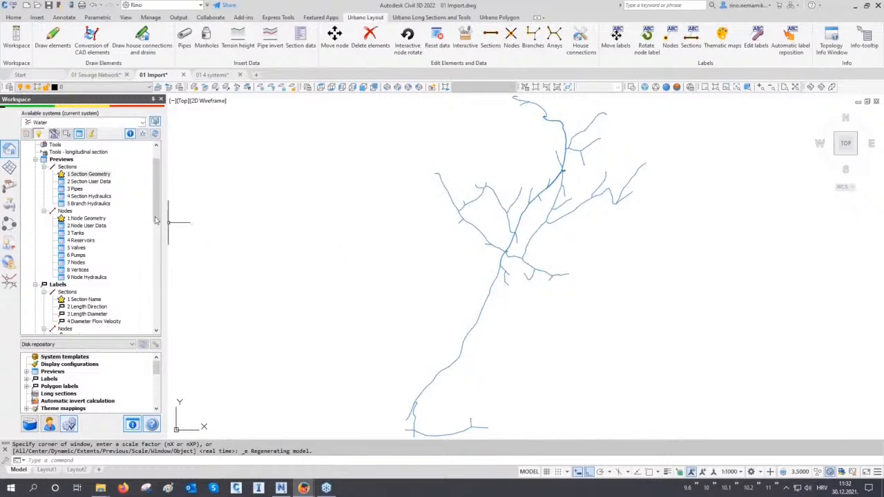
- Draw a longitudinal section with definition 1 Water 1000/100 from node C96 to node C77, placed beside the northwestern branch end
{"action": "scroll", "coordinate": [146, 213], "scroll_direction": "down", "scroll_amount": 7}
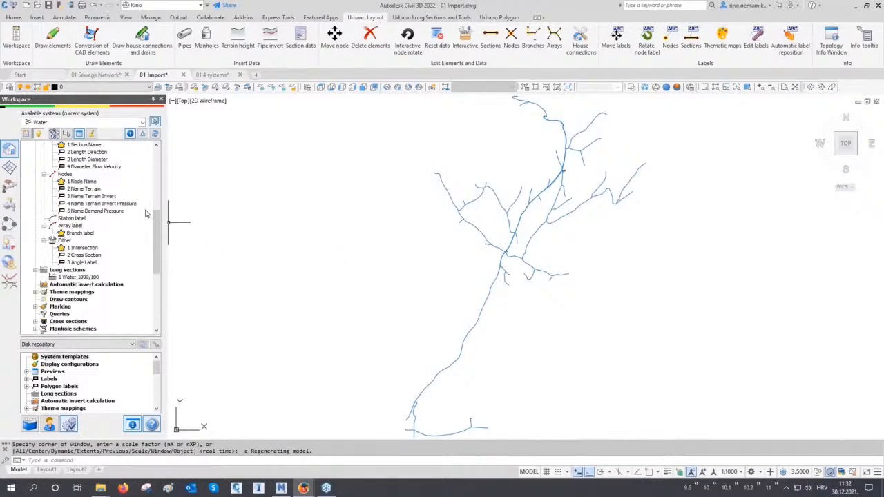
{"action": "double_click", "coordinate": [78, 277]}
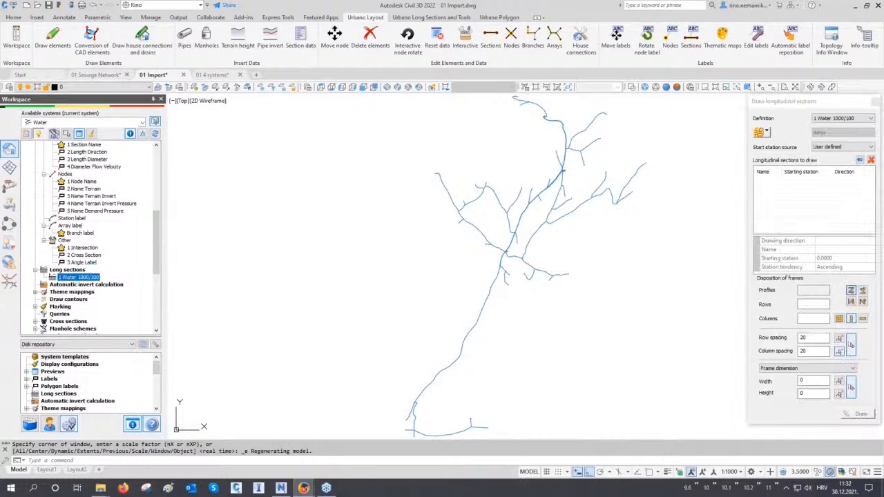
{"action": "left_click", "coordinate": [766, 131]}
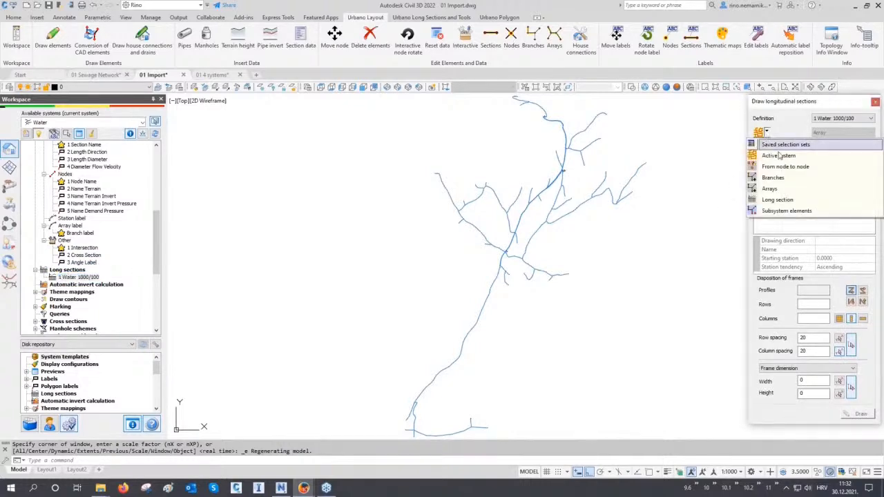
{"action": "left_click", "coordinate": [782, 166]}
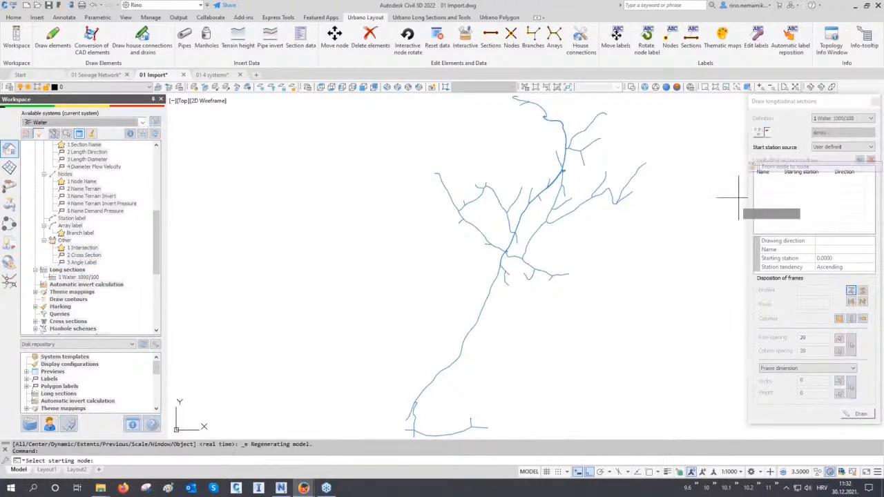
{"action": "left_click", "coordinate": [470, 418]}
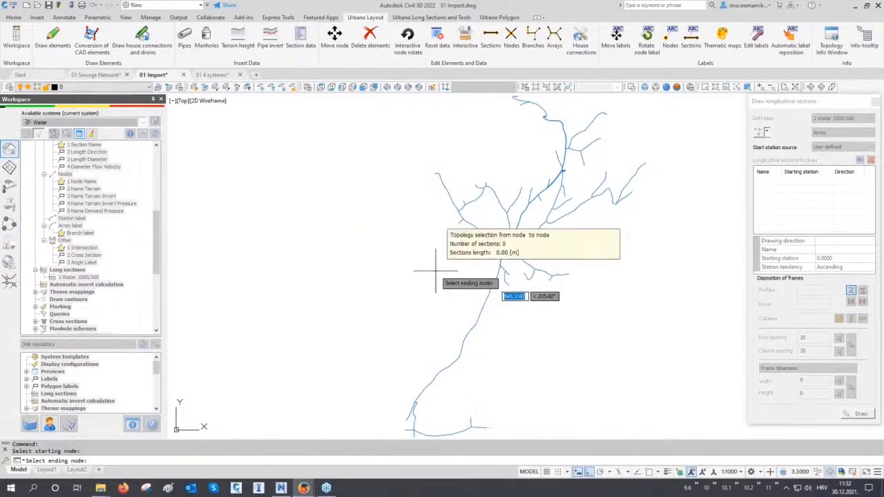
{"action": "left_click", "coordinate": [435, 172]}
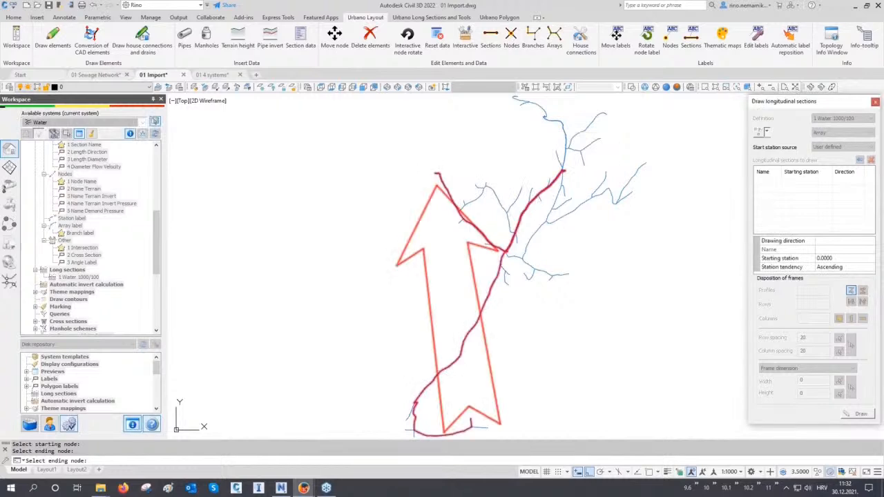
{"action": "left_click", "coordinate": [844, 413]}
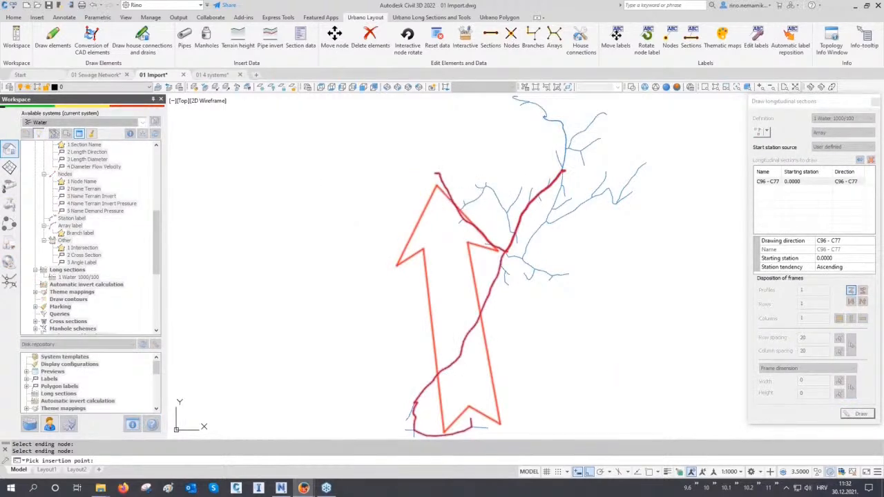
{"action": "left_click", "coordinate": [364, 163]}
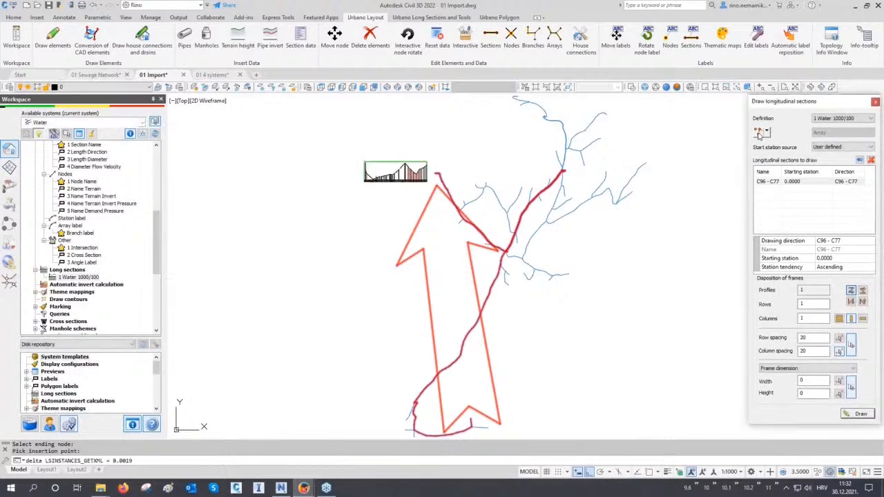
- Draw a second longitudinal section from node C96 to node C84, placed just beyond the eastern branch end
{"action": "left_click", "coordinate": [471, 416]}
{"action": "left_click", "coordinate": [569, 274]}
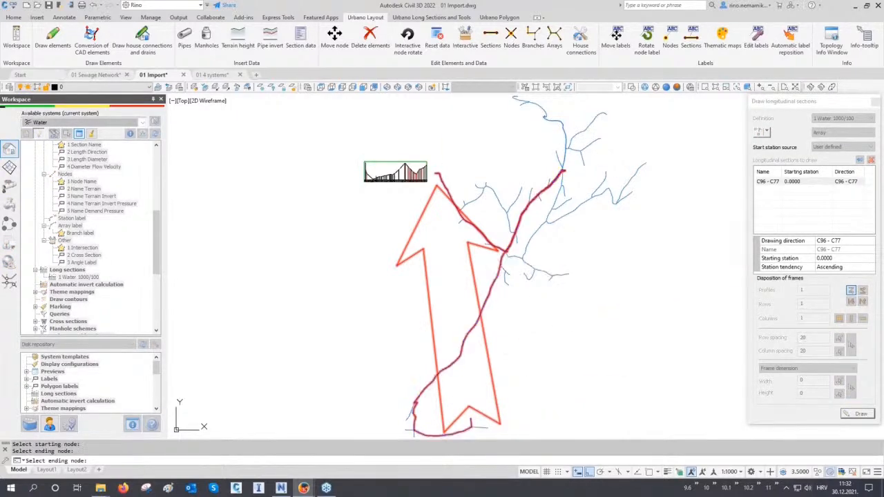
{"action": "left_click", "coordinate": [856, 413]}
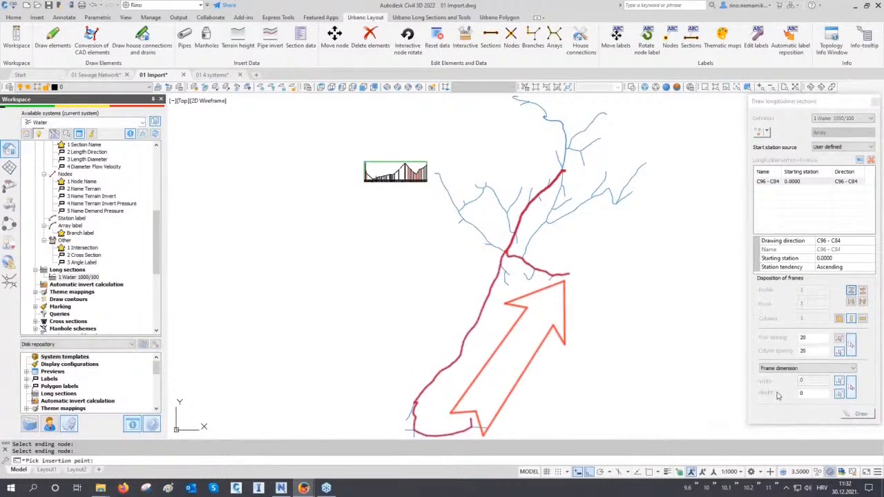
{"action": "left_click", "coordinate": [575, 280]}
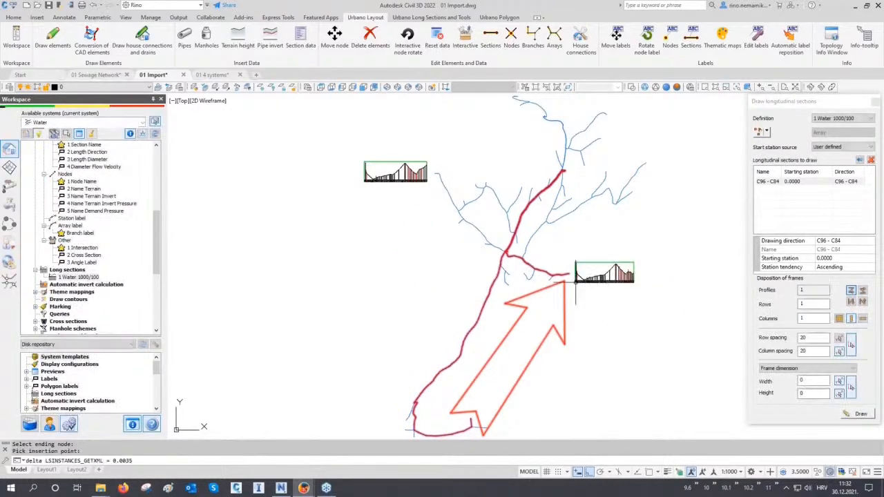
- Draw a third longitudinal section from node C96 to node C52, place it above the northern branch end and close the section drawing dialog
{"action": "middle_click_drag", "start_coordinate": [591, 314], "coordinate": [596, 272]}
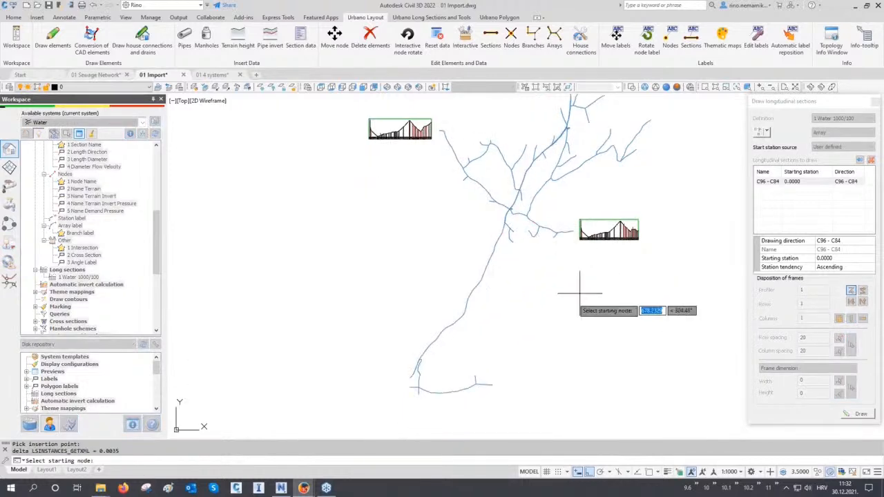
{"action": "left_click", "coordinate": [475, 375]}
{"action": "middle_click_drag", "start_coordinate": [508, 225], "coordinate": [488, 302]}
{"action": "middle_click_drag", "start_coordinate": [593, 243], "coordinate": [559, 337]}
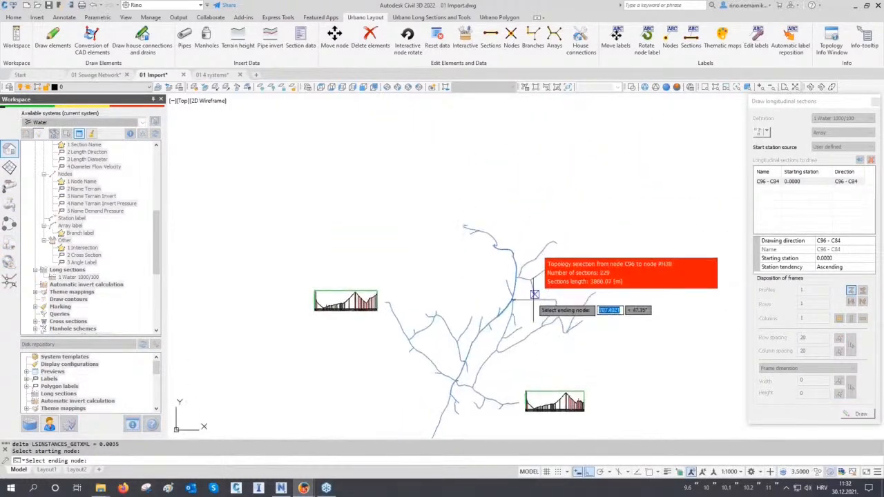
{"action": "middle_click_drag", "start_coordinate": [541, 251], "coordinate": [525, 311]}
{"action": "scroll", "coordinate": [468, 295], "scroll_direction": "up", "scroll_amount": 2}
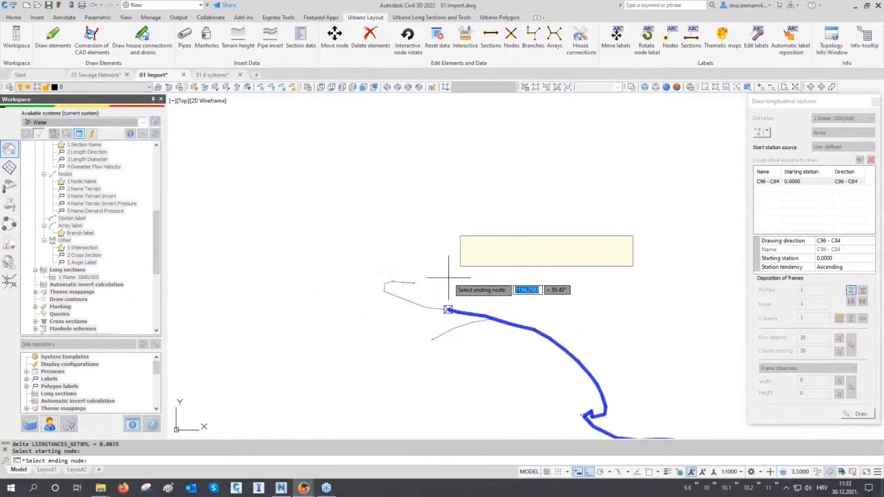
{"action": "left_click", "coordinate": [414, 283]}
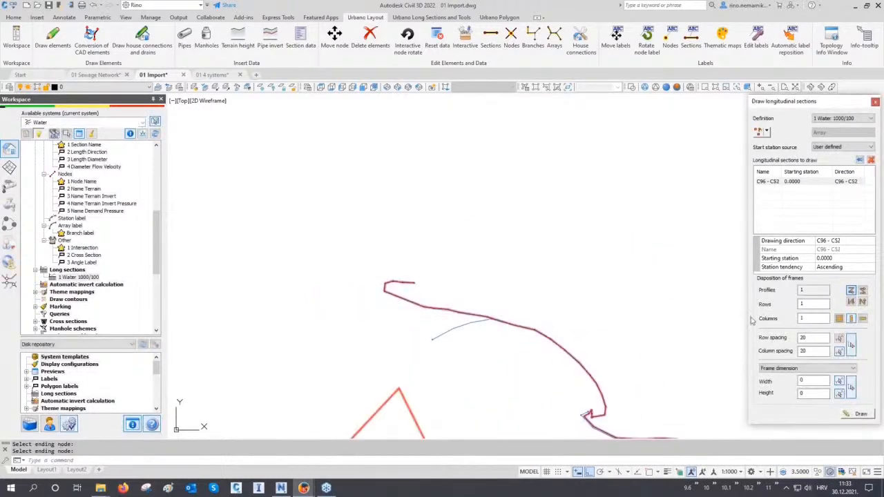
{"action": "left_click", "coordinate": [857, 413]}
{"action": "left_click", "coordinate": [377, 264]}
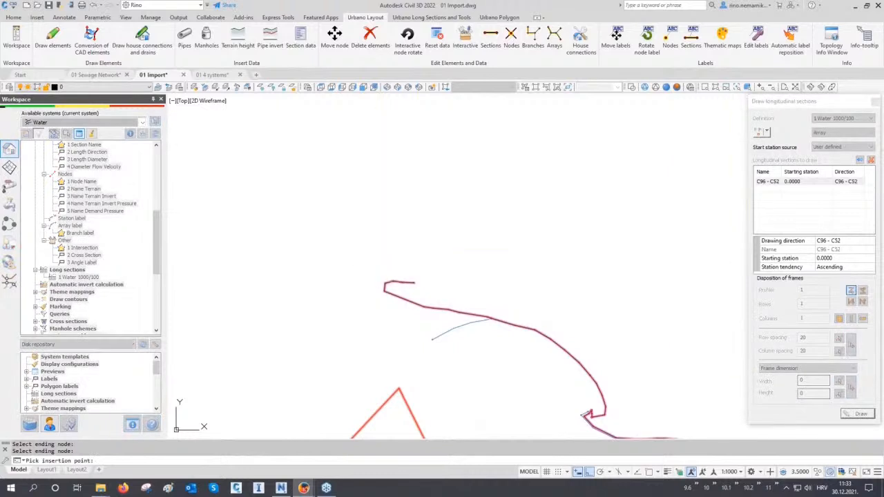
{"action": "left_click", "coordinate": [874, 102]}
- Examine the pipe profile and the invert height and depth labels in the northwestern longitudinal section
{"action": "scroll", "coordinate": [667, 166], "scroll_direction": "down", "scroll_amount": 5}
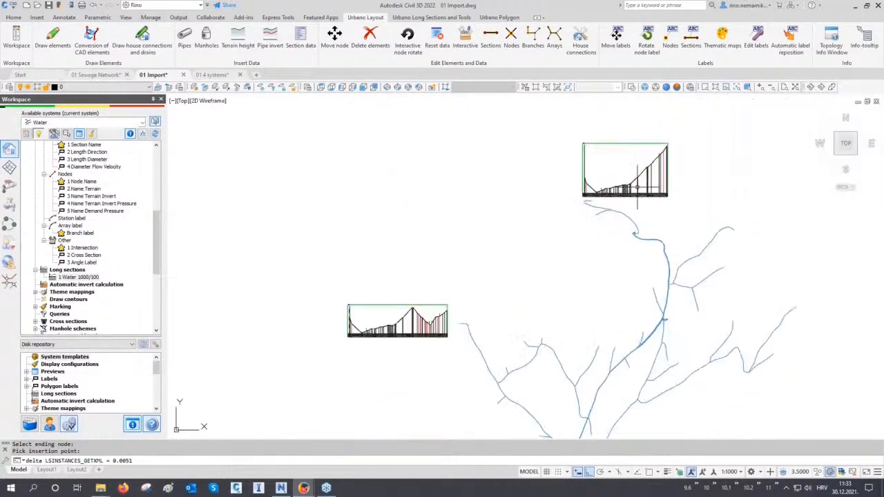
{"action": "scroll", "coordinate": [448, 300], "scroll_direction": "up", "scroll_amount": 10}
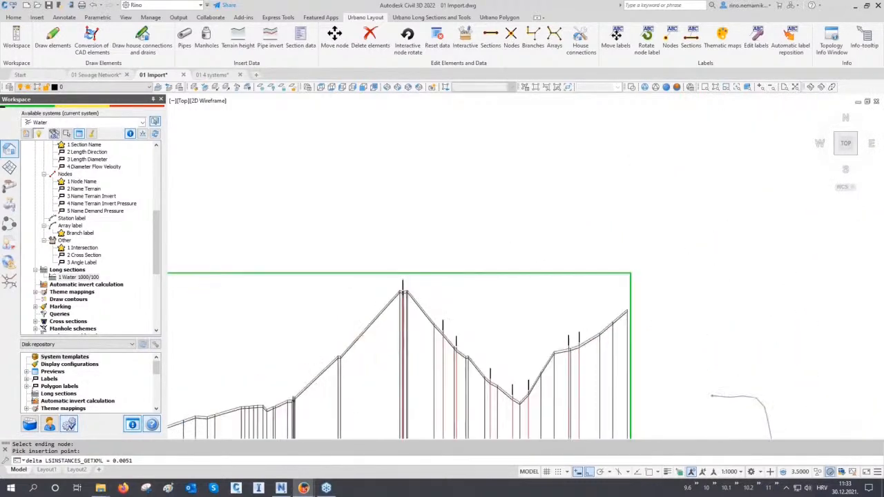
{"action": "scroll", "coordinate": [405, 291], "scroll_direction": "up", "scroll_amount": 5}
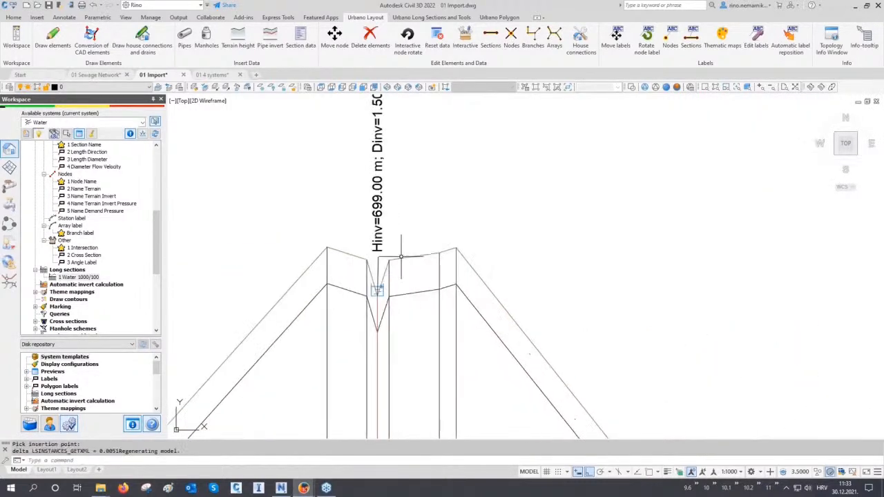
{"action": "scroll", "coordinate": [400, 256], "scroll_direction": "down", "scroll_amount": 5}
{"action": "scroll", "coordinate": [438, 299], "scroll_direction": "up", "scroll_amount": 3}
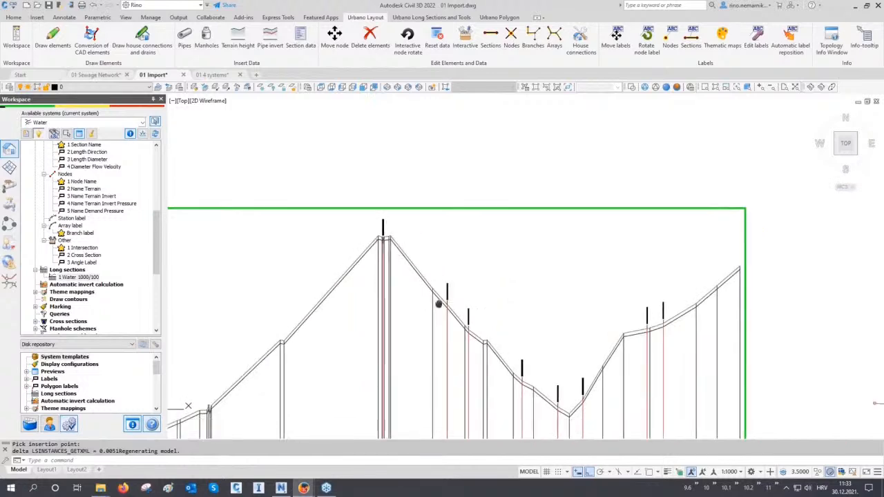
{"action": "scroll", "coordinate": [530, 357], "scroll_direction": "up", "scroll_amount": 4}
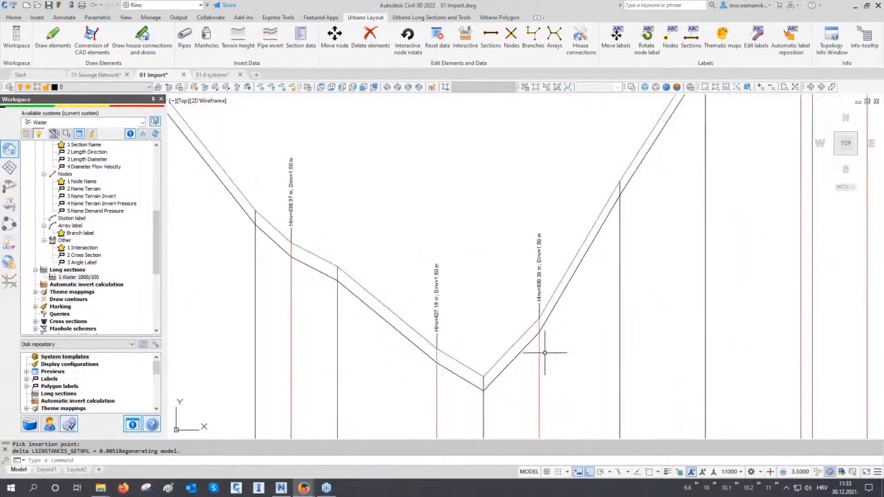
{"action": "scroll", "coordinate": [538, 356], "scroll_direction": "up", "scroll_amount": 1}
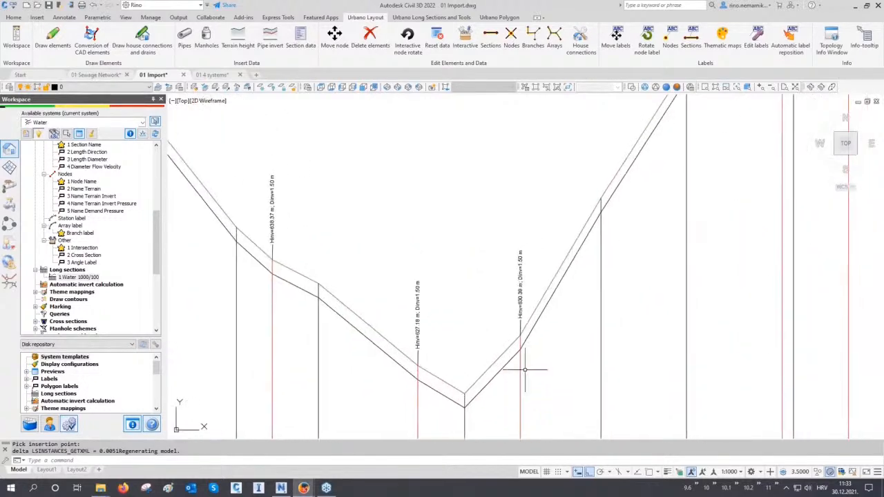
{"action": "middle_click", "coordinate": [485, 325]}
{"action": "middle_click", "coordinate": [485, 325]}
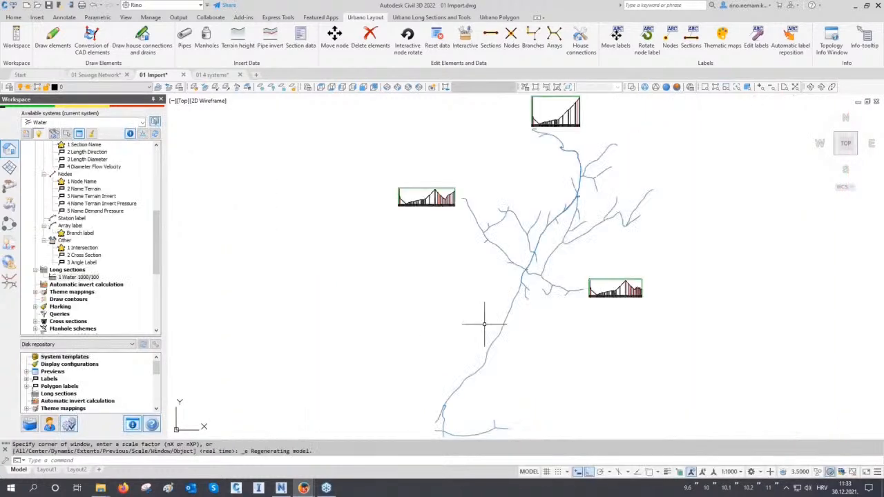
{"action": "key", "text": "Escape"}
{"action": "key", "text": "Escape"}
- Open the linking rules for binding the Water system's data with pipes and manholes
{"action": "scroll", "coordinate": [131, 265], "scroll_direction": "up", "scroll_amount": 8}
{"action": "scroll", "coordinate": [131, 265], "scroll_direction": "up", "scroll_amount": 1}
{"action": "right_click", "coordinate": [67, 177]}
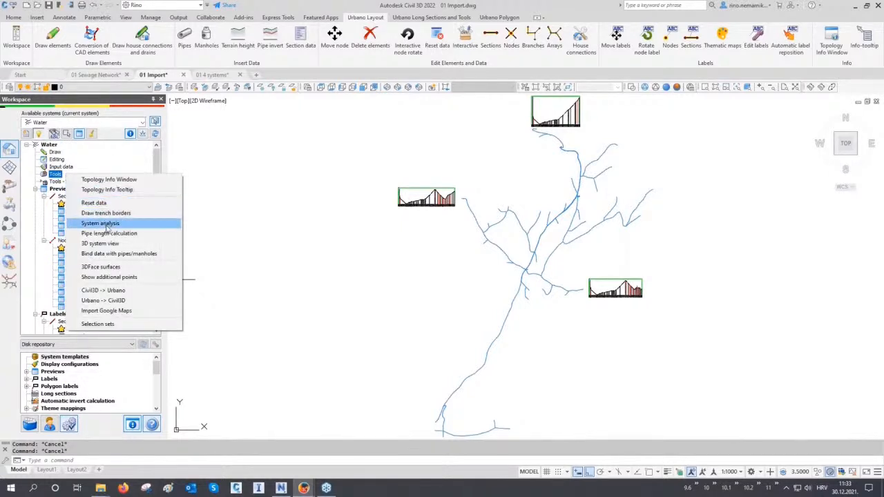
{"action": "left_click", "coordinate": [113, 254]}
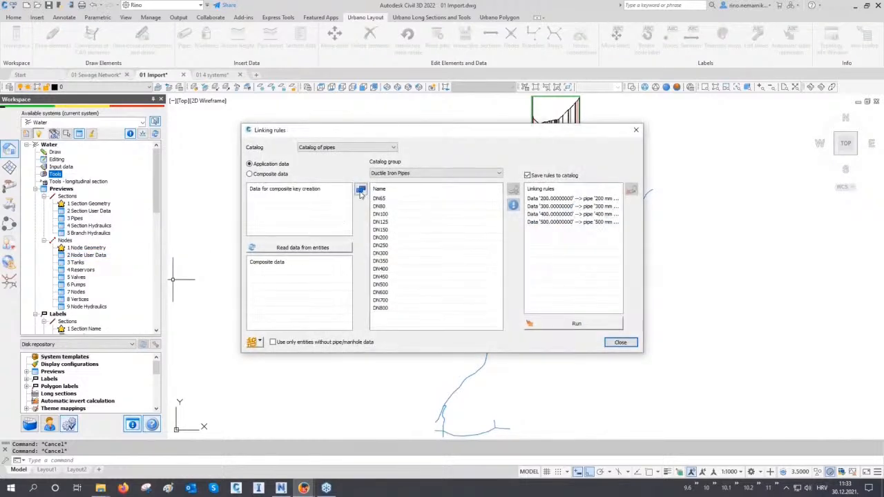
- Add the Water sections' user data Material and DN as the data for composite key creation
{"action": "left_click", "coordinate": [360, 191]}
{"action": "left_click", "coordinate": [301, 242]}
{"action": "left_click", "coordinate": [313, 253]}
{"action": "left_click", "coordinate": [325, 264]}
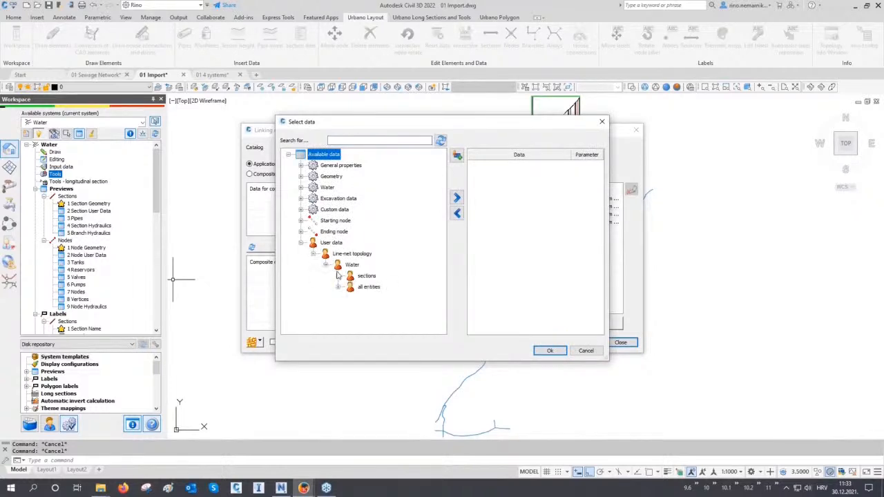
{"action": "left_click", "coordinate": [337, 276]}
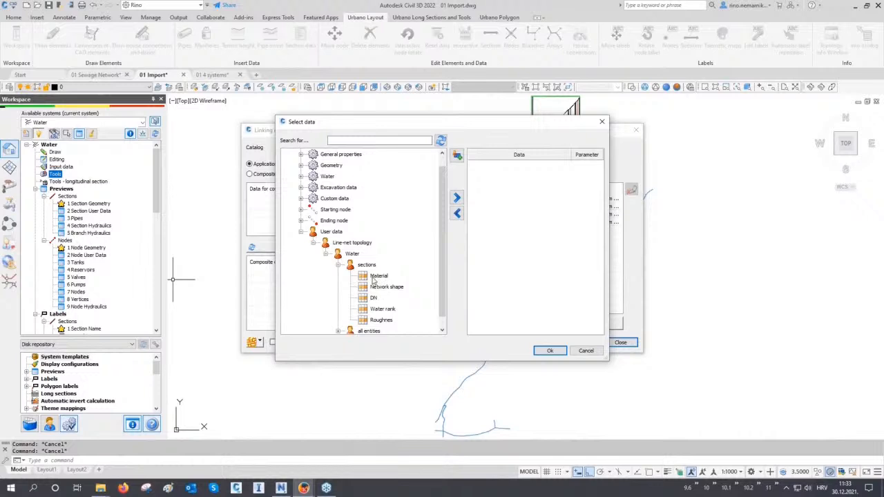
{"action": "double_click", "coordinate": [373, 277]}
{"action": "double_click", "coordinate": [373, 287]}
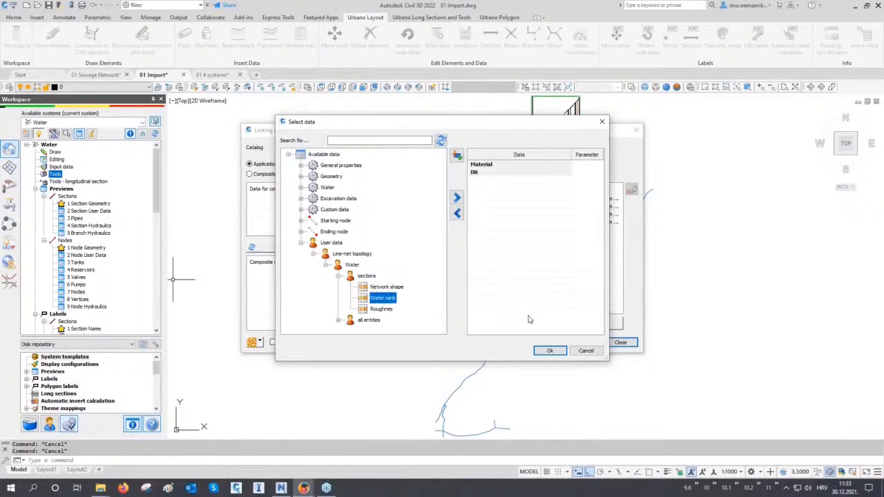
{"action": "left_click", "coordinate": [550, 351]}
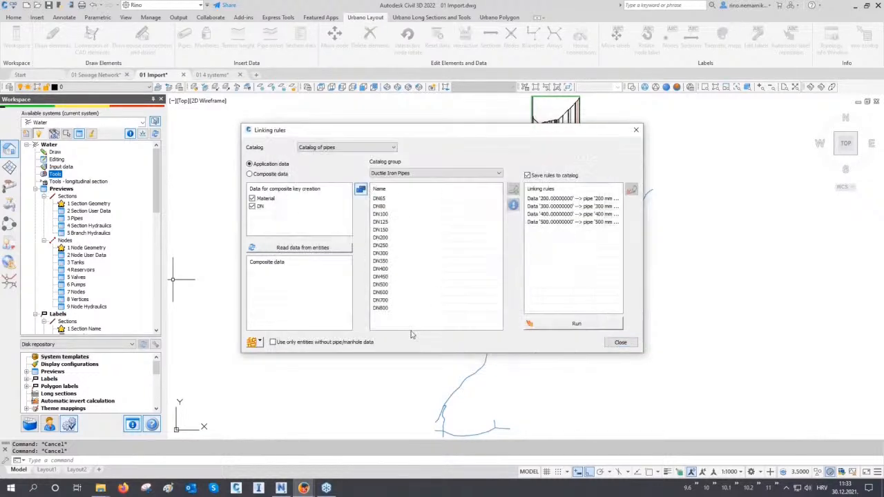
- Read the composite Material and DN data from the entities and choose the Ductile Iron Pipes catalog group
{"action": "left_click", "coordinate": [317, 251]}
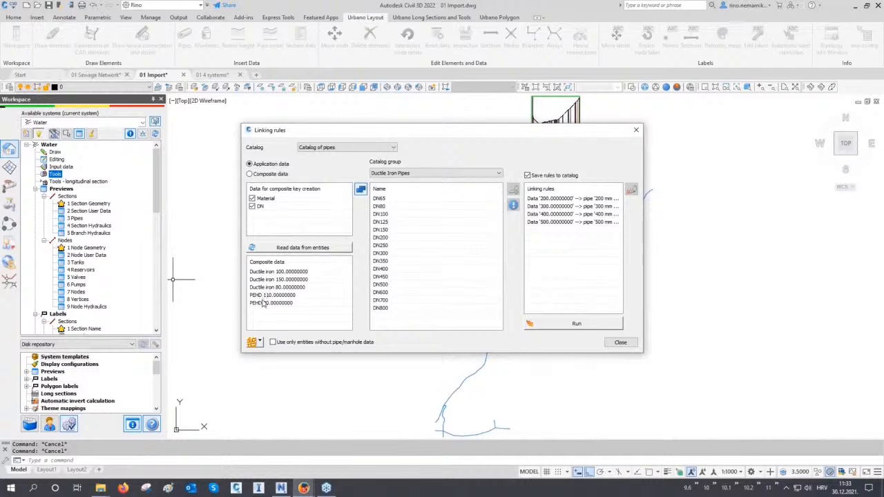
{"action": "left_click", "coordinate": [408, 174]}
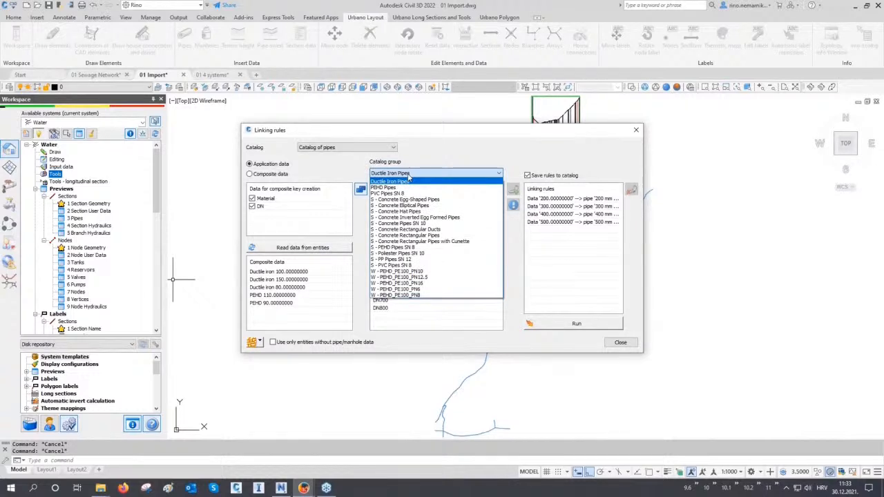
{"action": "left_click", "coordinate": [408, 180]}
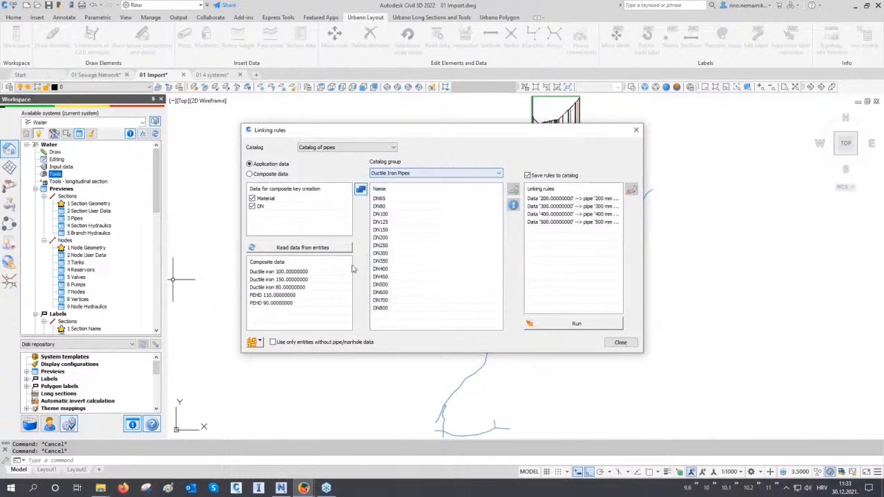
- Add linking rules binding ductile iron 80, 100 and 150 to the catalog pipes DN80, DN100 and DN150
{"action": "left_click", "coordinate": [292, 289]}
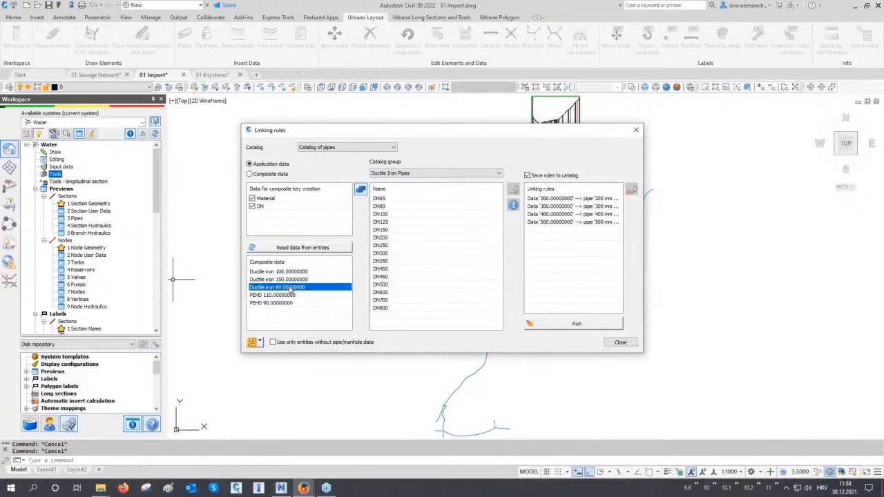
{"action": "left_click", "coordinate": [387, 207]}
{"action": "left_click", "coordinate": [513, 190]}
{"action": "left_click", "coordinate": [290, 271]}
{"action": "left_click", "coordinate": [383, 214]}
{"action": "left_click", "coordinate": [513, 189]}
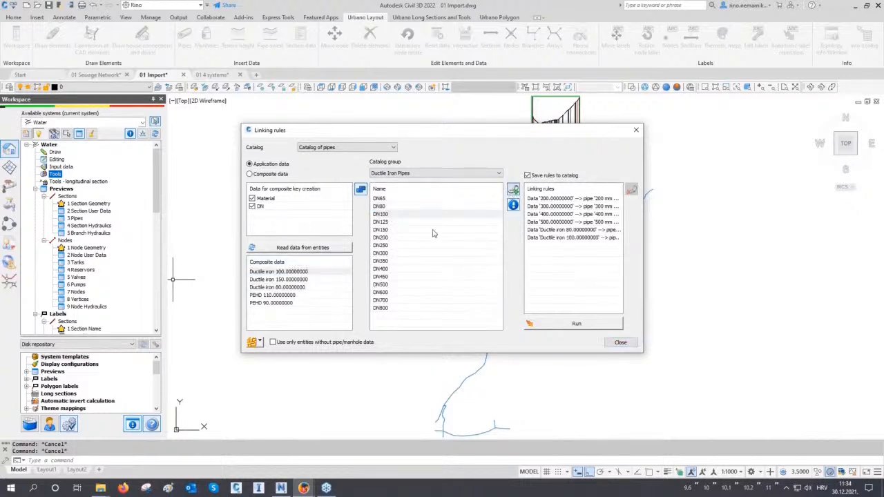
{"action": "left_click", "coordinate": [298, 279]}
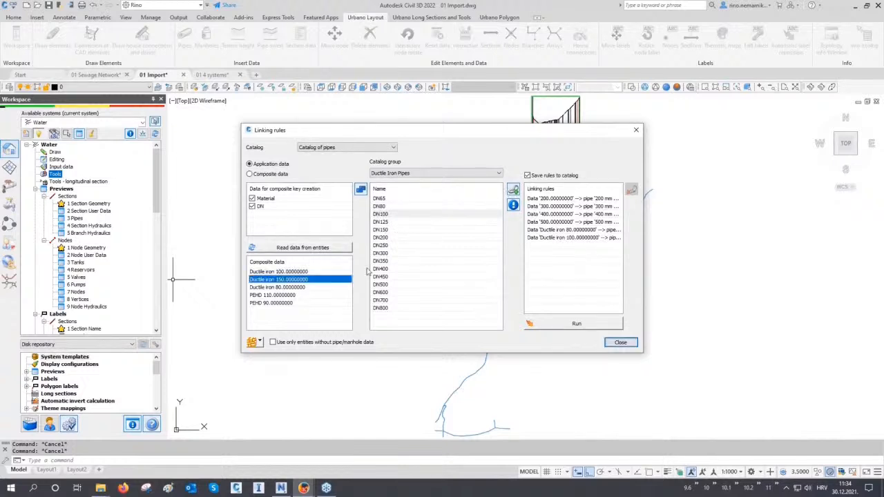
{"action": "left_click", "coordinate": [387, 231]}
{"action": "left_click", "coordinate": [513, 190]}
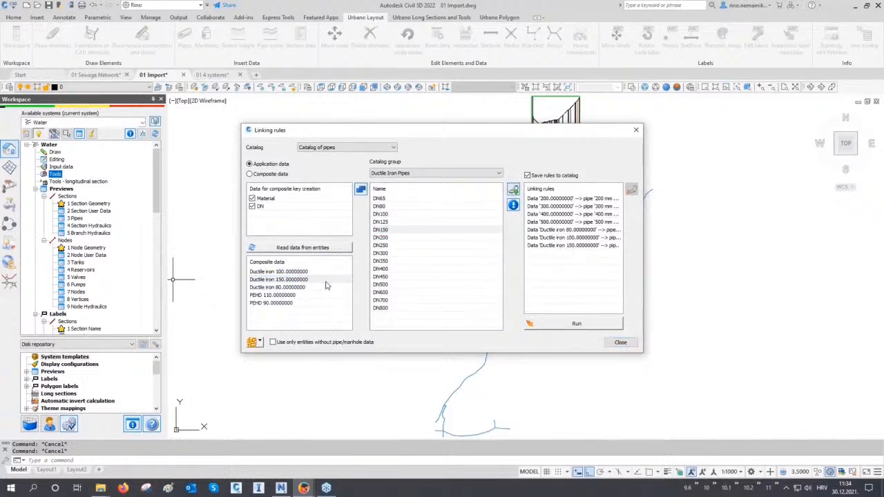
- Add linking rules binding PEHD 90 and 110 to PEHD_PE100_PN10_90 and PEHD_PE100_PN10_110 from the W - PEHD_PE100_PN10 catalog group
{"action": "left_click", "coordinate": [410, 173]}
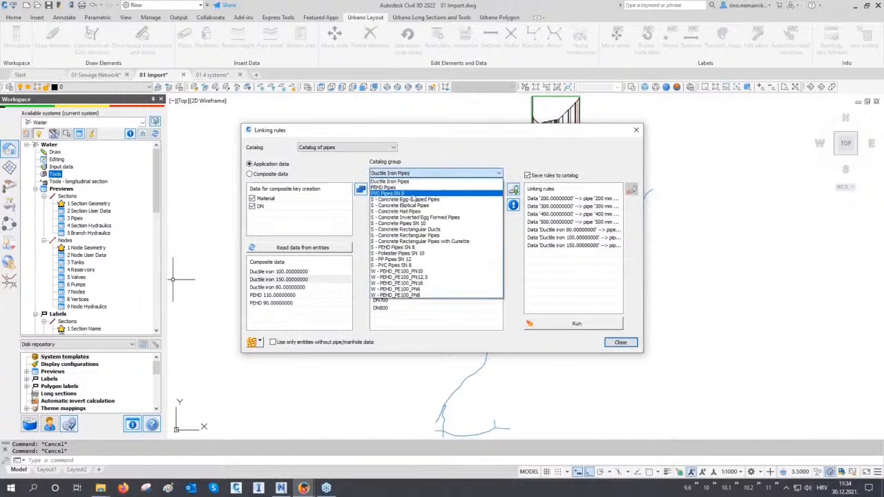
{"action": "left_click", "coordinate": [400, 270]}
{"action": "left_click", "coordinate": [287, 303]}
{"action": "left_click", "coordinate": [413, 237]}
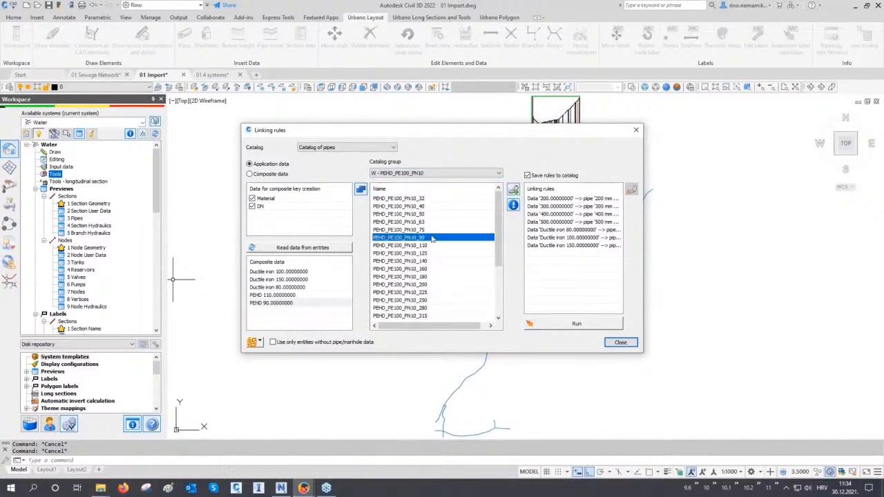
{"action": "left_click", "coordinate": [513, 190]}
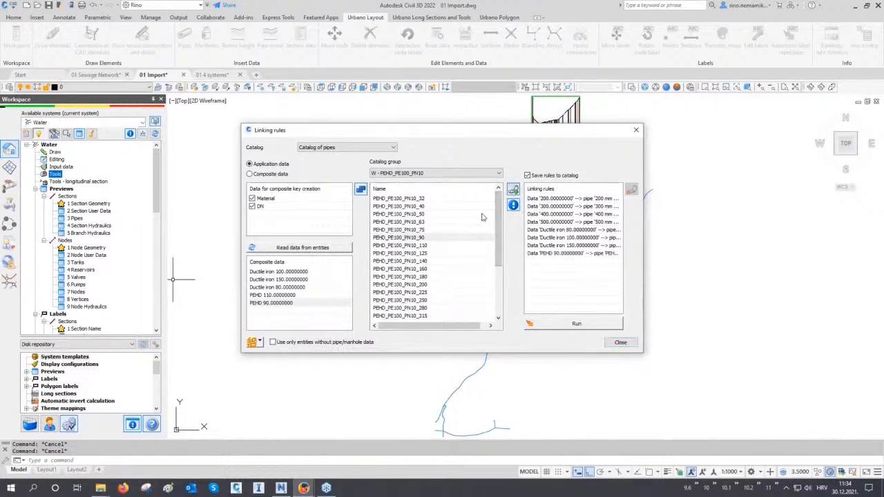
{"action": "left_click", "coordinate": [287, 295]}
{"action": "left_click", "coordinate": [424, 245]}
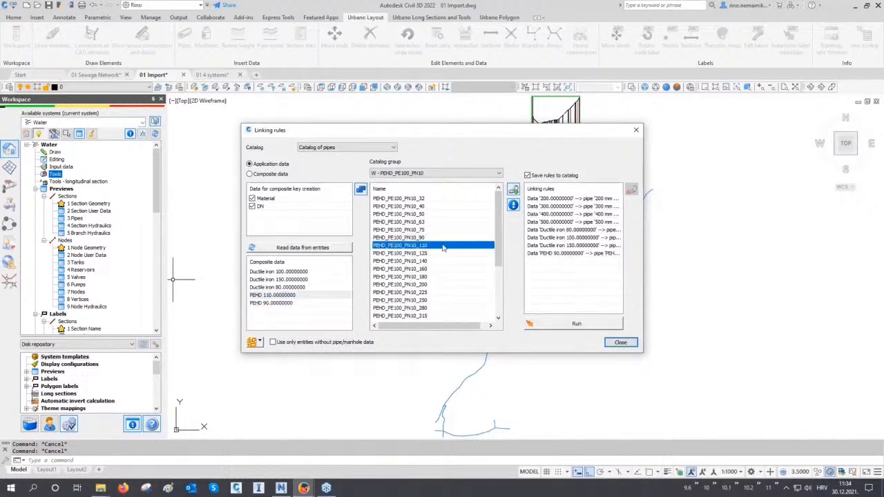
{"action": "left_click", "coordinate": [512, 191]}
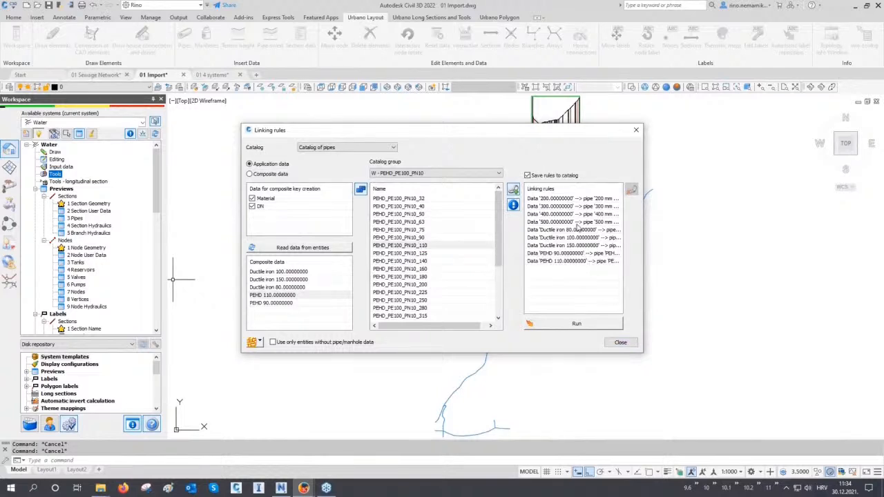
- Run the linking rules to assign catalog pipes to the sections, and close the linking rules
{"action": "left_click", "coordinate": [566, 324]}
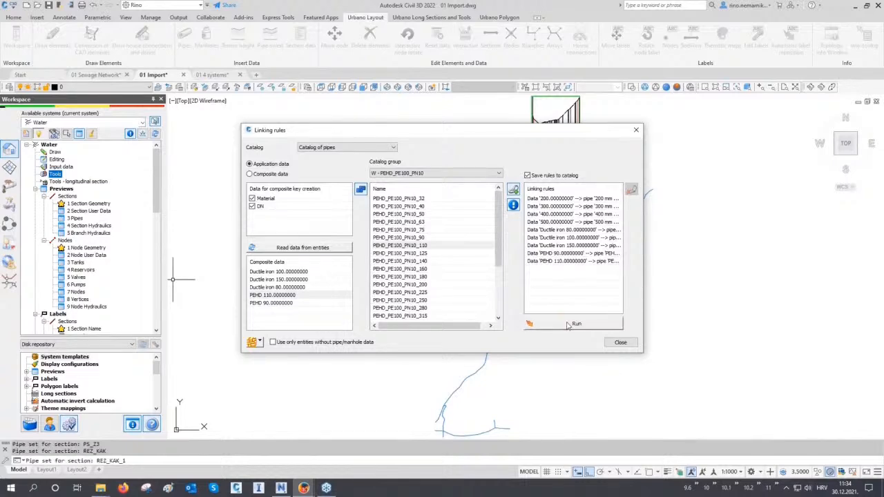
{"action": "left_click", "coordinate": [620, 343]}
{"action": "key", "text": "Escape"}
{"action": "key", "text": "Escape"}
- Examine the pipe walls drawn along the northern longitudinal section's profile and return to the whole network
{"action": "scroll", "coordinate": [452, 254], "scroll_direction": "up", "scroll_amount": 6}
{"action": "scroll", "coordinate": [451, 254], "scroll_direction": "up", "scroll_amount": 10}
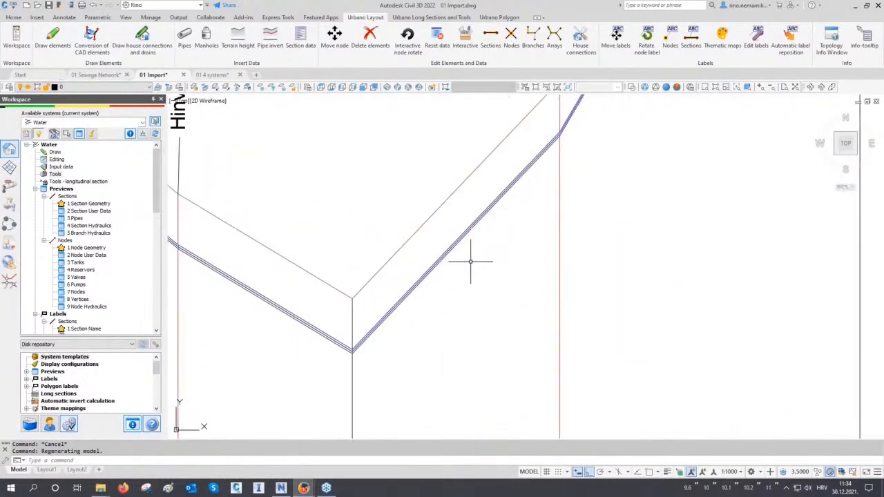
{"action": "scroll", "coordinate": [442, 312], "scroll_direction": "down", "scroll_amount": 8}
{"action": "scroll", "coordinate": [441, 318], "scroll_direction": "down", "scroll_amount": 2}
{"action": "mouse_move", "coordinate": [518, 249]}
{"action": "middle_mouse_down"}
{"action": "mouse_move", "coordinate": [535, 280]}
{"action": "mouse_move", "coordinate": [631, 337]}
{"action": "middle_mouse_up"}
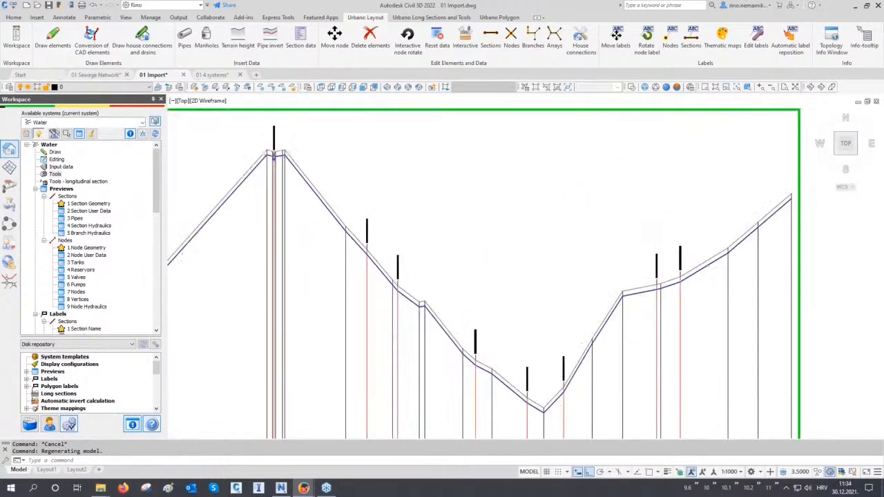
{"action": "scroll", "coordinate": [274, 155], "scroll_direction": "up", "scroll_amount": 5}
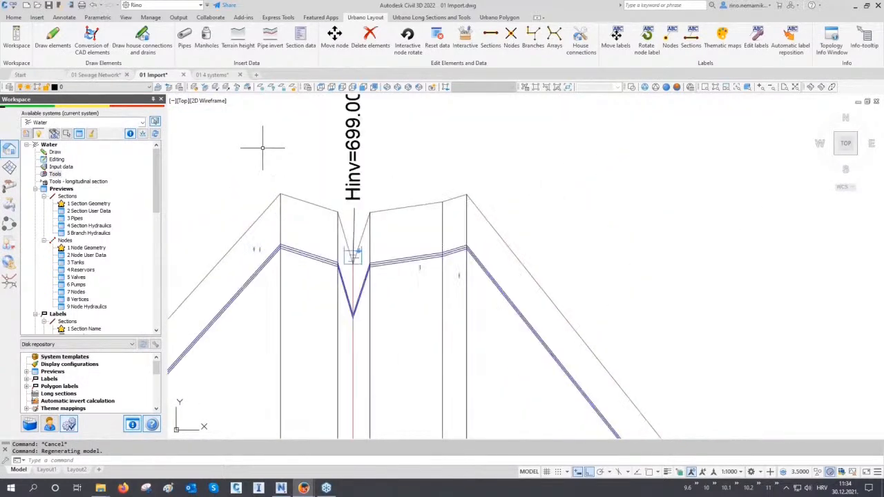
{"action": "middle_click", "coordinate": [262, 147]}
{"action": "middle_click", "coordinate": [262, 147]}
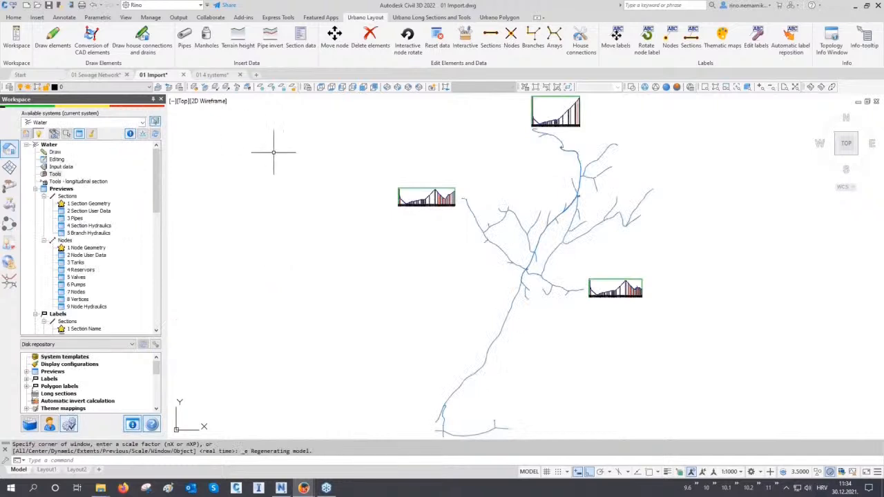
- Review the assigned pipe marks, materials, diameters, wall thickness and roughness in the section Pipes preview, and close it
{"action": "left_click", "coordinate": [74, 219]}
{"action": "double_click", "coordinate": [74, 219]}
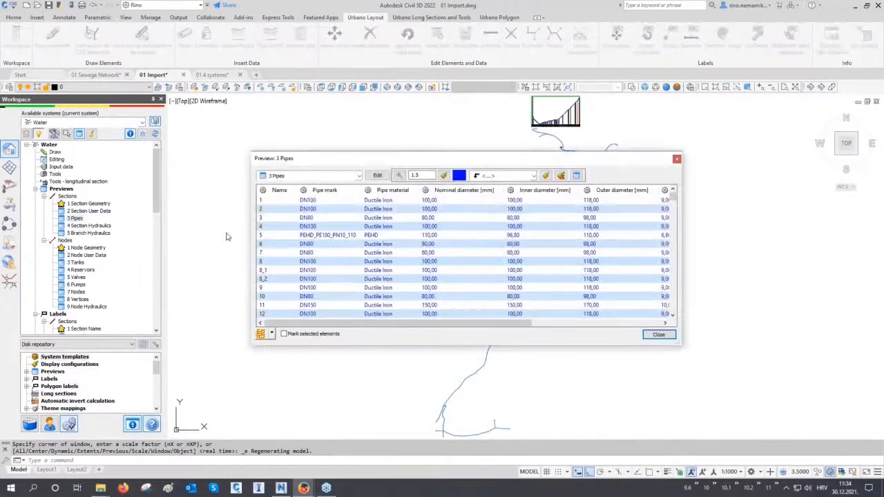
{"action": "scroll", "coordinate": [338, 227], "scroll_direction": "down", "scroll_amount": 6}
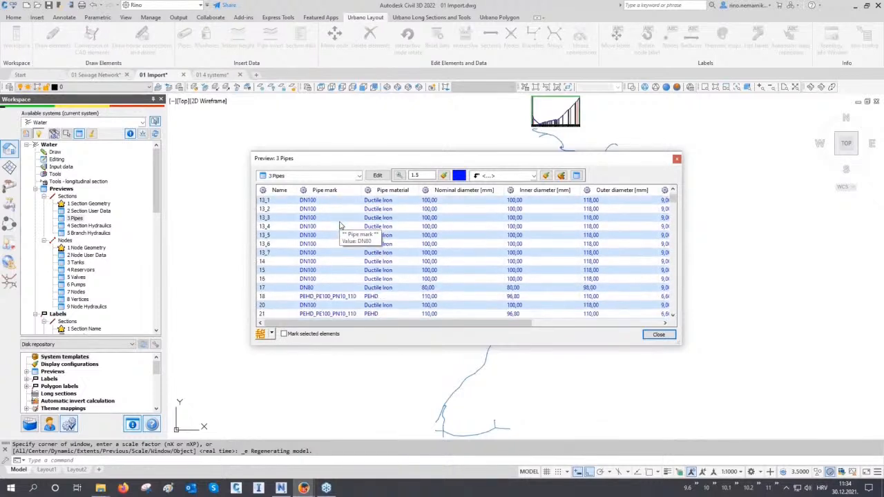
{"action": "scroll", "coordinate": [339, 227], "scroll_direction": "down", "scroll_amount": 10}
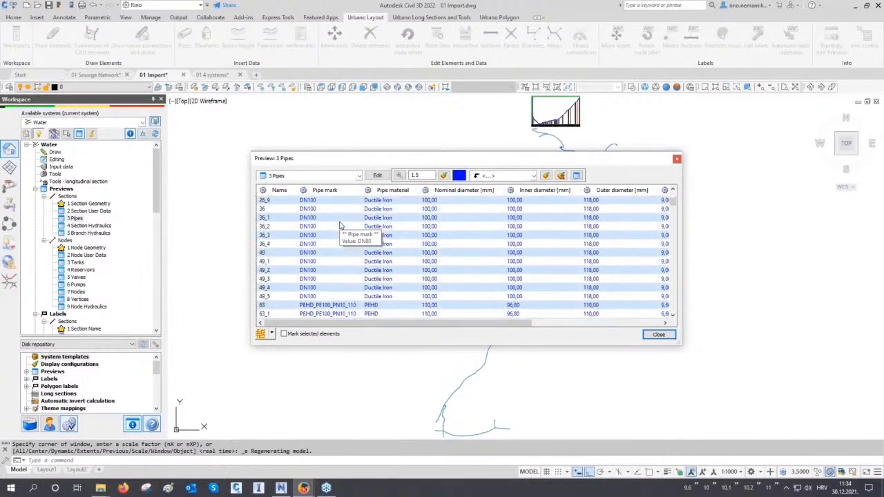
{"action": "scroll", "coordinate": [339, 226], "scroll_direction": "down", "scroll_amount": 1}
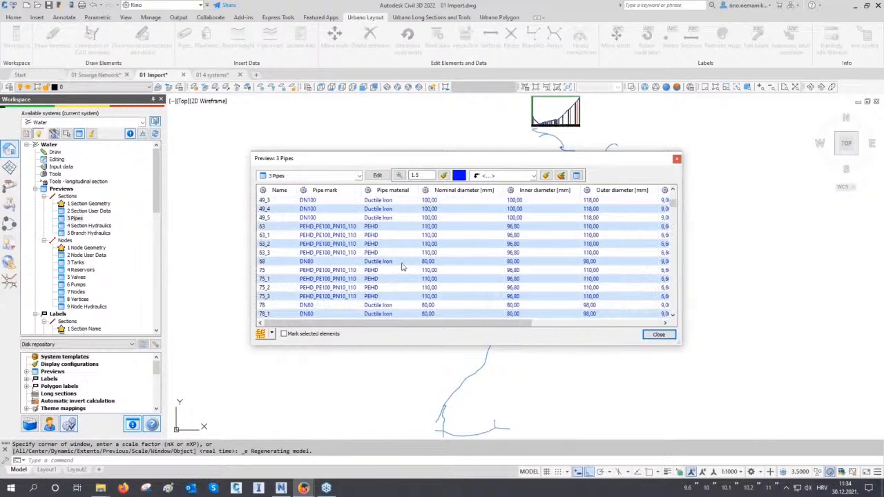
{"action": "left_click_drag", "start_coordinate": [414, 322], "coordinate": [550, 341]}
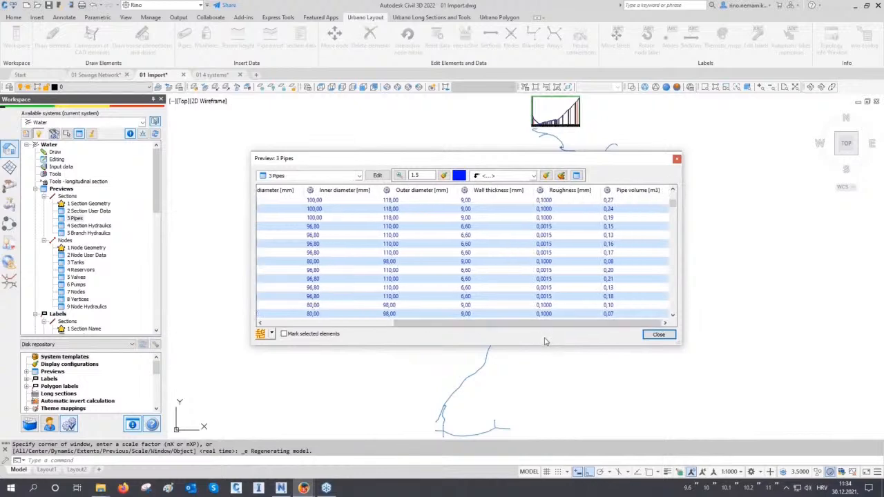
{"action": "key", "text": "Escape"}
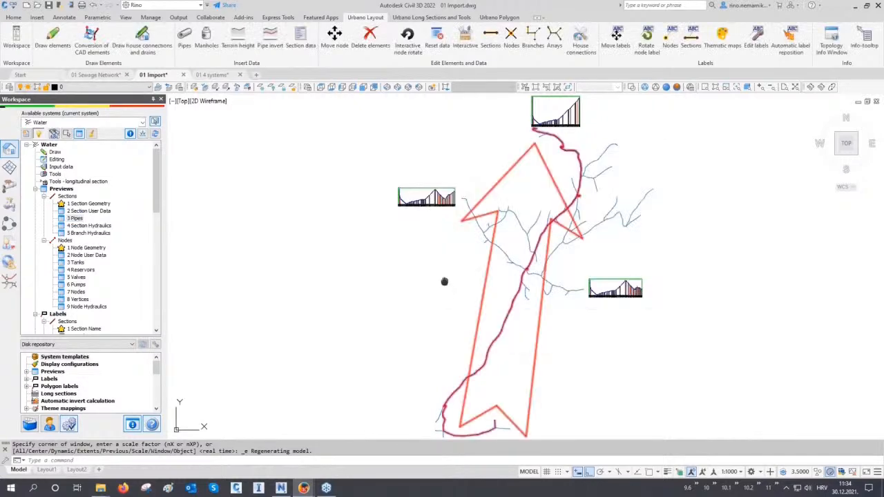
- Run the hydraulic calculation for the Water system with the sum of all defined demands
{"action": "middle_click_drag", "start_coordinate": [430, 286], "coordinate": [626, 284]}
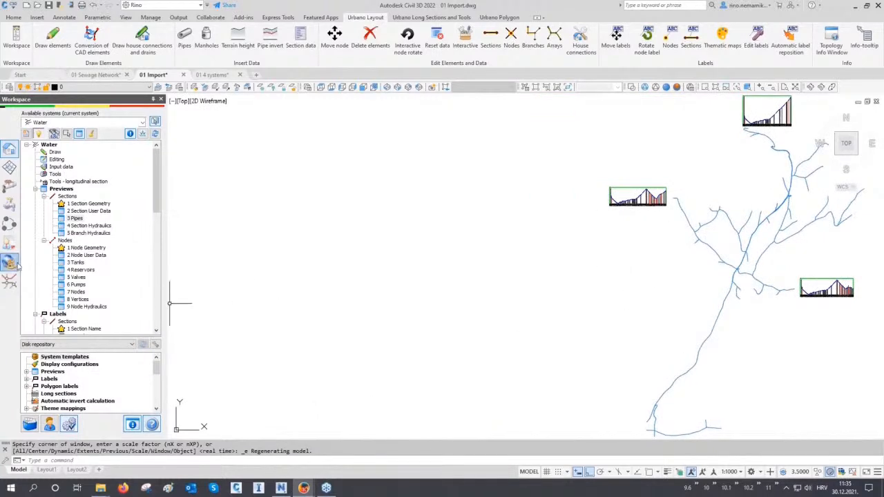
{"action": "left_click", "coordinate": [10, 205]}
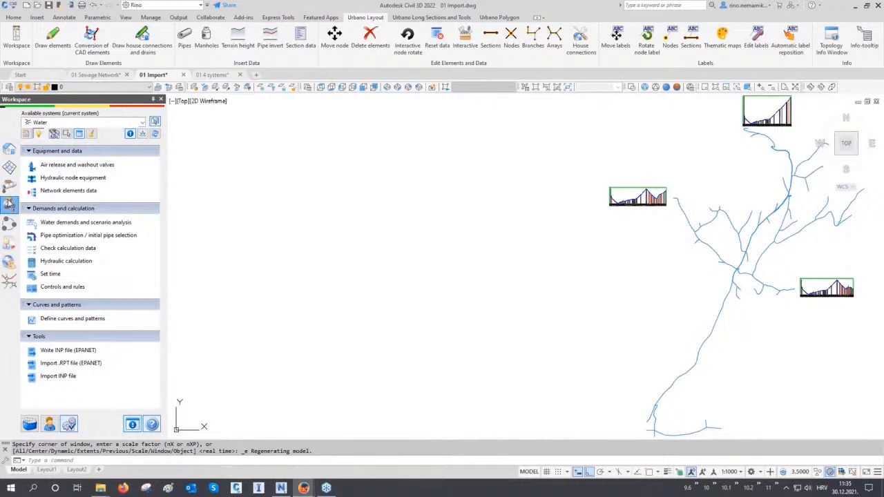
{"action": "left_click", "coordinate": [70, 264]}
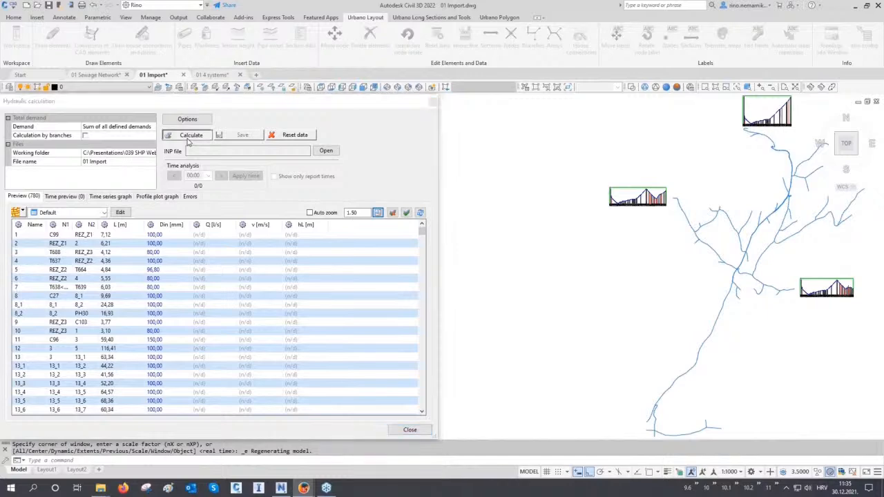
{"action": "left_click", "coordinate": [188, 137]}
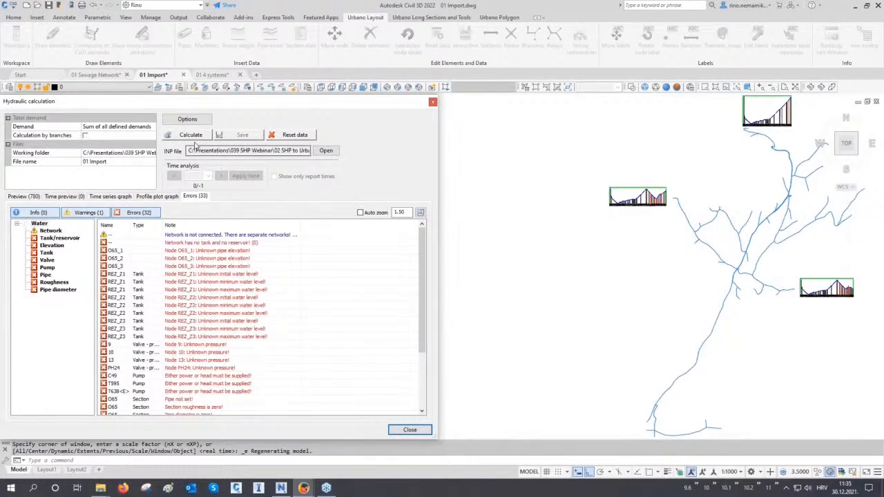
- Open the generated 01 Import INP file in EPANET to view the network map, and close EPANET
{"action": "left_click_drag", "start_coordinate": [190, 150], "coordinate": [341, 154]}
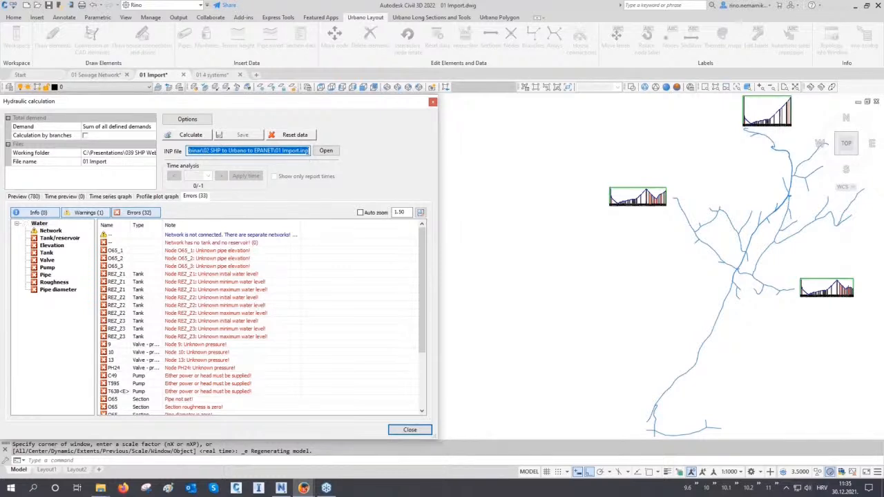
{"action": "left_click", "coordinate": [326, 150]}
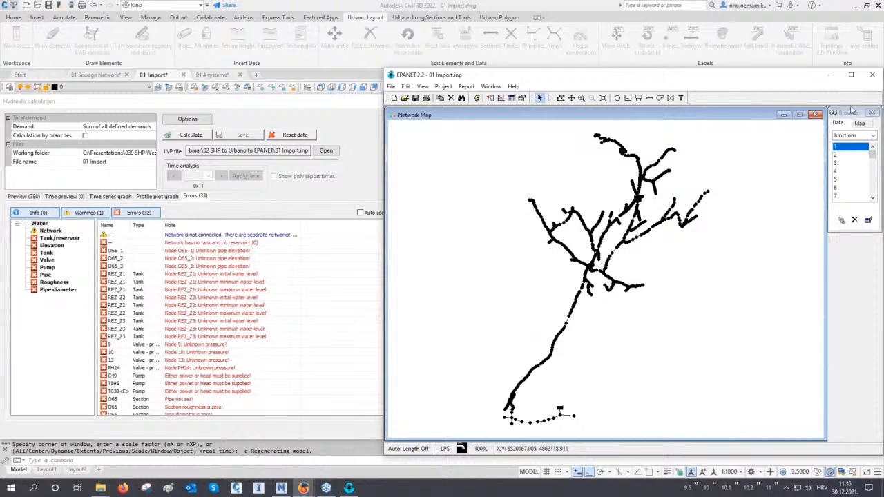
{"action": "left_click", "coordinate": [872, 74]}
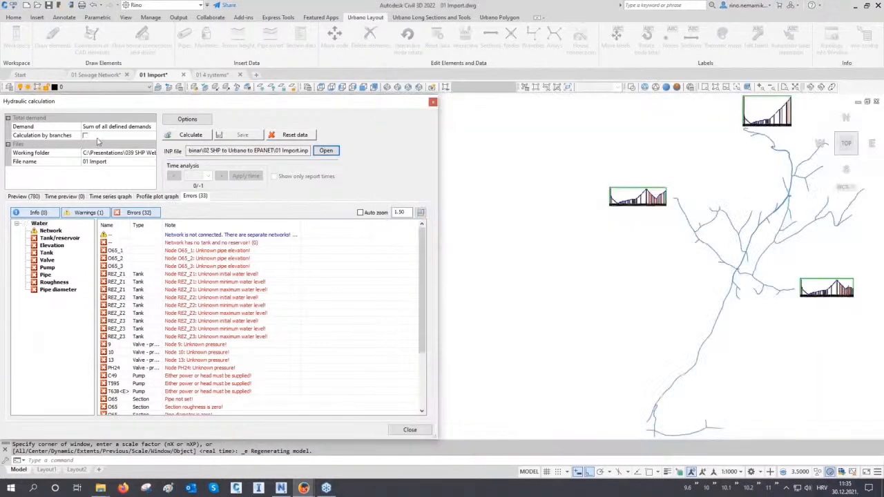
- Rerun the hydraulic calculation by branches and check the simplified network map in EPANET
{"action": "left_click", "coordinate": [85, 136]}
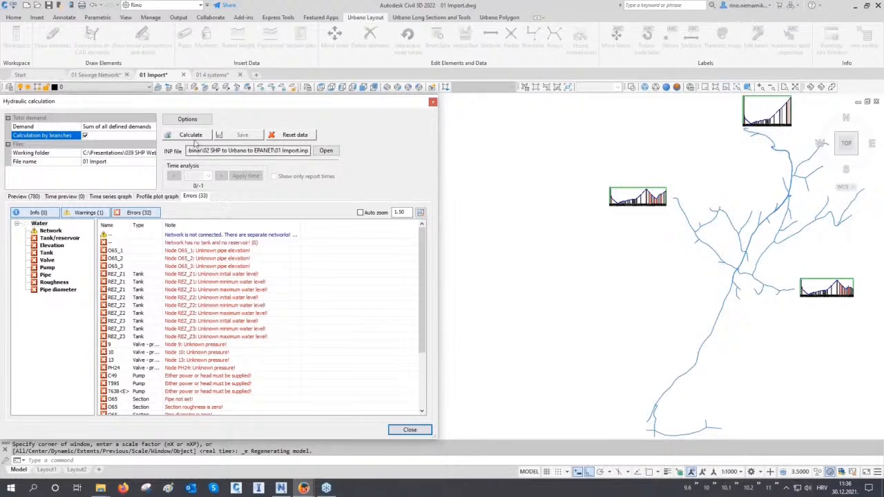
{"action": "left_click", "coordinate": [193, 136]}
{"action": "left_click", "coordinate": [325, 151]}
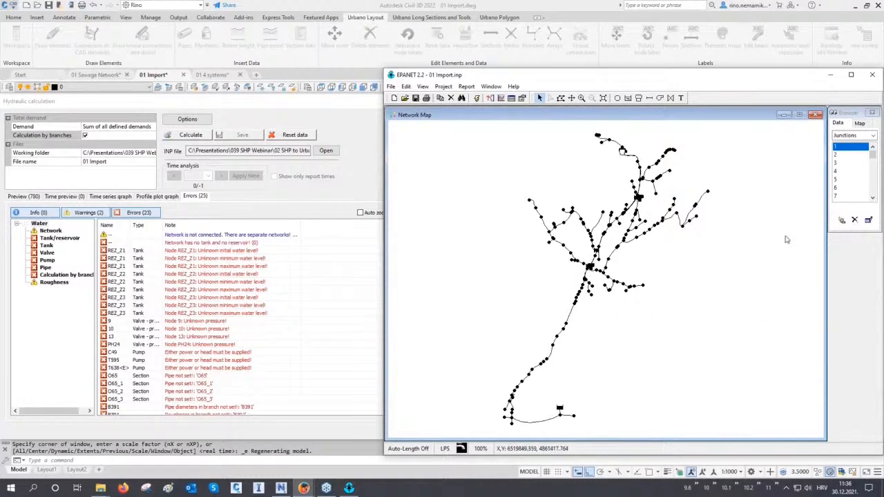
{"action": "left_click", "coordinate": [873, 76]}
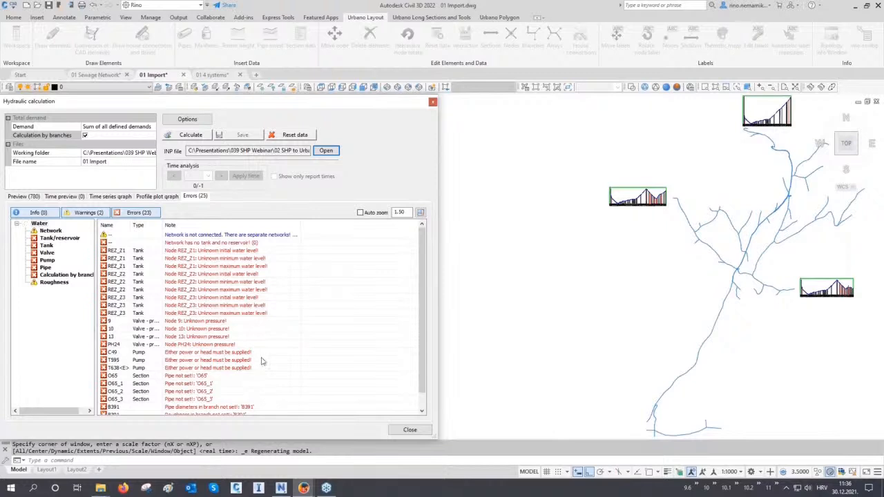
- Inspect the Network and Tank/reservoir entries in the calculation errors and locate the affected parts in the drawing
{"action": "left_click", "coordinate": [50, 231]}
{"action": "left_click", "coordinate": [199, 235]}
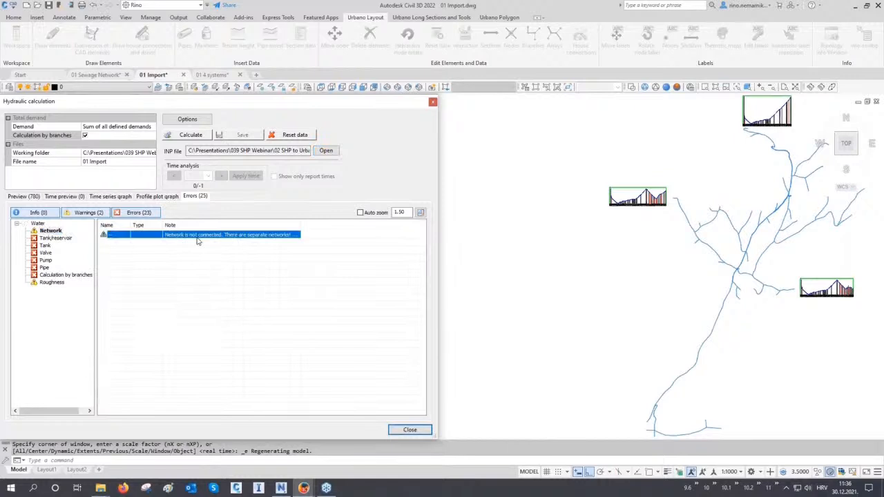
{"action": "left_click", "coordinate": [60, 238]}
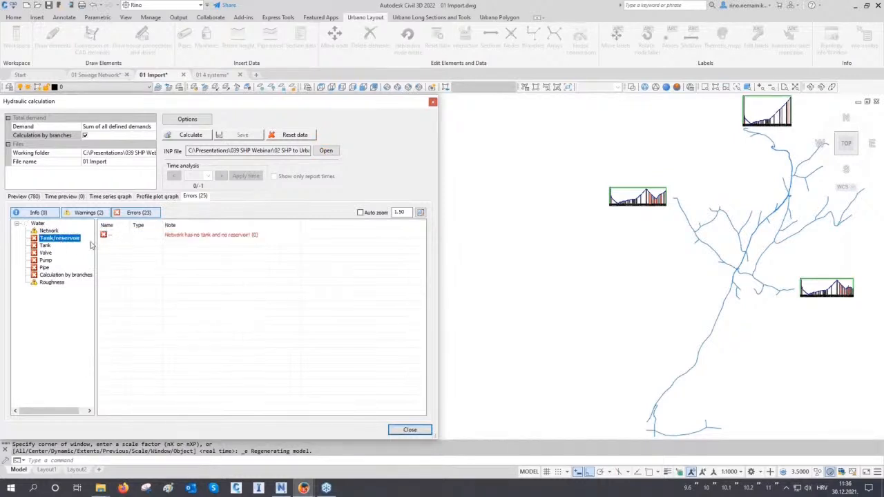
{"action": "left_click", "coordinate": [191, 237]}
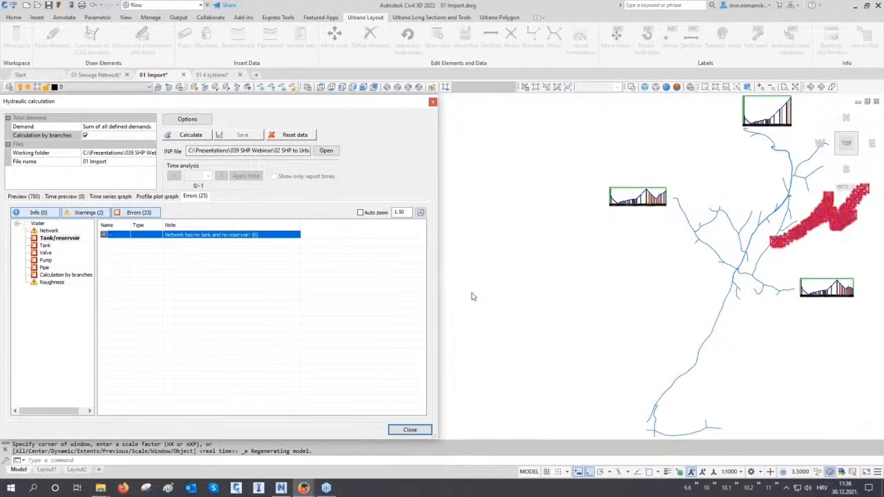
- Go through the Tank errors for nodes REZ_Z1, REZ_Z2 and REZ_Z3, locating each tank in the drawing
{"action": "left_click", "coordinate": [46, 246]}
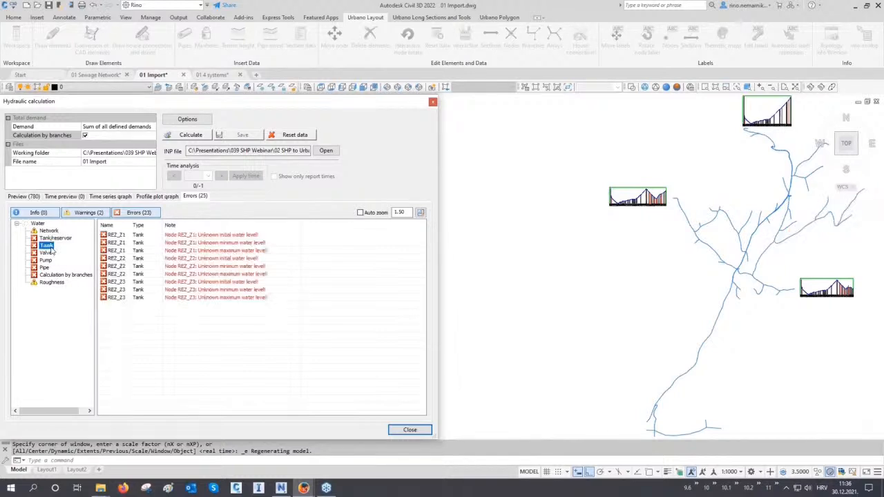
{"action": "left_click", "coordinate": [210, 237]}
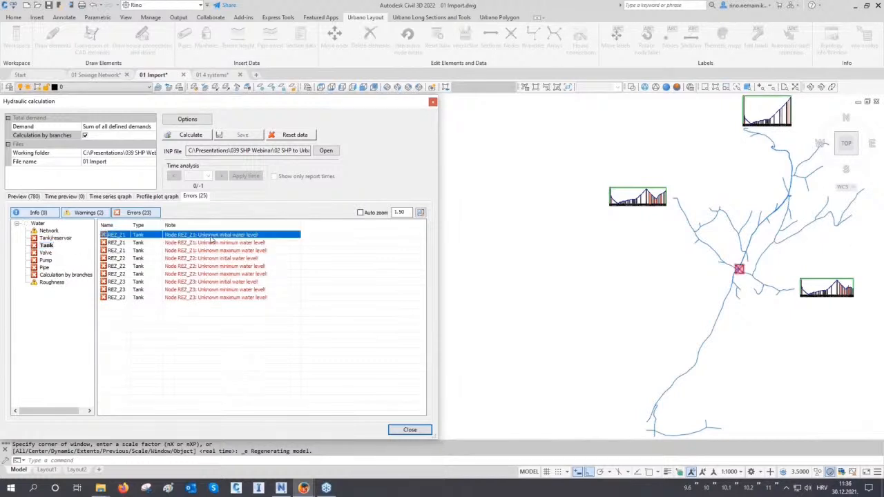
{"action": "key", "text": "Down"}
{"action": "key", "text": "Down"}
{"action": "key", "text": "Down"}
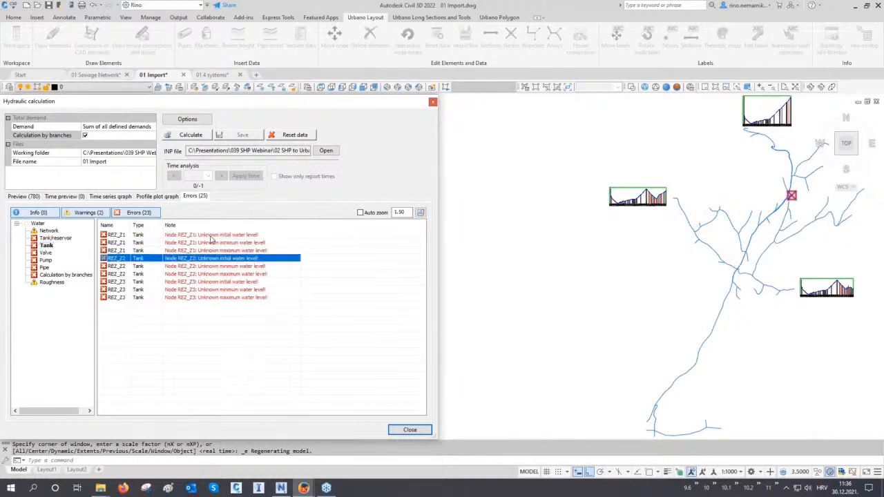
{"action": "key", "text": "Down"}
{"action": "key", "text": "Down"}
{"action": "key", "text": "Down"}
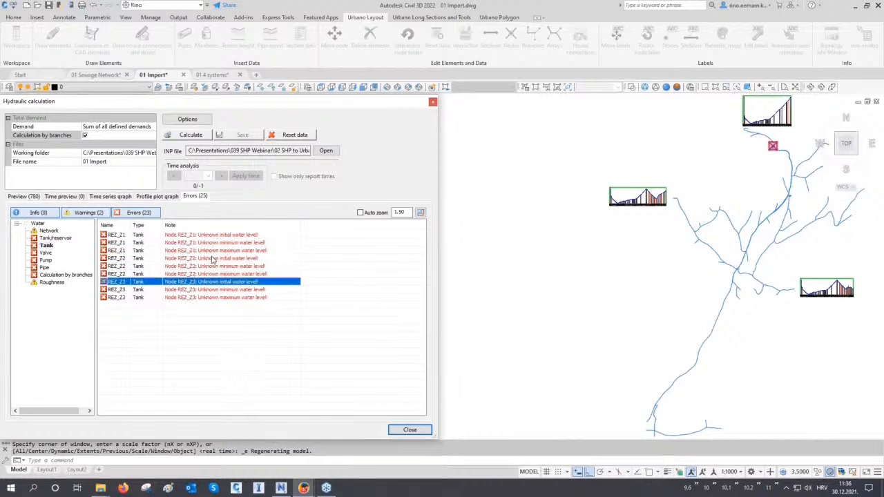
{"action": "key", "text": "Down"}
{"action": "key", "text": "Down"}
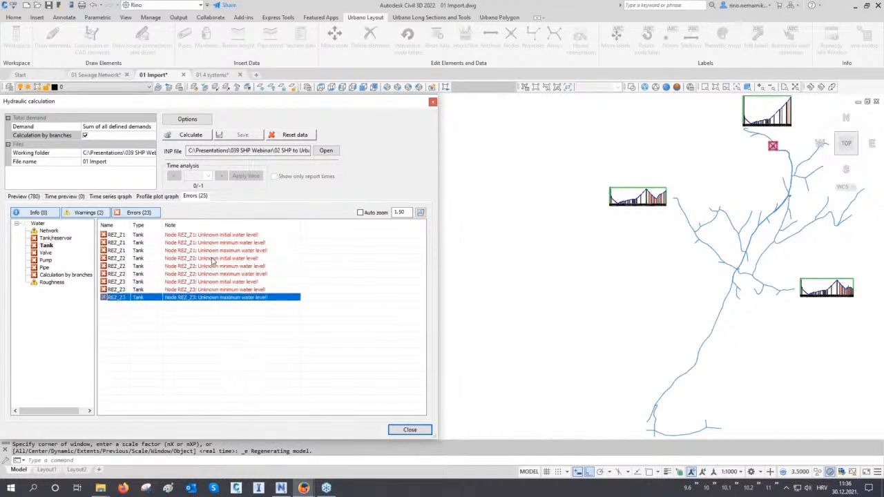
- Go through the Valve and Pump errors one by one, locating each affected element in the drawing
{"action": "left_click", "coordinate": [47, 255]}
{"action": "left_click", "coordinate": [167, 236]}
{"action": "key", "text": "Down"}
{"action": "key", "text": "Down"}
{"action": "left_click", "coordinate": [57, 261]}
{"action": "left_click", "coordinate": [179, 235]}
{"action": "key", "text": "Down"}
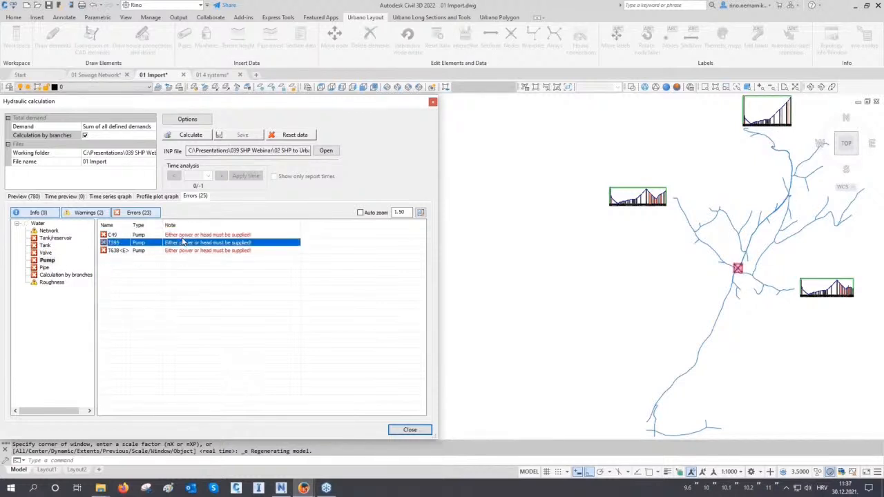
{"action": "key", "text": "Down"}
- Review the Pipe errors and the Roughness warning for branch B391 in the drawing, and close the hydraulic calculation
{"action": "left_click", "coordinate": [46, 268]}
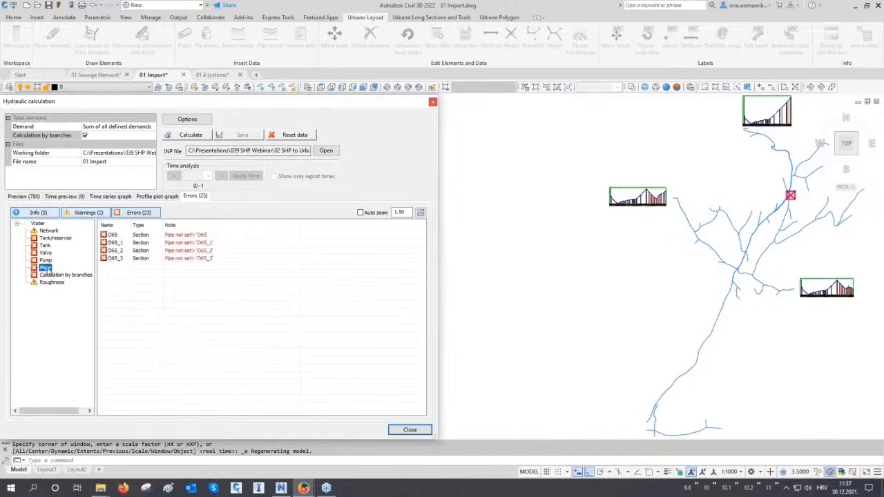
{"action": "left_click", "coordinate": [182, 235]}
{"action": "key", "text": "Down"}
{"action": "key", "text": "Down"}
{"action": "key", "text": "Down"}
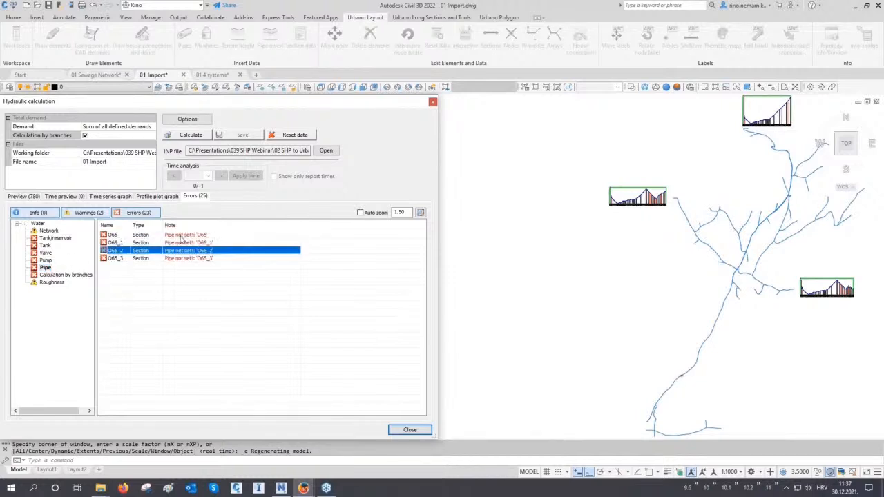
{"action": "left_click", "coordinate": [54, 282]}
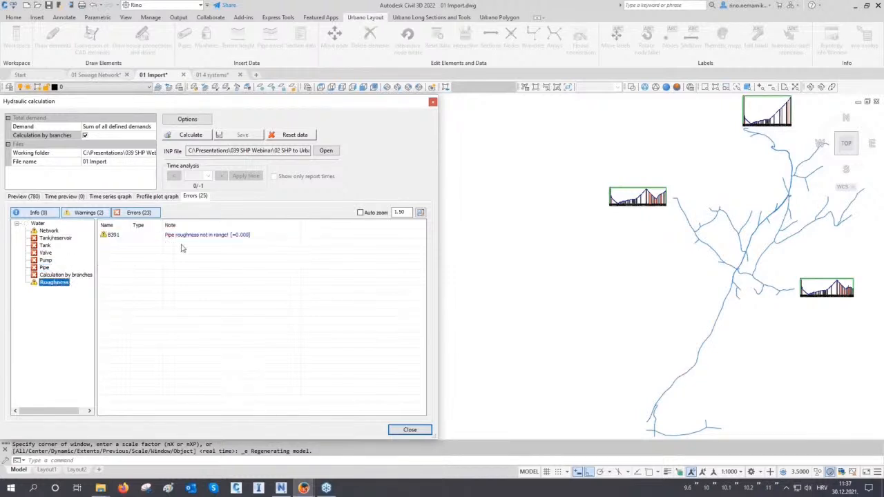
{"action": "left_click", "coordinate": [189, 236]}
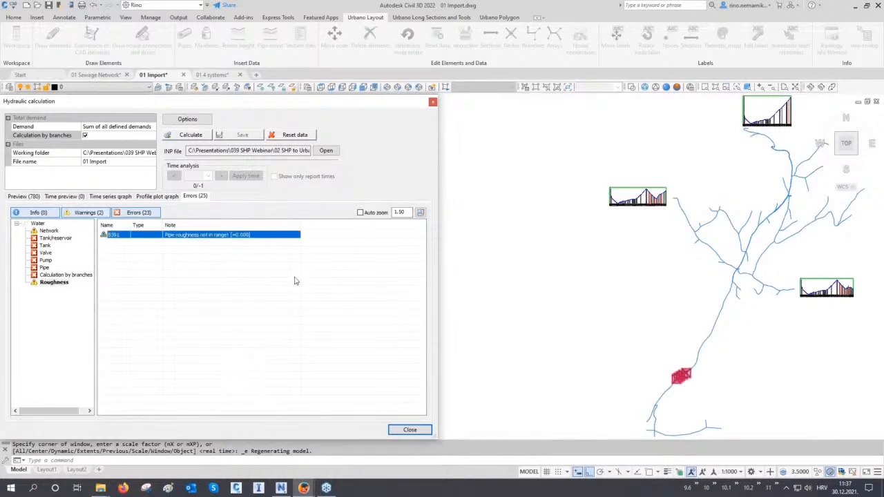
{"action": "left_click", "coordinate": [409, 429]}
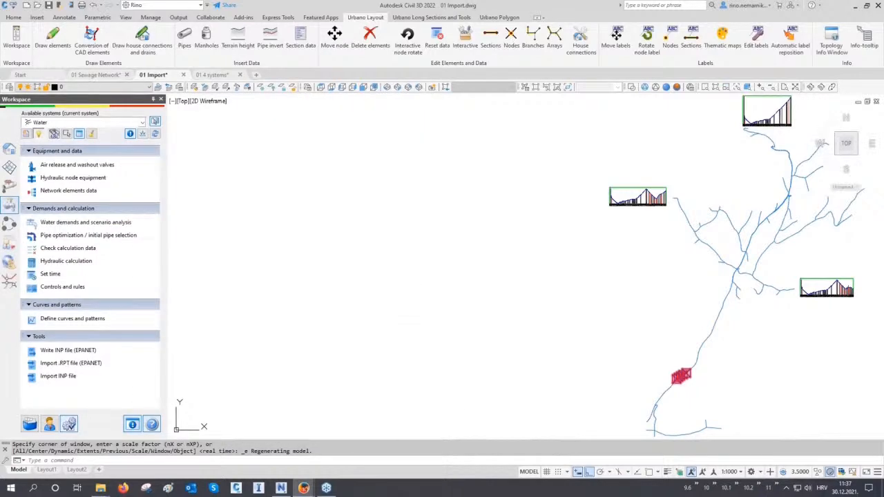
- Inspect closely the three-way junction at node PH27 for nodes overlapping at the same location
{"action": "key", "text": "Escape"}
{"action": "scroll", "coordinate": [668, 263], "scroll_direction": "up", "scroll_amount": 5}
{"action": "scroll", "coordinate": [664, 263], "scroll_direction": "up", "scroll_amount": 5}
{"action": "middle_click_drag", "start_coordinate": [645, 251], "coordinate": [589, 279]}
{"action": "scroll", "coordinate": [568, 278], "scroll_direction": "up", "scroll_amount": 10}
{"action": "scroll", "coordinate": [514, 267], "scroll_direction": "up", "scroll_amount": 2}
{"action": "middle_click_drag", "start_coordinate": [482, 273], "coordinate": [477, 241]}
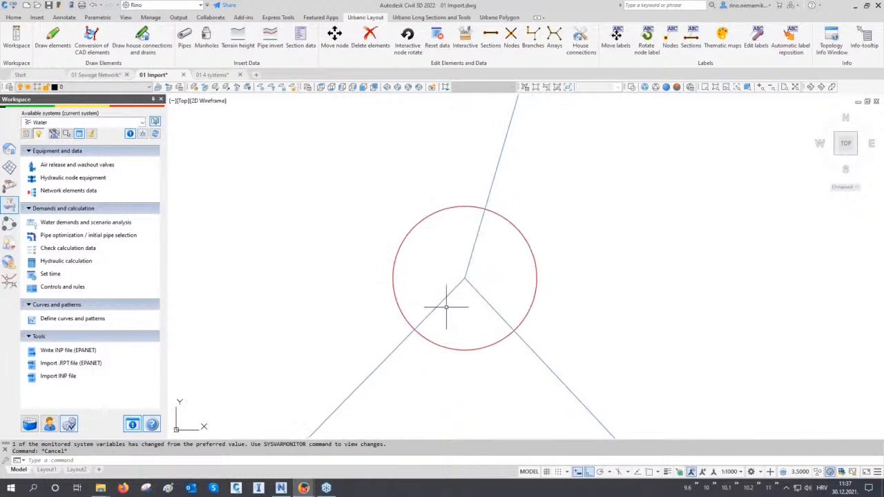
{"action": "middle_click_drag", "start_coordinate": [469, 258], "coordinate": [465, 272]}
{"action": "scroll", "coordinate": [481, 224], "scroll_direction": "up", "scroll_amount": 4}
{"action": "scroll", "coordinate": [477, 219], "scroll_direction": "up", "scroll_amount": 6}
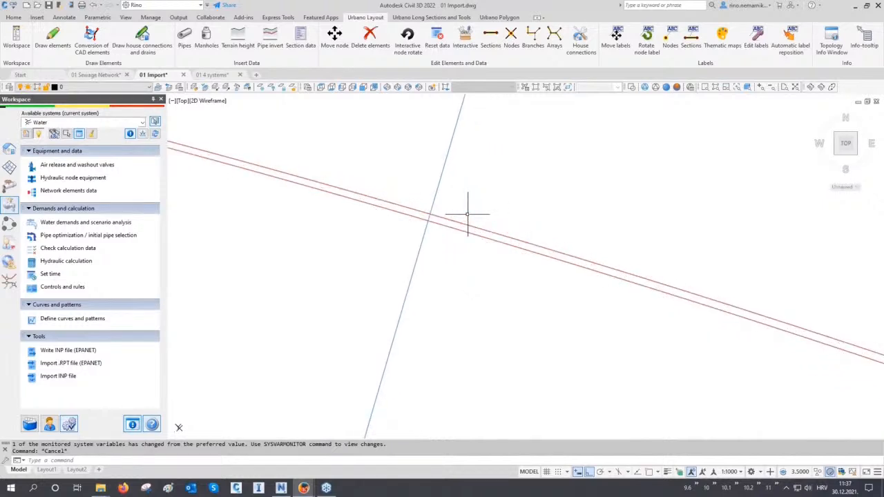
{"action": "scroll", "coordinate": [431, 221], "scroll_direction": "down", "scroll_amount": 4}
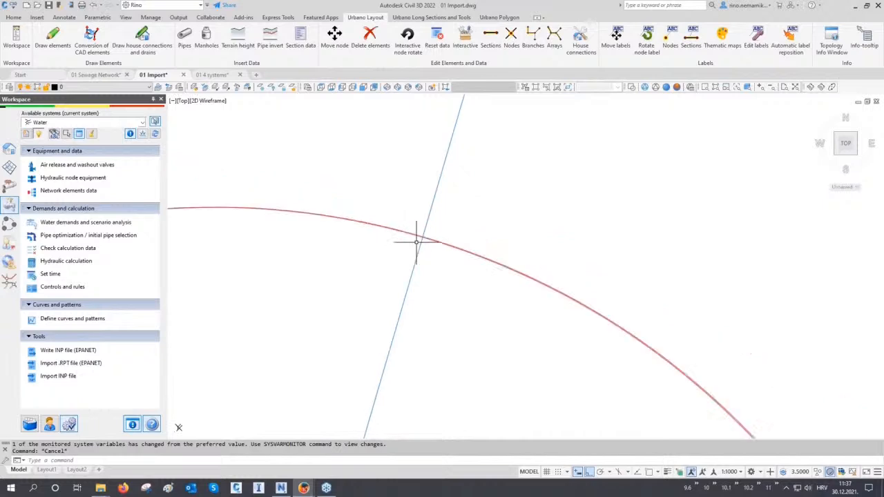
{"action": "scroll", "coordinate": [408, 250], "scroll_direction": "down", "scroll_amount": 6}
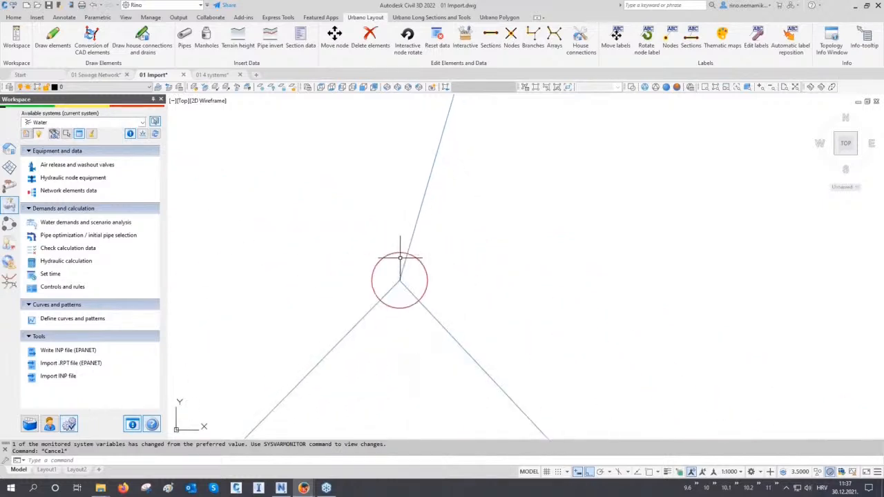
{"action": "middle_click_drag", "start_coordinate": [397, 264], "coordinate": [385, 282]}
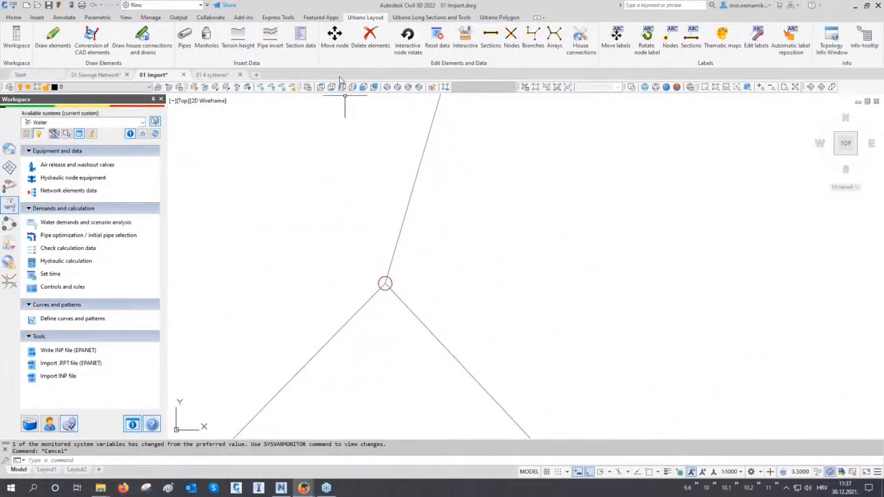
- Move the overlapping end node of section 245 a short distance away from junction node PH27
{"action": "left_click", "coordinate": [334, 38]}
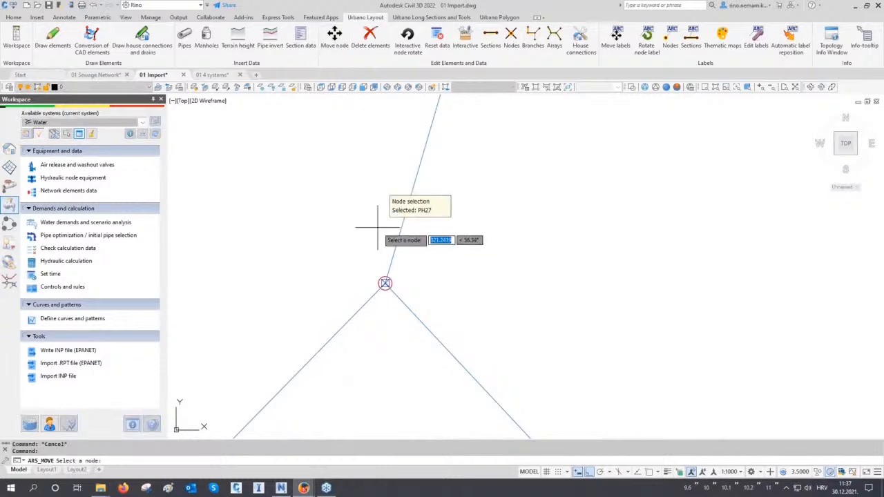
{"action": "scroll", "coordinate": [378, 259], "scroll_direction": "up", "scroll_amount": 1}
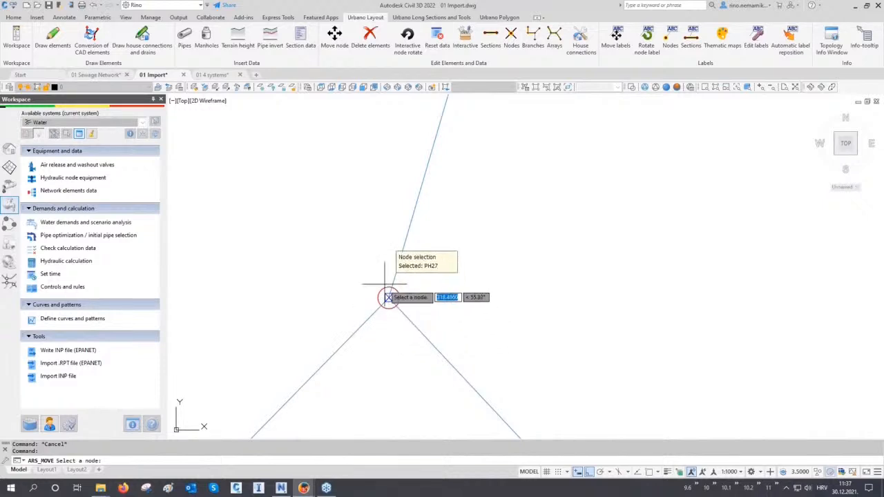
{"action": "left_click", "coordinate": [397, 333]}
{"action": "scroll", "coordinate": [339, 263], "scroll_direction": "down", "scroll_amount": 4}
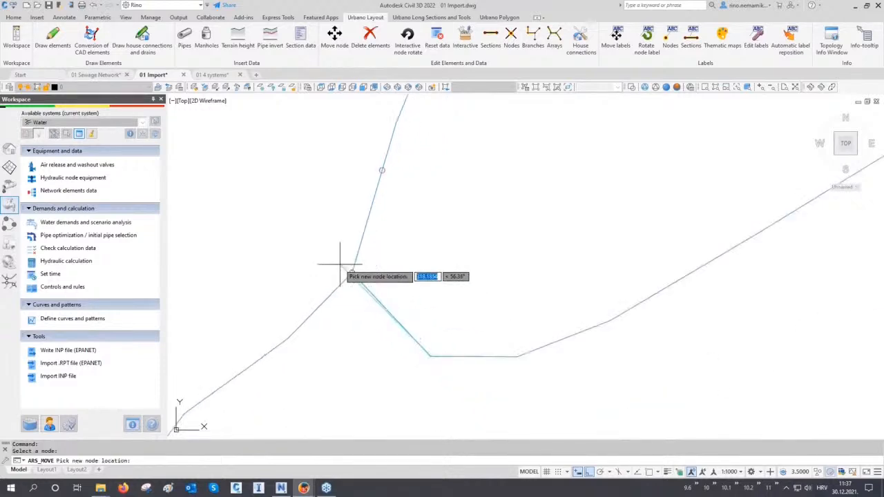
{"action": "scroll", "coordinate": [361, 270], "scroll_direction": "up", "scroll_amount": 2}
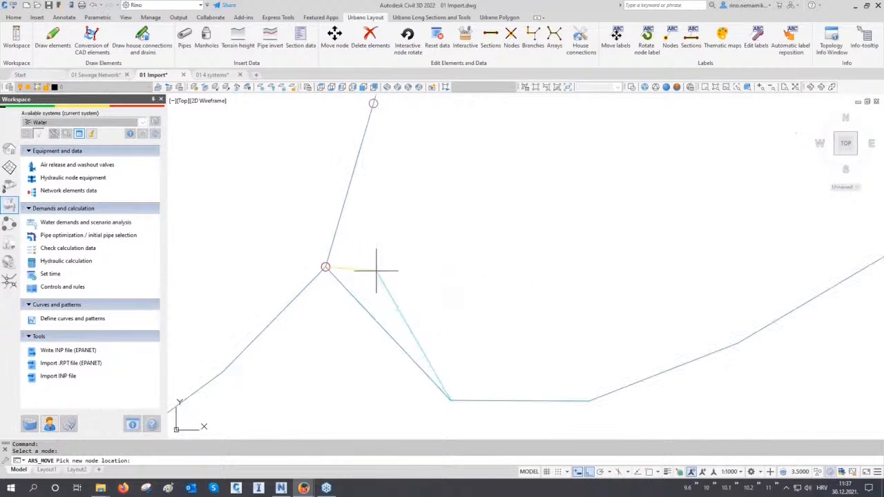
{"action": "left_click", "coordinate": [376, 271]}
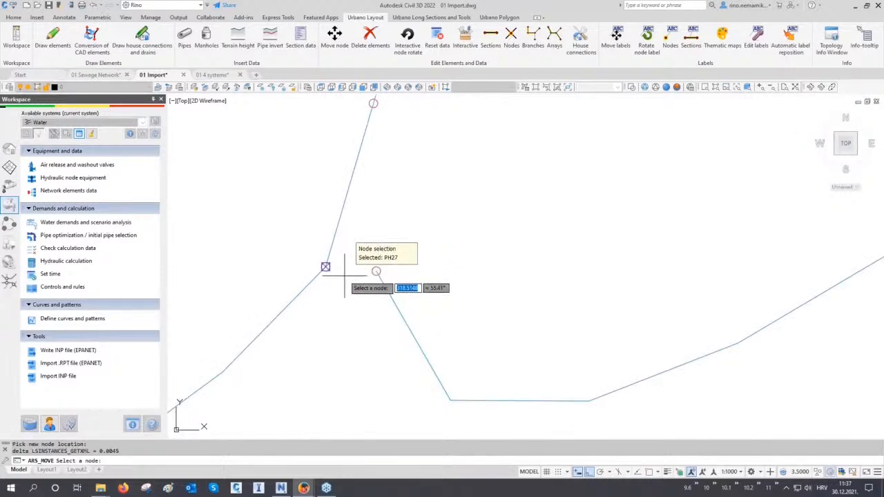
{"action": "key", "text": "Return"}
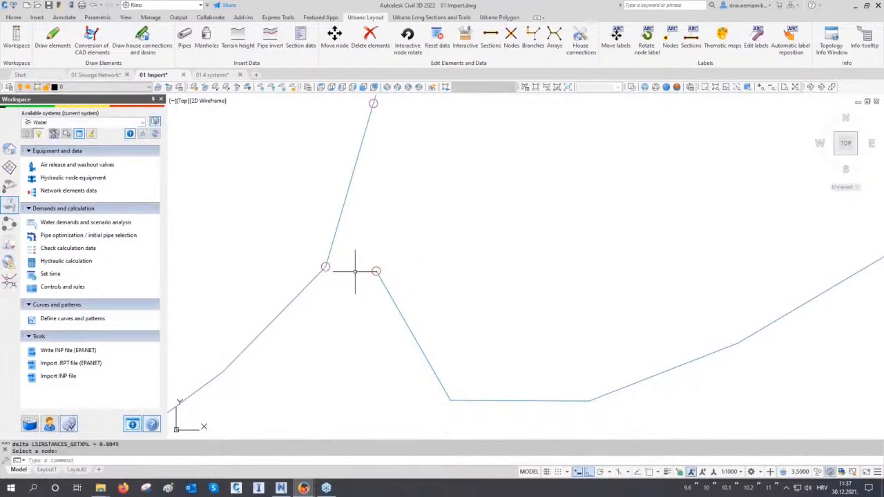
- Reconnect the starting node of section 245 to junction node PH27, with merging of branches enabled
{"action": "left_click", "coordinate": [491, 45]}
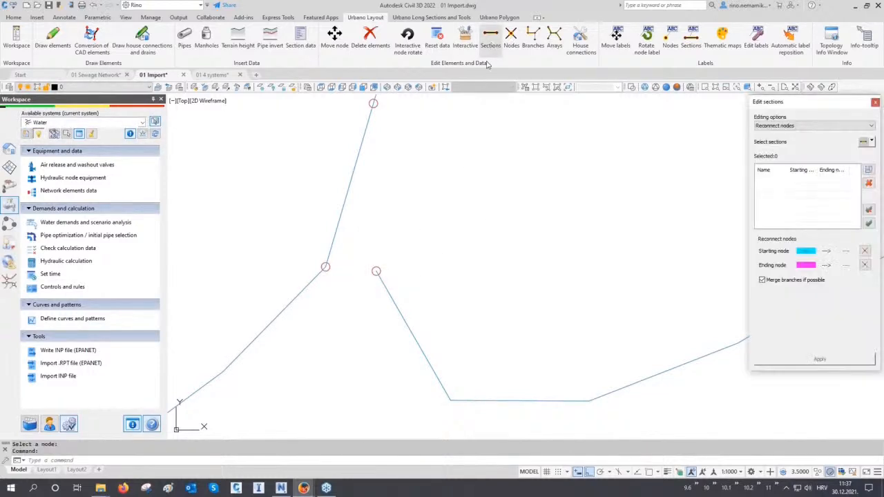
{"action": "left_click", "coordinate": [775, 127]}
{"action": "left_click", "coordinate": [775, 128]}
{"action": "left_click", "coordinate": [863, 143]}
{"action": "left_click", "coordinate": [400, 314]}
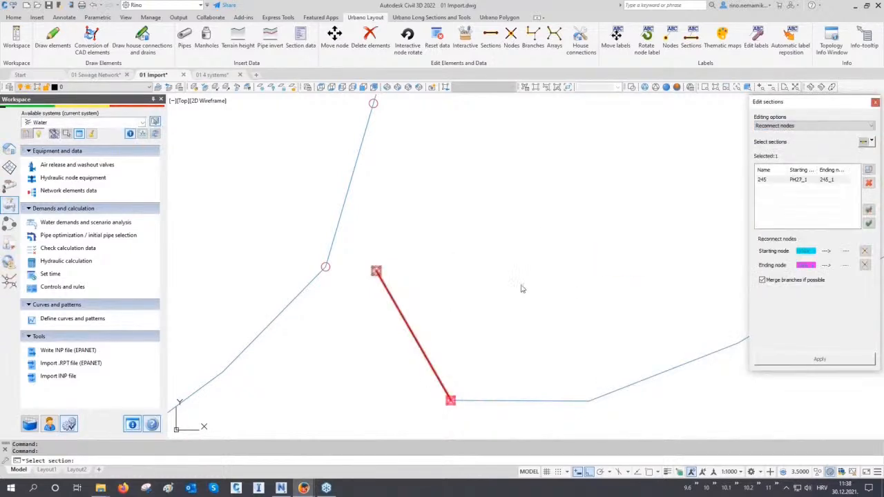
{"action": "left_click", "coordinate": [864, 250]}
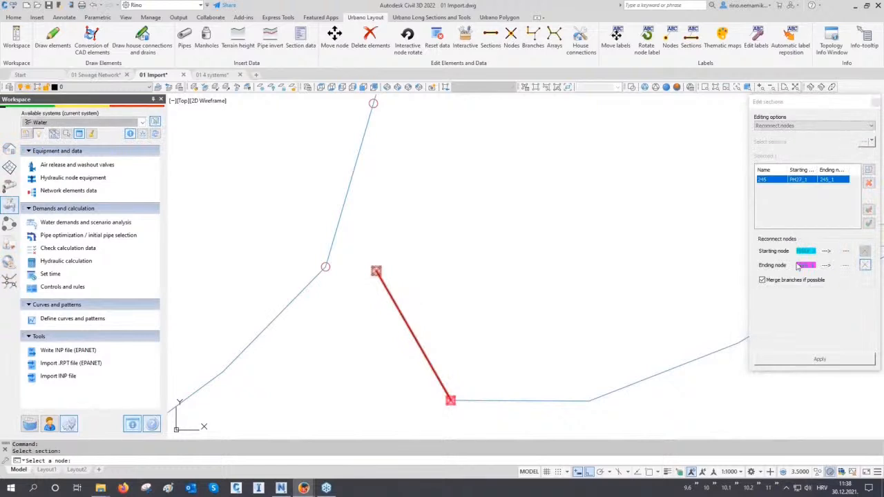
{"action": "left_click", "coordinate": [325, 267]}
{"action": "left_click", "coordinate": [820, 359]}
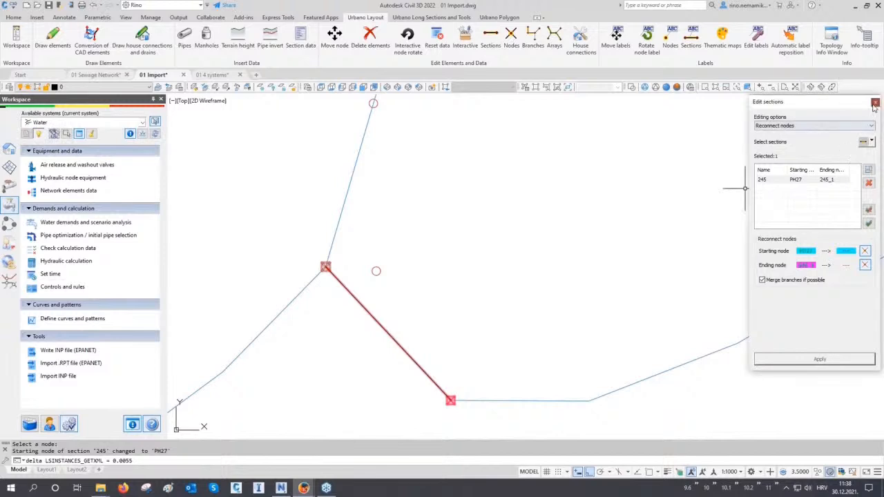
- Check with a trial move of node PH27 that all three sections follow it, and cancel the move
{"action": "scroll", "coordinate": [298, 266], "scroll_direction": "up", "scroll_amount": 2}
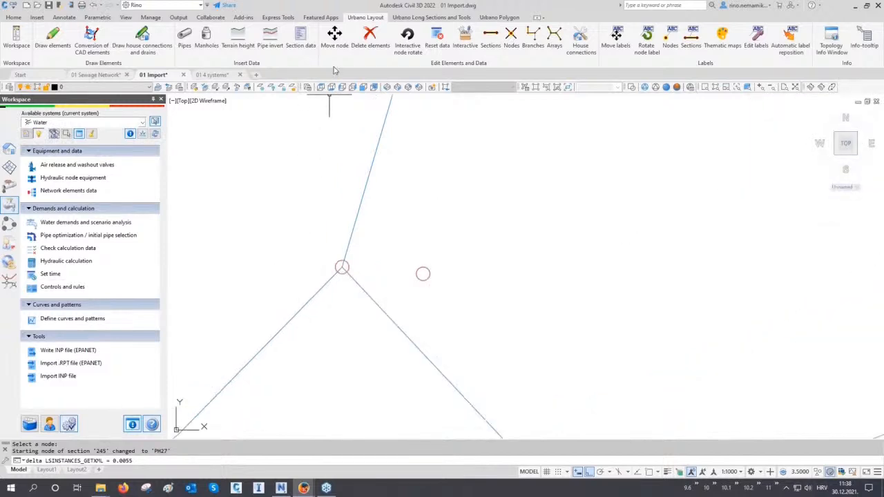
{"action": "left_click", "coordinate": [334, 35]}
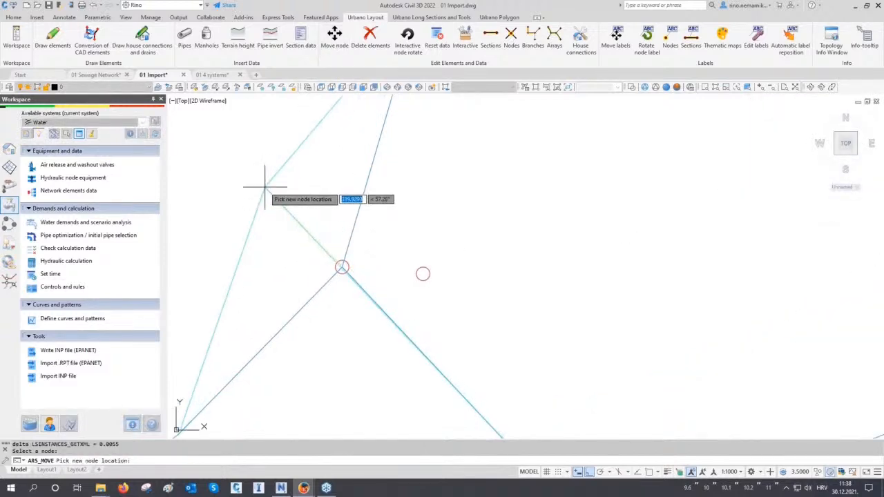
{"action": "key", "text": "Escape"}
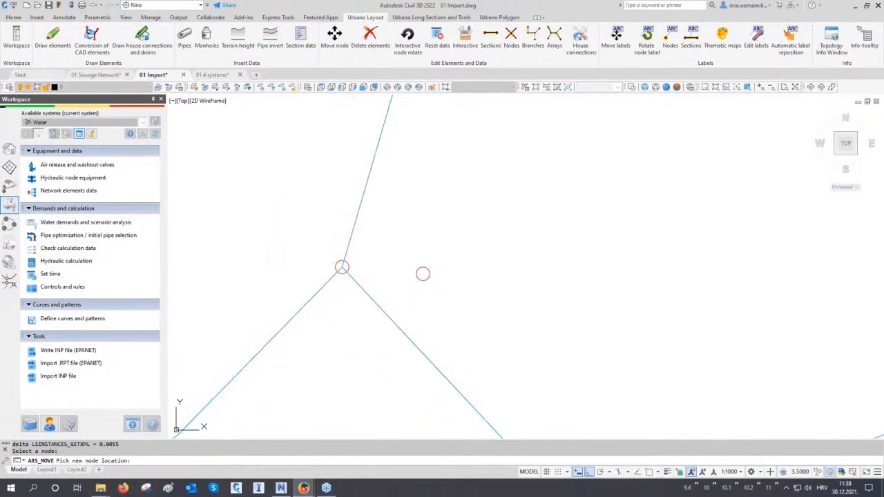
{"action": "key", "text": "Escape"}
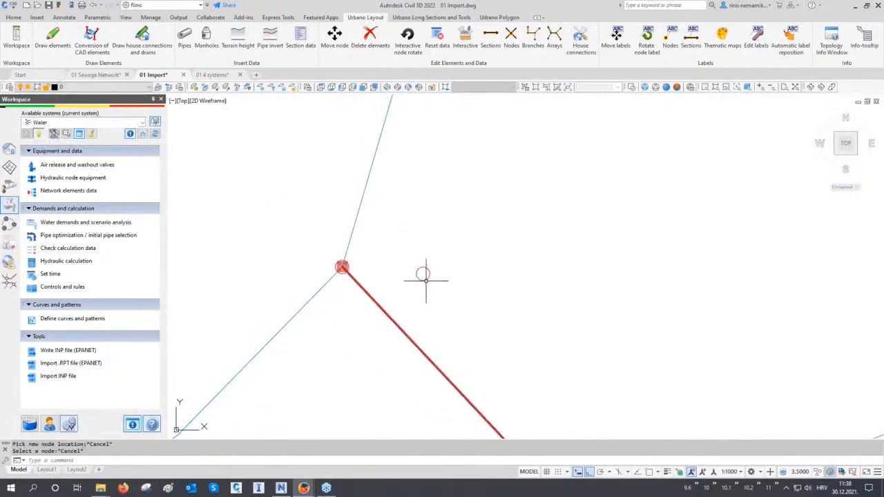
- Delete the orphaned node beside junction PH27 and show the whole network
{"action": "left_click", "coordinate": [370, 38]}
{"action": "left_click", "coordinate": [469, 179]}
{"action": "left_click", "coordinate": [391, 312]}
{"action": "key", "text": "Return"}
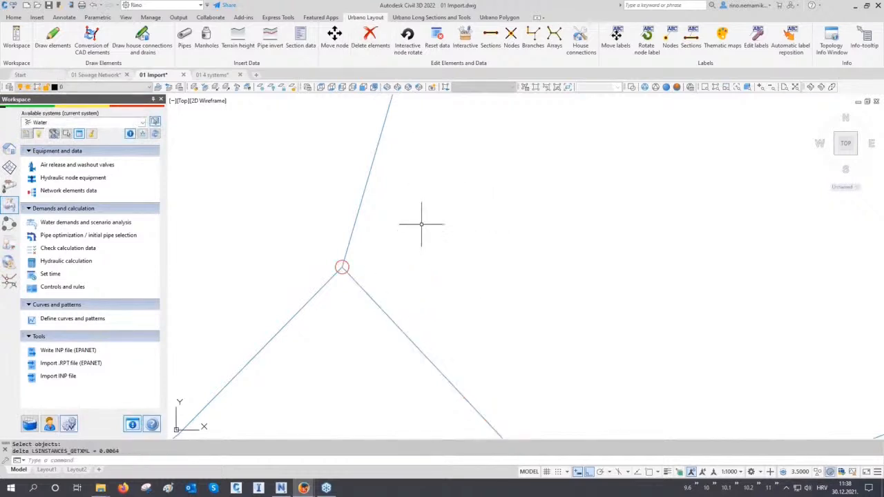
{"action": "middle_click", "coordinate": [421, 216]}
{"action": "middle_click", "coordinate": [421, 217]}
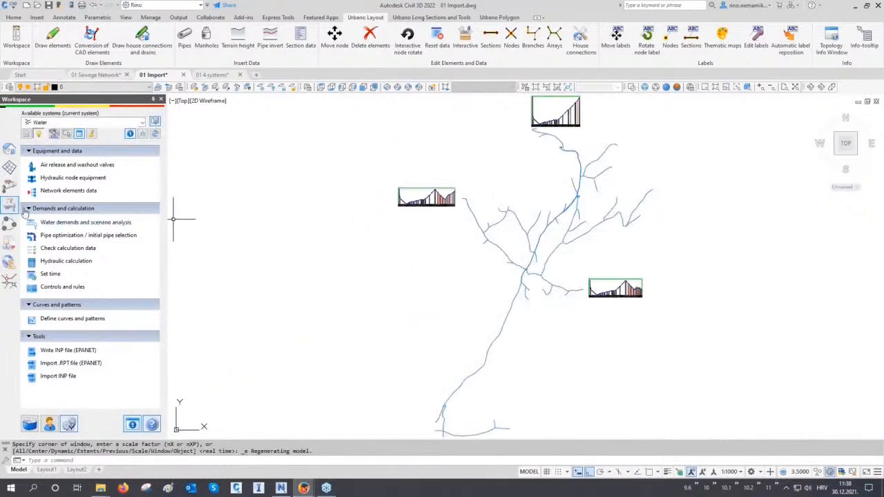
- Review the 3 Pipes preview sorted by nominal diameter, marking sections O65 to O65_3, which lack pipe data, in the drawing
{"action": "left_click", "coordinate": [10, 149]}
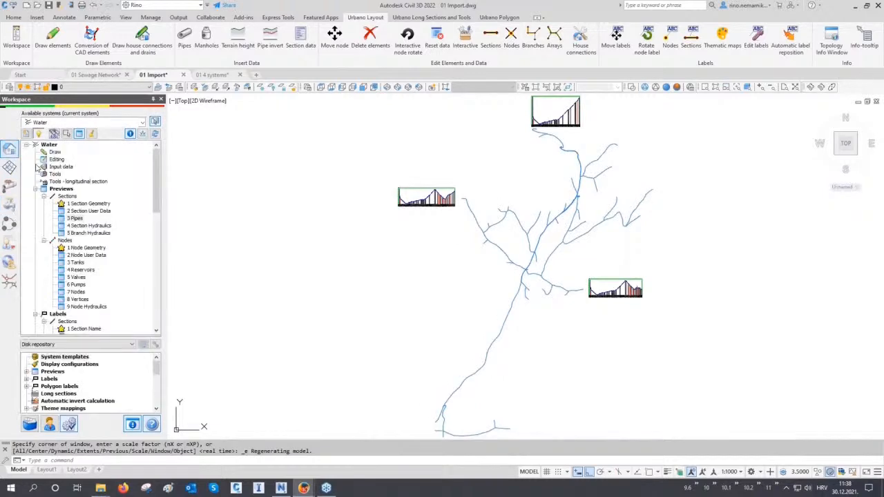
{"action": "double_click", "coordinate": [73, 218]}
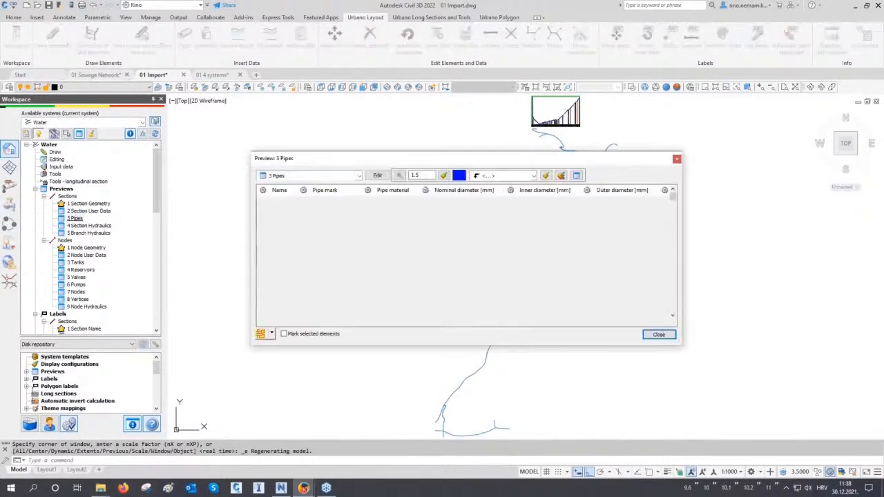
{"action": "left_click", "coordinate": [462, 191]}
{"action": "left_click", "coordinate": [304, 332]}
{"action": "left_click", "coordinate": [445, 200]}
{"action": "left_click", "coordinate": [437, 228], "text": "shift"}
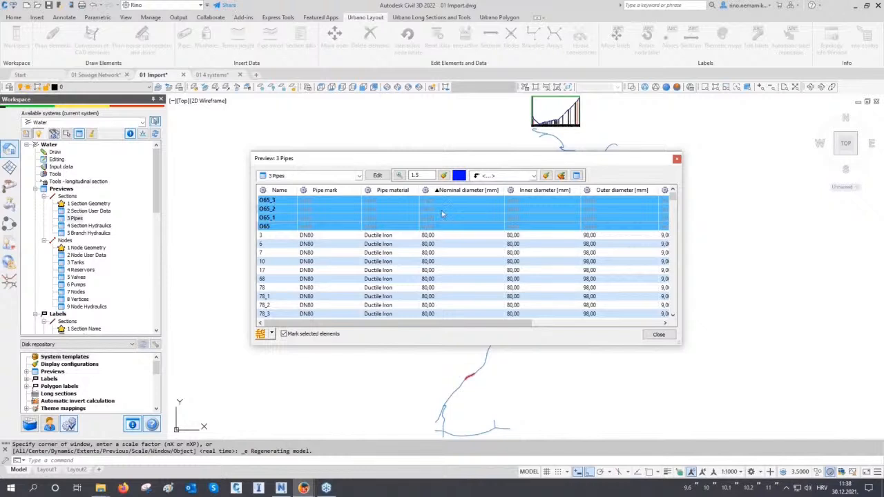
- Check the 2 Section User Data preview sorted by DN, and select the four sections O65 to O65_3
{"action": "left_click", "coordinate": [310, 179]}
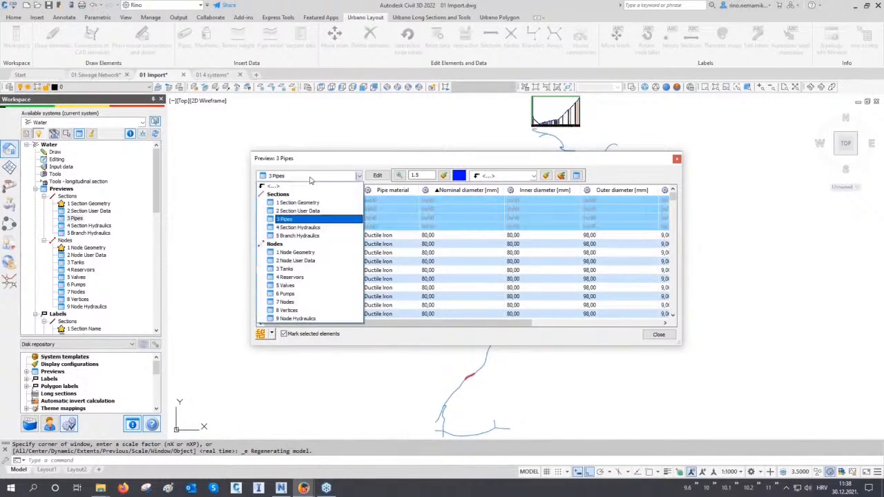
{"action": "left_click", "coordinate": [314, 213]}
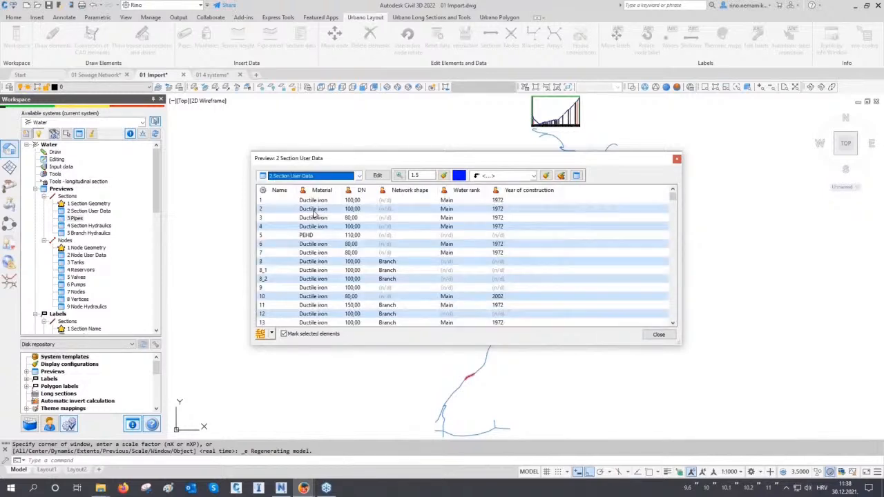
{"action": "left_click", "coordinate": [364, 191]}
{"action": "left_click", "coordinate": [360, 201]}
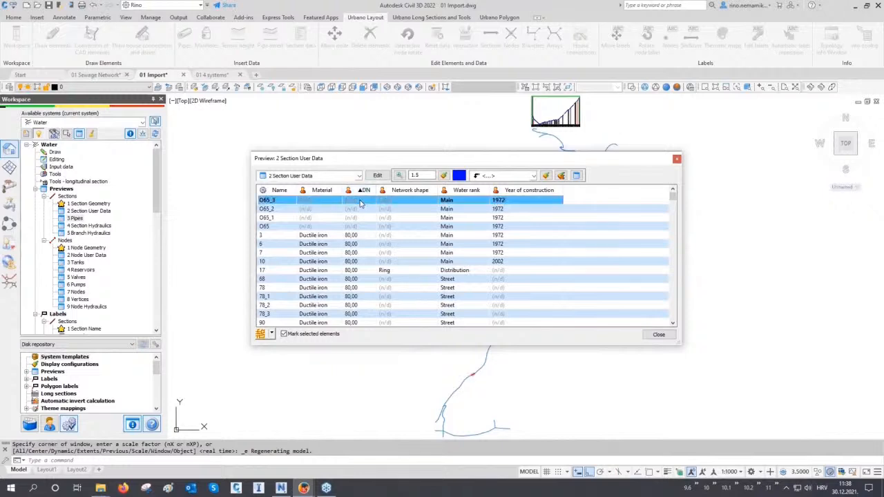
{"action": "left_click", "coordinate": [354, 227], "text": "shift"}
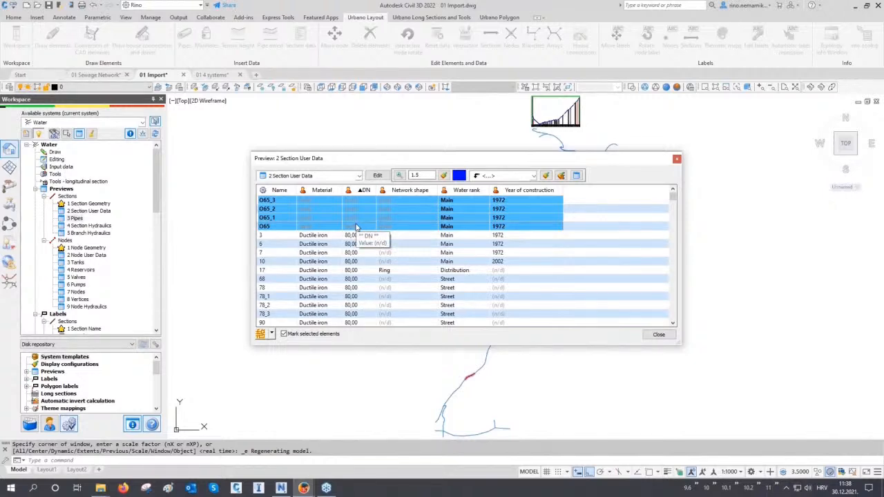
- Locate section O65_3 in its longitudinal profile, close the preview and regenerate the drawing to inspect the gap in the pipe line
{"action": "left_click", "coordinate": [355, 201]}
{"action": "right_click", "coordinate": [354, 201]}
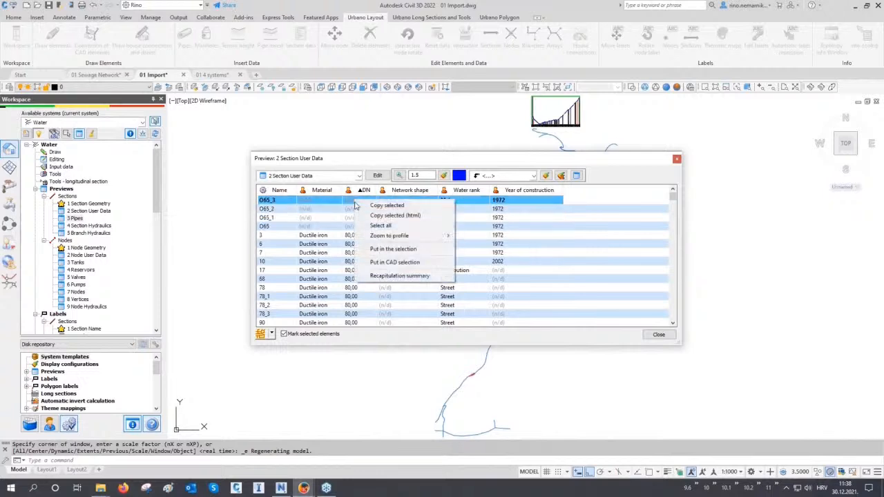
{"action": "mouse_move", "coordinate": [437, 236]}
{"action": "left_click", "coordinate": [475, 238]}
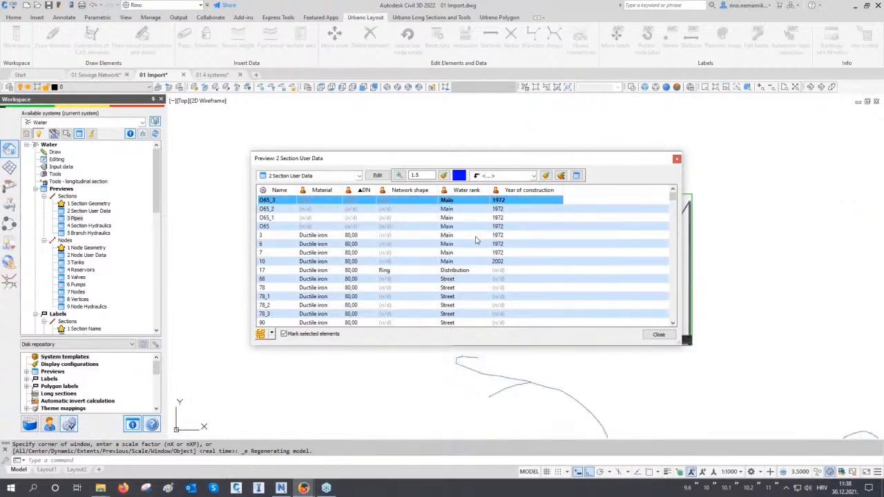
{"action": "left_click", "coordinate": [675, 160]}
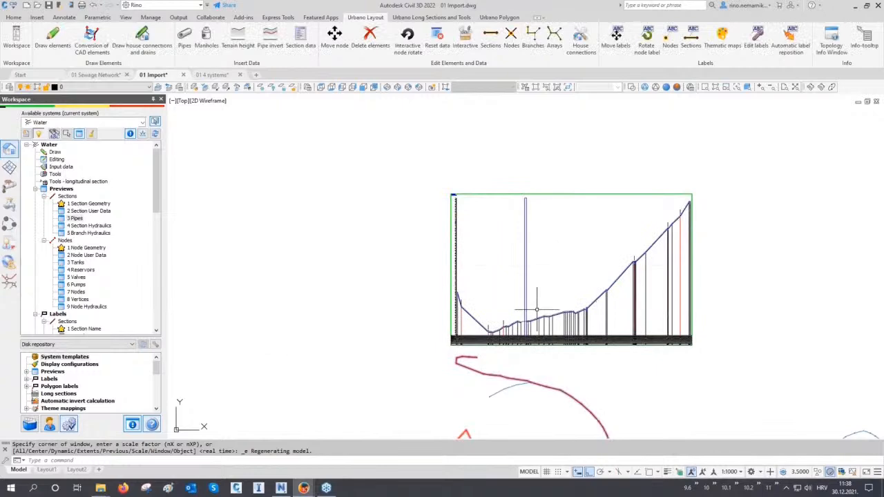
{"action": "scroll", "coordinate": [523, 322], "scroll_direction": "up", "scroll_amount": 5}
{"action": "scroll", "coordinate": [522, 322], "scroll_direction": "up", "scroll_amount": 4}
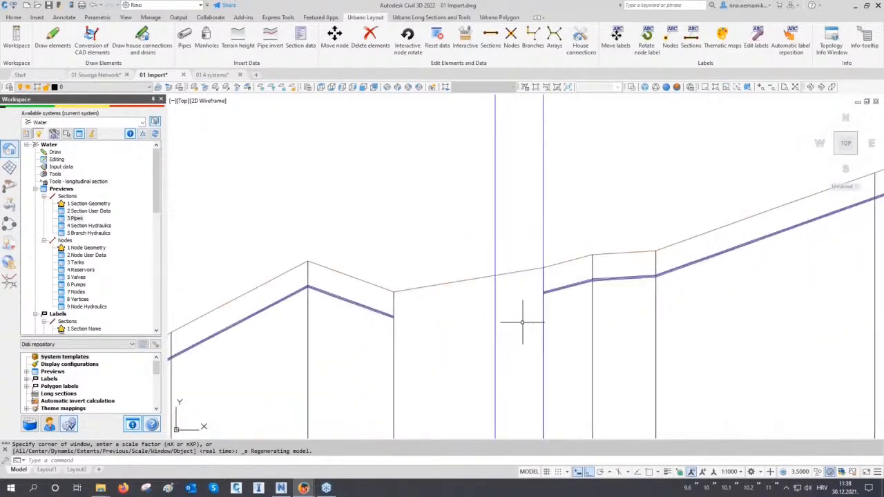
{"action": "key", "text": "Return"}
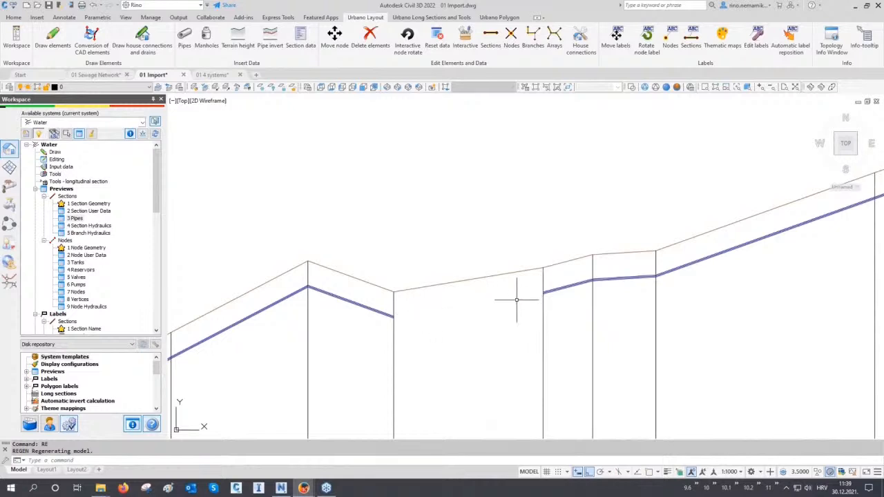
{"action": "scroll", "coordinate": [493, 315], "scroll_direction": "up", "scroll_amount": 2}
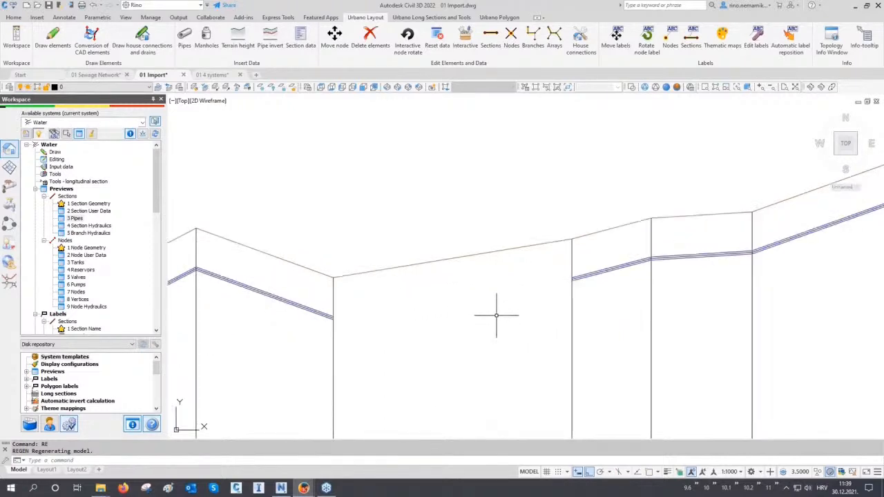
- Apply a pipe invert at 1.5 m depth between nodes T542 and PH3 in the long section
{"action": "left_click", "coordinate": [431, 19]}
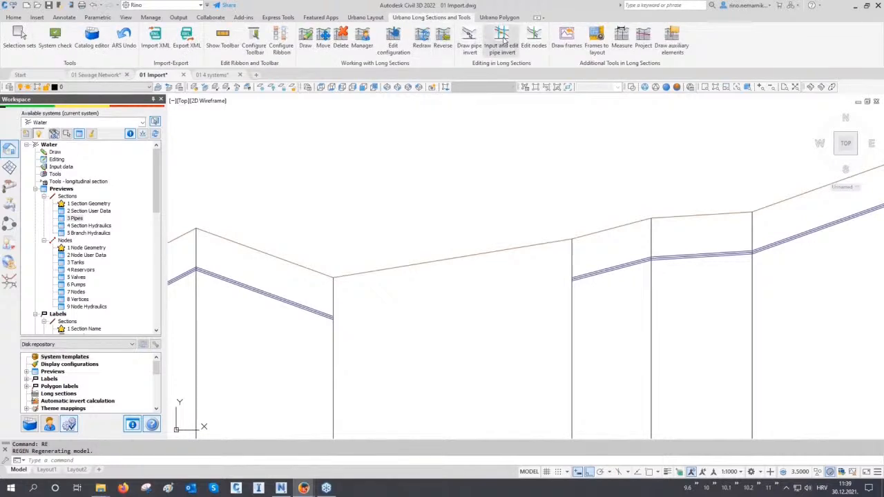
{"action": "left_click", "coordinate": [502, 38]}
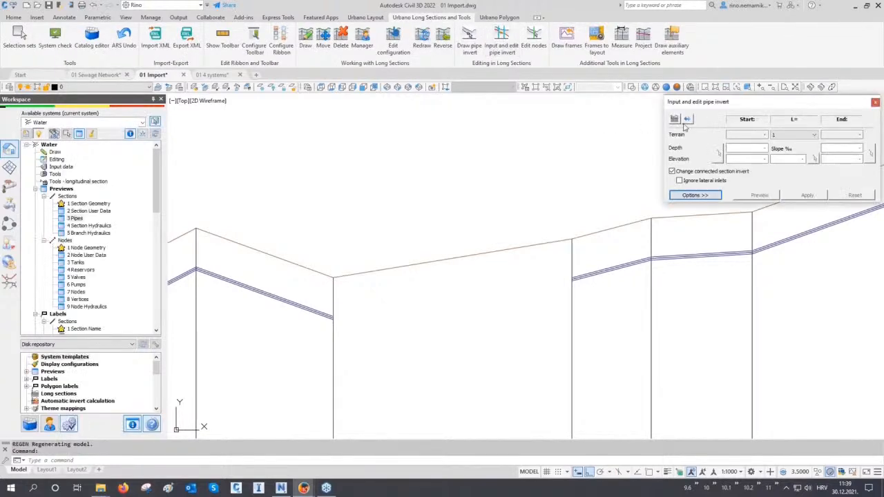
{"action": "left_click", "coordinate": [686, 120]}
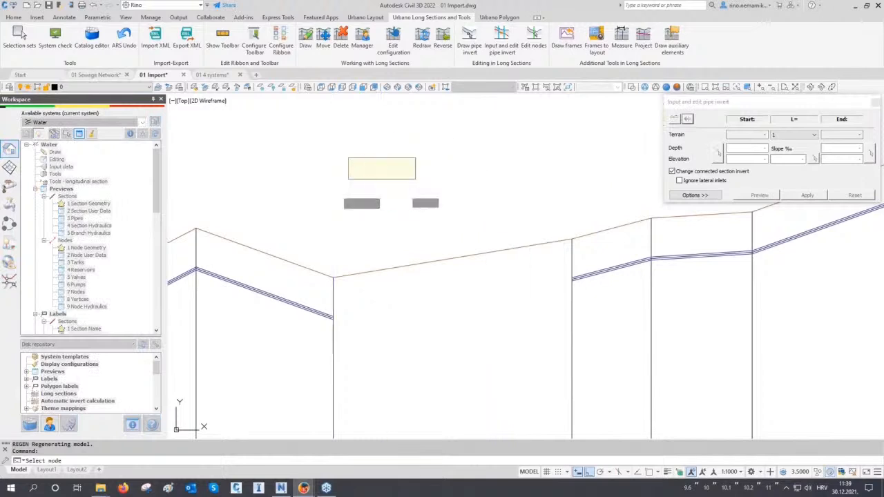
{"action": "left_click", "coordinate": [570, 199]}
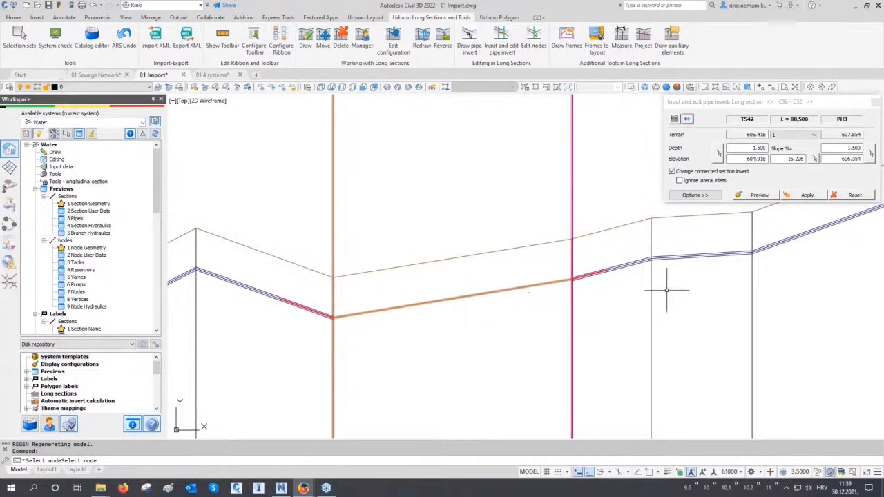
{"action": "left_click", "coordinate": [808, 196]}
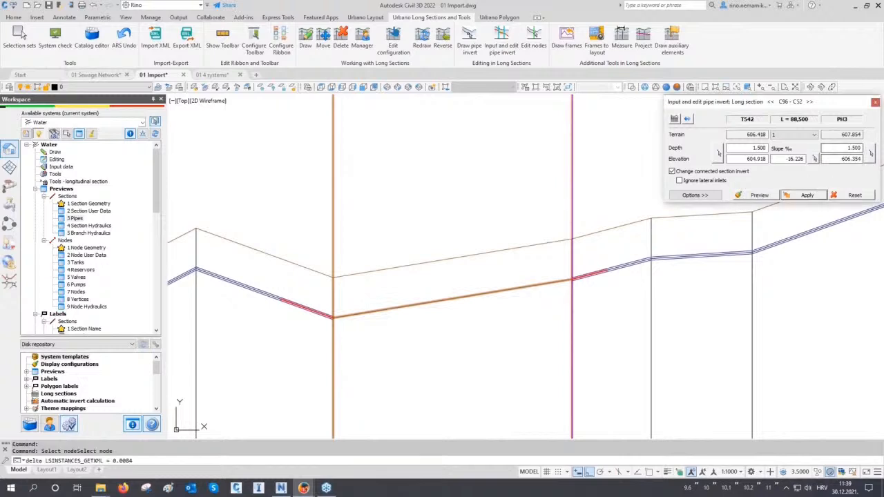
{"action": "left_click", "coordinate": [874, 103]}
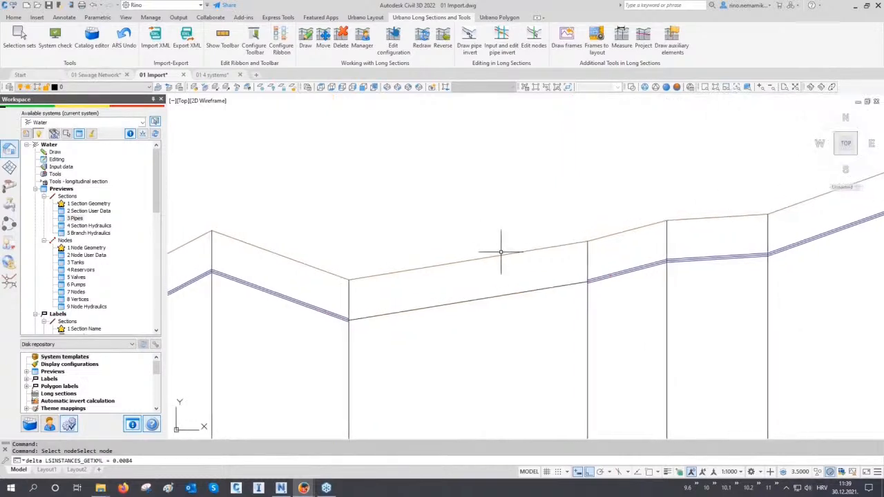
- Assign the DN100 ductile iron pipe, taken from section O66_2, to all sections from node T542 to node PH3
{"action": "left_click", "coordinate": [365, 17]}
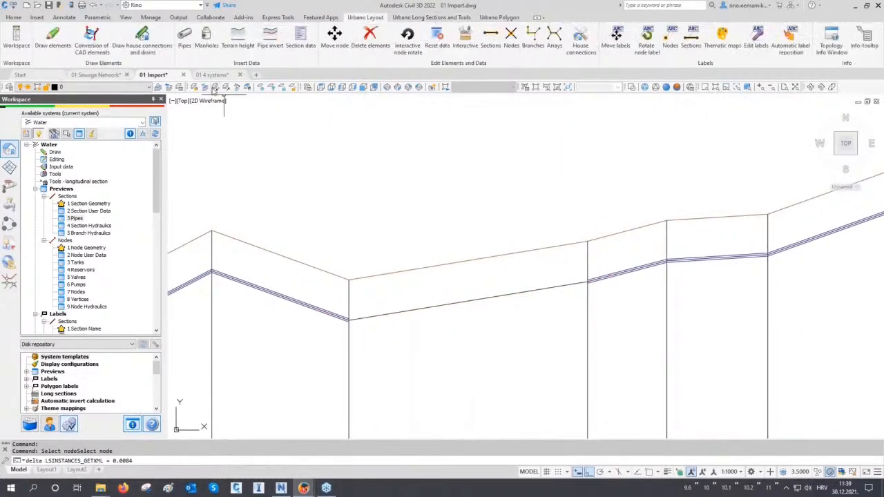
{"action": "left_click", "coordinate": [187, 44]}
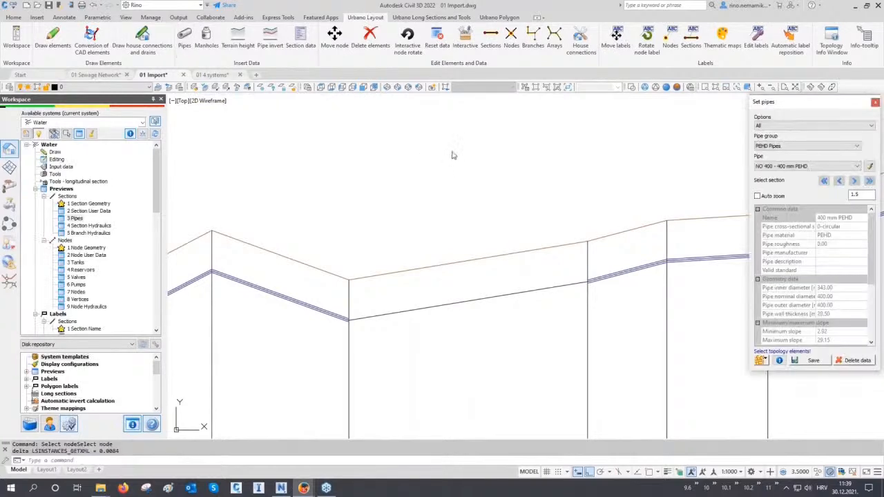
{"action": "left_click", "coordinate": [764, 362]}
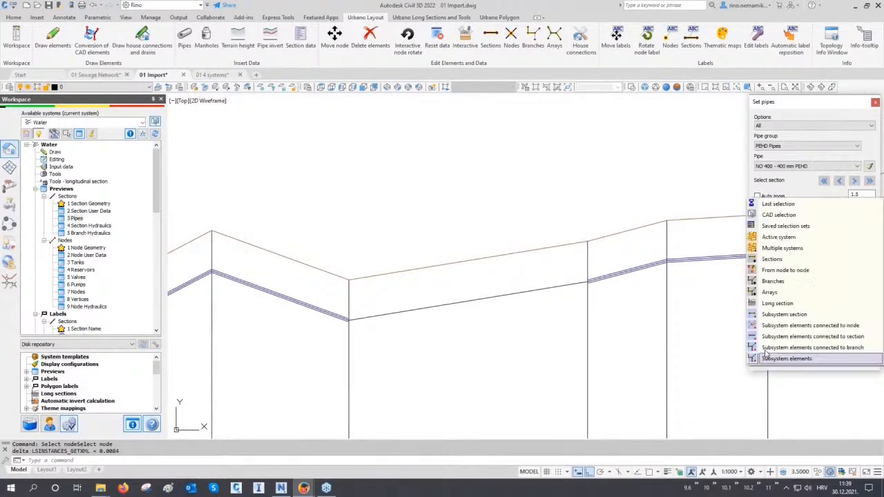
{"action": "left_click", "coordinate": [772, 270]}
{"action": "left_click", "coordinate": [351, 191]}
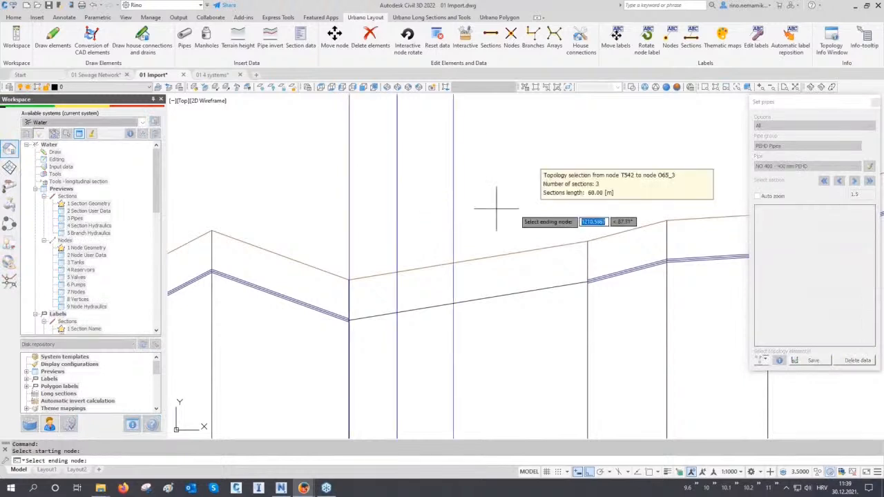
{"action": "left_click", "coordinate": [587, 207]}
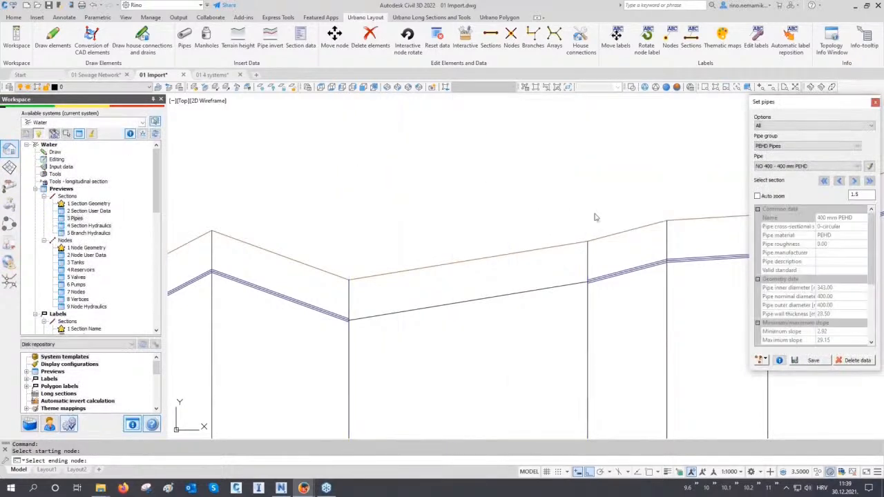
{"action": "left_click", "coordinate": [780, 147]}
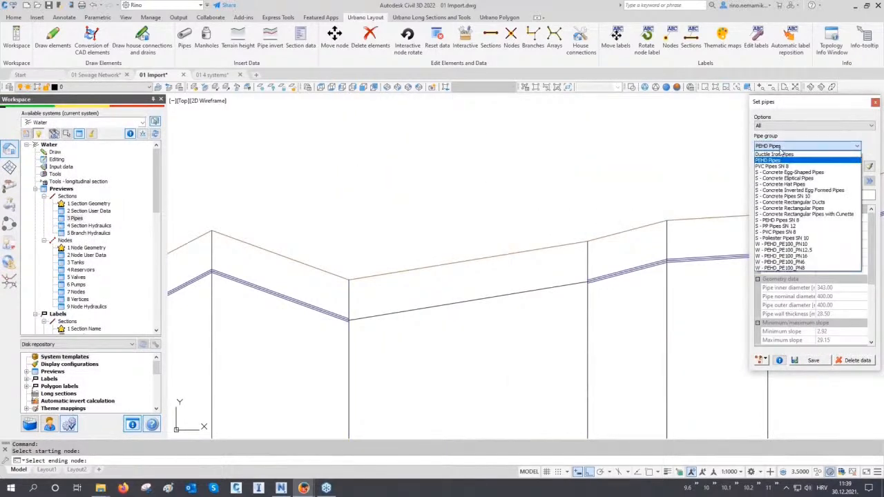
{"action": "left_click", "coordinate": [780, 147]}
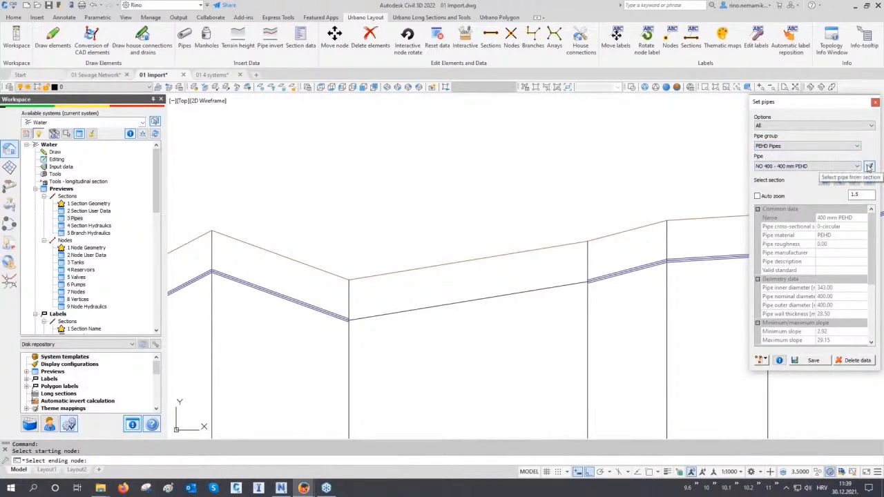
{"action": "left_click", "coordinate": [870, 167]}
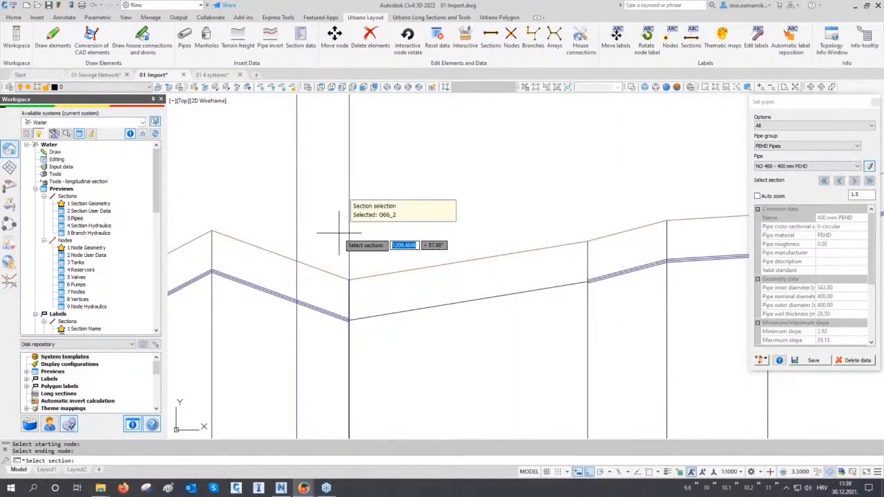
{"action": "left_click", "coordinate": [339, 232]}
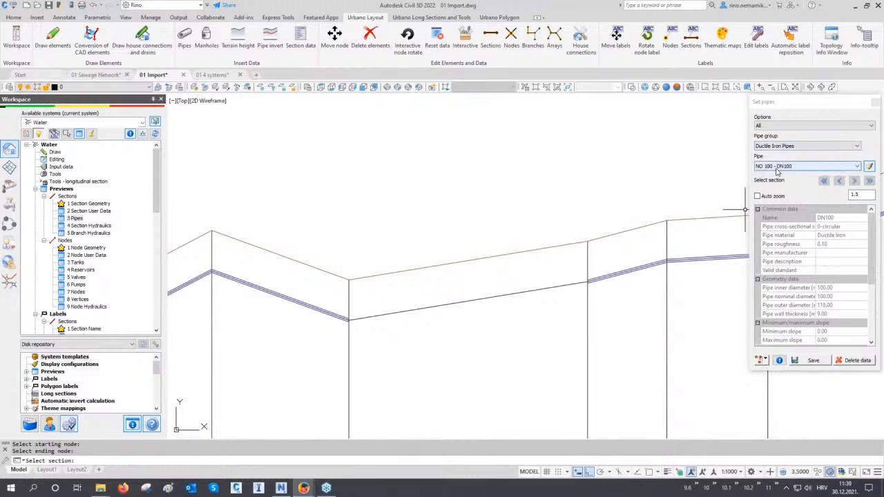
{"action": "left_click", "coordinate": [813, 361]}
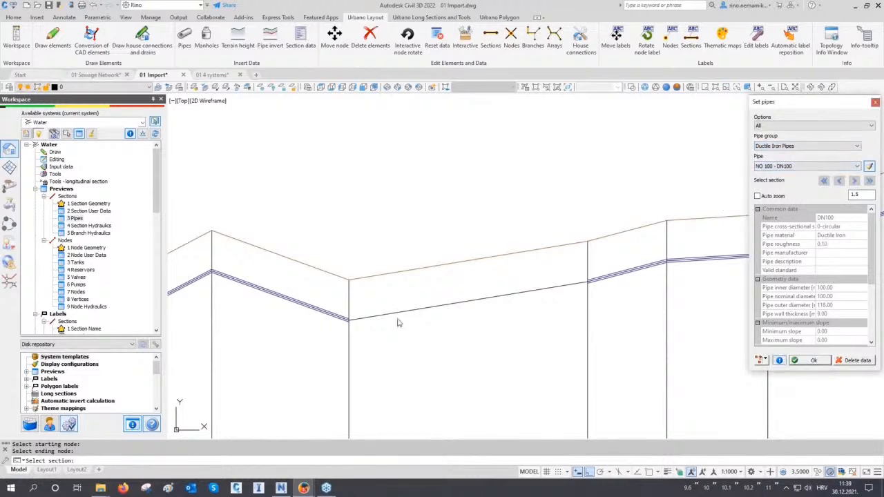
{"action": "left_click", "coordinate": [558, 293]}
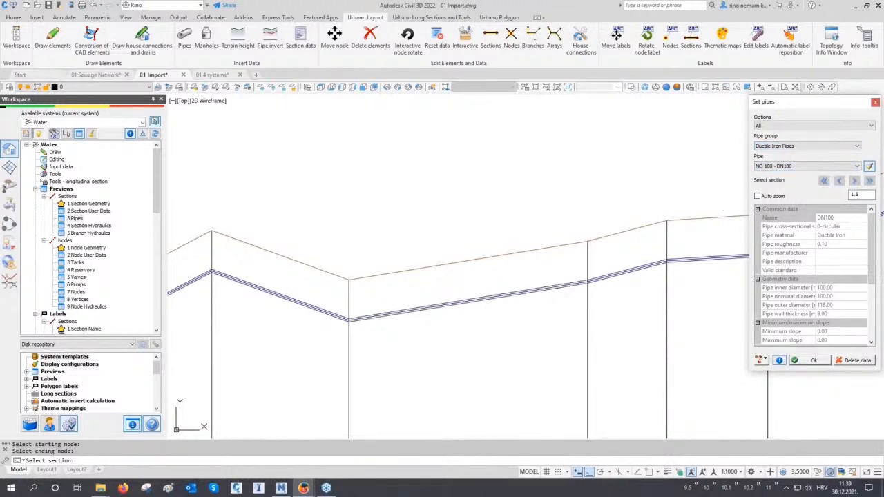
{"action": "left_click", "coordinate": [875, 103]}
- Return to the full network view and open the network elements data of the Water system
{"action": "middle_click", "coordinate": [573, 201]}
{"action": "middle_click", "coordinate": [573, 200]}
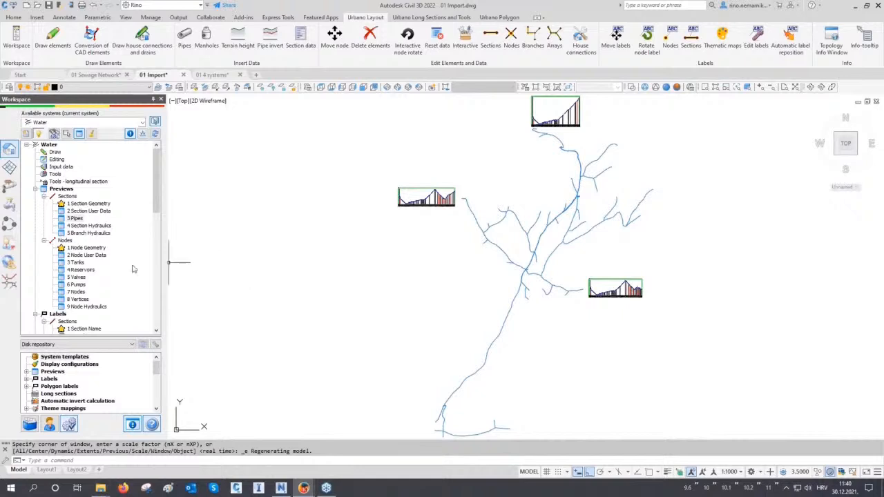
{"action": "left_click", "coordinate": [10, 205]}
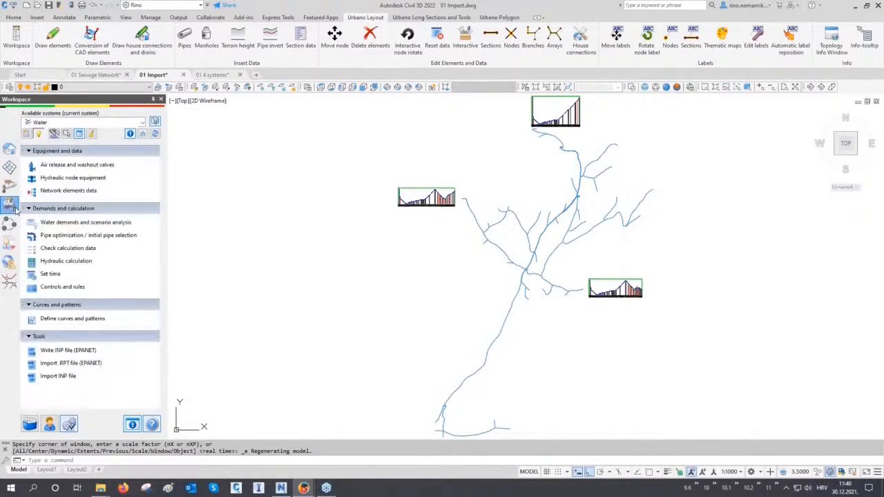
{"action": "left_click", "coordinate": [51, 196]}
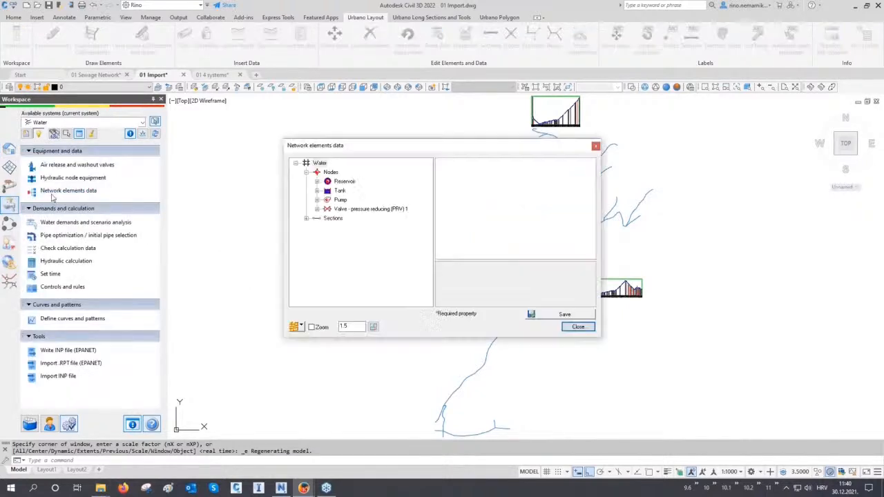
{"action": "left_click_drag", "start_coordinate": [320, 151], "coordinate": [132, 85]}
- Examine the properties and locations of the reservoir, tank, pump and pressure reducing valve groups in the network elements data
{"action": "left_click", "coordinate": [131, 118]}
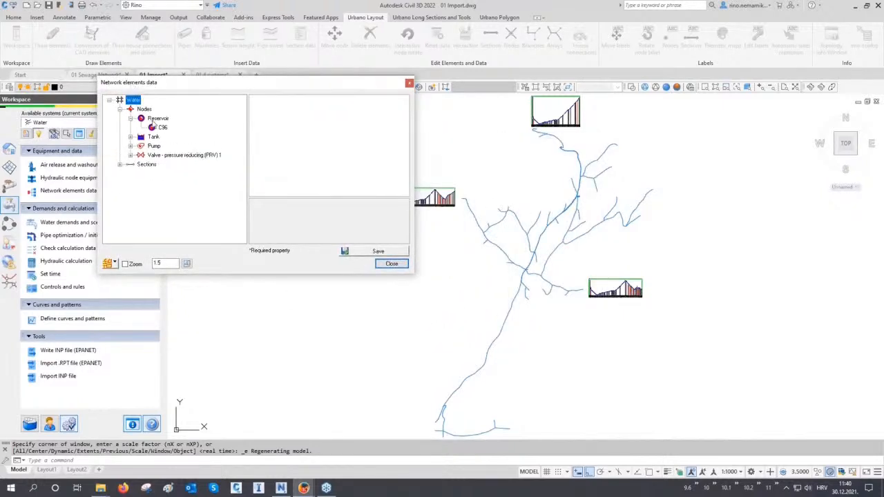
{"action": "left_click", "coordinate": [156, 119]}
{"action": "left_click", "coordinate": [131, 137]}
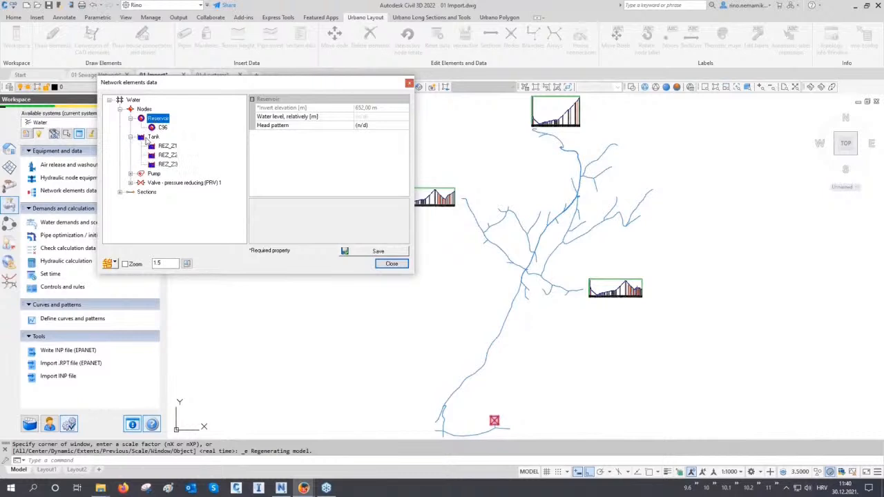
{"action": "left_click", "coordinate": [152, 136]}
{"action": "left_click", "coordinate": [131, 173]}
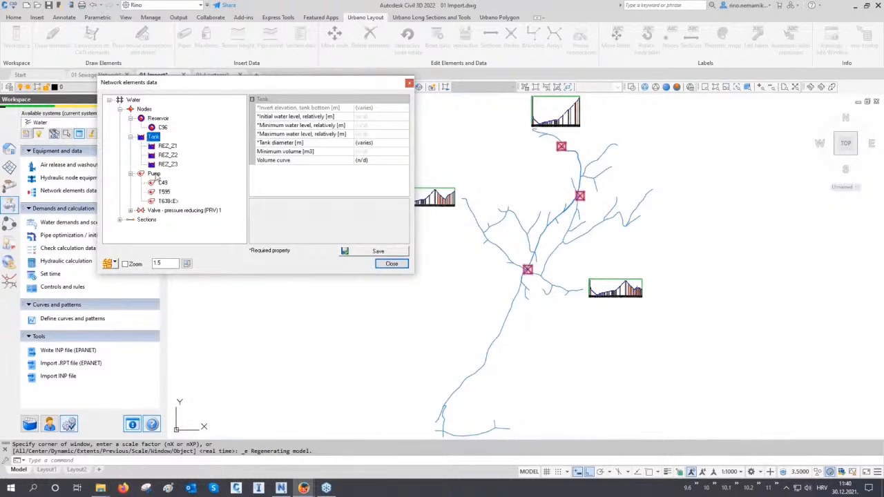
{"action": "left_click", "coordinate": [154, 174]}
{"action": "left_click", "coordinate": [131, 210]}
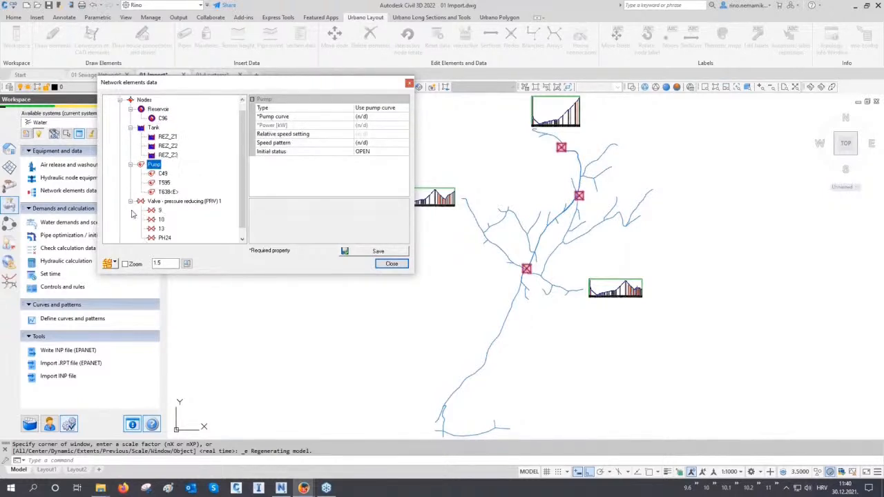
{"action": "left_click", "coordinate": [166, 202]}
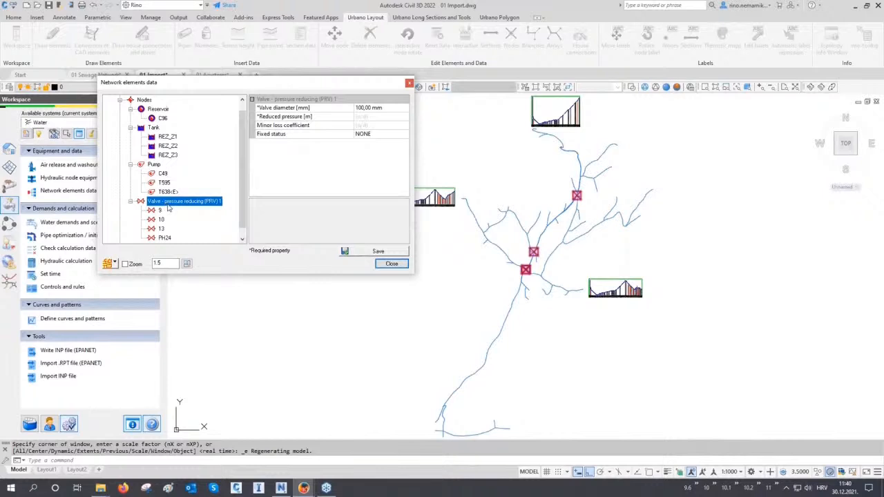
- Set the initial, minimum and maximum water levels of all tanks to 2, 0.5 and 3 m, and save
{"action": "left_click", "coordinate": [165, 136]}
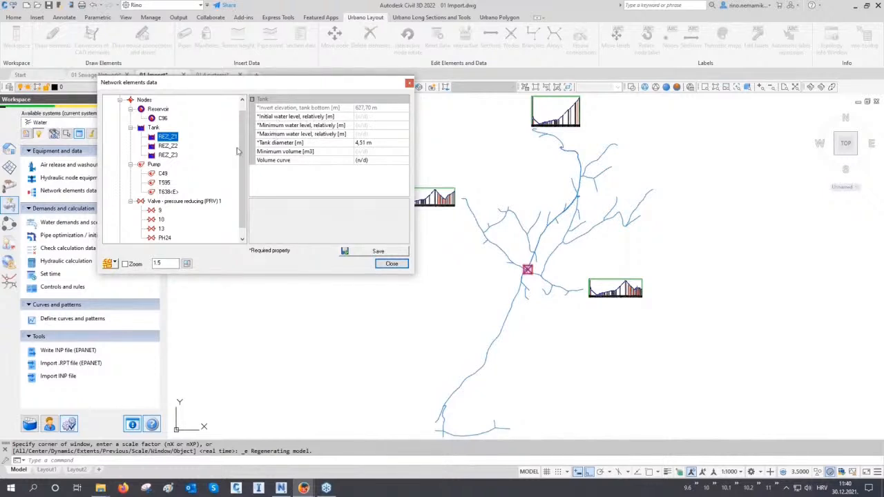
{"action": "left_click", "coordinate": [153, 128]}
{"action": "left_click", "coordinate": [372, 118]}
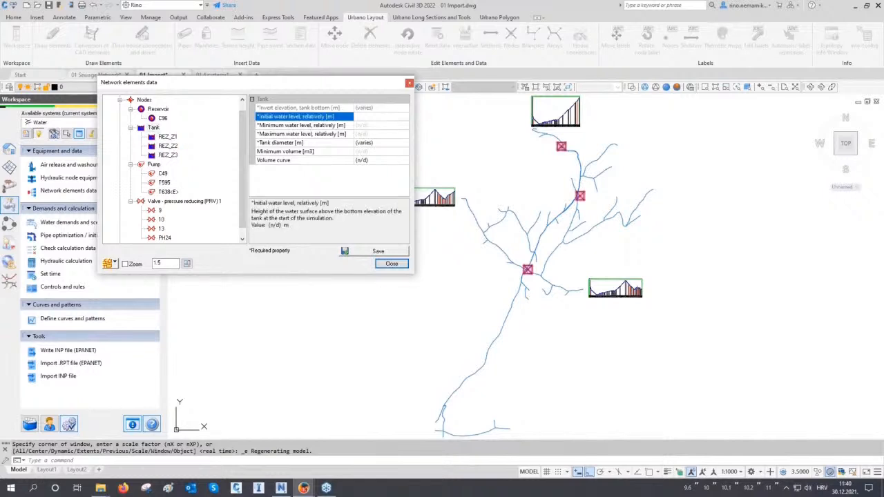
{"action": "key", "text": "Return"}
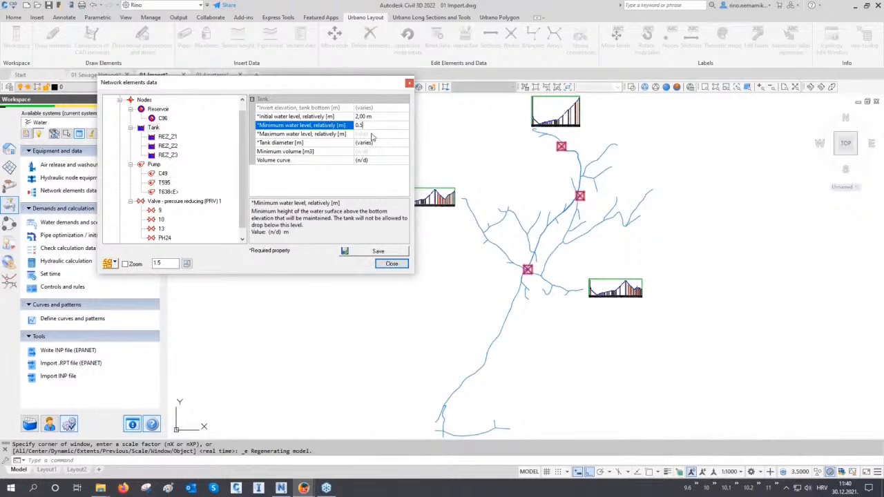
{"action": "type", "text": "0,3"}
{"action": "key", "text": "Return"}
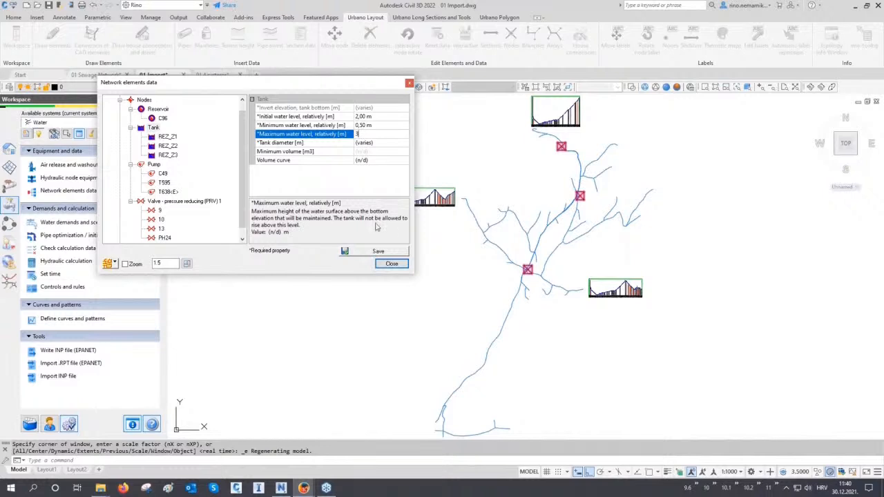
{"action": "left_click", "coordinate": [376, 251]}
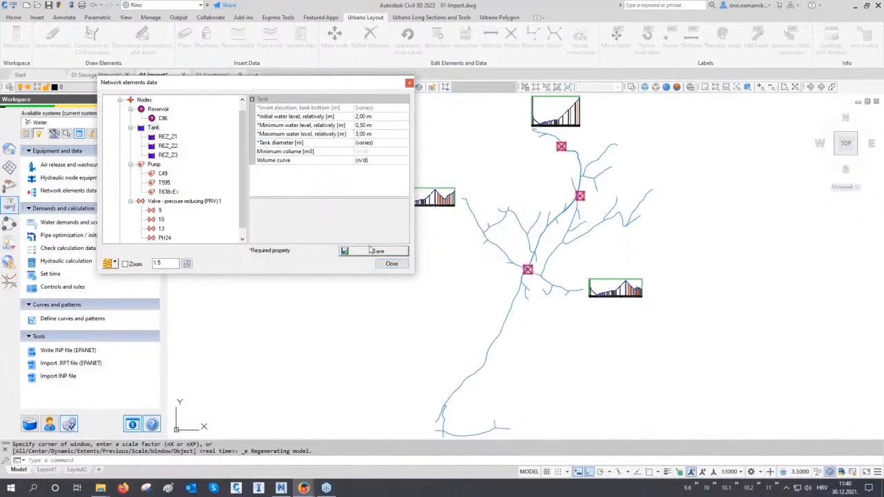
- Assign pump curve Z1 to all pumps in the network and save the pump data
{"action": "left_click", "coordinate": [153, 165]}
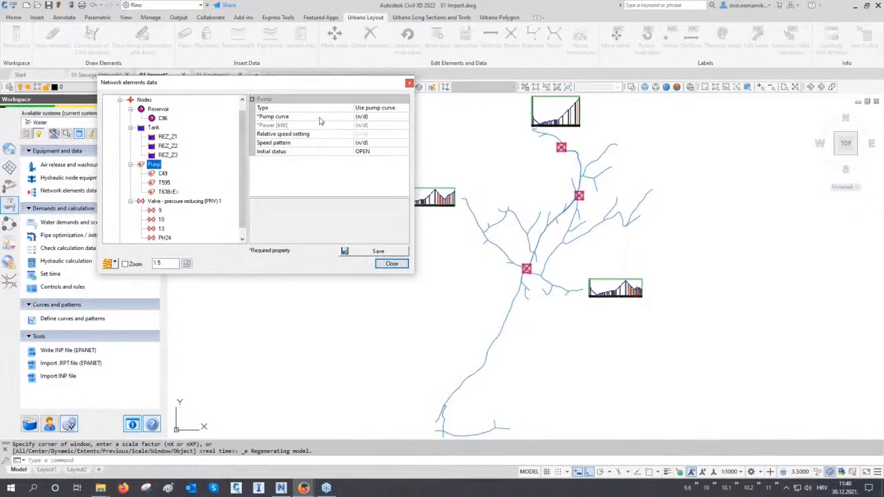
{"action": "left_click", "coordinate": [365, 117]}
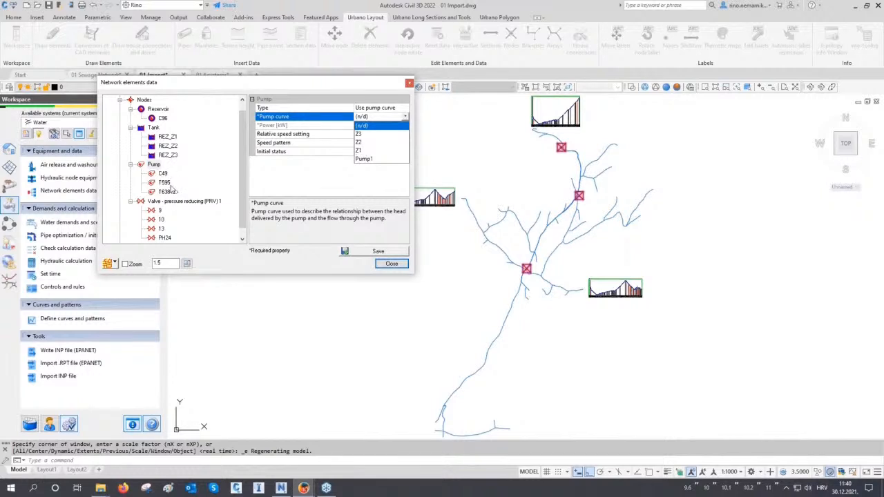
{"action": "left_click", "coordinate": [359, 151]}
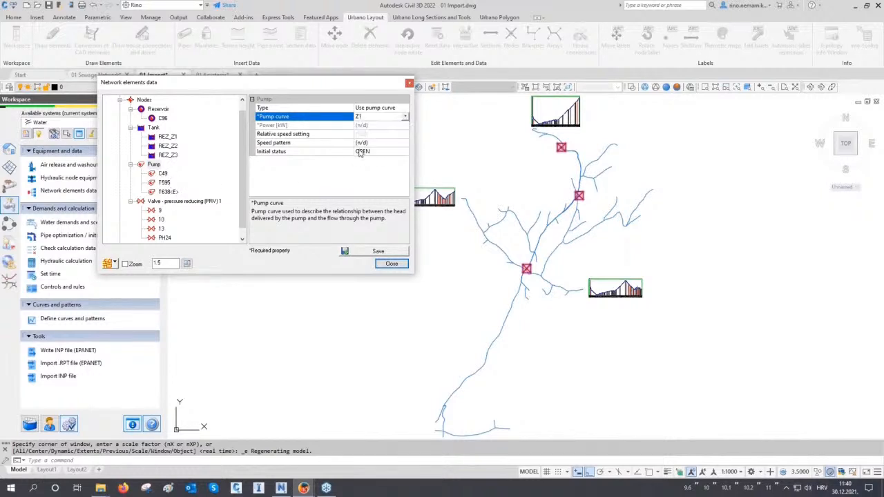
{"action": "left_click", "coordinate": [366, 252]}
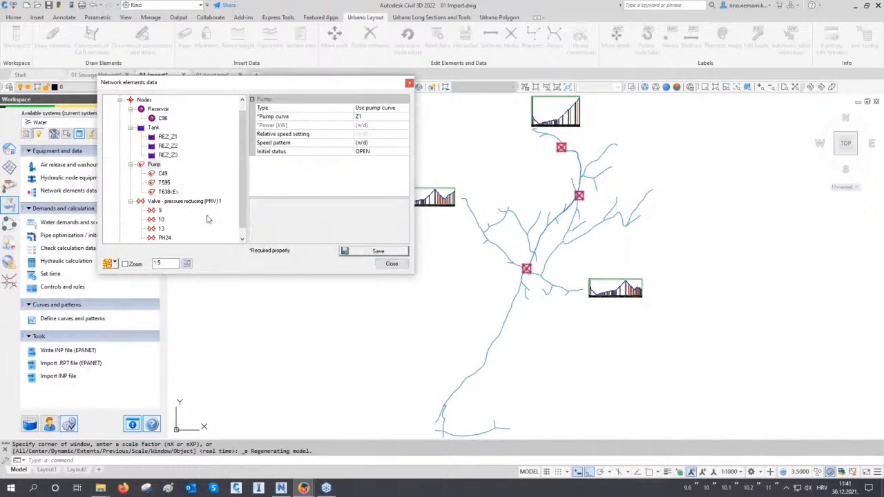
- Set the reduced pressure of all pressure reducing valves to 40 m, save, and close the network elements data
{"action": "left_click", "coordinate": [176, 202]}
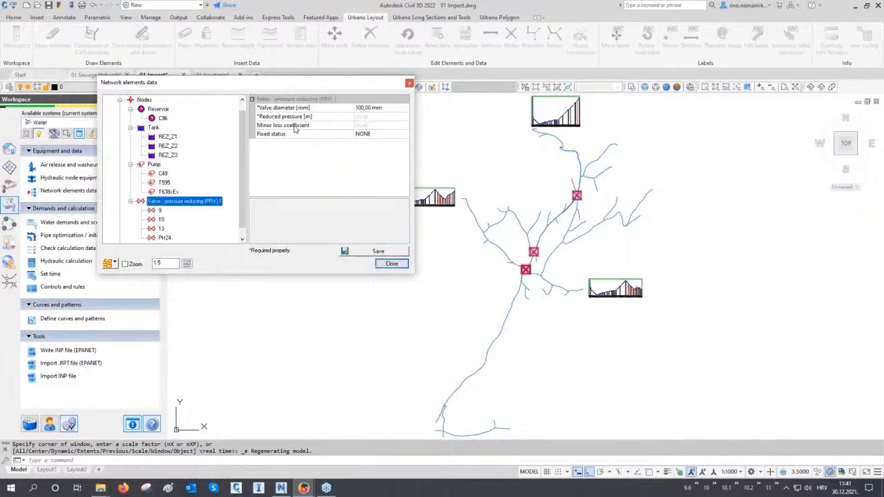
{"action": "left_click", "coordinate": [360, 118]}
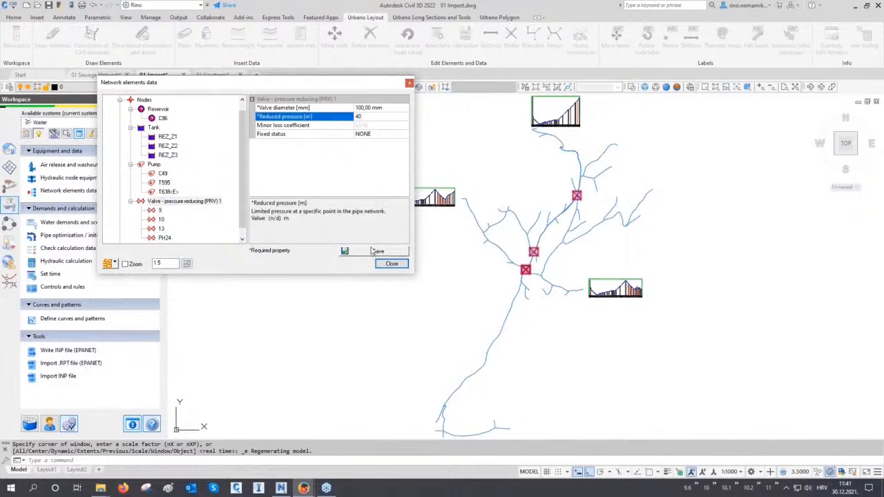
{"action": "left_click", "coordinate": [373, 252]}
{"action": "left_click", "coordinate": [391, 263]}
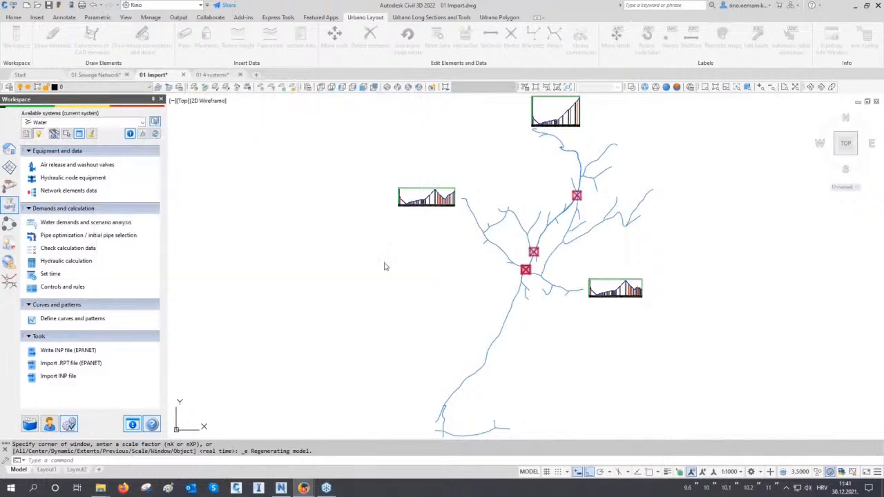
{"action": "middle_click_drag", "start_coordinate": [355, 276], "coordinate": [561, 272]}
{"action": "key", "text": "Escape"}
{"action": "key", "text": "Escape"}
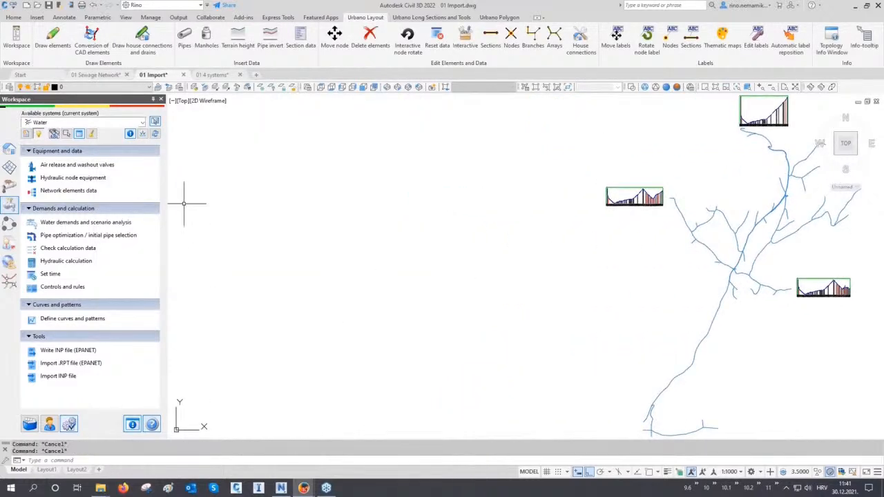
- Run the hydraulic calculation with the sum of all defined demands, and save the results after checking for errors
{"action": "left_click", "coordinate": [66, 262]}
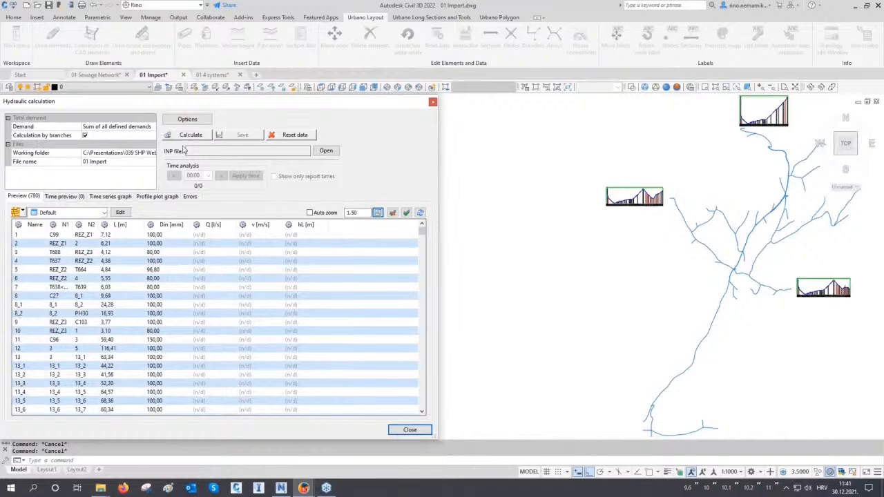
{"action": "left_click", "coordinate": [202, 137]}
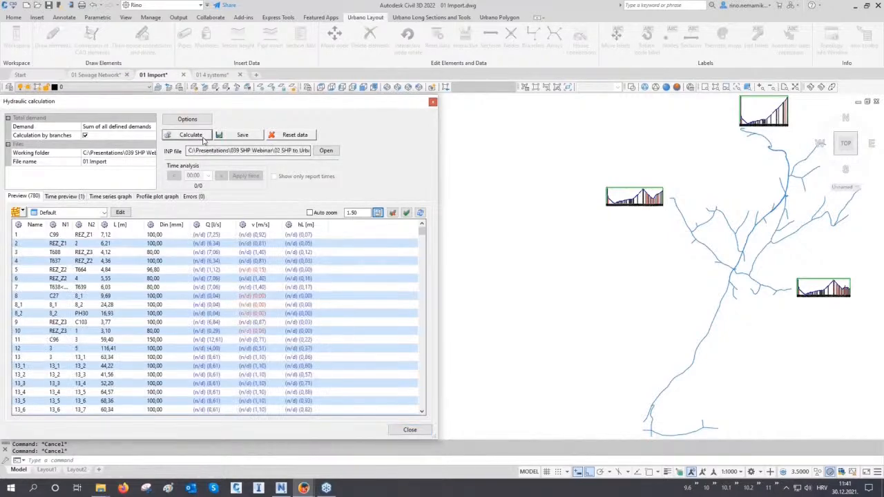
{"action": "left_click", "coordinate": [200, 197]}
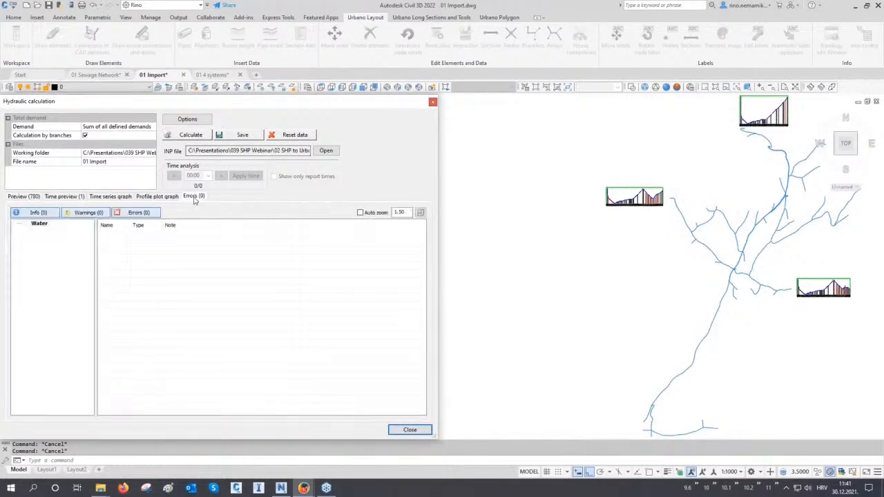
{"action": "left_click", "coordinate": [24, 197]}
{"action": "left_click", "coordinate": [234, 140]}
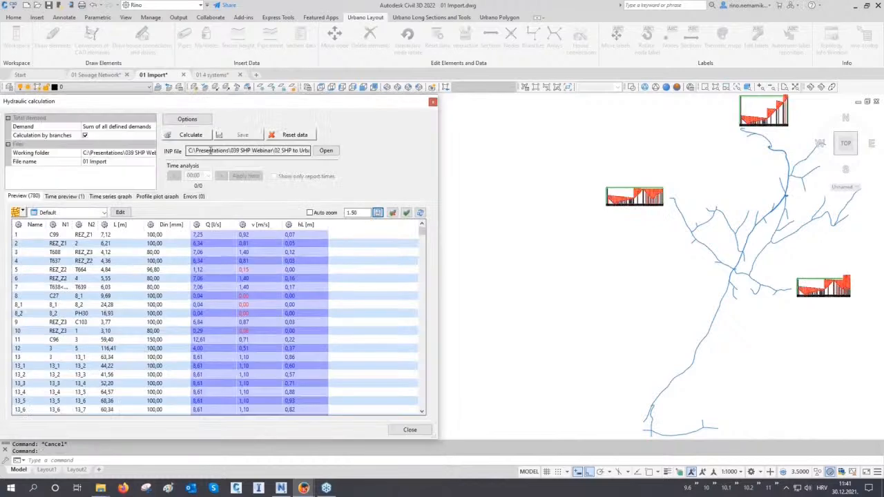
- View the calculated network from 01 Import.inp in EPANET, and examine the node results preview before closing the hydraulic calculation
{"action": "left_click", "coordinate": [329, 152]}
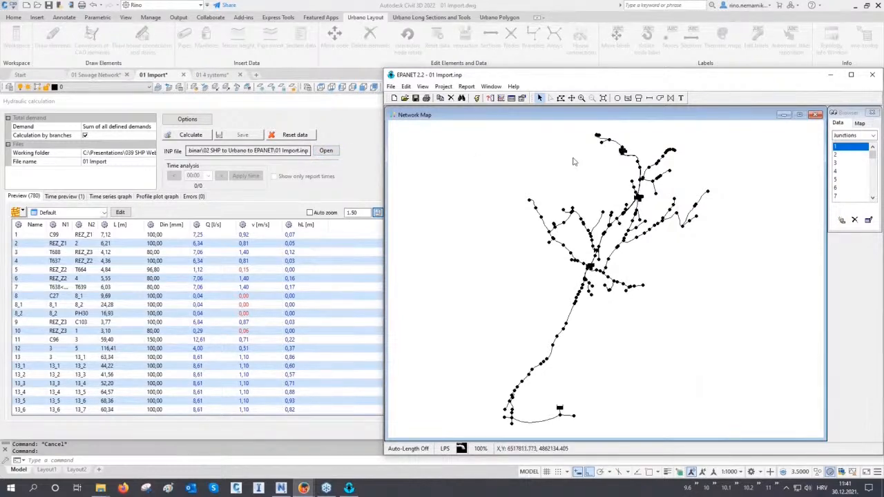
{"action": "left_click", "coordinate": [871, 75]}
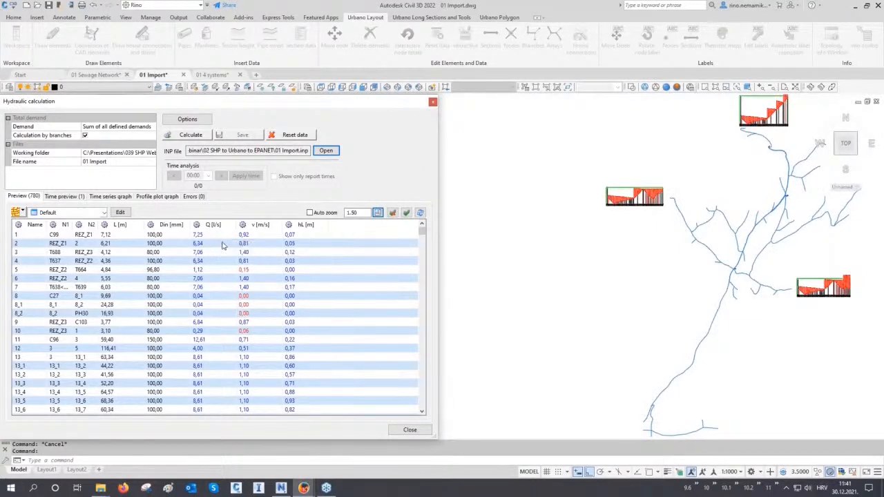
{"action": "left_click", "coordinate": [76, 213]}
{"action": "left_click", "coordinate": [80, 283]}
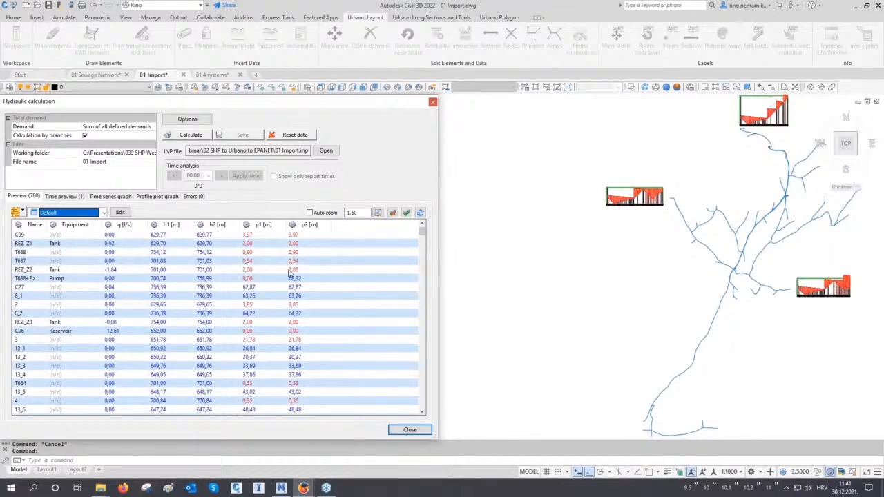
{"action": "left_click", "coordinate": [409, 429]}
- Redraw the long sections of the network with the calculated hydraulic data
{"action": "middle_click_drag", "start_coordinate": [502, 264], "coordinate": [327, 321]}
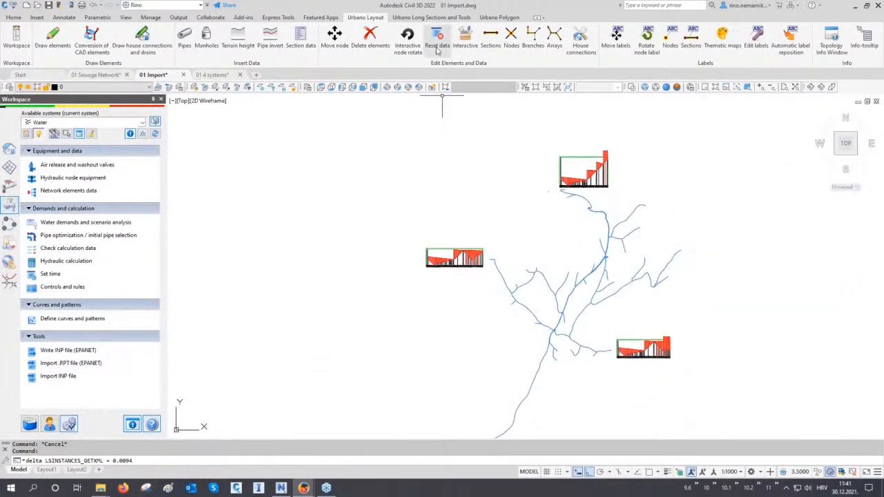
{"action": "left_click", "coordinate": [431, 17]}
{"action": "left_click", "coordinate": [422, 38]}
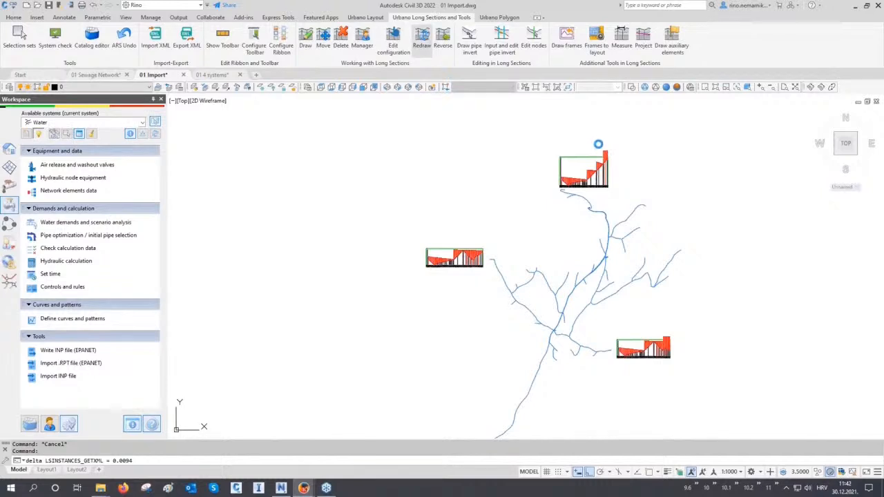
- Examine the pressure line around the high point of the long section whose terrain falls away on both sides
{"action": "middle_click_drag", "start_coordinate": [598, 145], "coordinate": [591, 176]}
{"action": "scroll", "coordinate": [453, 292], "scroll_direction": "up", "scroll_amount": 6}
{"action": "scroll", "coordinate": [454, 257], "scroll_direction": "up", "scroll_amount": 6}
{"action": "middle_click_drag", "start_coordinate": [457, 184], "coordinate": [457, 221]}
{"action": "scroll", "coordinate": [463, 219], "scroll_direction": "up", "scroll_amount": 8}
{"action": "scroll", "coordinate": [366, 238], "scroll_direction": "down", "scroll_amount": 4}
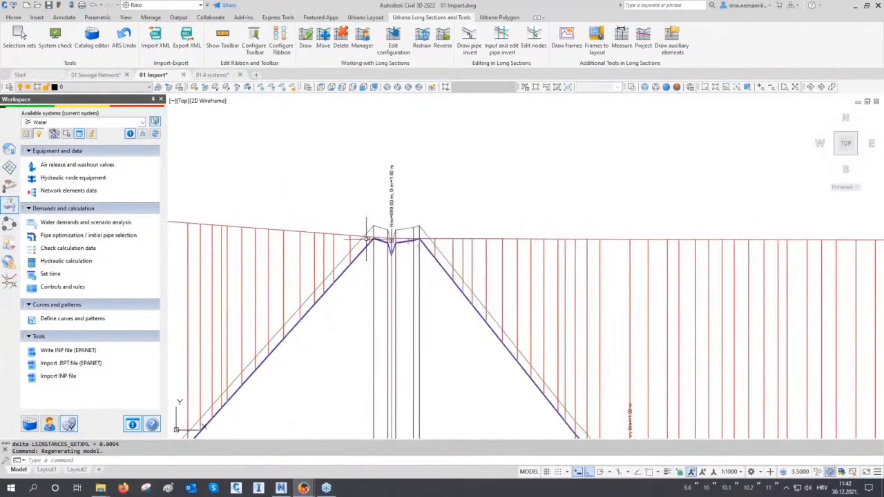
{"action": "scroll", "coordinate": [366, 238], "scroll_direction": "down", "scroll_amount": 8}
{"action": "scroll", "coordinate": [379, 246], "scroll_direction": "down", "scroll_amount": 3}
- Examine the pressure line at the tanks and pumps along the steadily rising long section
{"action": "scroll", "coordinate": [503, 237], "scroll_direction": "up", "scroll_amount": 2}
{"action": "scroll", "coordinate": [531, 200], "scroll_direction": "up", "scroll_amount": 5}
{"action": "scroll", "coordinate": [519, 232], "scroll_direction": "up", "scroll_amount": 6}
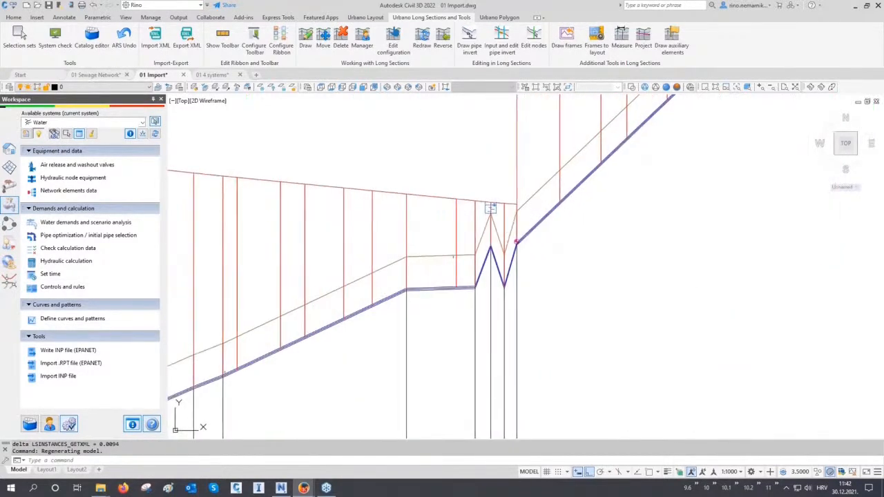
{"action": "scroll", "coordinate": [491, 283], "scroll_direction": "up", "scroll_amount": 3}
{"action": "scroll", "coordinate": [479, 292], "scroll_direction": "up", "scroll_amount": 3}
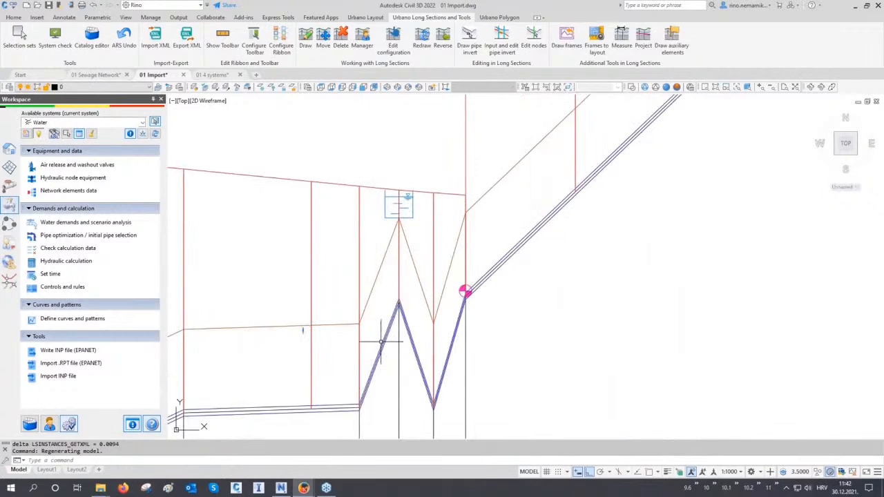
{"action": "scroll", "coordinate": [380, 341], "scroll_direction": "down", "scroll_amount": 5}
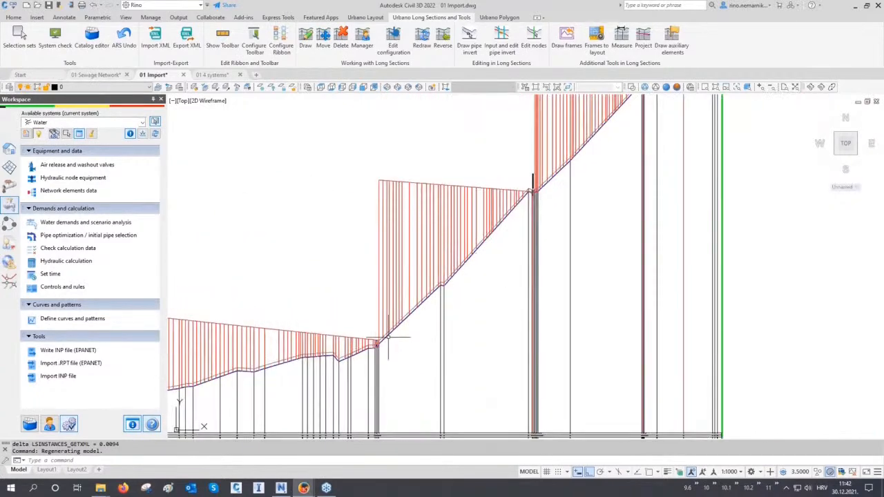
{"action": "scroll", "coordinate": [487, 259], "scroll_direction": "up", "scroll_amount": 3}
{"action": "scroll", "coordinate": [469, 272], "scroll_direction": "up", "scroll_amount": 2}
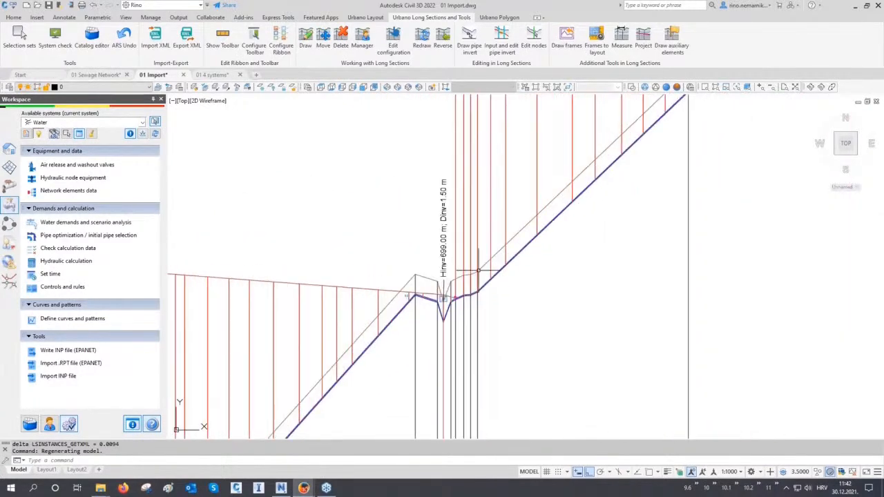
- Examine the pressure line at the tanks with Hinv=699.00 m and Hinv=752.00 m on the rising long section
{"action": "scroll", "coordinate": [478, 271], "scroll_direction": "up", "scroll_amount": 1}
{"action": "scroll", "coordinate": [391, 339], "scroll_direction": "down", "scroll_amount": 5}
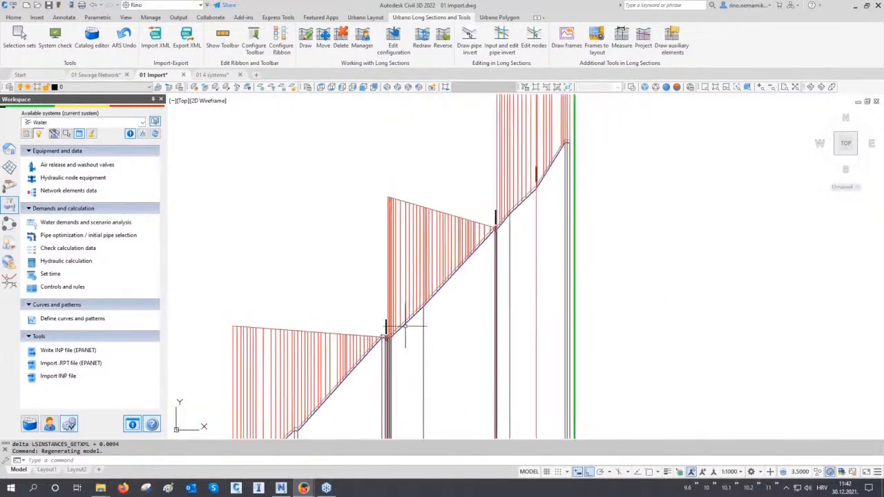
{"action": "scroll", "coordinate": [486, 232], "scroll_direction": "up", "scroll_amount": 3}
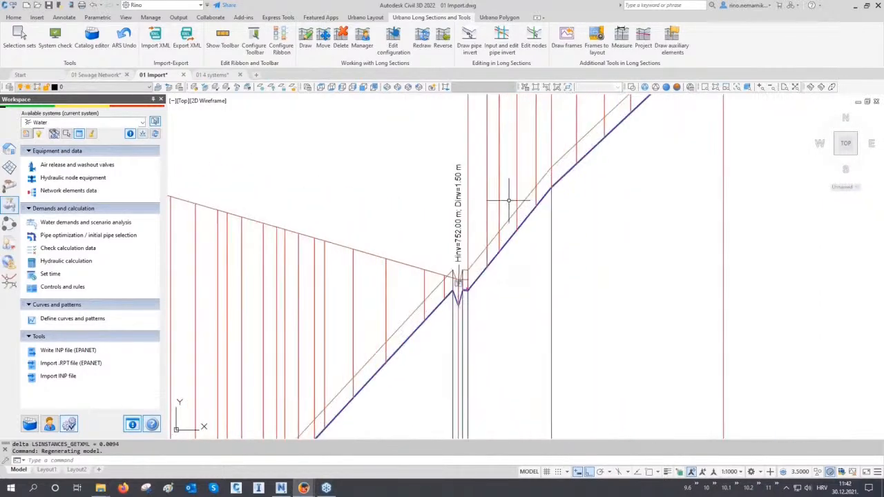
{"action": "middle_click", "coordinate": [509, 200]}
{"action": "middle_click", "coordinate": [510, 200]}
{"action": "key", "text": "Escape"}
{"action": "key", "text": "Escape"}
- Switch to the 01 4 systems drawing and show the configuration tree of the SANITARY system
{"action": "left_click", "coordinate": [215, 78]}
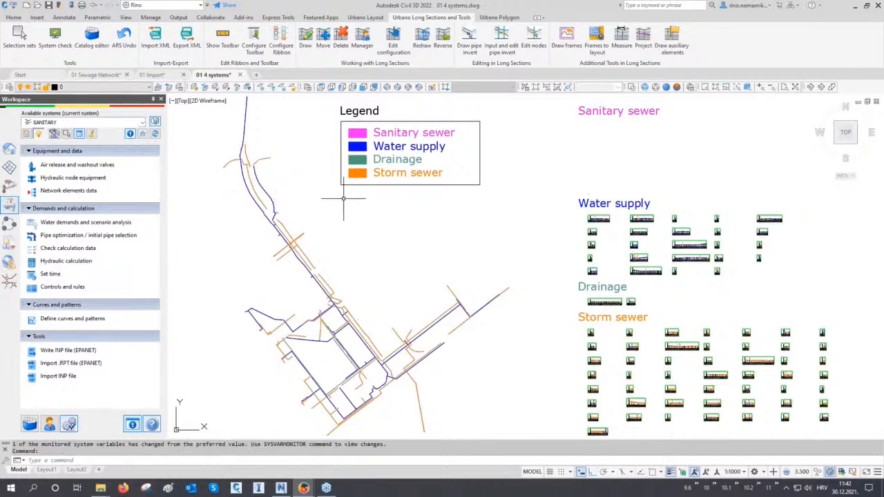
{"action": "key", "text": "Escape"}
{"action": "key", "text": "Escape"}
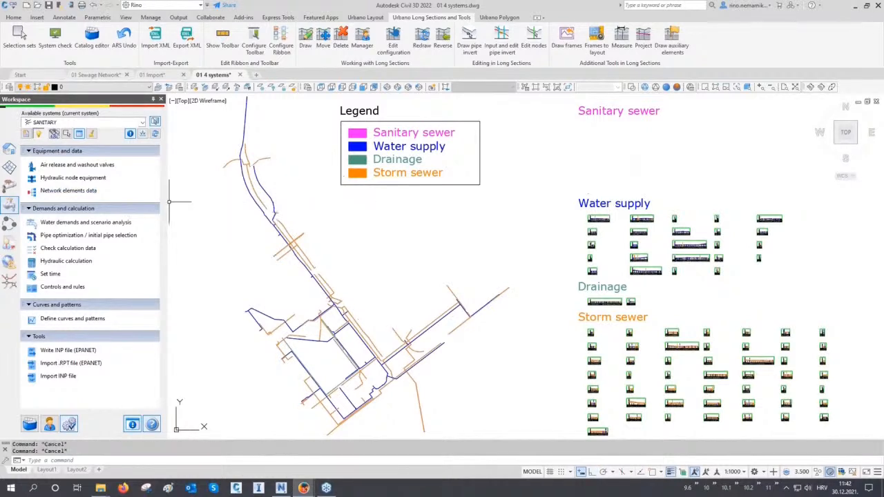
{"action": "left_click", "coordinate": [10, 149]}
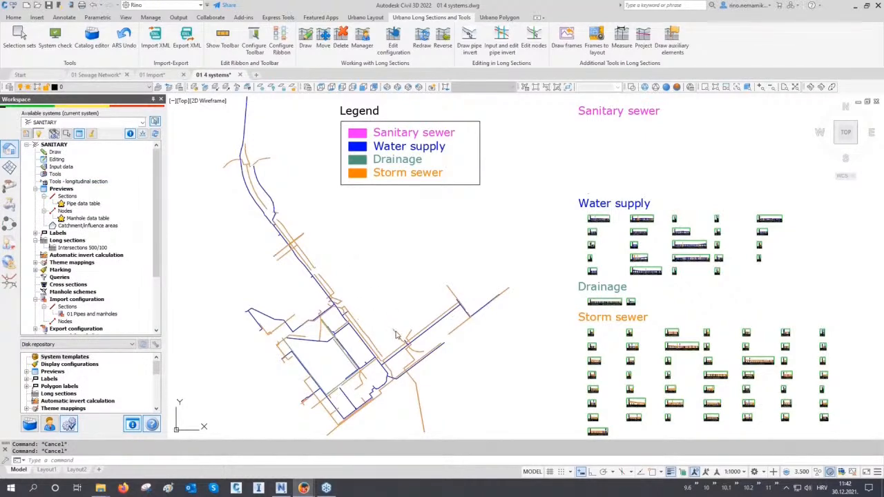
- Examine the water supply, drainage and storm sewer networks in plan, including the places where their pipes cross
{"action": "scroll", "coordinate": [395, 332], "scroll_direction": "up", "scroll_amount": 1}
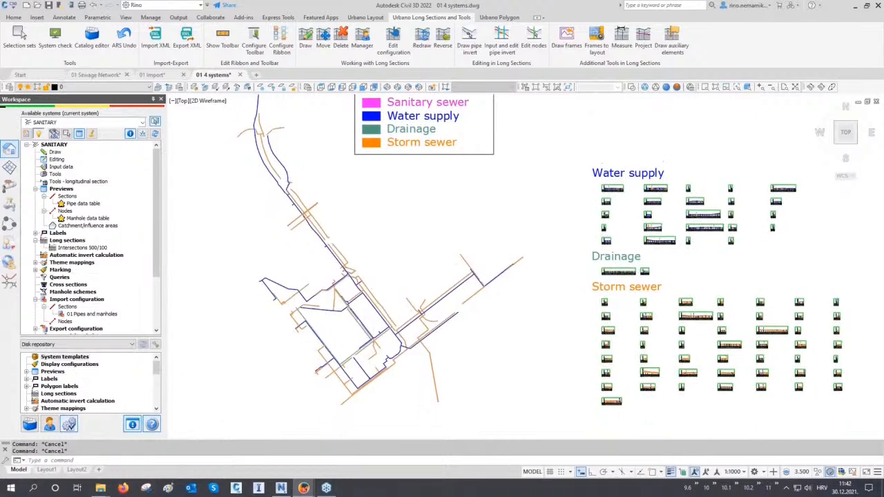
{"action": "scroll", "coordinate": [370, 346], "scroll_direction": "up", "scroll_amount": 3}
{"action": "scroll", "coordinate": [373, 331], "scroll_direction": "up", "scroll_amount": 4}
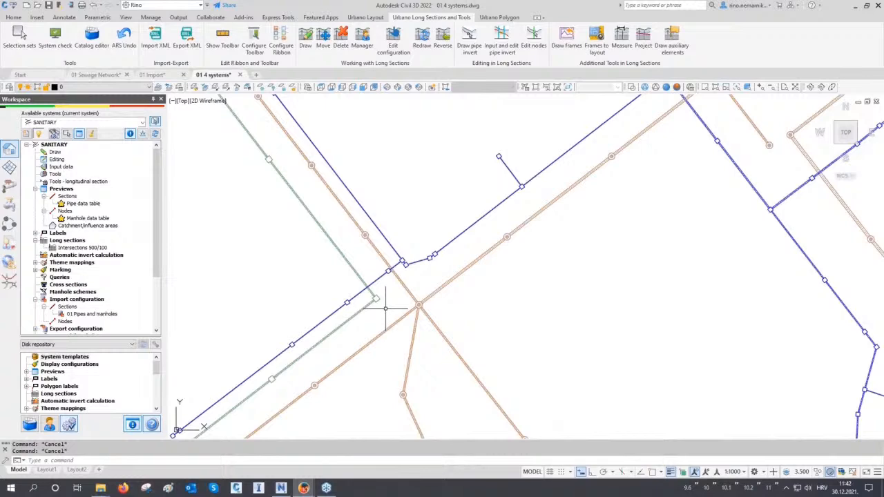
{"action": "middle_click", "coordinate": [385, 309]}
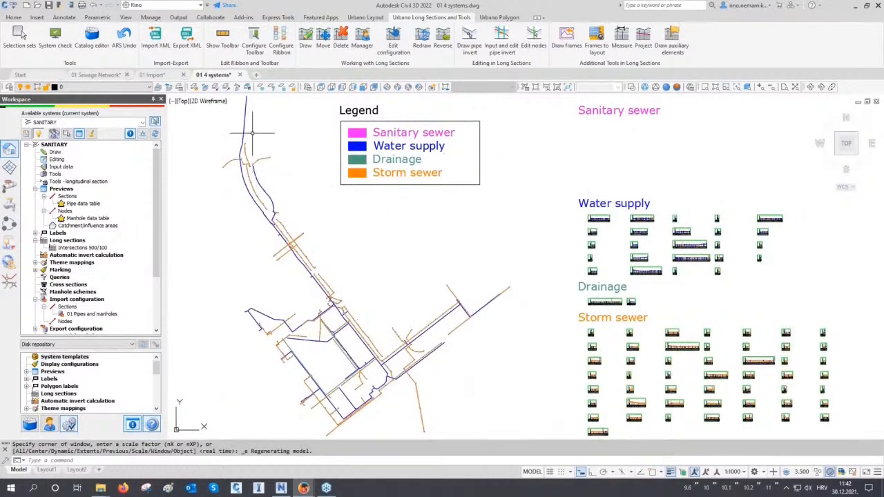
{"action": "scroll", "coordinate": [252, 133], "scroll_direction": "up", "scroll_amount": 2}
{"action": "key", "text": "Escape"}
{"action": "key", "text": "Escape"}
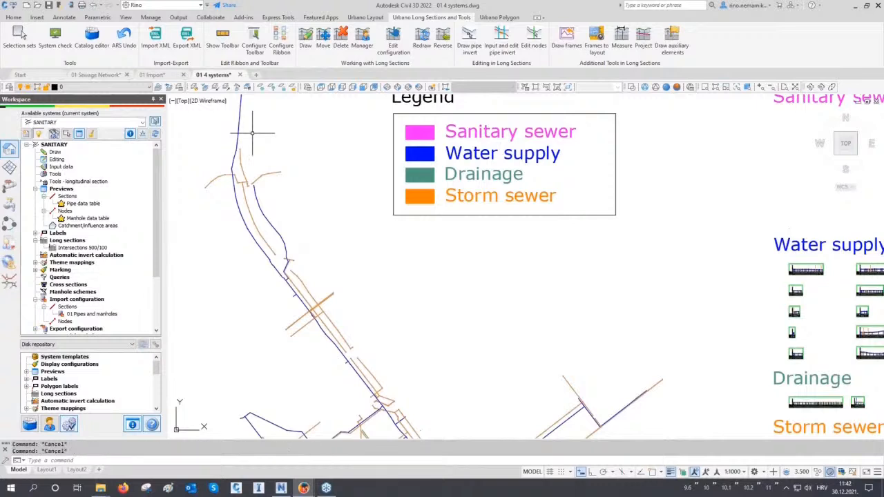
{"action": "middle_click_drag", "start_coordinate": [317, 292], "coordinate": [316, 225]}
{"action": "middle_click_drag", "start_coordinate": [334, 333], "coordinate": [333, 292]}
{"action": "scroll", "coordinate": [371, 343], "scroll_direction": "up", "scroll_amount": 3}
{"action": "scroll", "coordinate": [370, 343], "scroll_direction": "up", "scroll_amount": 3}
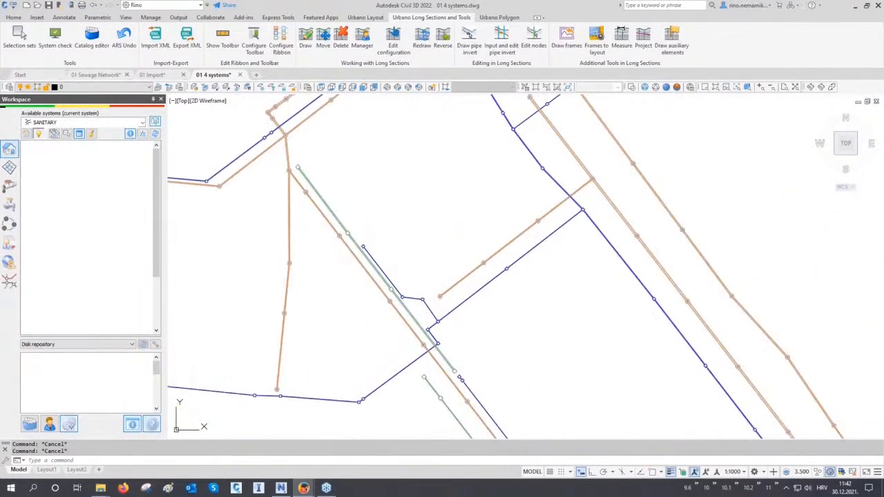
{"action": "middle_click", "coordinate": [370, 341]}
{"action": "middle_click", "coordinate": [370, 341]}
- Examine the storm sewer crossing labels, with diameter and pd distance, on the water supply long sections
{"action": "middle_click_drag", "start_coordinate": [495, 316], "coordinate": [394, 300]}
{"action": "scroll", "coordinate": [505, 200], "scroll_direction": "up", "scroll_amount": 6}
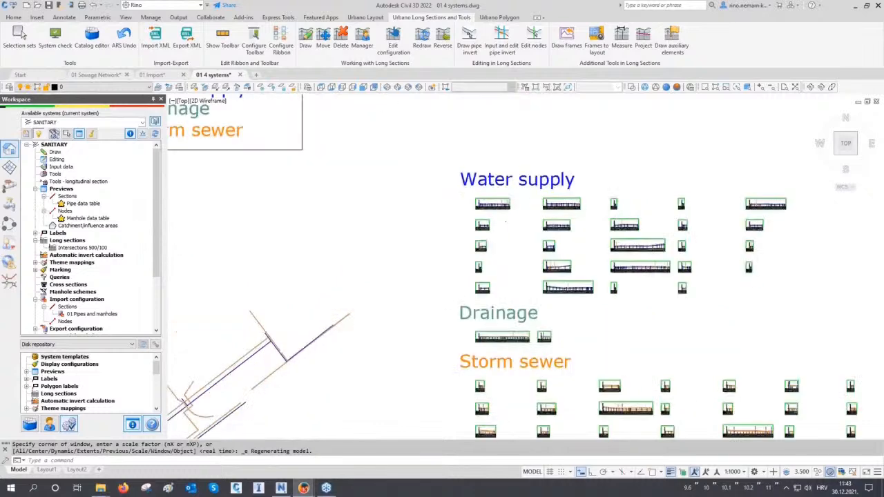
{"action": "scroll", "coordinate": [432, 202], "scroll_direction": "up", "scroll_amount": 6}
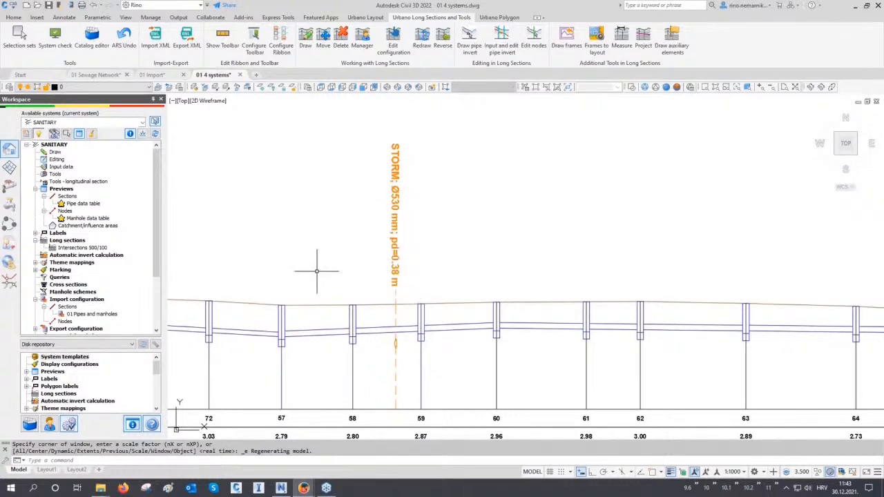
{"action": "scroll", "coordinate": [316, 266], "scroll_direction": "down", "scroll_amount": 5}
{"action": "scroll", "coordinate": [558, 270], "scroll_direction": "up", "scroll_amount": 3}
{"action": "scroll", "coordinate": [558, 271], "scroll_direction": "up", "scroll_amount": 2}
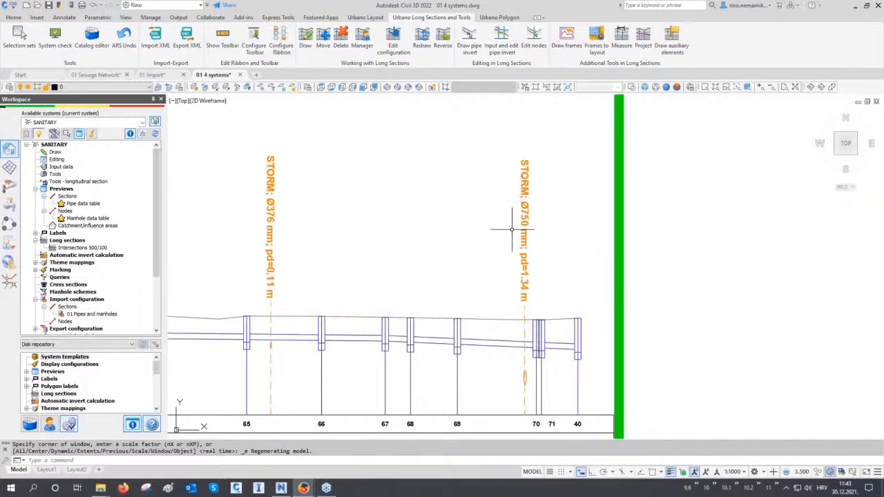
{"action": "scroll", "coordinate": [410, 191], "scroll_direction": "down", "scroll_amount": 5}
{"action": "scroll", "coordinate": [406, 209], "scroll_direction": "down", "scroll_amount": 2}
{"action": "middle_click_drag", "start_coordinate": [401, 274], "coordinate": [377, 213]}
{"action": "scroll", "coordinate": [378, 215], "scroll_direction": "down", "scroll_amount": 2}
{"action": "scroll", "coordinate": [442, 296], "scroll_direction": "up", "scroll_amount": 8}
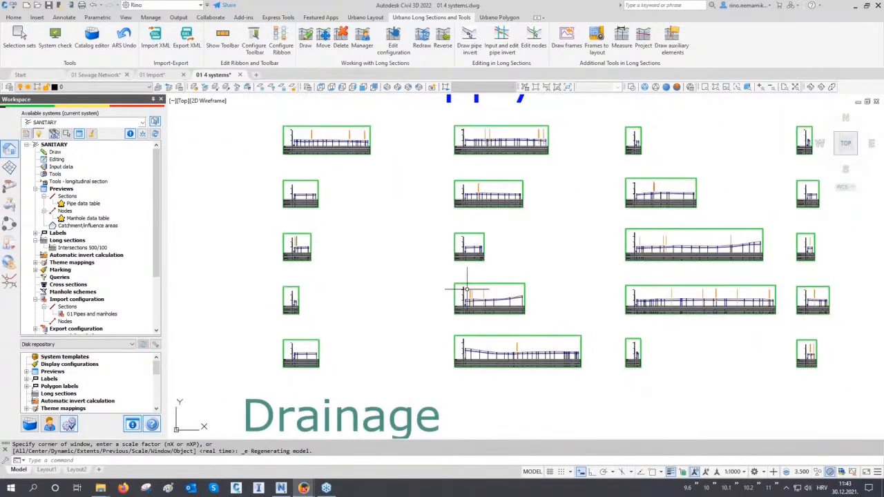
{"action": "scroll", "coordinate": [444, 297], "scroll_direction": "up", "scroll_amount": 2}
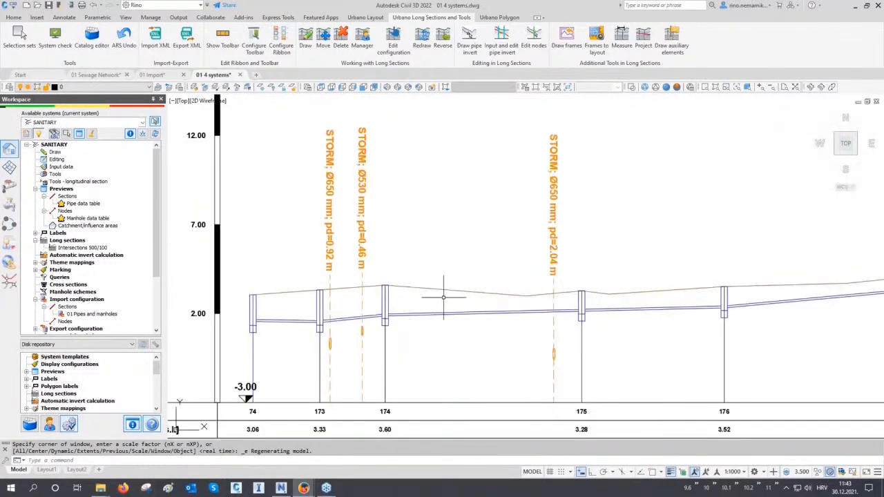
{"action": "scroll", "coordinate": [448, 237], "scroll_direction": "down", "scroll_amount": 5}
{"action": "scroll", "coordinate": [515, 325], "scroll_direction": "up", "scroll_amount": 4}
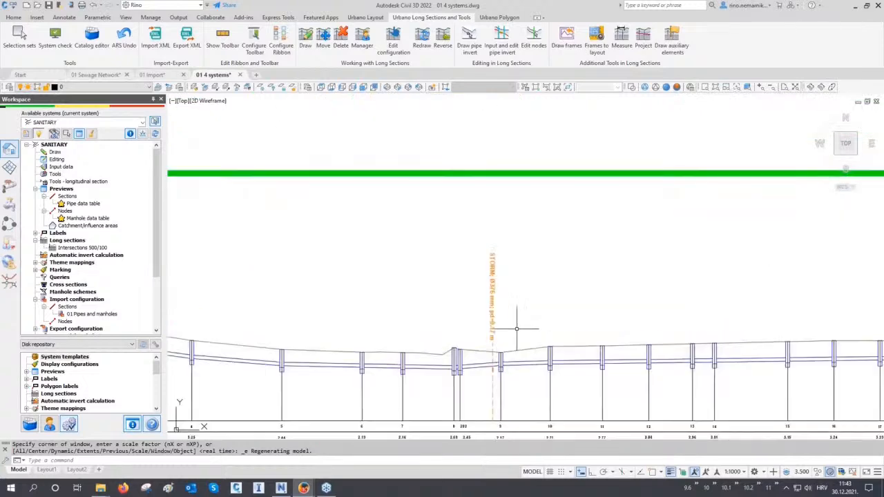
{"action": "scroll", "coordinate": [517, 329], "scroll_direction": "up", "scroll_amount": 2}
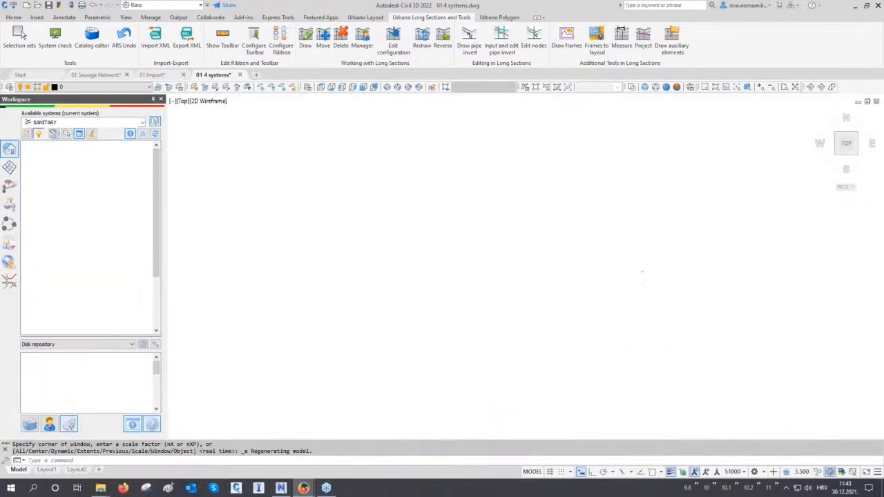
{"action": "key", "text": "Escape"}
{"action": "key", "text": "Escape"}
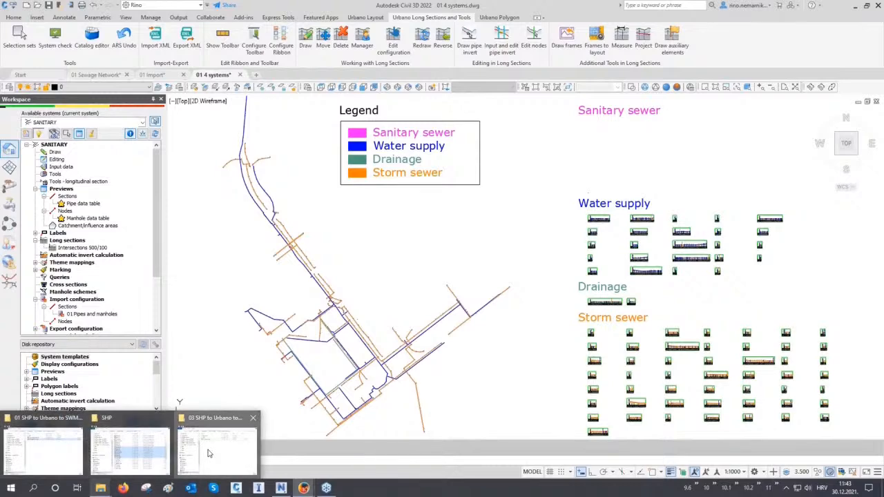
- Look up Manholes.shp and Pipes.shp in the SHP folder of 03 SHP to Urbano to Navisworks, and return to the drawing
{"action": "left_click", "coordinate": [100, 488]}
{"action": "double_click", "coordinate": [391, 244]}
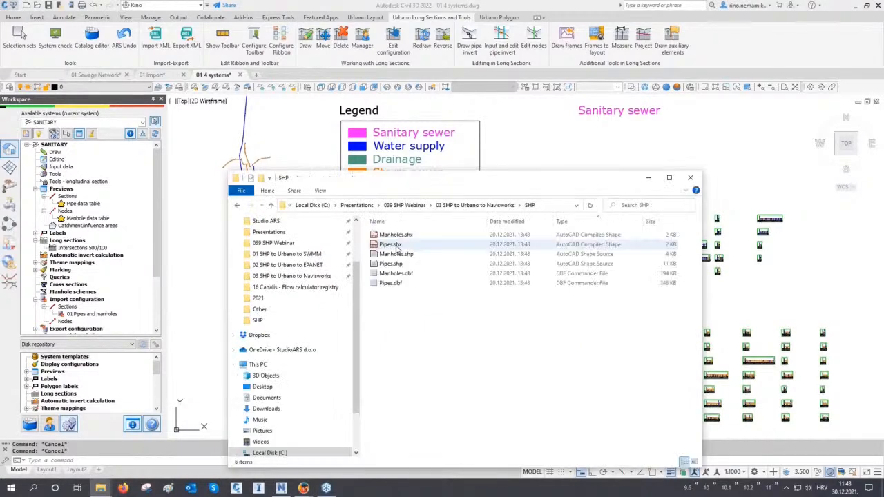
{"action": "left_click", "coordinate": [397, 254]}
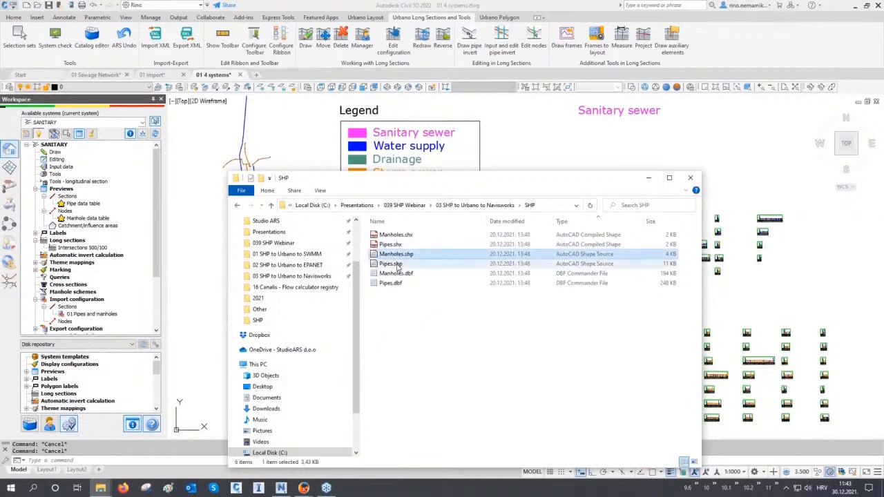
{"action": "left_click", "coordinate": [398, 265]}
{"action": "left_click", "coordinate": [398, 254]}
{"action": "left_click", "coordinate": [399, 264]}
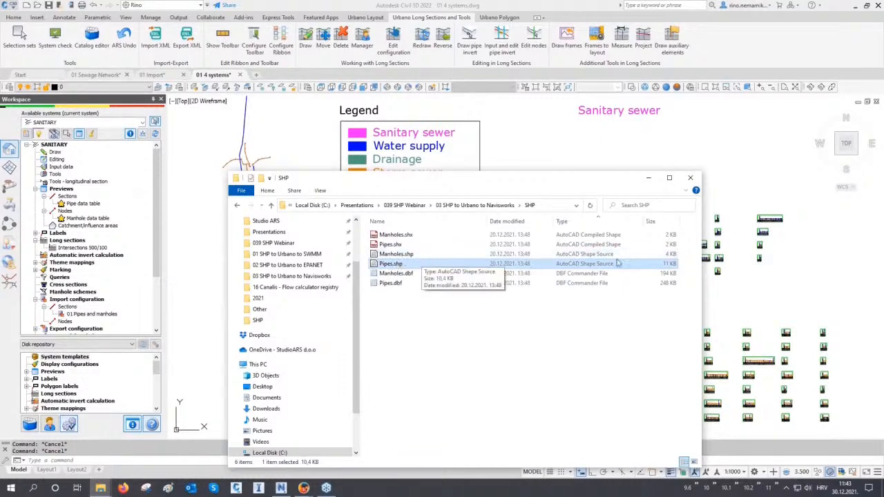
{"action": "left_click", "coordinate": [649, 178]}
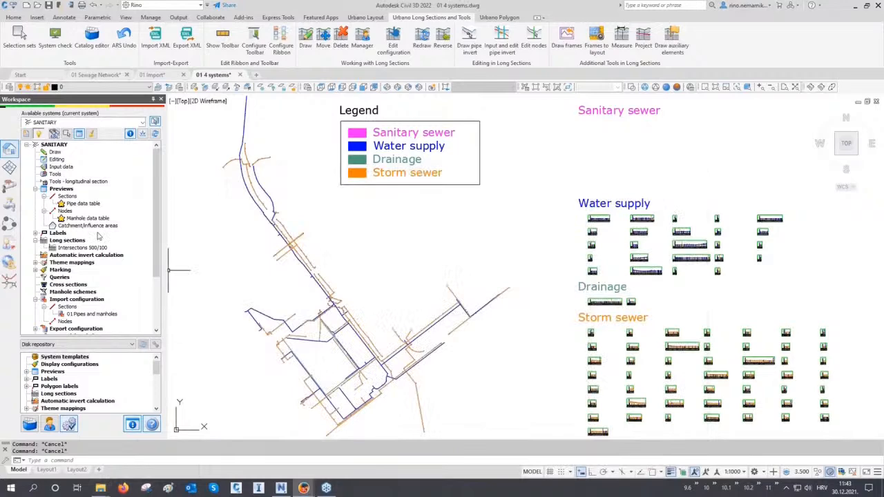
- Open the 01 Pipes and manholes import configuration for editing and examine the data binding of its Sections element type
{"action": "scroll", "coordinate": [99, 237], "scroll_direction": "down", "scroll_amount": 2}
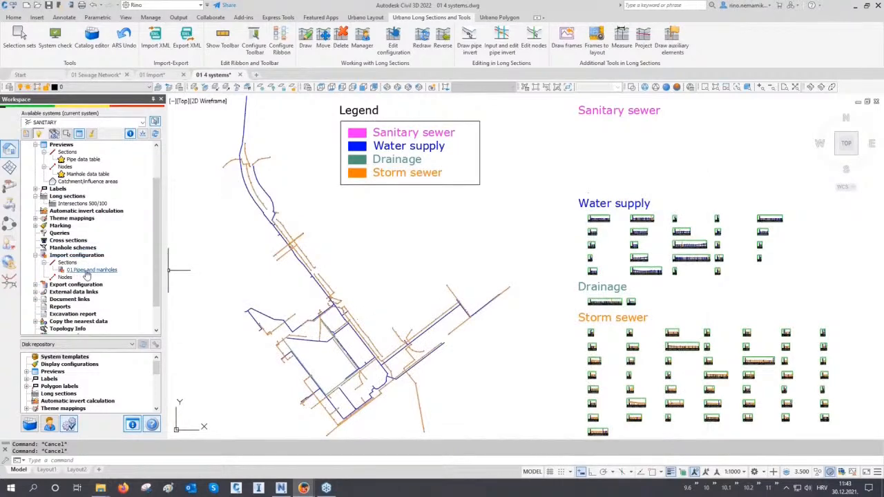
{"action": "left_click", "coordinate": [87, 272]}
{"action": "right_click", "coordinate": [87, 272]}
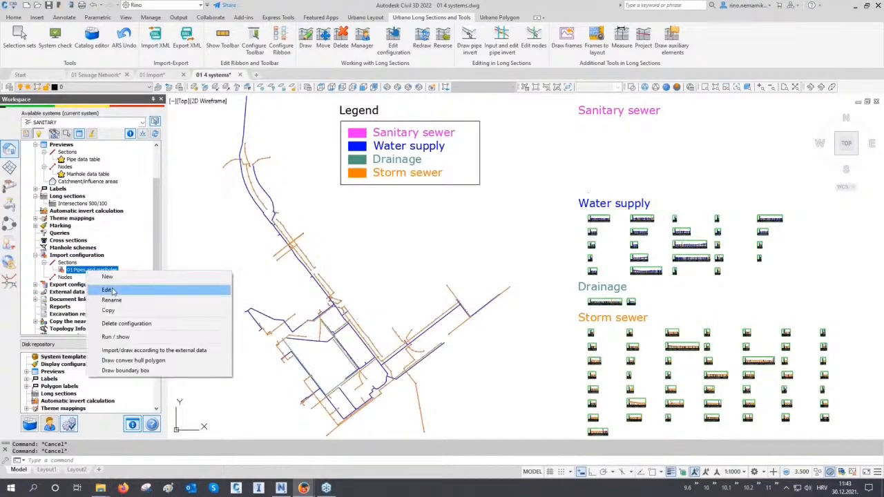
{"action": "left_click", "coordinate": [111, 277]}
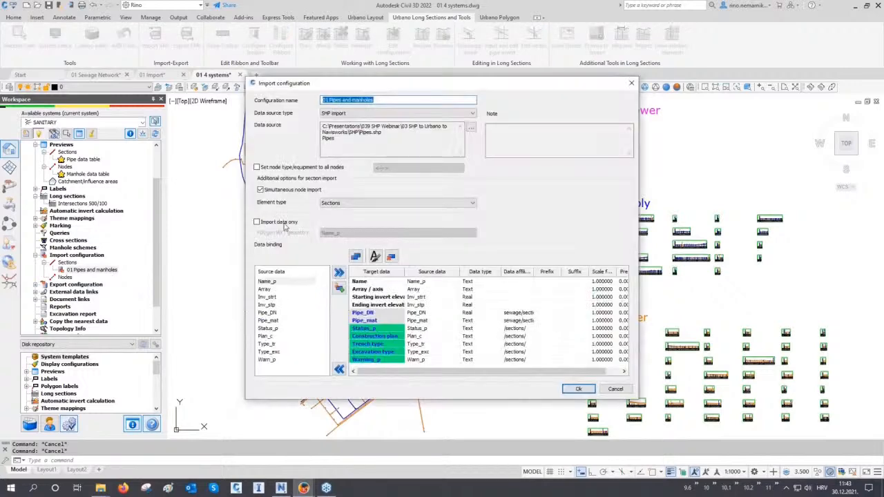
{"action": "left_click", "coordinate": [335, 202]}
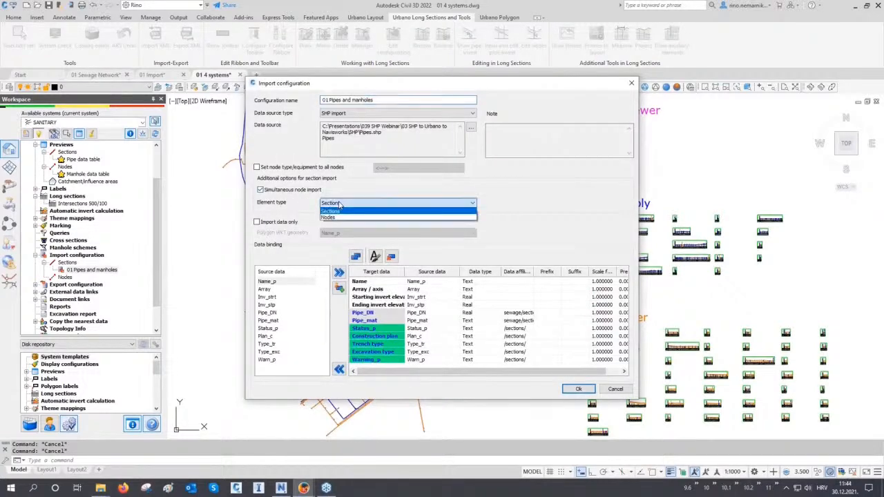
{"action": "left_click", "coordinate": [339, 204]}
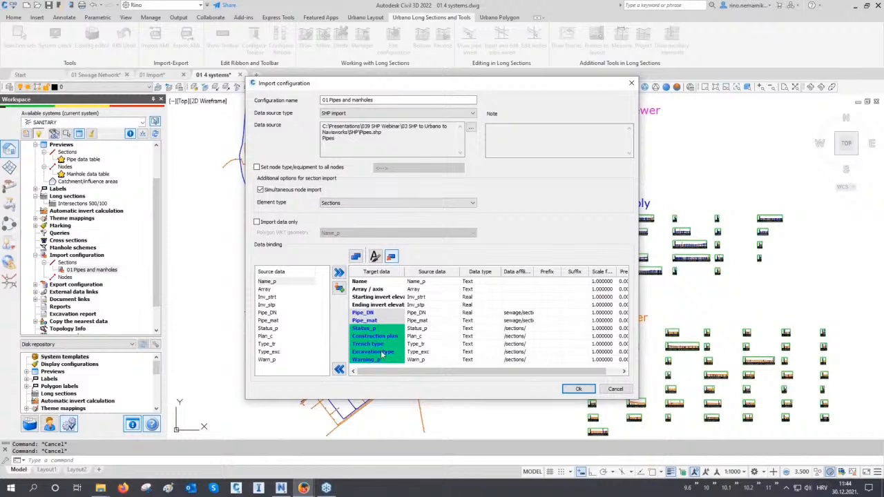
- Show the Nodes element type, examine how the Manholes.shp data is bound, and close the import configuration without saving
{"action": "left_click", "coordinate": [373, 203]}
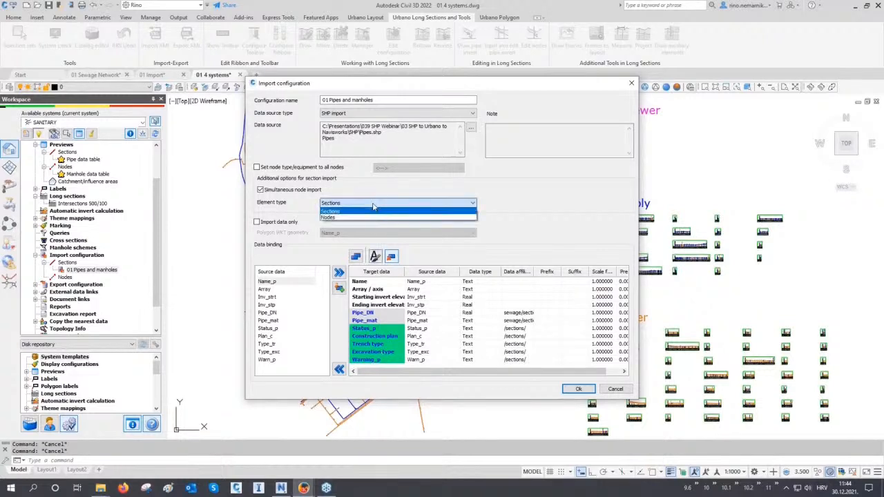
{"action": "left_click", "coordinate": [371, 217]}
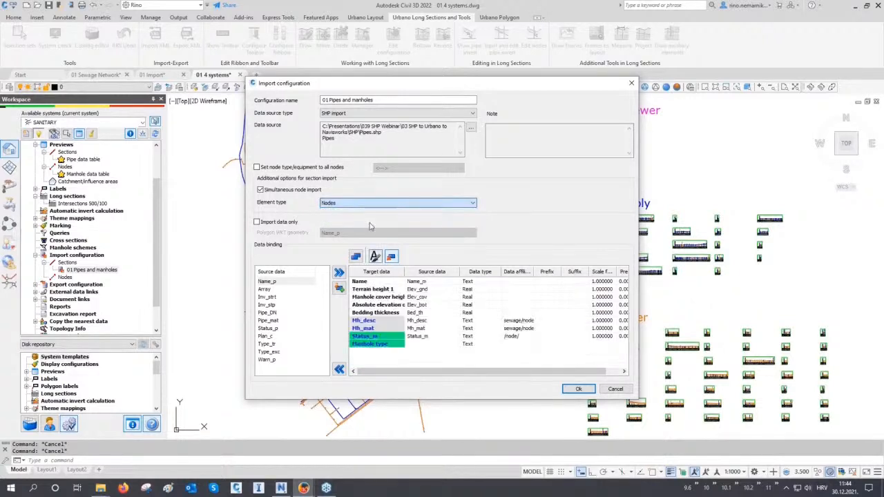
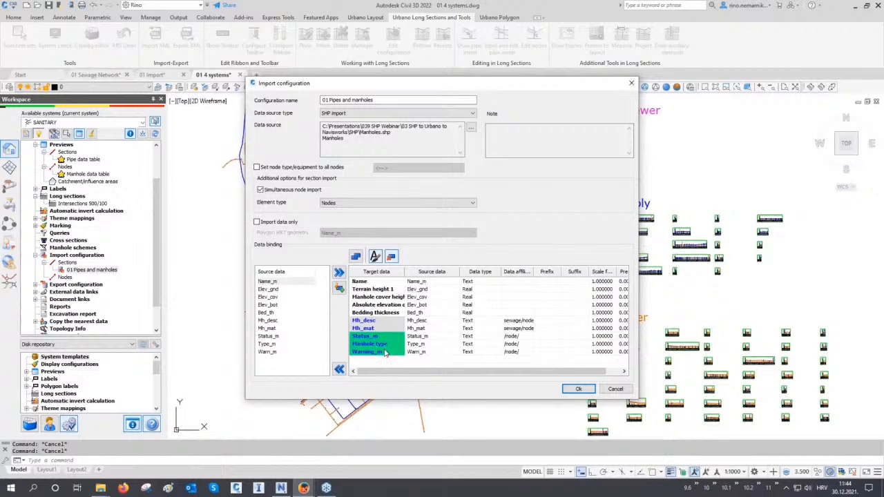
{"action": "key", "text": "Escape"}
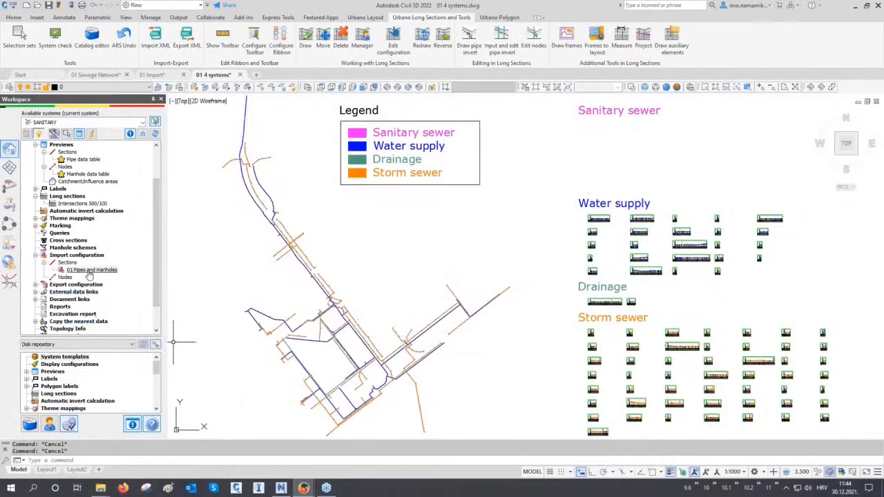
- Import the sanitary sewer with the 01 Pipes and manholes configuration, close the import, and inspect the new pipes in plan
{"action": "double_click", "coordinate": [89, 272]}
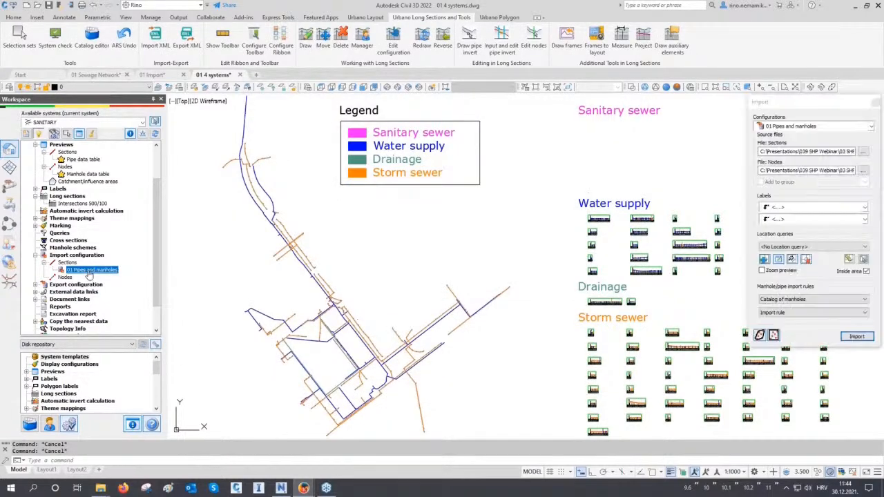
{"action": "left_click", "coordinate": [856, 336]}
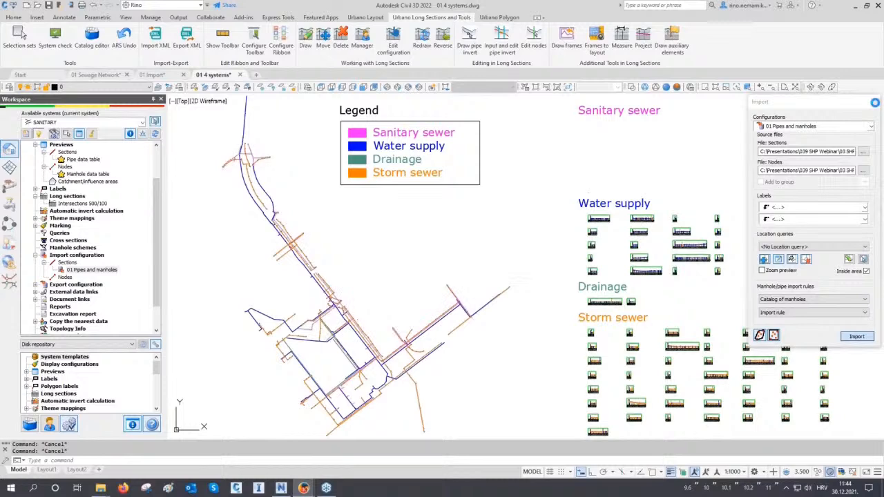
{"action": "left_click", "coordinate": [876, 103]}
{"action": "scroll", "coordinate": [510, 303], "scroll_direction": "up", "scroll_amount": 5}
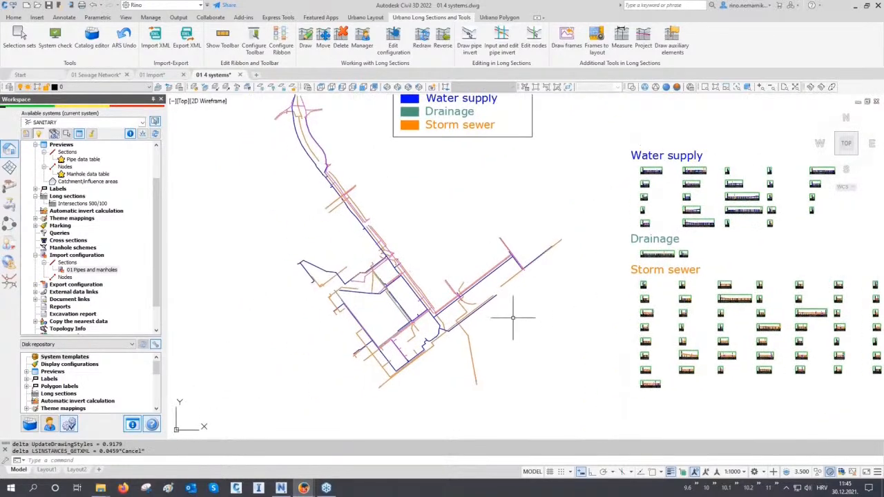
{"action": "scroll", "coordinate": [391, 340], "scroll_direction": "up", "scroll_amount": 8}
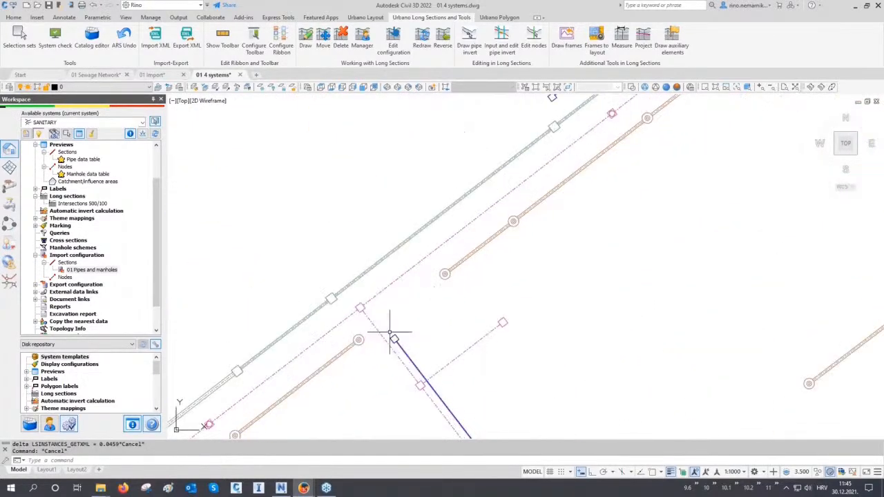
- Trace the imported sanitary pipes in plan, examine where a side branch crosses the water and storm lines, and return to the whole drawing
{"action": "middle_click_drag", "start_coordinate": [473, 251], "coordinate": [426, 334]}
{"action": "scroll", "coordinate": [428, 331], "scroll_direction": "down", "scroll_amount": 2}
{"action": "middle_click_drag", "start_coordinate": [586, 227], "coordinate": [542, 306]}
{"action": "mouse_move", "coordinate": [675, 216]}
{"action": "middle_mouse_down"}
{"action": "mouse_move", "coordinate": [573, 305]}
{"action": "mouse_move", "coordinate": [596, 292]}
{"action": "mouse_move", "coordinate": [591, 297]}
{"action": "middle_mouse_up"}
{"action": "middle_click_drag", "start_coordinate": [689, 228], "coordinate": [592, 316]}
{"action": "middle_click_drag", "start_coordinate": [651, 254], "coordinate": [620, 324]}
{"action": "middle_click_drag", "start_coordinate": [533, 207], "coordinate": [532, 295]}
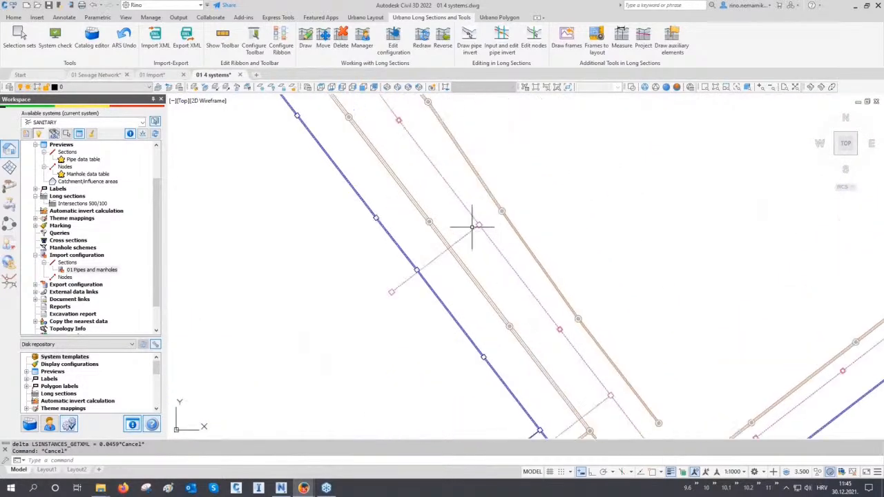
{"action": "scroll", "coordinate": [471, 225], "scroll_direction": "up", "scroll_amount": 4}
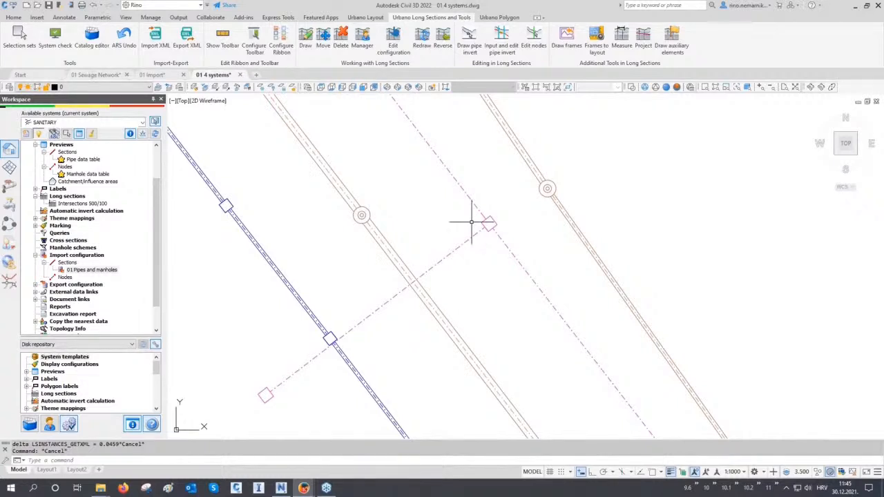
{"action": "middle_click", "coordinate": [472, 221]}
{"action": "middle_click", "coordinate": [472, 222]}
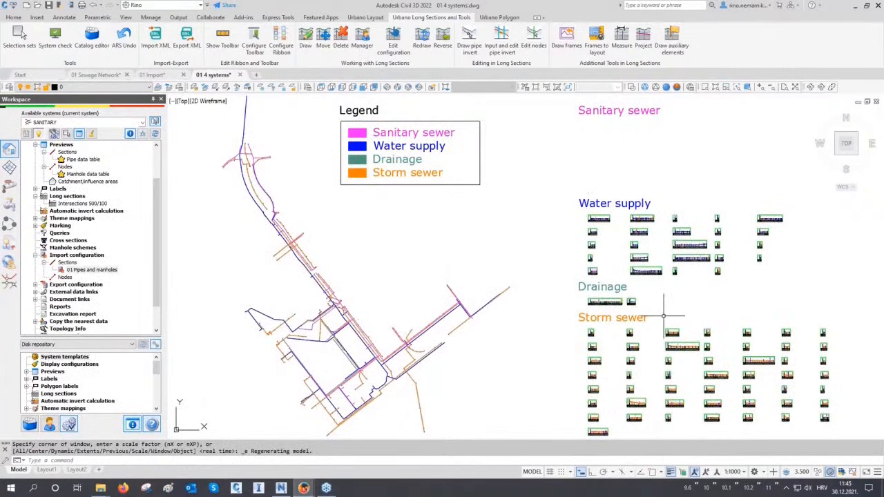
- Examine the sanitary crossings marked in the first water supply long section and in one from the lowest row
{"action": "scroll", "coordinate": [583, 276], "scroll_direction": "up", "scroll_amount": 3}
{"action": "scroll", "coordinate": [509, 273], "scroll_direction": "up", "scroll_amount": 10}
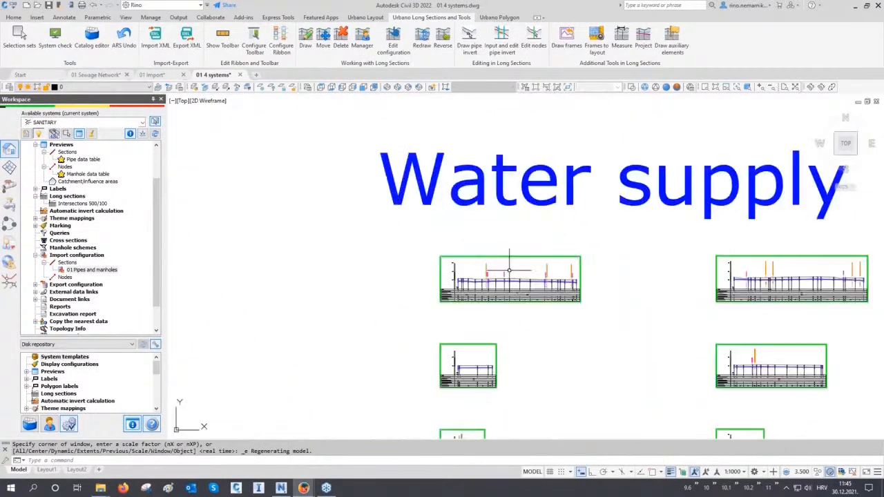
{"action": "scroll", "coordinate": [484, 292], "scroll_direction": "up", "scroll_amount": 6}
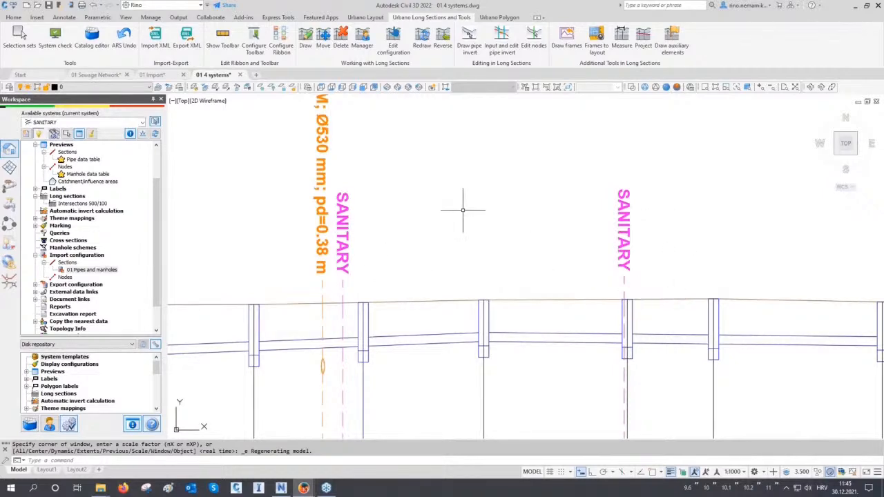
{"action": "scroll", "coordinate": [465, 203], "scroll_direction": "down", "scroll_amount": 8}
{"action": "scroll", "coordinate": [483, 279], "scroll_direction": "down", "scroll_amount": 3}
{"action": "middle_click_drag", "start_coordinate": [483, 280], "coordinate": [449, 227]}
{"action": "scroll", "coordinate": [479, 268], "scroll_direction": "up", "scroll_amount": 4}
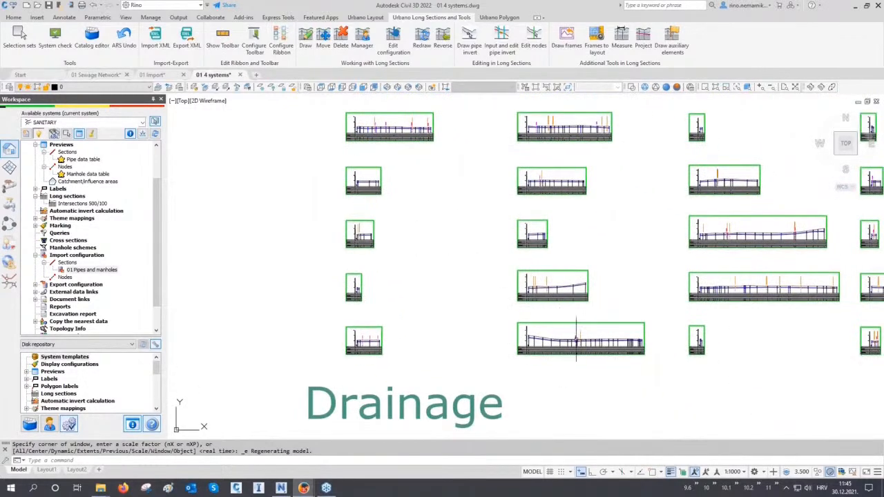
{"action": "scroll", "coordinate": [577, 338], "scroll_direction": "up", "scroll_amount": 6}
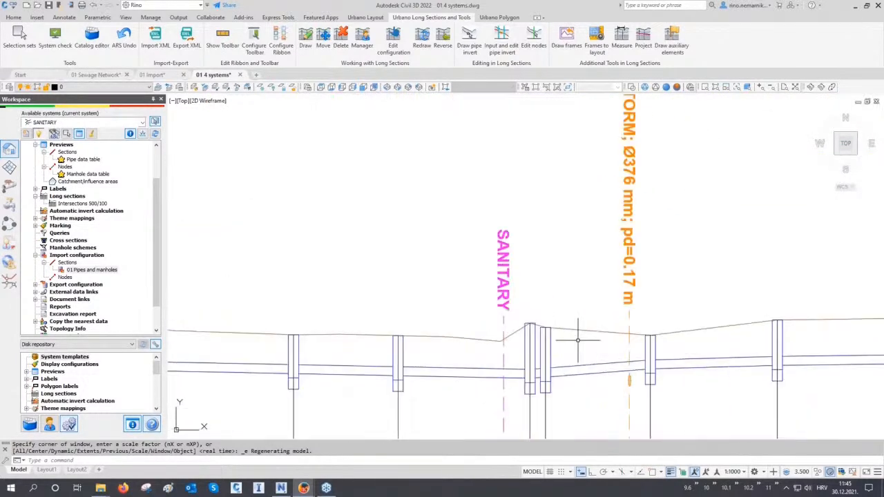
- Examine the sanitary and storm crossings between nodes 53 and 51 in a longer water supply long section, and return to the whole drawing
{"action": "scroll", "coordinate": [414, 314], "scroll_direction": "down", "scroll_amount": 6}
{"action": "scroll", "coordinate": [626, 193], "scroll_direction": "down", "scroll_amount": 2}
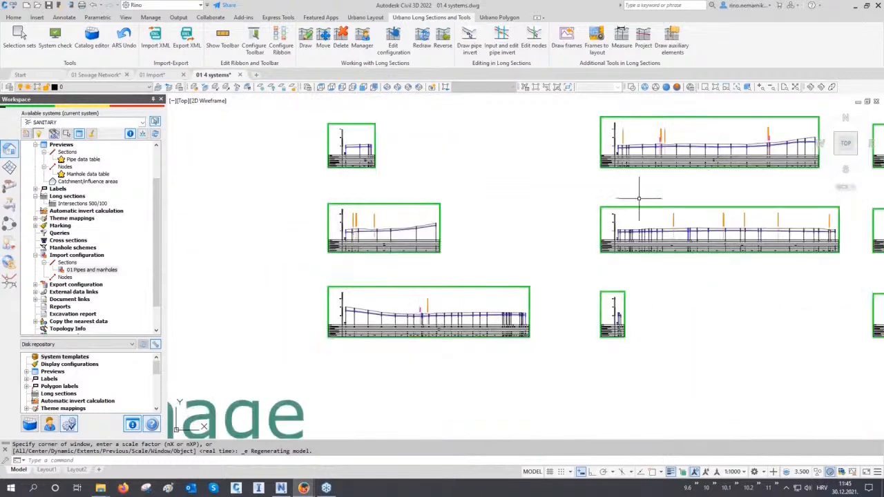
{"action": "scroll", "coordinate": [630, 209], "scroll_direction": "up", "scroll_amount": 5}
{"action": "scroll", "coordinate": [611, 210], "scroll_direction": "up", "scroll_amount": 3}
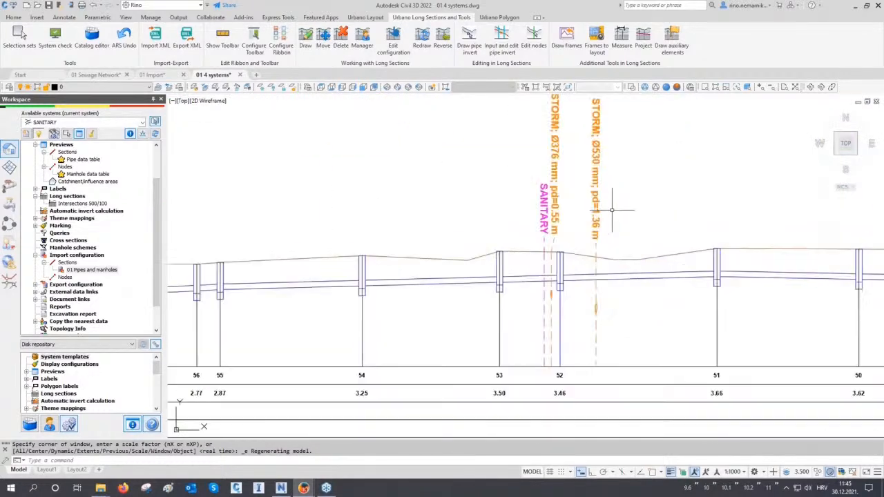
{"action": "scroll", "coordinate": [611, 209], "scroll_direction": "up", "scroll_amount": 1}
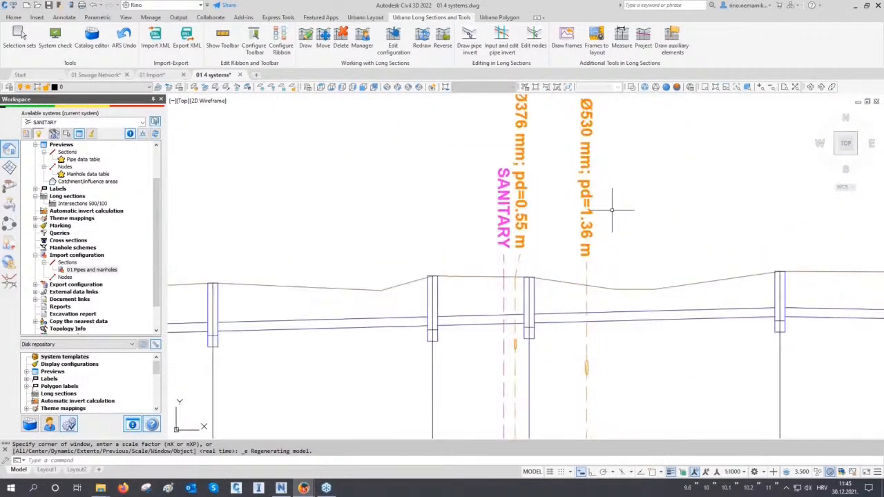
{"action": "middle_click", "coordinate": [612, 210]}
{"action": "middle_click", "coordinate": [612, 209]}
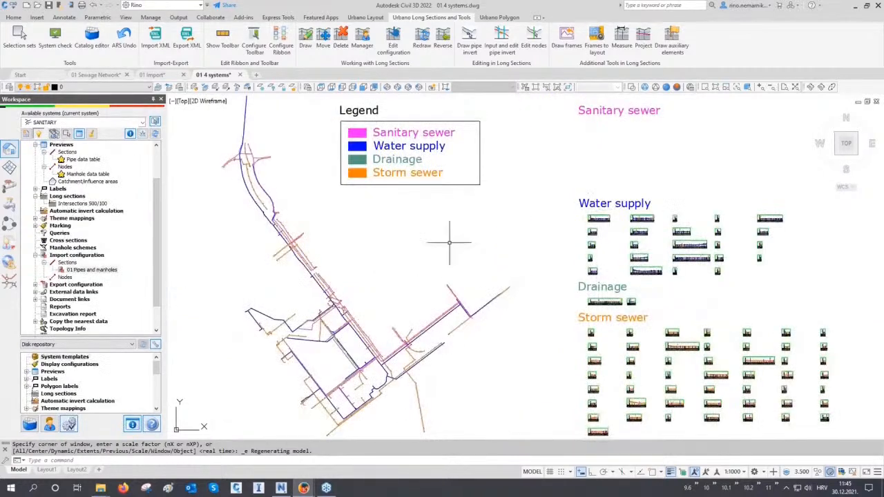
- Draw the sanitary long sections with the Intersections 500/100 definition as a 5 by 5 array below the Sanitary sewer heading
{"action": "double_click", "coordinate": [93, 206]}
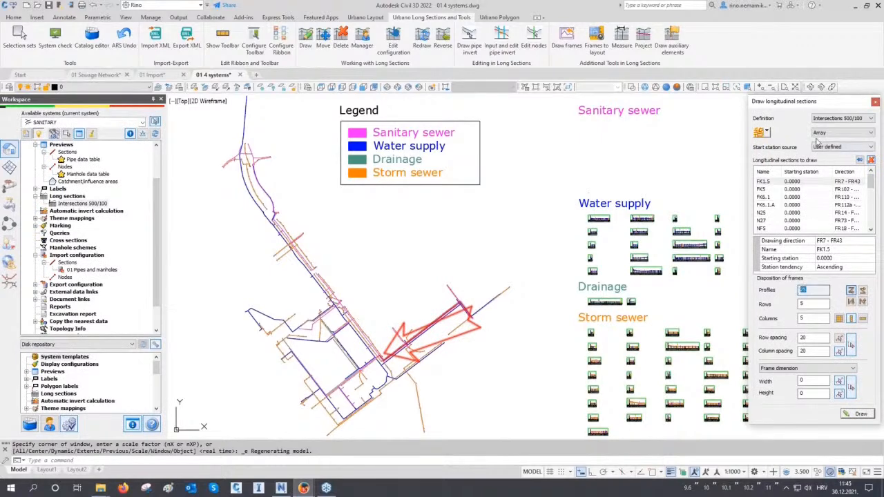
{"action": "left_click", "coordinate": [857, 413]}
{"action": "middle_click_drag", "start_coordinate": [581, 200], "coordinate": [461, 210]}
{"action": "left_click", "coordinate": [467, 214]}
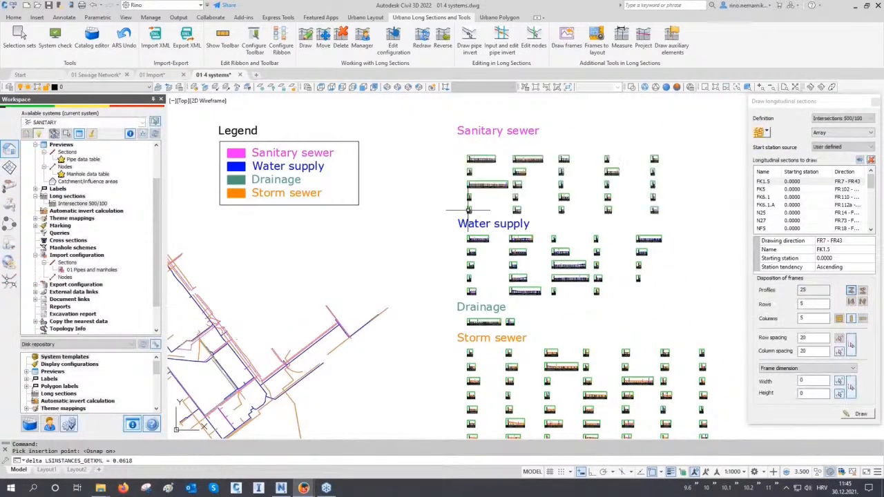
{"action": "middle_click_drag", "start_coordinate": [593, 186], "coordinate": [559, 227]}
{"action": "key", "text": "Escape"}
{"action": "key", "text": "Escape"}
- Examine the storm and water crossings between FR7 and FR10 in the first sanitary long section
{"action": "scroll", "coordinate": [465, 205], "scroll_direction": "up", "scroll_amount": 3}
{"action": "scroll", "coordinate": [396, 188], "scroll_direction": "up", "scroll_amount": 10}
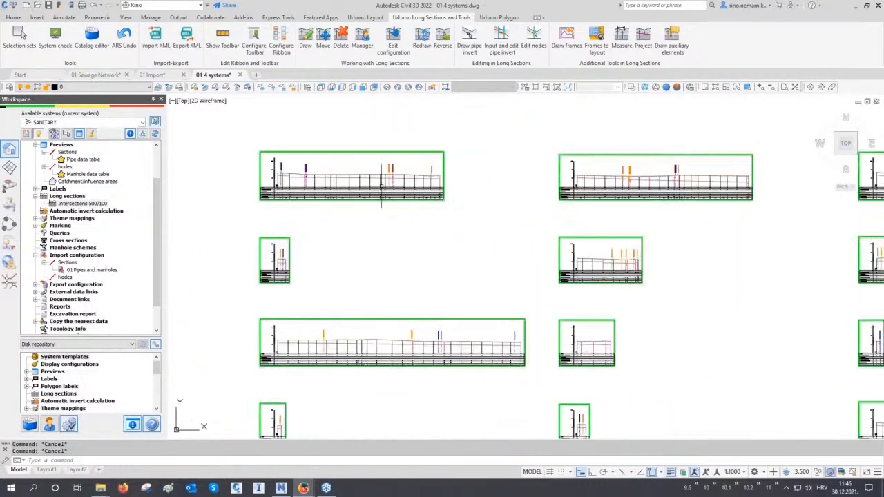
{"action": "scroll", "coordinate": [338, 207], "scroll_direction": "up", "scroll_amount": 4}
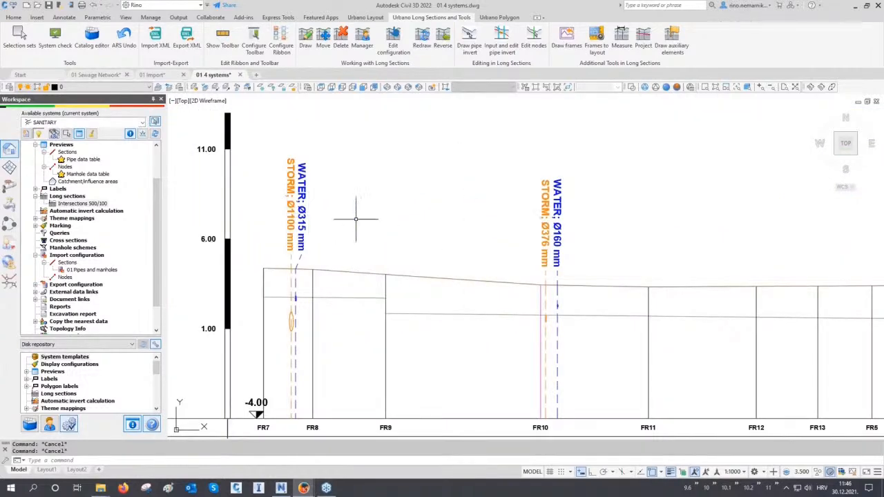
{"action": "scroll", "coordinate": [430, 230], "scroll_direction": "down", "scroll_amount": 8}
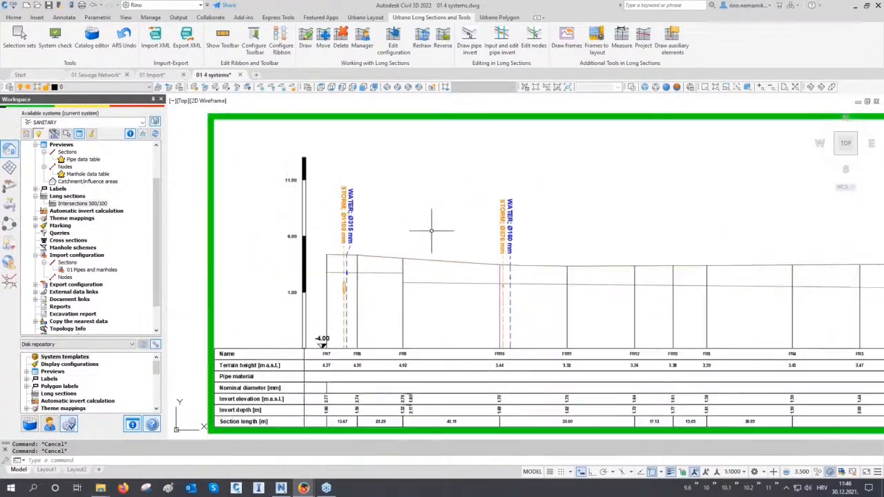
{"action": "scroll", "coordinate": [441, 337], "scroll_direction": "up", "scroll_amount": 6}
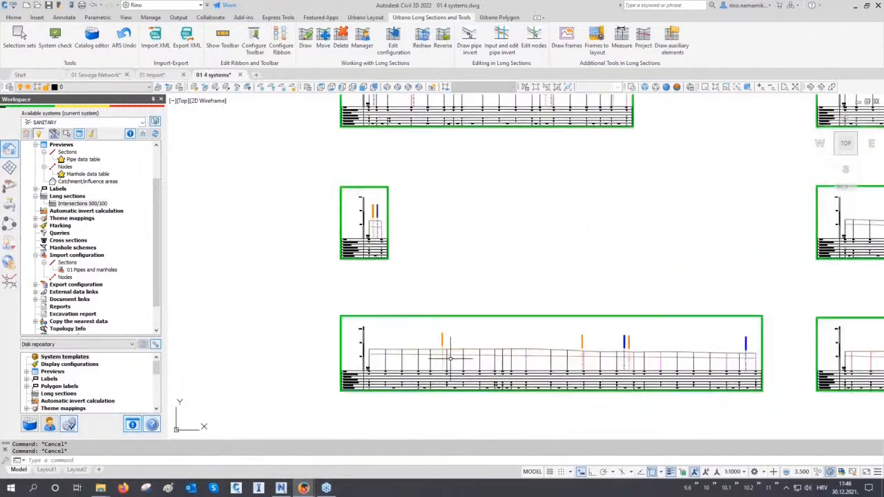
- Examine the storm and water crossings between FR39 and FR43 in the long sanitary section of the third row
{"action": "scroll", "coordinate": [296, 322], "scroll_direction": "down", "scroll_amount": 4}
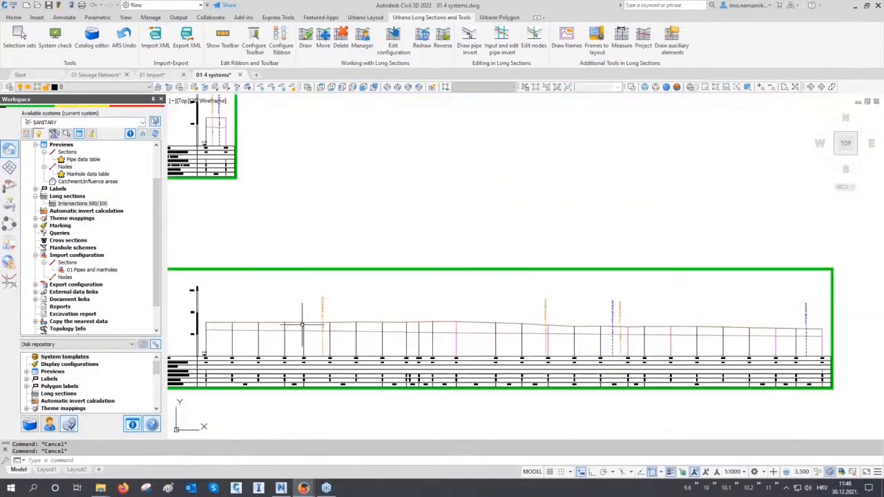
{"action": "scroll", "coordinate": [625, 324], "scroll_direction": "up", "scroll_amount": 5}
{"action": "middle_click_drag", "start_coordinate": [625, 324], "coordinate": [631, 286]}
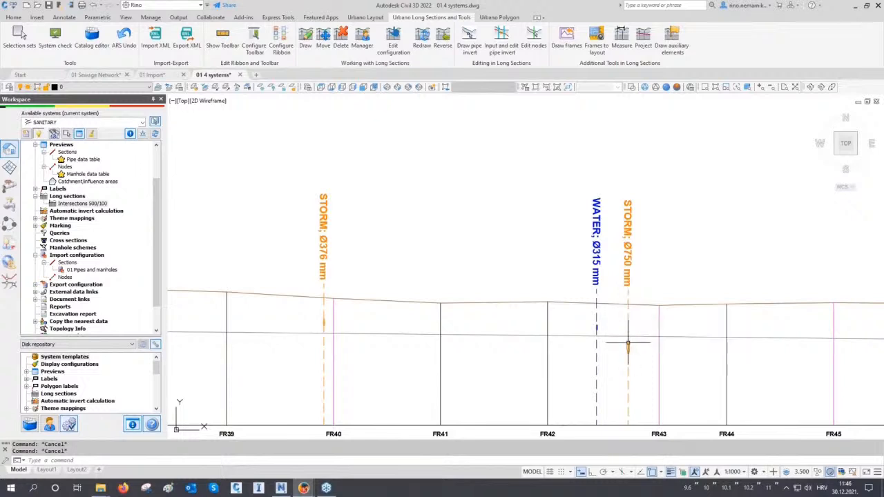
{"action": "scroll", "coordinate": [627, 339], "scroll_direction": "up", "scroll_amount": 2}
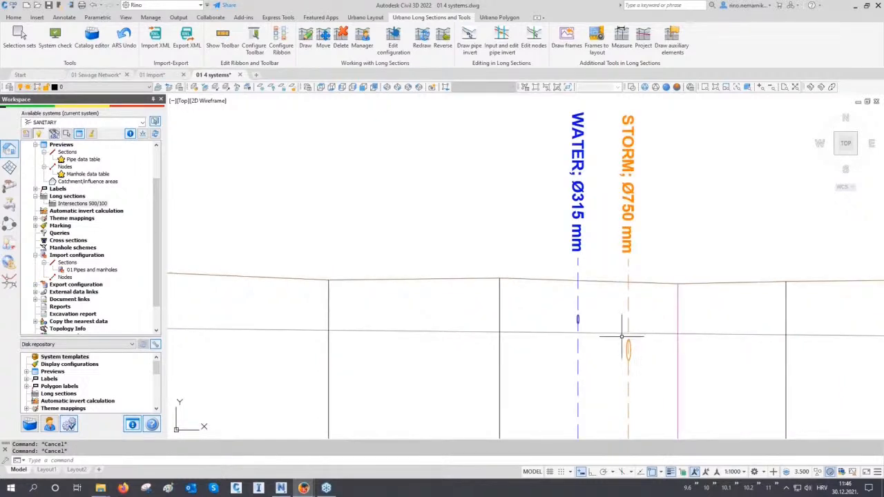
{"action": "scroll", "coordinate": [621, 337], "scroll_direction": "down", "scroll_amount": 10}
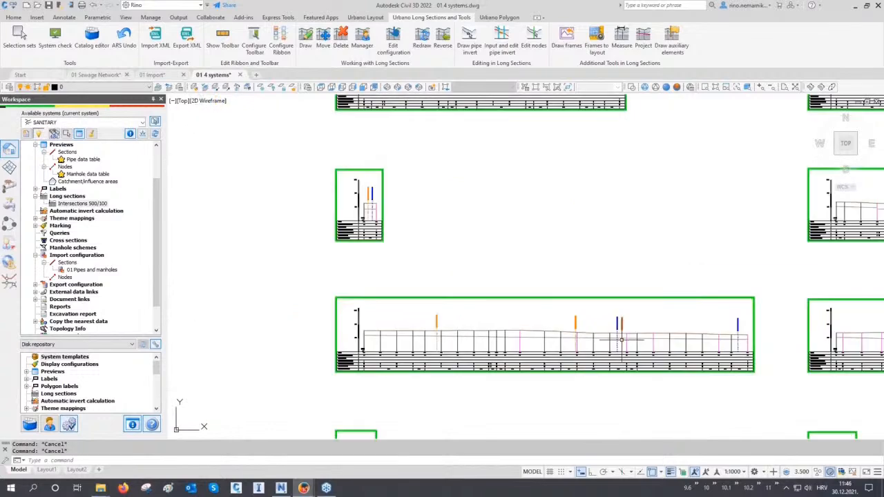
- Return to the first sanitary long section, highlight its terrain line for inspection, and clear the selection
{"action": "middle_click_drag", "start_coordinate": [532, 253], "coordinate": [410, 289]}
{"action": "scroll", "coordinate": [409, 278], "scroll_direction": "up", "scroll_amount": 6}
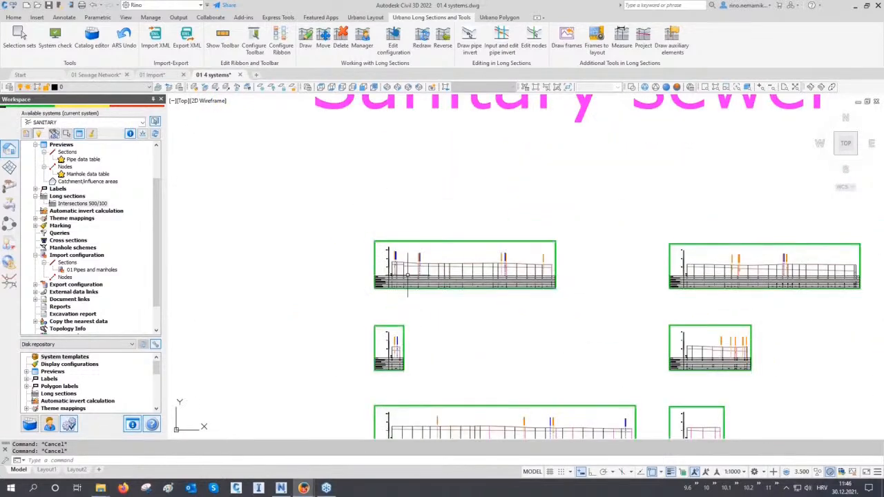
{"action": "scroll", "coordinate": [357, 235], "scroll_direction": "up", "scroll_amount": 4}
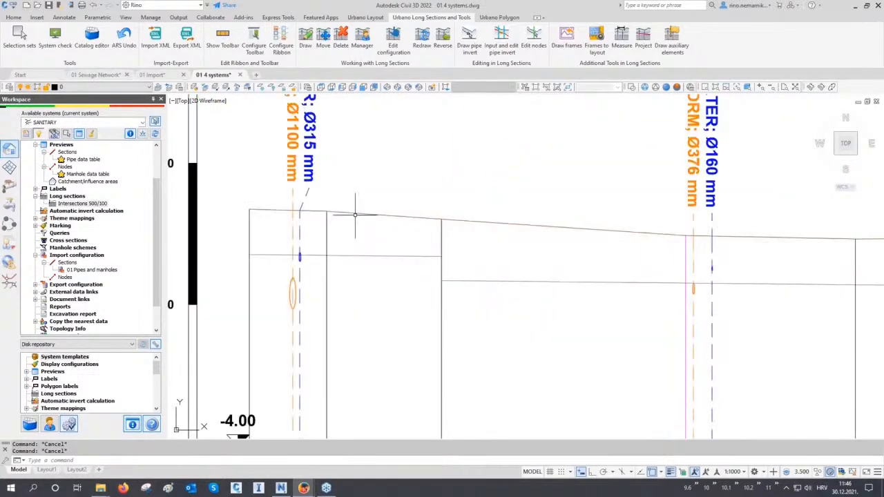
{"action": "left_click", "coordinate": [355, 213]}
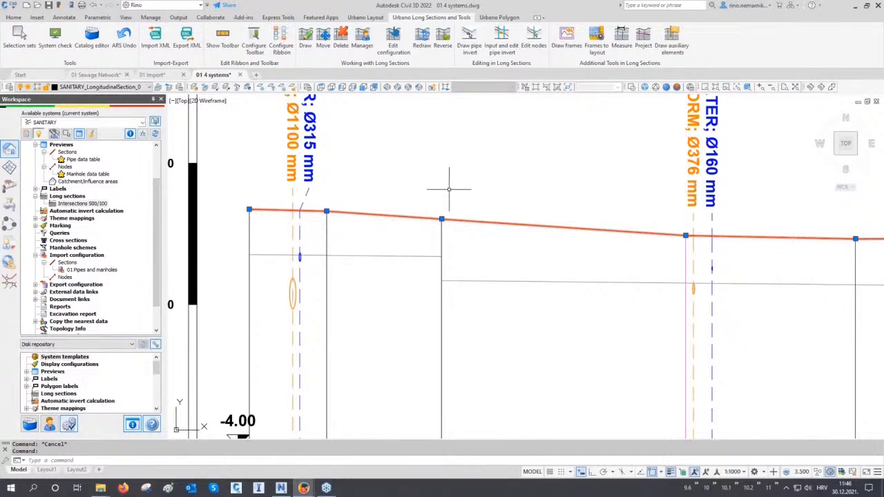
{"action": "key", "text": "Escape"}
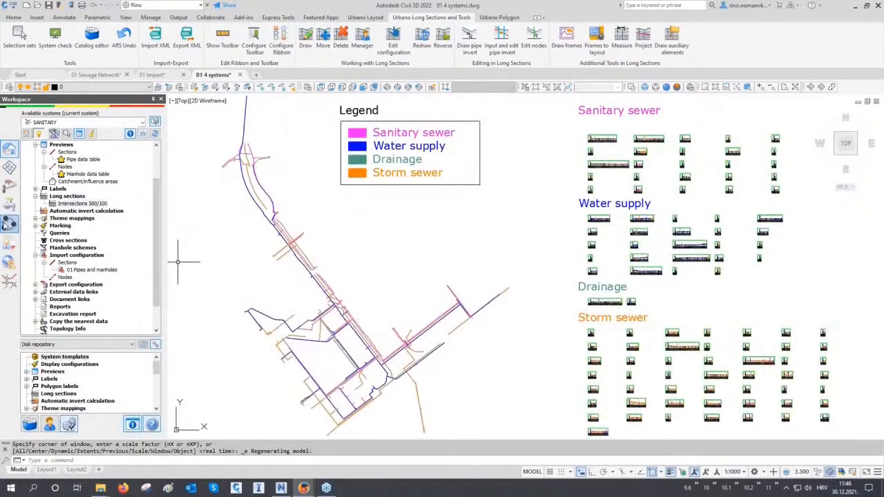
- Display the terrain surface triangulation over the plan with the Style view, examine it, and hide the surface again
{"action": "left_click", "coordinate": [9, 168]}
{"action": "left_click", "coordinate": [36, 168]}
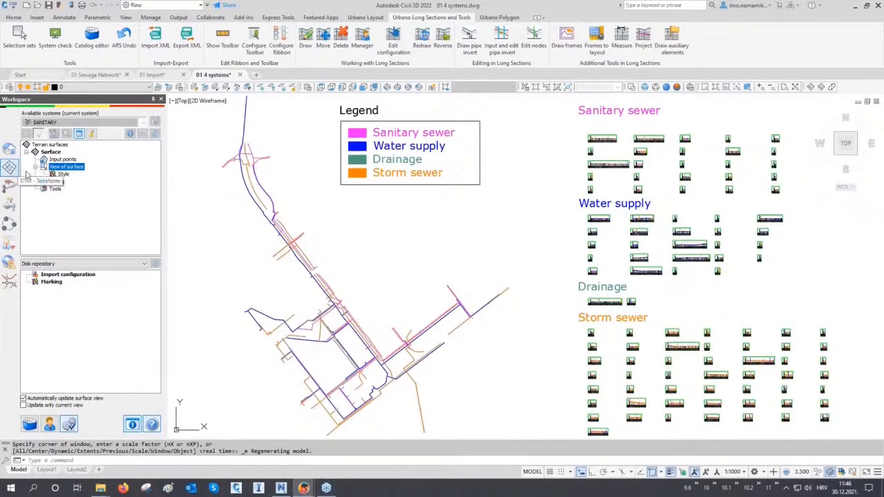
{"action": "left_click", "coordinate": [62, 175]}
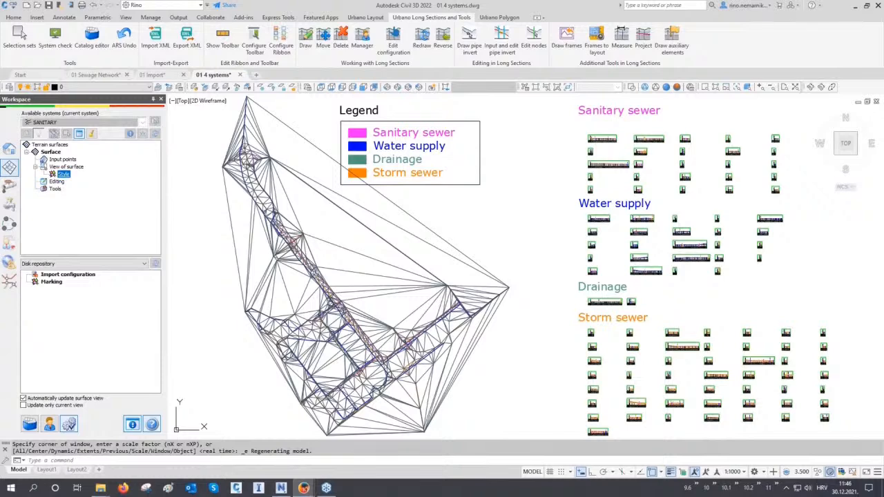
{"action": "right_click", "coordinate": [61, 174]}
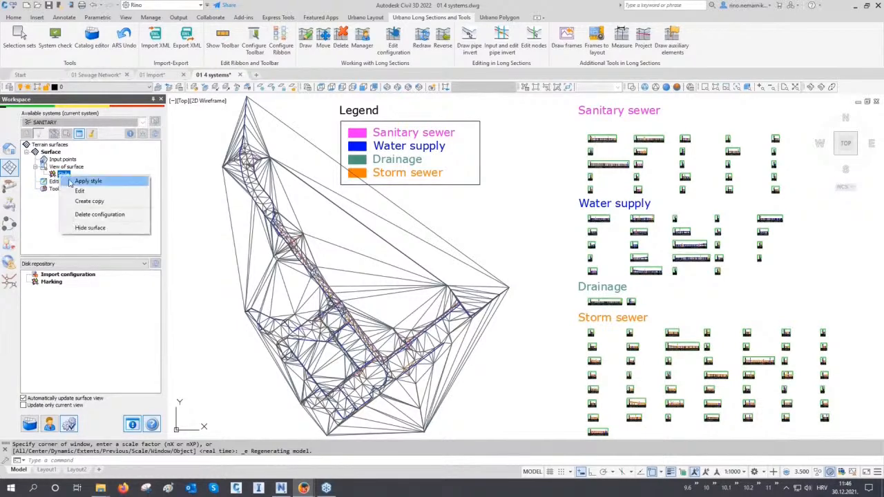
{"action": "left_click", "coordinate": [87, 228]}
- Focus on the first sanitary long section and regenerate the drawing to inspect its terrain line and crossings
{"action": "middle_click_drag", "start_coordinate": [559, 161], "coordinate": [423, 199]}
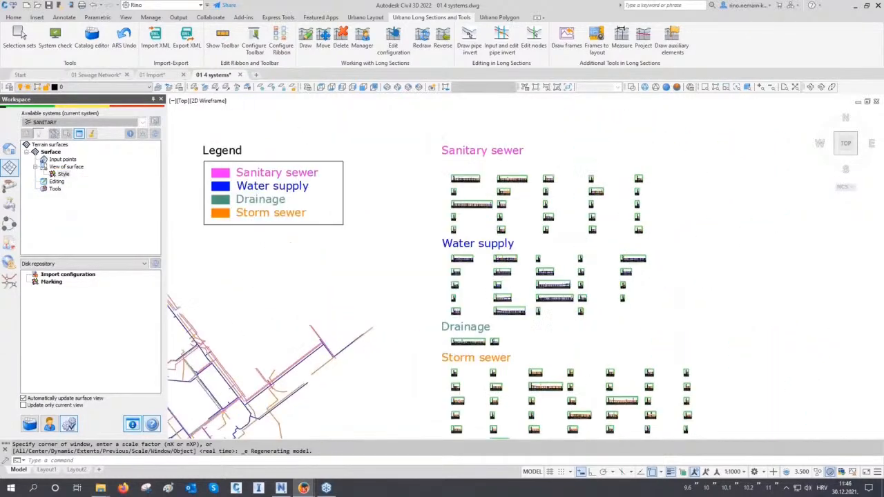
{"action": "scroll", "coordinate": [464, 178], "scroll_direction": "up", "scroll_amount": 10}
{"action": "scroll", "coordinate": [448, 163], "scroll_direction": "up", "scroll_amount": 5}
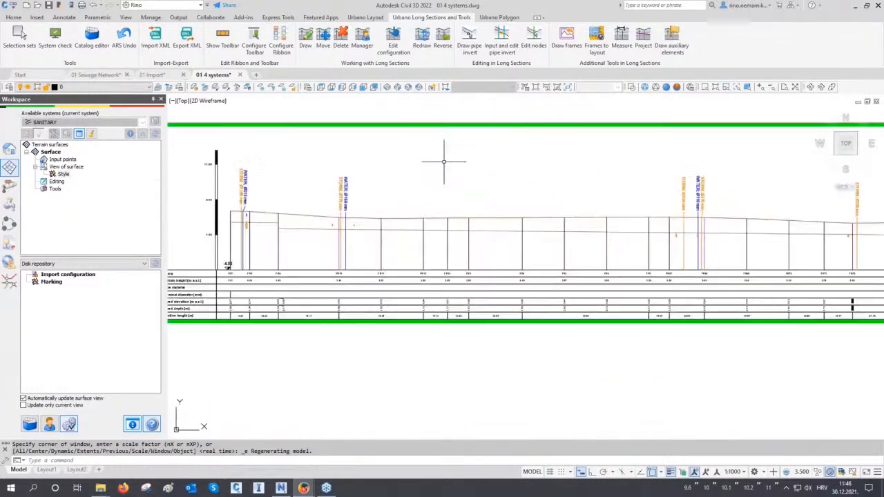
{"action": "middle_click_drag", "start_coordinate": [444, 173], "coordinate": [446, 227]}
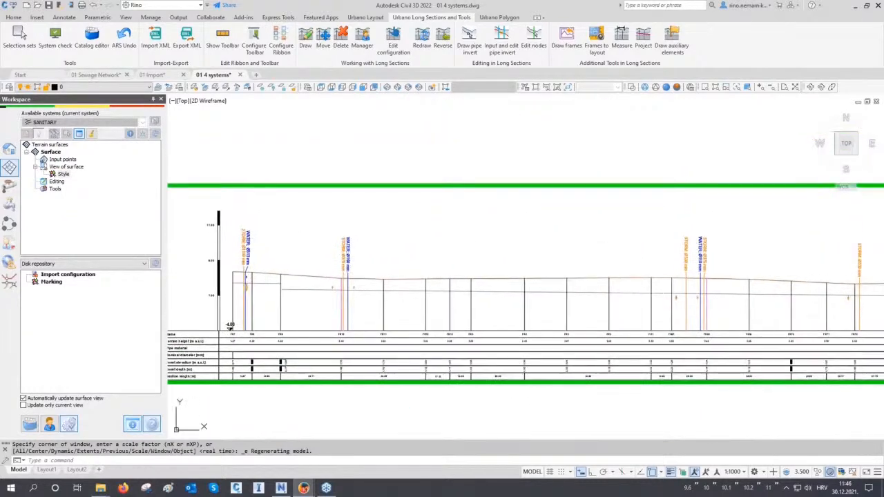
{"action": "type", "text": "re"}
{"action": "key", "text": "Return"}
- Set terrain heights for the sanitary nodes from the digital terrain model, using DTM type Terraform, the surface named Surface, and additional points drawn
{"action": "left_click", "coordinate": [8, 149]}
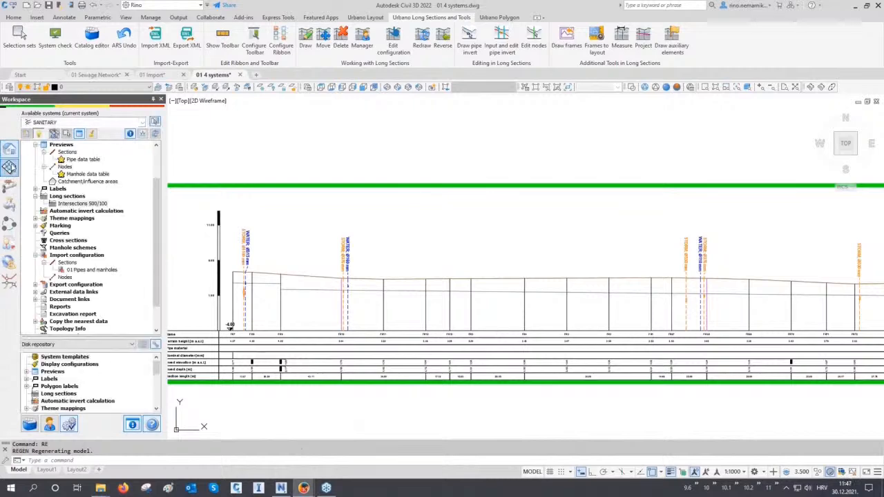
{"action": "left_click", "coordinate": [39, 204]}
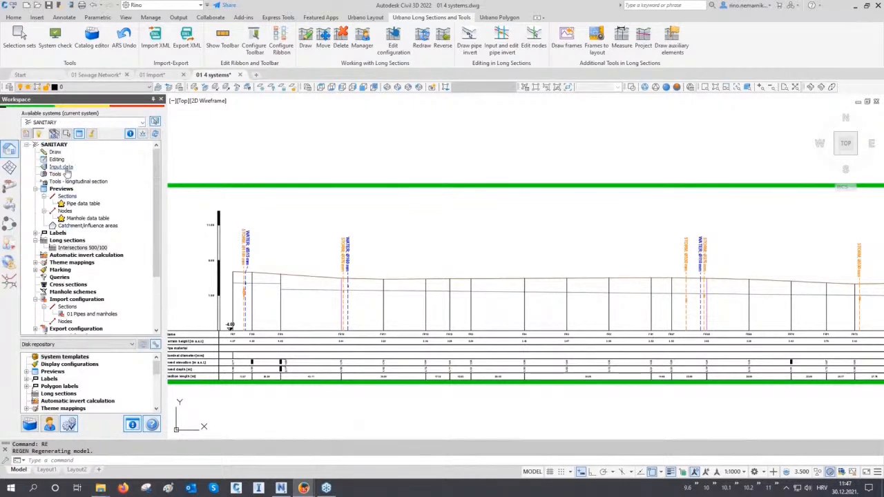
{"action": "right_click", "coordinate": [60, 167]}
{"action": "left_click", "coordinate": [95, 176]}
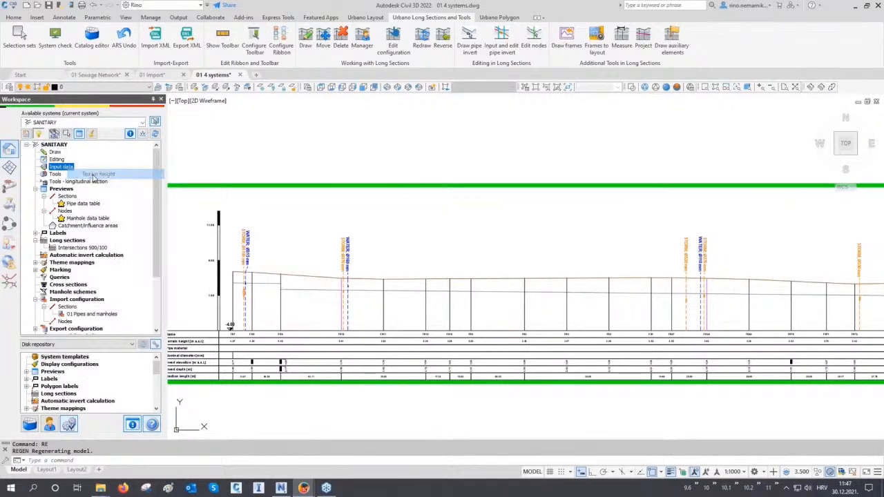
{"action": "left_click", "coordinate": [765, 163]}
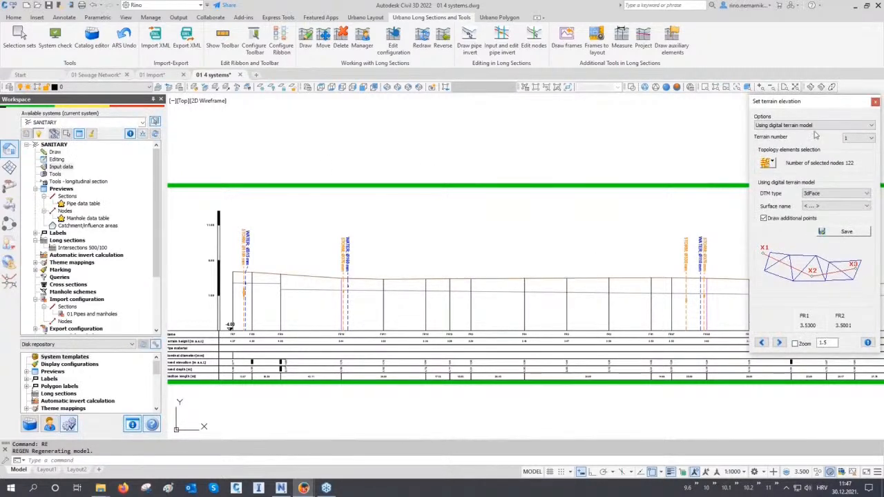
{"action": "left_click", "coordinate": [825, 195]}
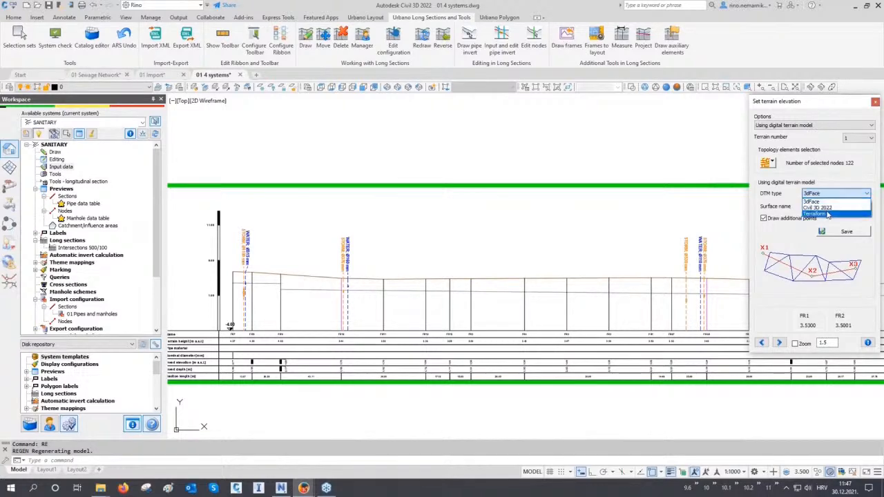
{"action": "left_click", "coordinate": [827, 214]}
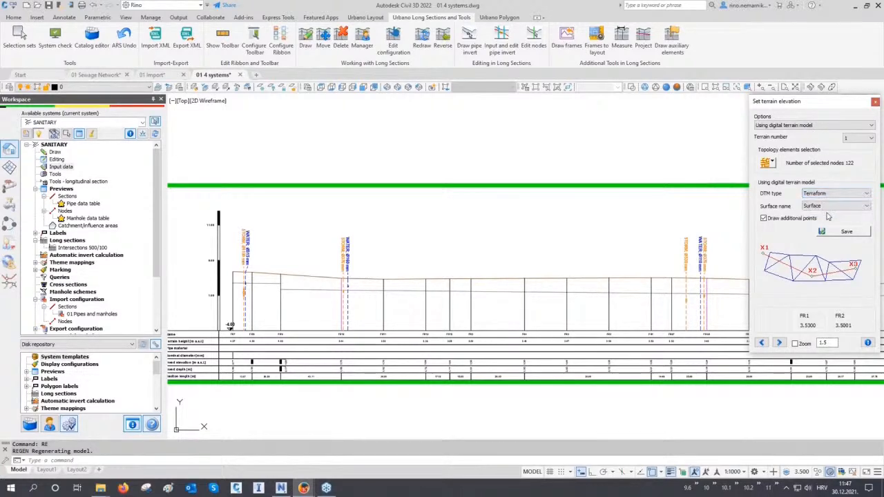
{"action": "left_click", "coordinate": [837, 232]}
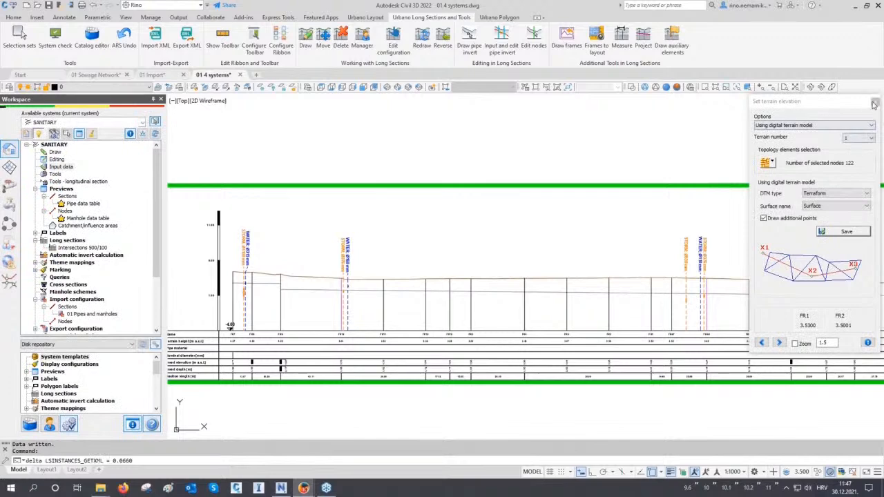
{"action": "left_click", "coordinate": [874, 103]}
- Inspect the vertices of the updated terrain line along the first sanitary long section, clear the selection, and return to the whole drawing
{"action": "scroll", "coordinate": [305, 276], "scroll_direction": "up", "scroll_amount": 5}
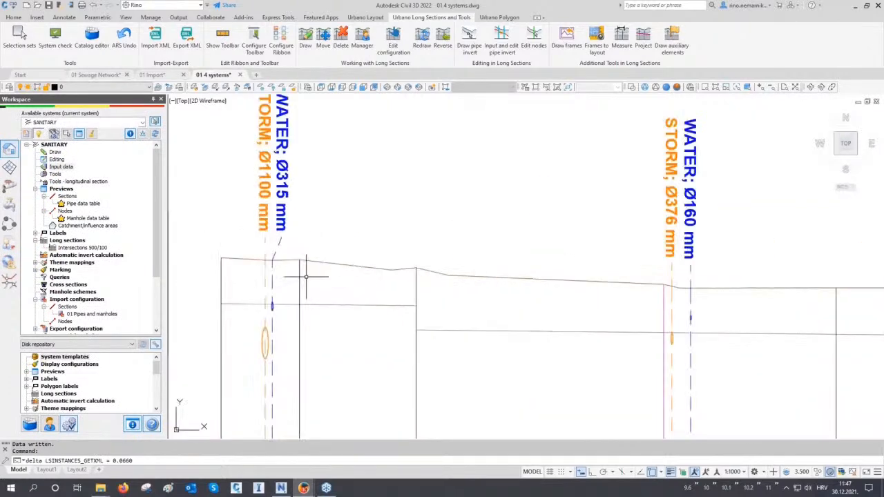
{"action": "left_click", "coordinate": [256, 260]}
{"action": "scroll", "coordinate": [233, 271], "scroll_direction": "up", "scroll_amount": 2}
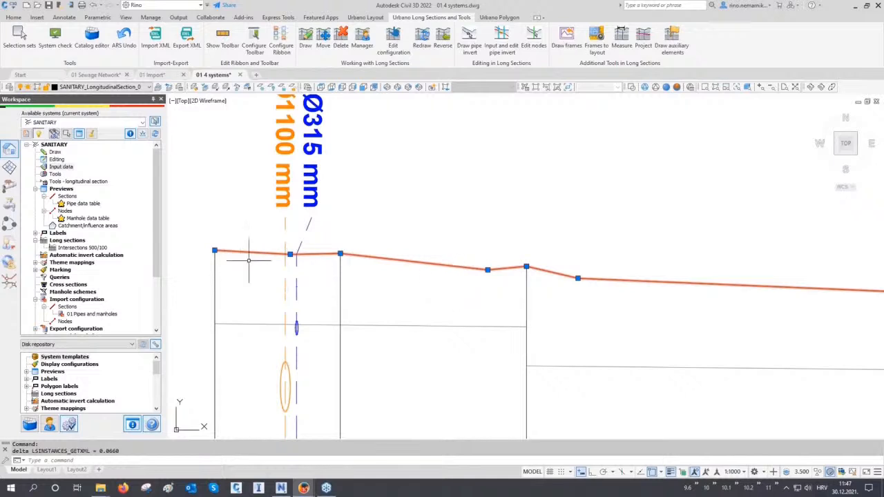
{"action": "scroll", "coordinate": [248, 259], "scroll_direction": "down", "scroll_amount": 3}
{"action": "middle_click_drag", "start_coordinate": [458, 289], "coordinate": [404, 290]}
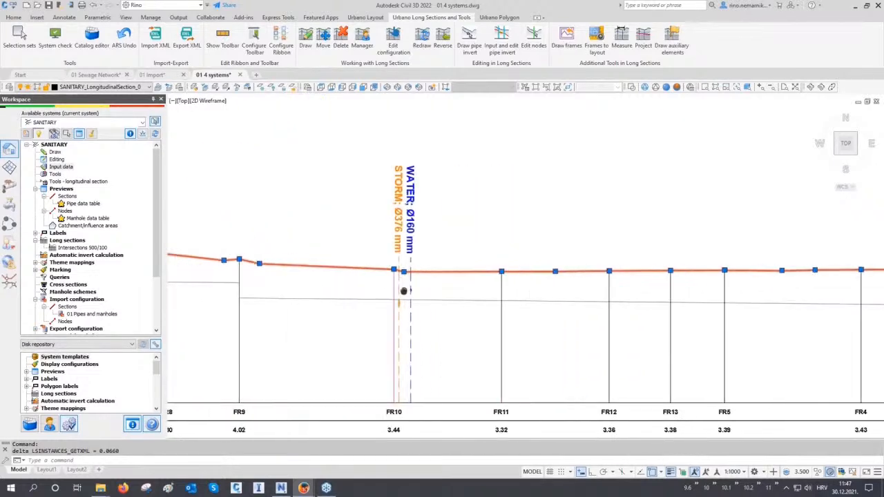
{"action": "middle_click_drag", "start_coordinate": [597, 290], "coordinate": [390, 290]}
{"action": "middle_click_drag", "start_coordinate": [679, 306], "coordinate": [532, 306]}
{"action": "key", "text": "Escape"}
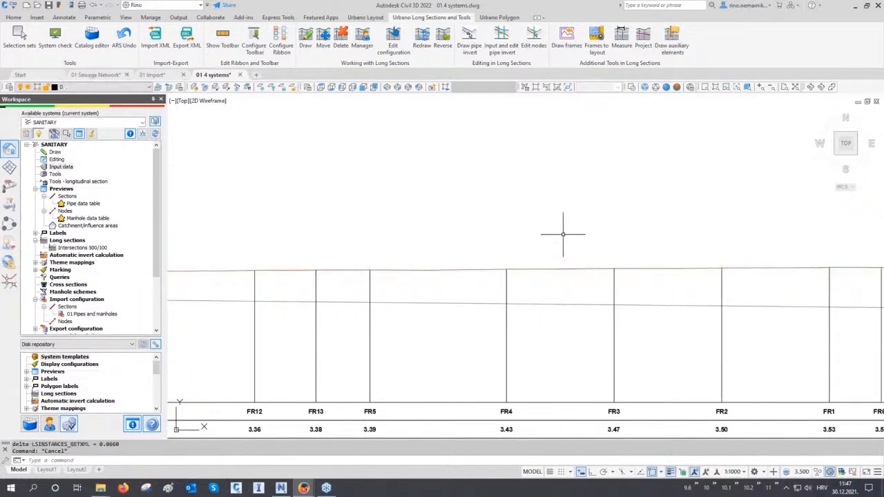
{"action": "middle_click", "coordinate": [563, 236]}
{"action": "middle_click", "coordinate": [563, 239]}
{"action": "key", "text": "Escape"}
{"action": "key", "text": "Escape"}
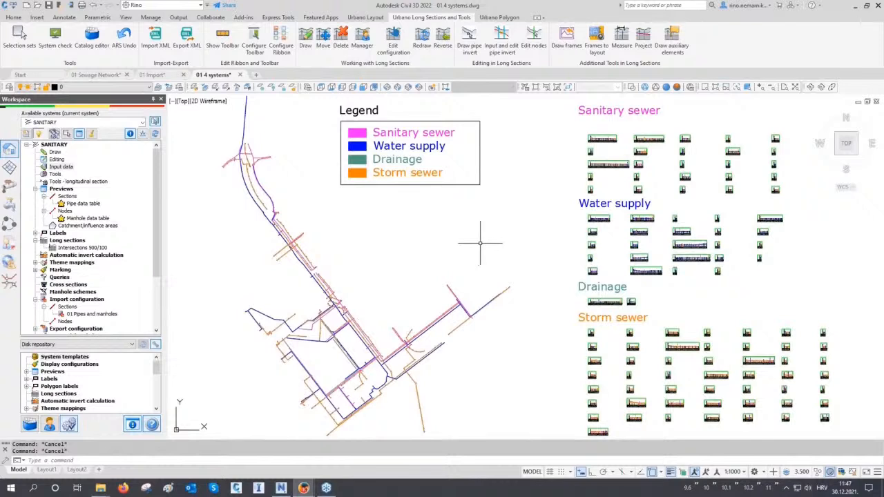
- Start binding data with the pipe catalog, building the composite key from Pipe_mat and Pipe_DN and reading its values from the entities
{"action": "right_click", "coordinate": [56, 174]}
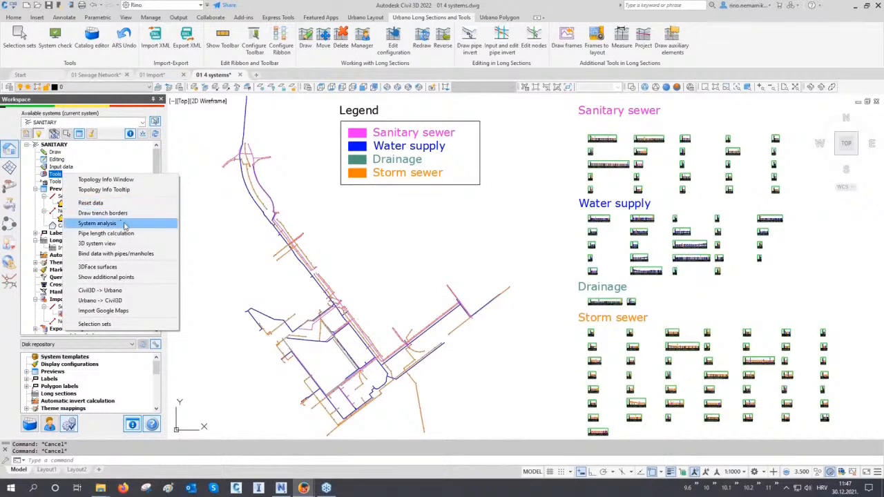
{"action": "left_click", "coordinate": [124, 253]}
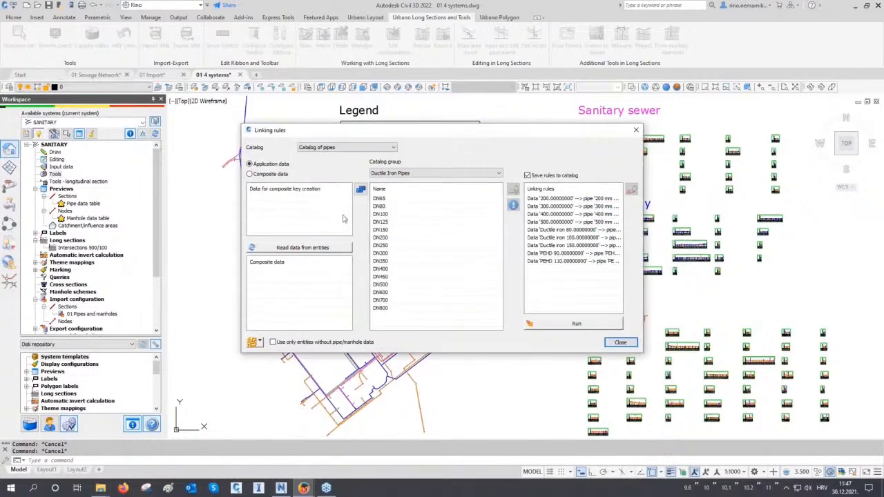
{"action": "left_click", "coordinate": [360, 189]}
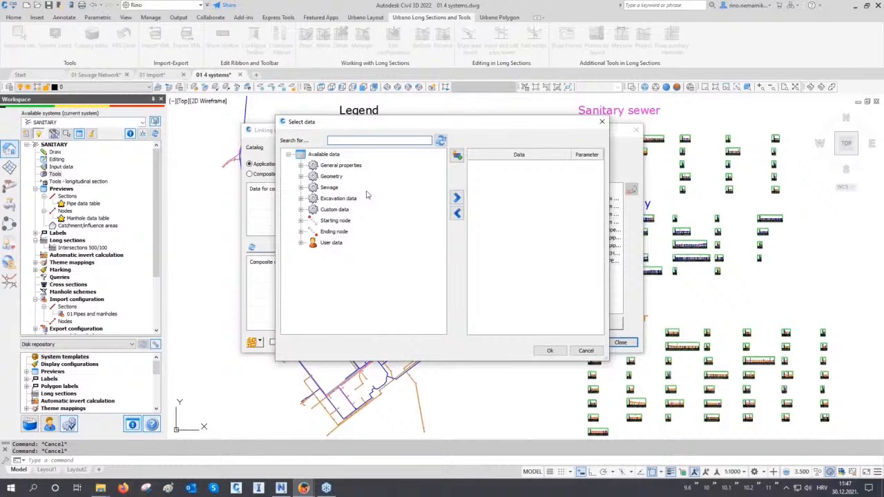
{"action": "left_click", "coordinate": [301, 242]}
{"action": "left_click", "coordinate": [313, 254]}
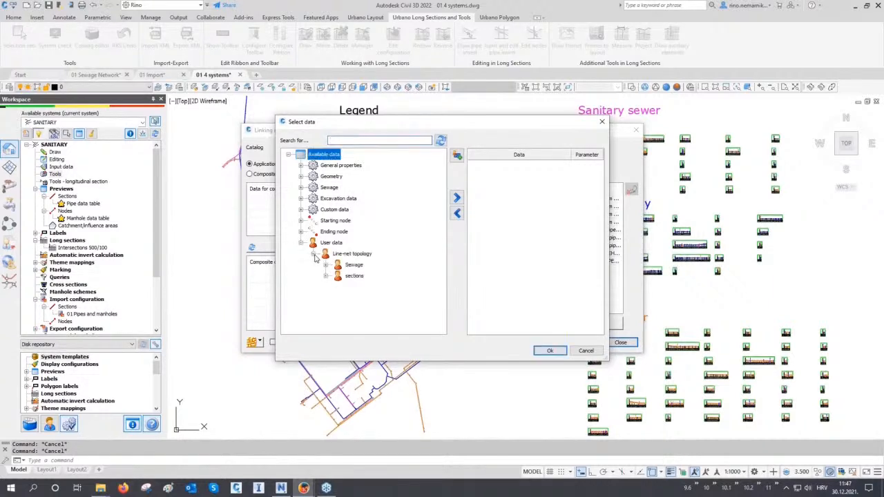
{"action": "left_click", "coordinate": [325, 266]}
{"action": "left_click", "coordinate": [337, 276]}
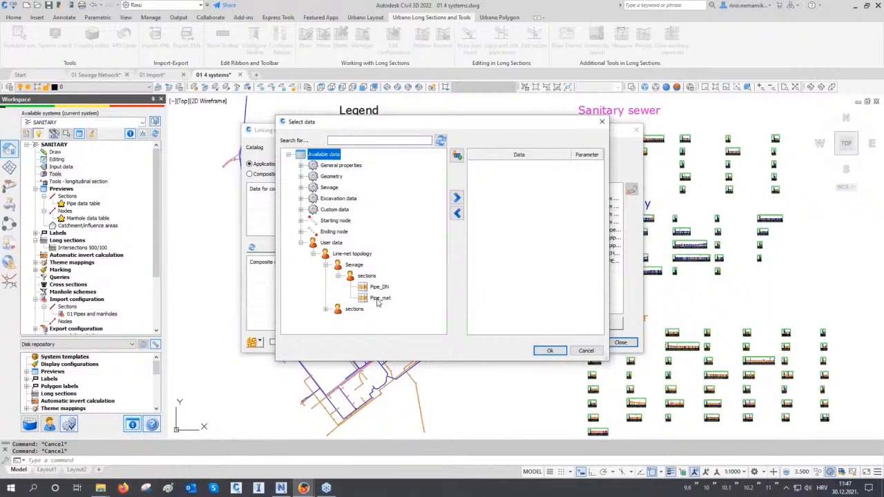
{"action": "double_click", "coordinate": [379, 298]}
{"action": "double_click", "coordinate": [382, 288]}
{"action": "left_click", "coordinate": [550, 350]}
{"action": "left_click", "coordinate": [309, 249]}
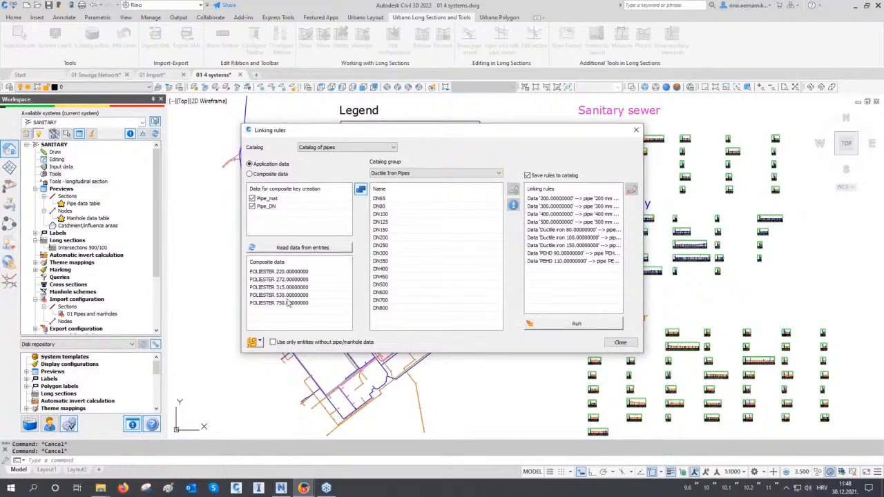
- Choose the S - Poliester Pipes SN 10 catalog group and link the POLIESTER 220 and 272 data to their matching pipes
{"action": "left_click", "coordinate": [449, 173]}
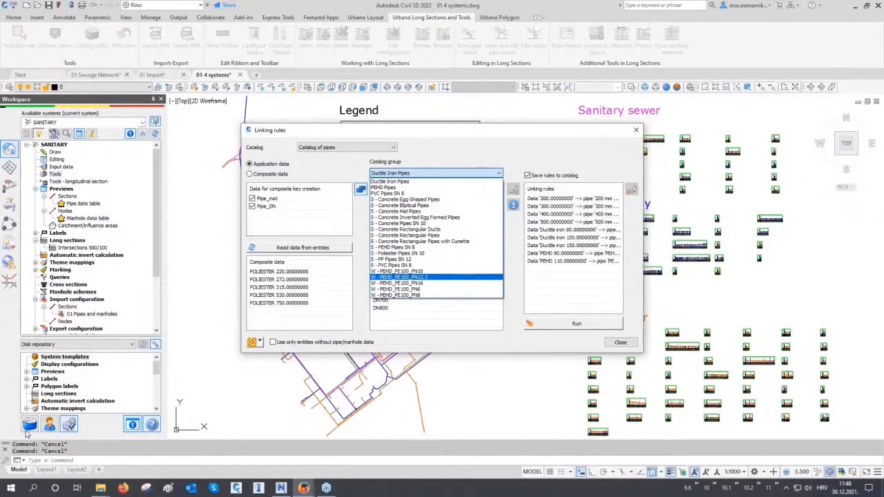
{"action": "left_click", "coordinate": [422, 254]}
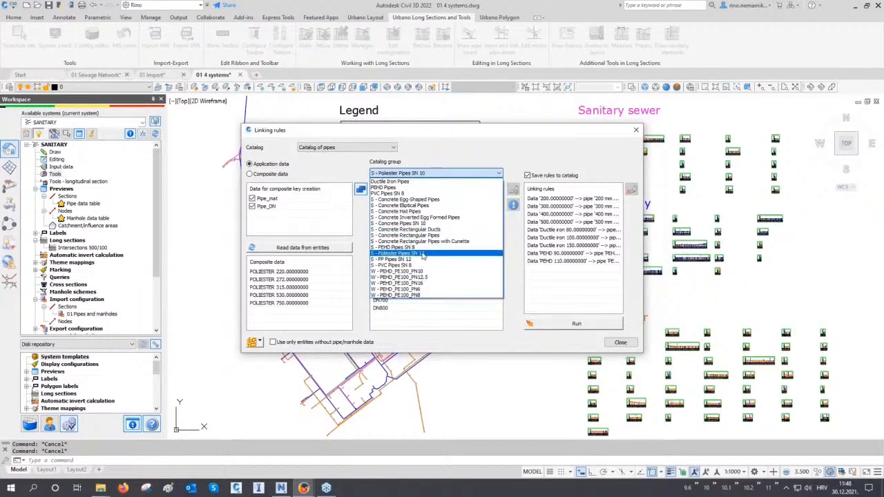
{"action": "left_click", "coordinate": [288, 273]}
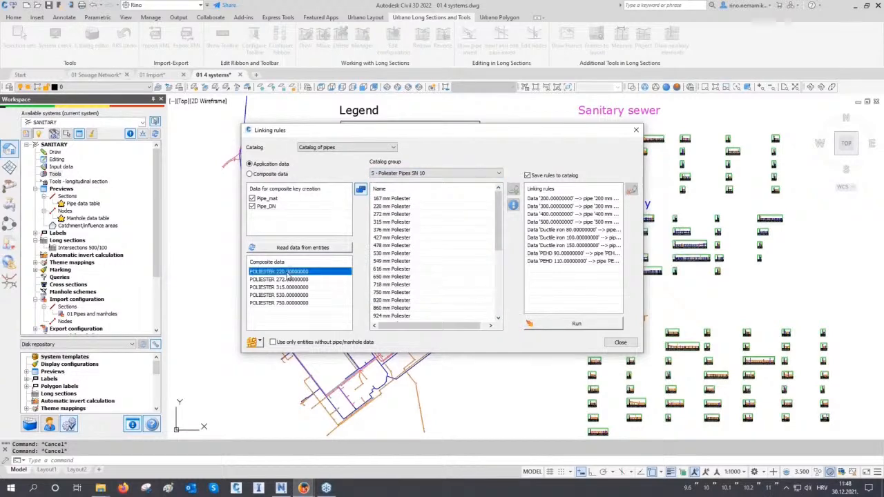
{"action": "left_click", "coordinate": [404, 207]}
{"action": "left_click", "coordinate": [513, 189]}
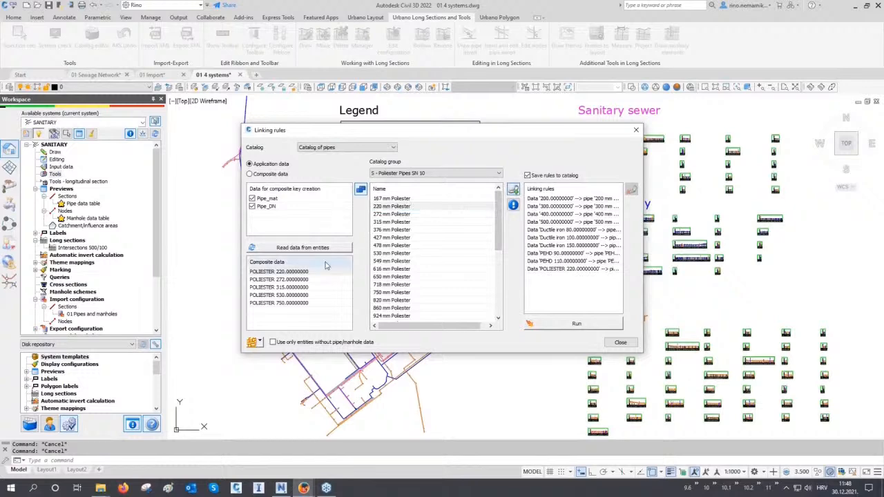
{"action": "left_click", "coordinate": [295, 280]}
{"action": "left_click", "coordinate": [404, 214]}
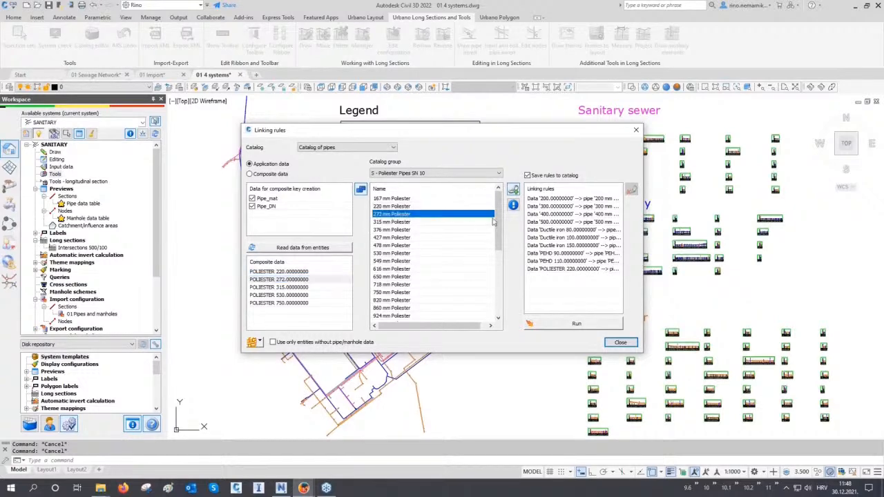
{"action": "left_click", "coordinate": [513, 189]}
- Link the POLIESTER 315, 530 and 750 data to the matching catalog pipes and run the linking rules on the sections
{"action": "left_click", "coordinate": [297, 288]}
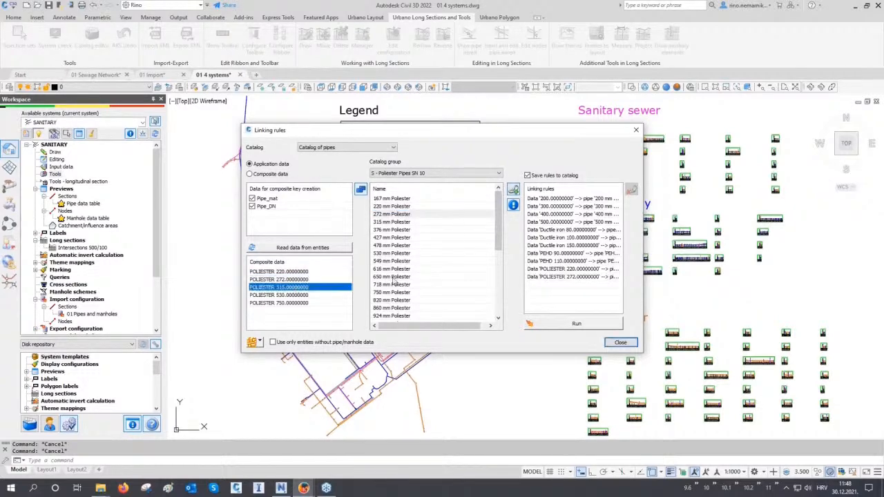
{"action": "left_click", "coordinate": [405, 221]}
{"action": "left_click", "coordinate": [513, 190]}
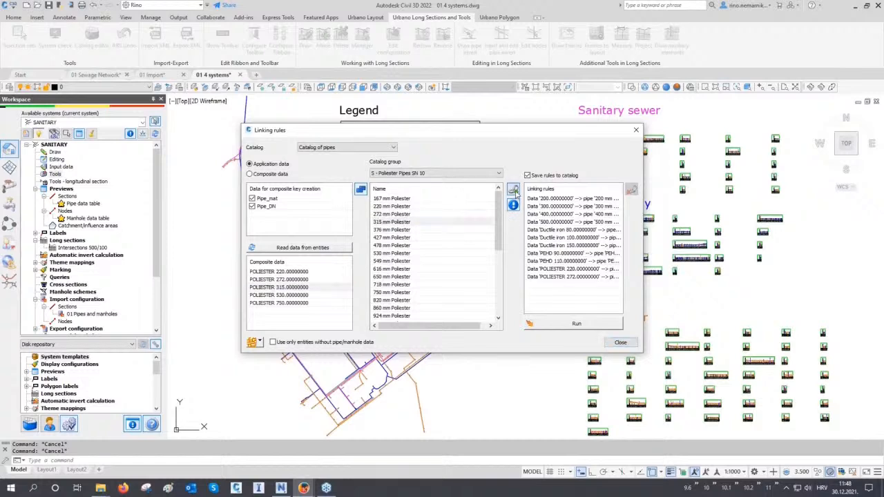
{"action": "left_click", "coordinate": [302, 296]}
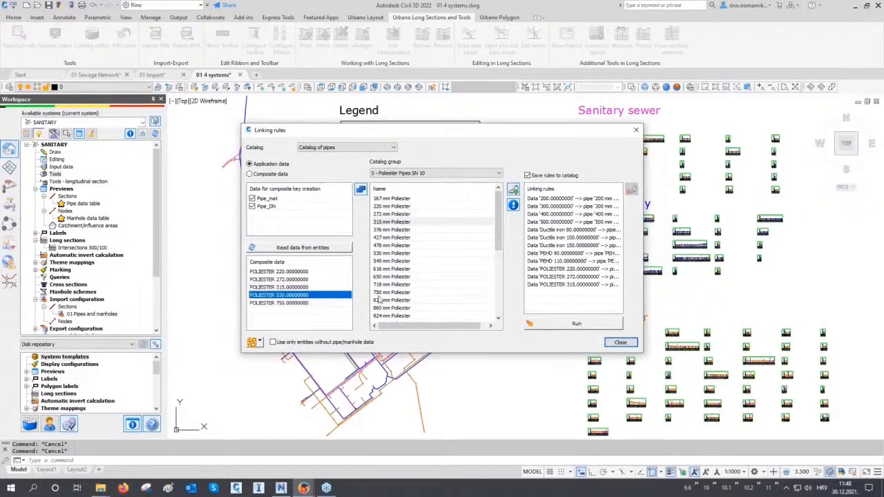
{"action": "left_click", "coordinate": [397, 252]}
{"action": "left_click", "coordinate": [513, 190]}
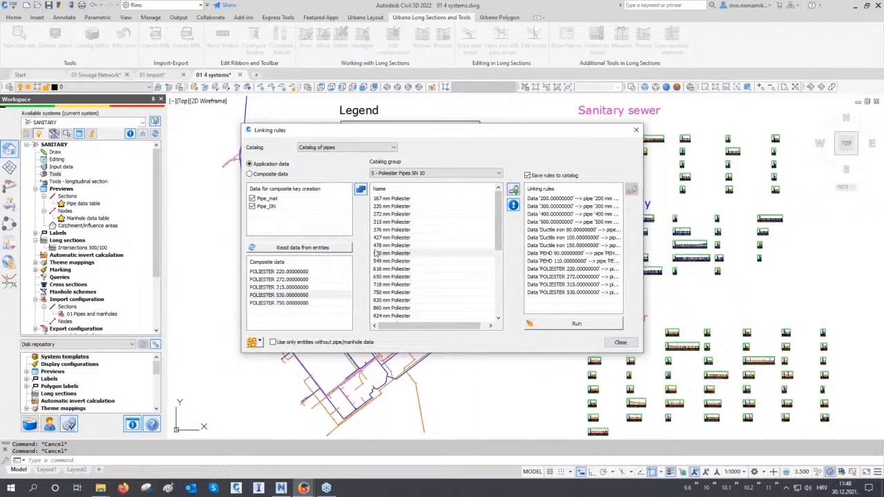
{"action": "left_click", "coordinate": [295, 302]}
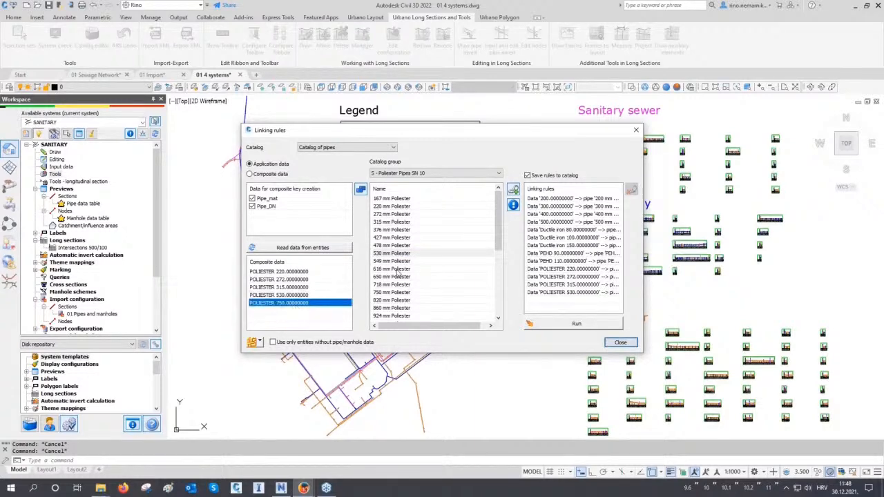
{"action": "left_click", "coordinate": [393, 294]}
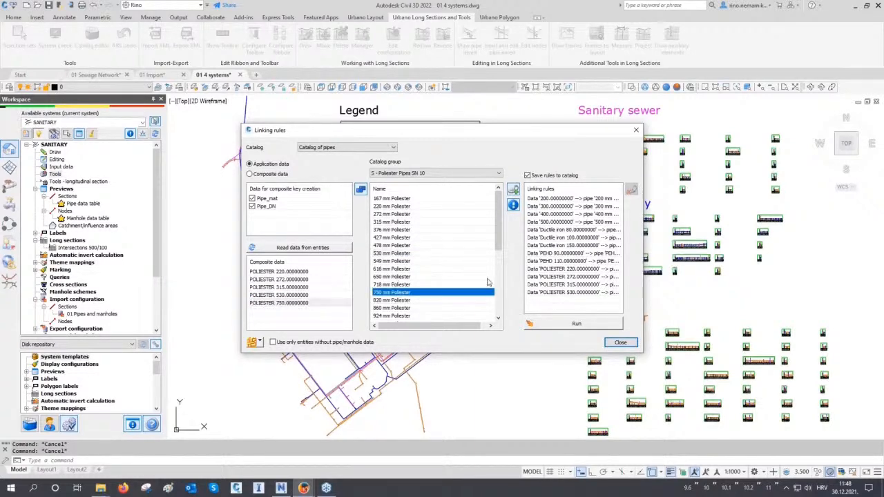
{"action": "left_click", "coordinate": [513, 192]}
{"action": "left_click", "coordinate": [577, 324]}
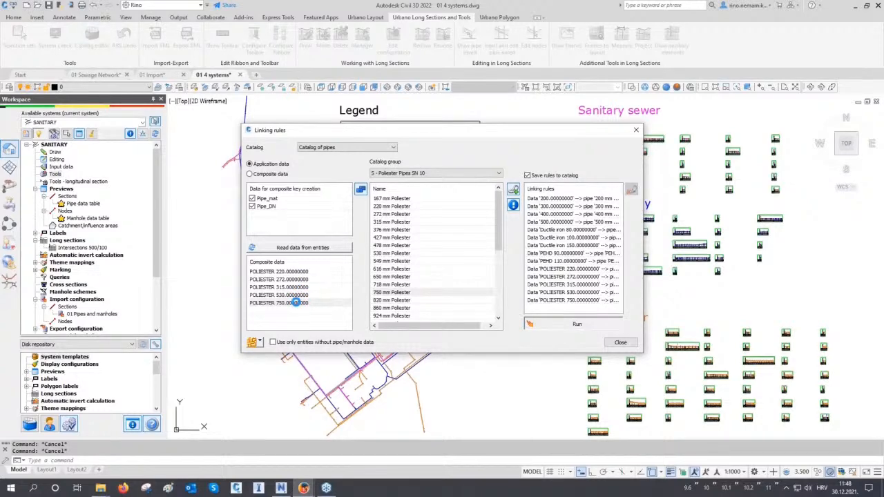
- Switch the linking rules to the Catalog of manholes and remove Pipe_mat and Pipe_DN from the composite key data selection
{"action": "left_click", "coordinate": [334, 147]}
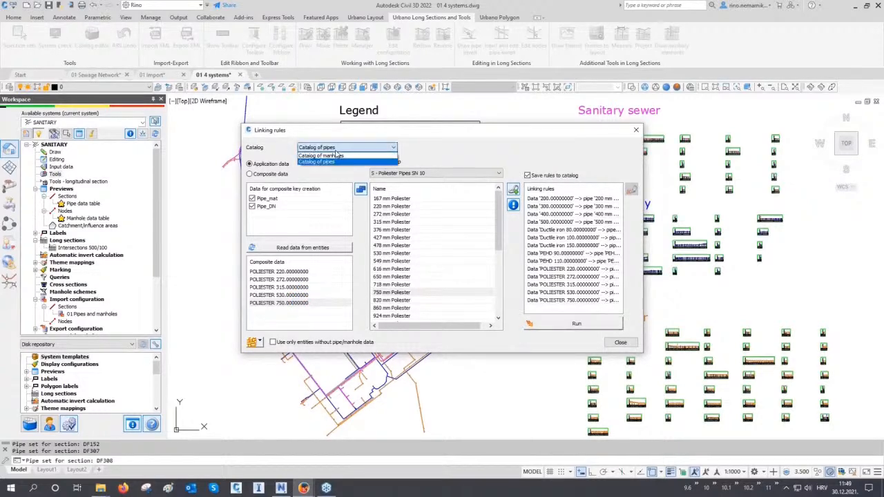
{"action": "left_click", "coordinate": [327, 156]}
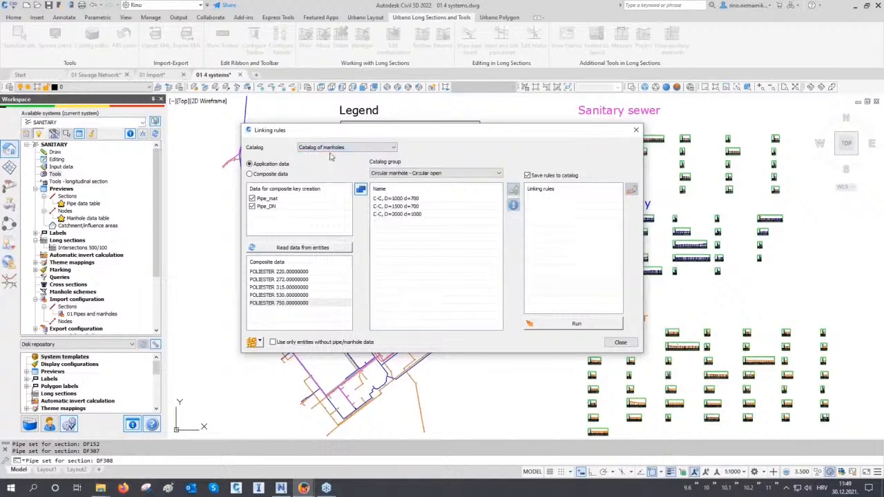
{"action": "left_click", "coordinate": [361, 189]}
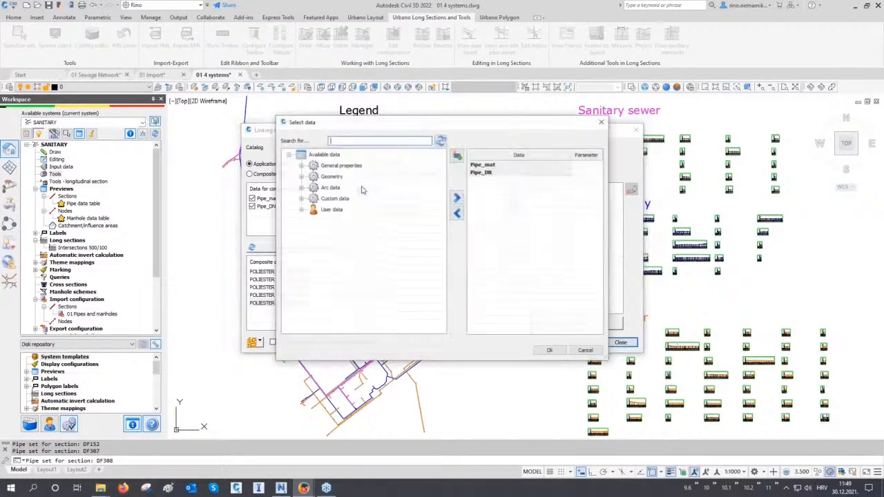
{"action": "left_click", "coordinate": [472, 168]}
{"action": "left_click", "coordinate": [456, 214]}
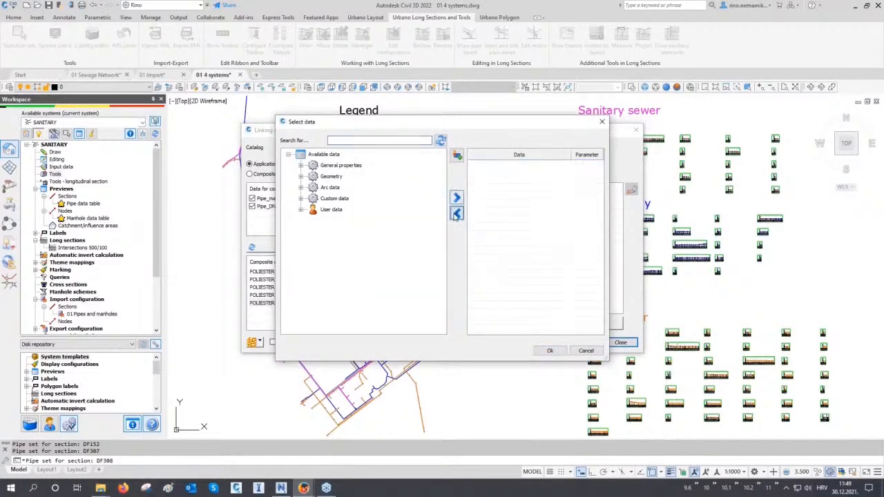
- Build the manhole composite key from the Sewage node data Mh_mat and Mh_desc and read its values from the entities
{"action": "left_click", "coordinate": [300, 210]}
{"action": "left_click", "coordinate": [312, 221]}
{"action": "left_click", "coordinate": [325, 242]}
{"action": "left_click", "coordinate": [337, 253]}
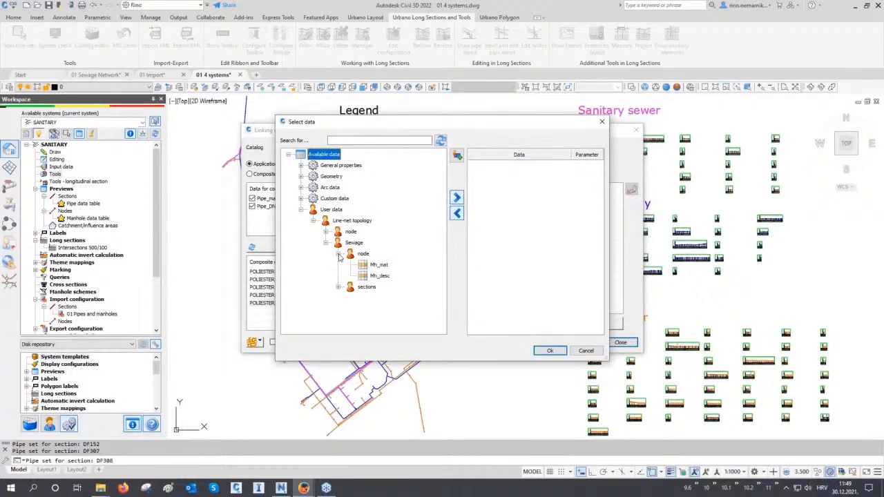
{"action": "double_click", "coordinate": [378, 265]}
{"action": "double_click", "coordinate": [379, 265]}
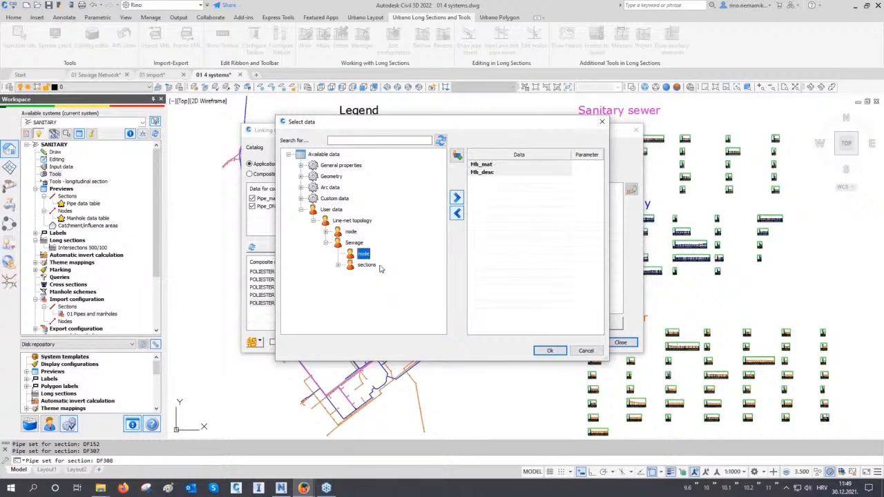
{"action": "left_click", "coordinate": [548, 350]}
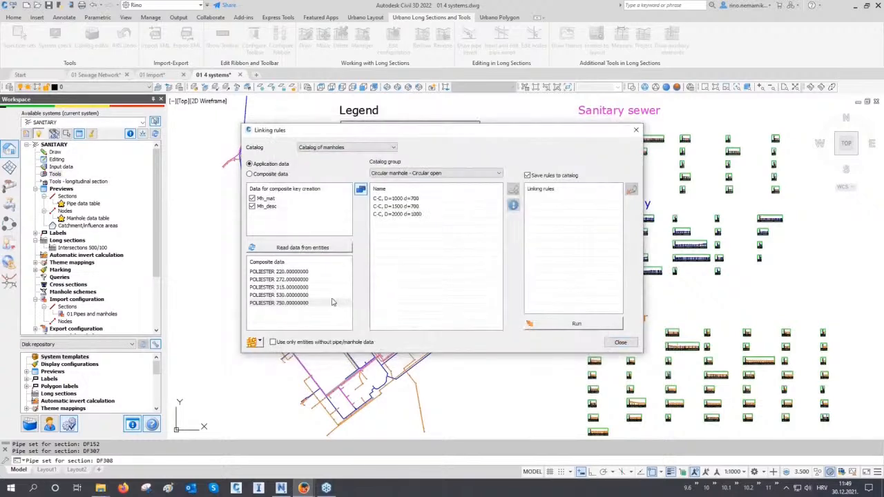
{"action": "left_click", "coordinate": [307, 248]}
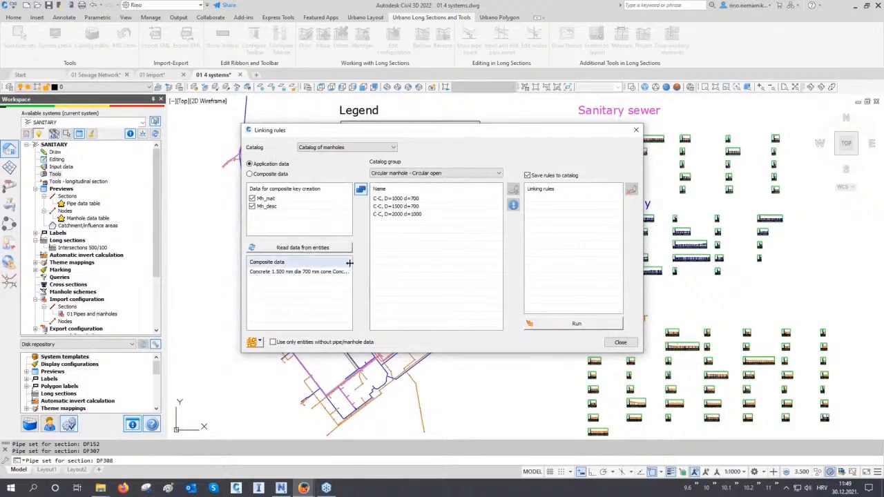
{"action": "left_click_drag", "start_coordinate": [349, 261], "coordinate": [433, 267]}
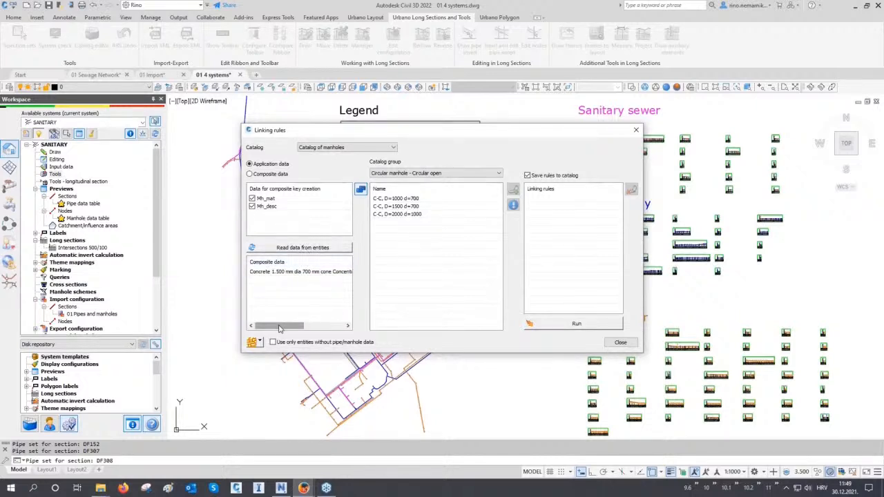
{"action": "mouse_move", "coordinate": [280, 329]}
{"action": "left_mouse_down"}
{"action": "mouse_move", "coordinate": [297, 334]}
{"action": "mouse_move", "coordinate": [278, 334]}
{"action": "left_mouse_up"}
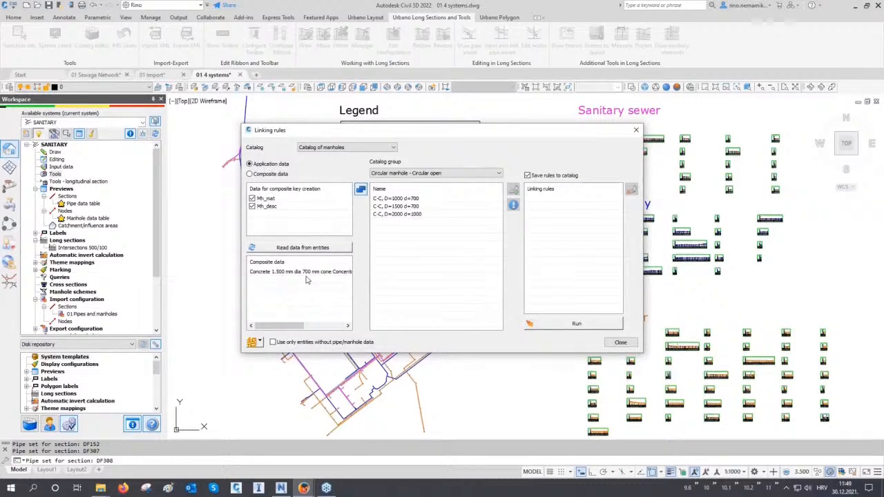
- Link the concrete 1.500 mm data to C-C-A, D=1500 d=700 in group Circular manhole - Circular open - Angular, run the rules and close them
{"action": "left_click", "coordinate": [453, 174]}
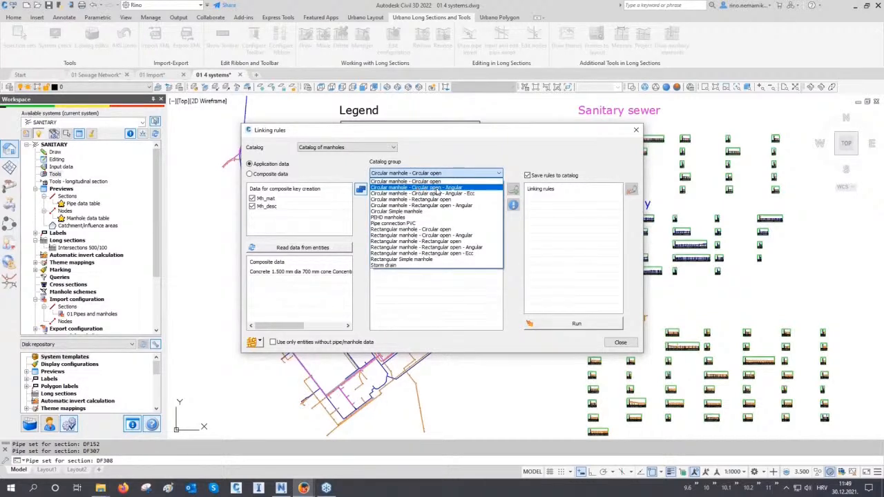
{"action": "left_click", "coordinate": [442, 188]}
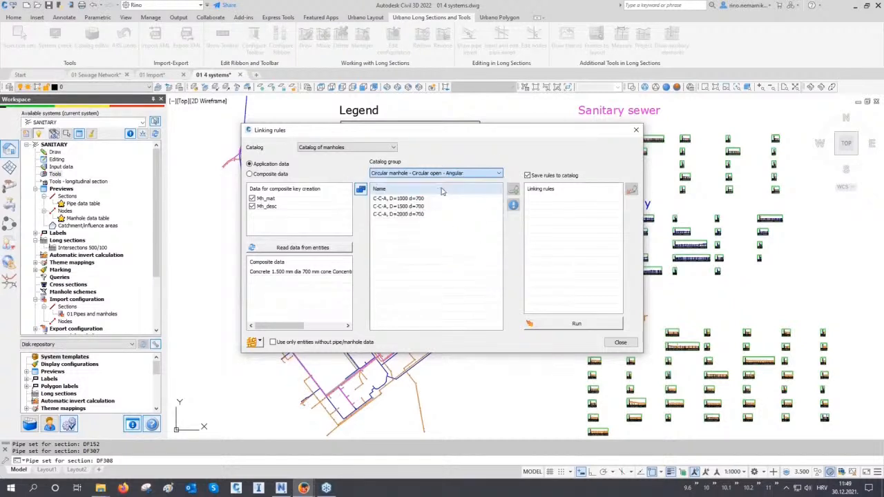
{"action": "left_click", "coordinate": [290, 273]}
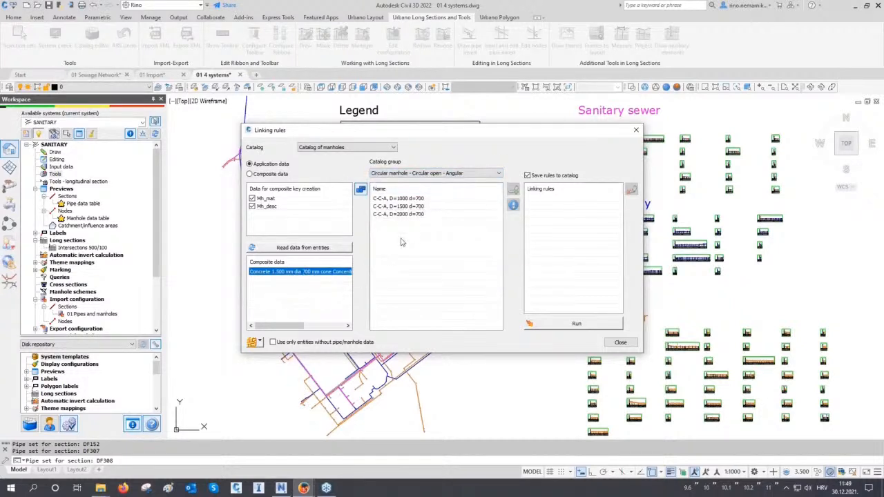
{"action": "left_click", "coordinate": [414, 206]}
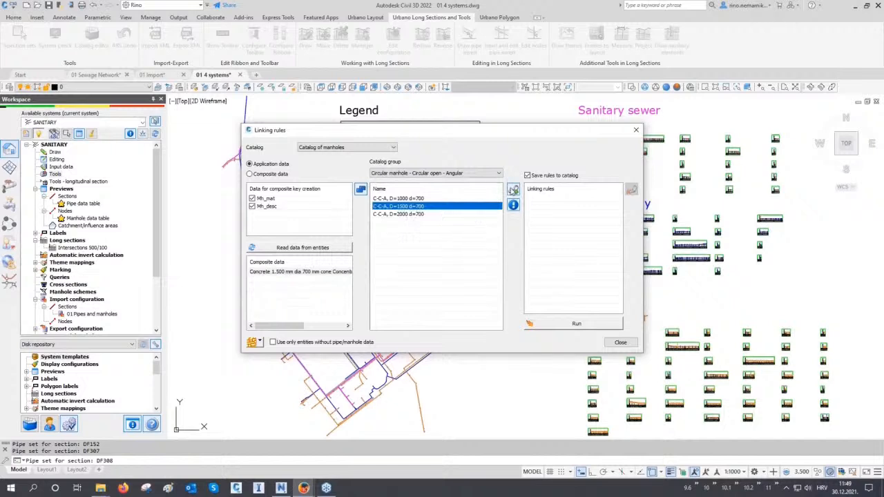
{"action": "left_click", "coordinate": [513, 189]}
{"action": "left_click", "coordinate": [556, 324]}
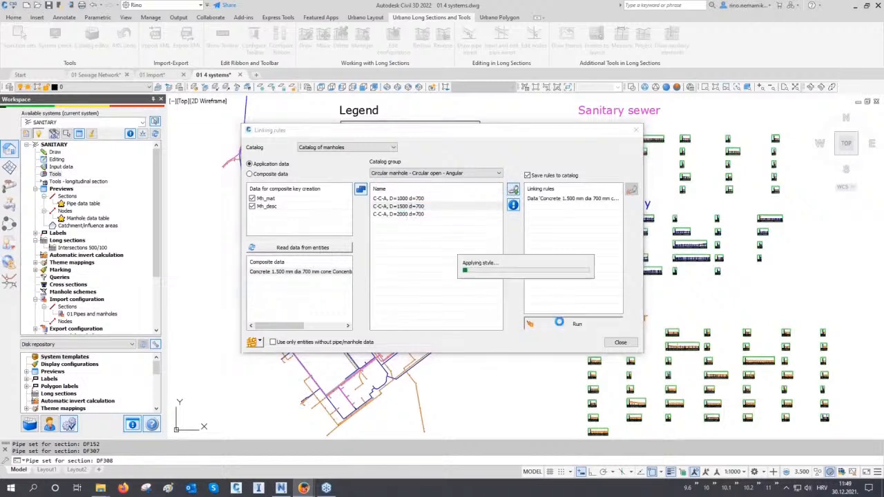
{"action": "left_click", "coordinate": [620, 342]}
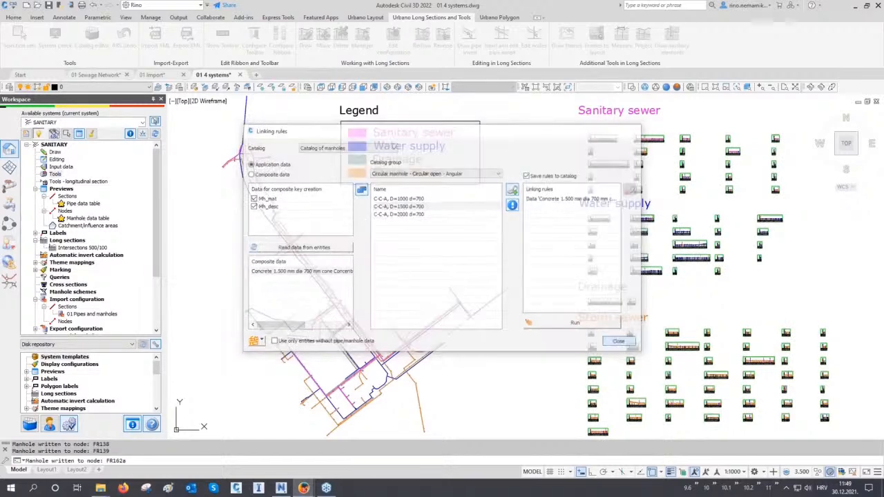
{"action": "key", "text": "Escape"}
{"action": "key", "text": "Escape"}
- Examine the pipes and manholes of the sanitary network in the plan at the street junctions
{"action": "scroll", "coordinate": [359, 356], "scroll_direction": "up", "scroll_amount": 6}
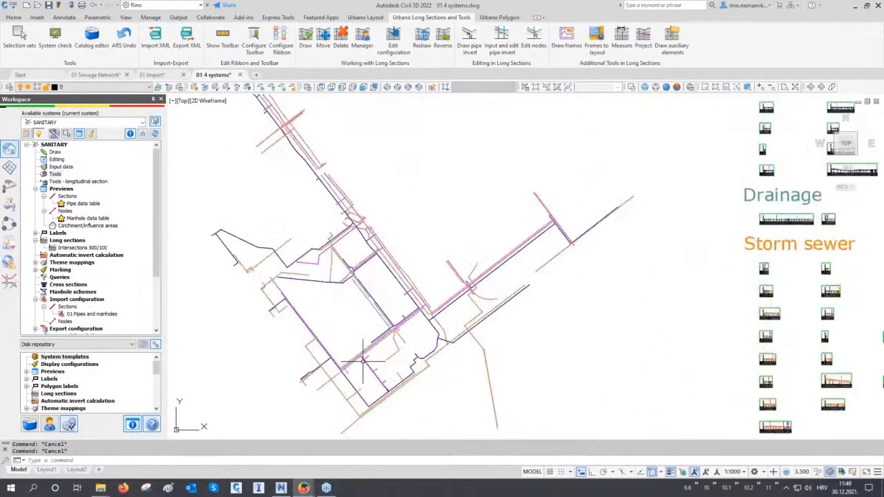
{"action": "scroll", "coordinate": [358, 353], "scroll_direction": "up", "scroll_amount": 9}
{"action": "middle_click_drag", "start_coordinate": [379, 297], "coordinate": [362, 337]}
{"action": "mouse_move", "coordinate": [496, 268]}
{"action": "middle_mouse_down"}
{"action": "mouse_move", "coordinate": [546, 231]}
{"action": "mouse_move", "coordinate": [573, 231]}
{"action": "mouse_move", "coordinate": [564, 244]}
{"action": "mouse_move", "coordinate": [601, 220]}
{"action": "mouse_move", "coordinate": [497, 310]}
{"action": "middle_mouse_up"}
{"action": "middle_click_drag", "start_coordinate": [635, 229], "coordinate": [522, 307]}
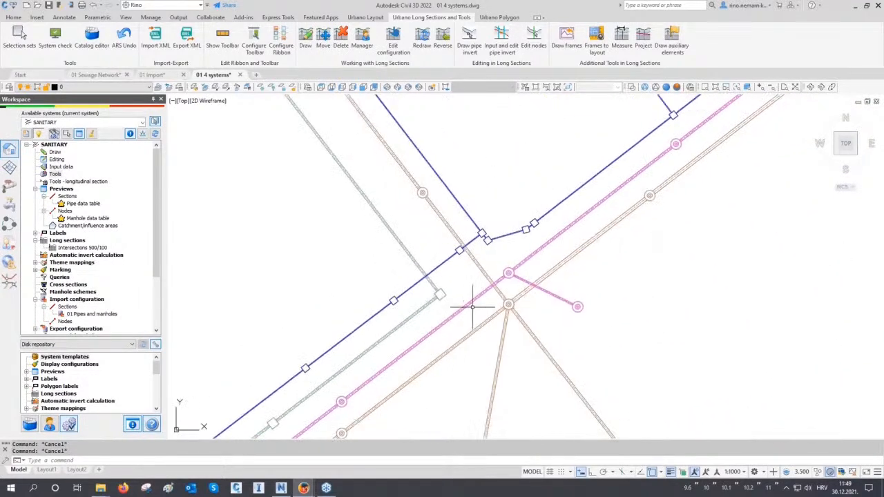
{"action": "middle_click_drag", "start_coordinate": [623, 208], "coordinate": [514, 301]}
{"action": "scroll", "coordinate": [538, 282], "scroll_direction": "down", "scroll_amount": 2}
{"action": "middle_click_drag", "start_coordinate": [599, 221], "coordinate": [535, 300]}
{"action": "middle_click_drag", "start_coordinate": [689, 212], "coordinate": [684, 215]}
{"action": "scroll", "coordinate": [681, 235], "scroll_direction": "down", "scroll_amount": 3}
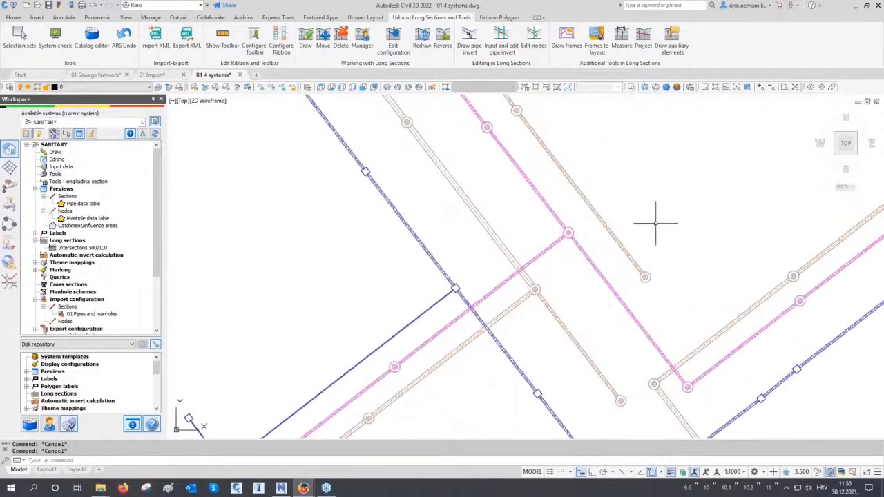
- Examine the manhole shapes, pipe lines and labelled crossings with storm and water pipes in the sanitary sewer long sections
{"action": "middle_click", "coordinate": [651, 221]}
{"action": "scroll", "coordinate": [524, 199], "scroll_direction": "up", "scroll_amount": 8}
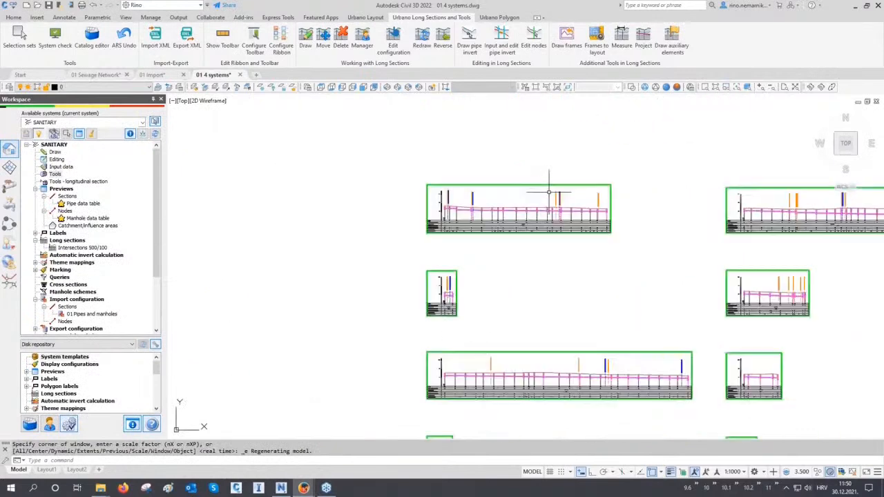
{"action": "scroll", "coordinate": [503, 201], "scroll_direction": "up", "scroll_amount": 10}
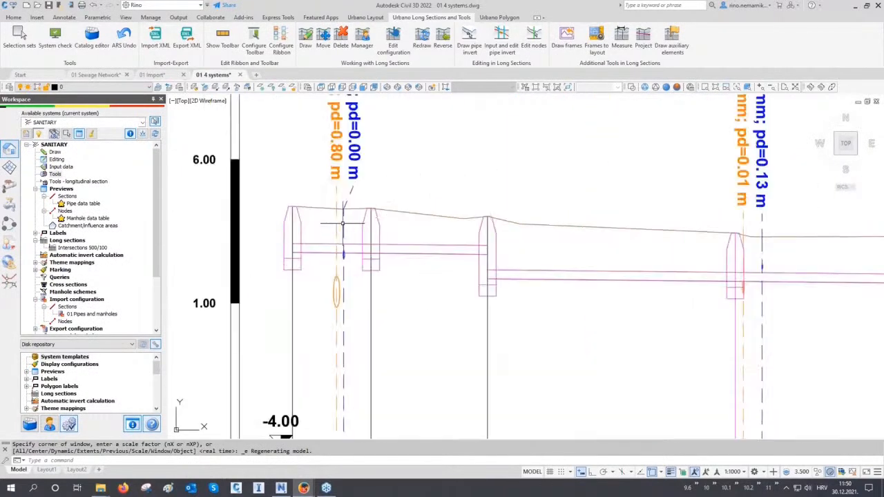
{"action": "scroll", "coordinate": [647, 286], "scroll_direction": "up", "scroll_amount": 2}
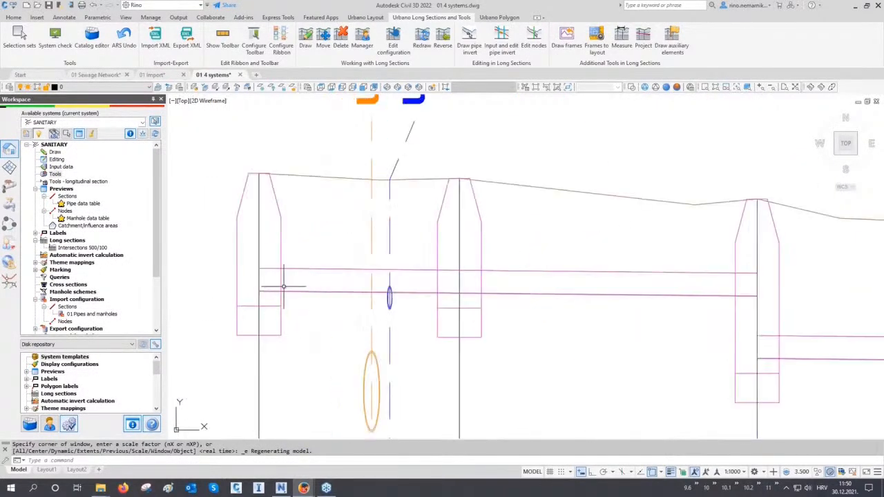
{"action": "scroll", "coordinate": [319, 285], "scroll_direction": "down", "scroll_amount": 4}
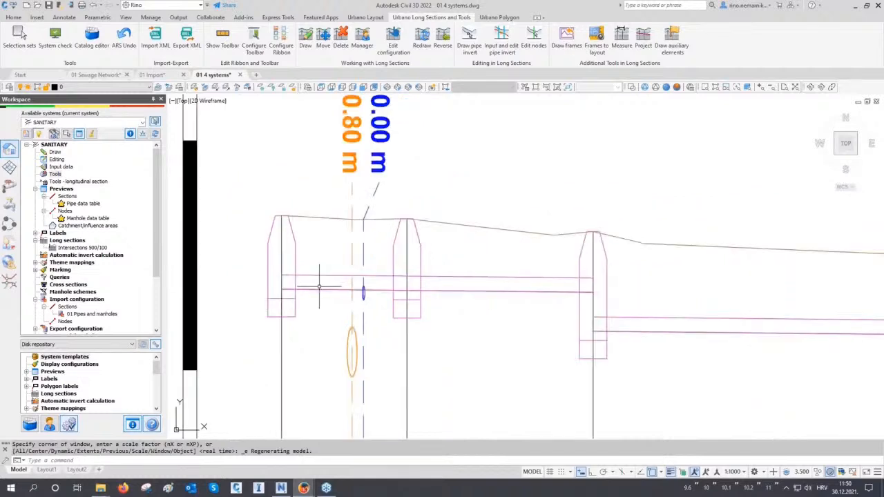
{"action": "middle_click_drag", "start_coordinate": [378, 223], "coordinate": [375, 267]}
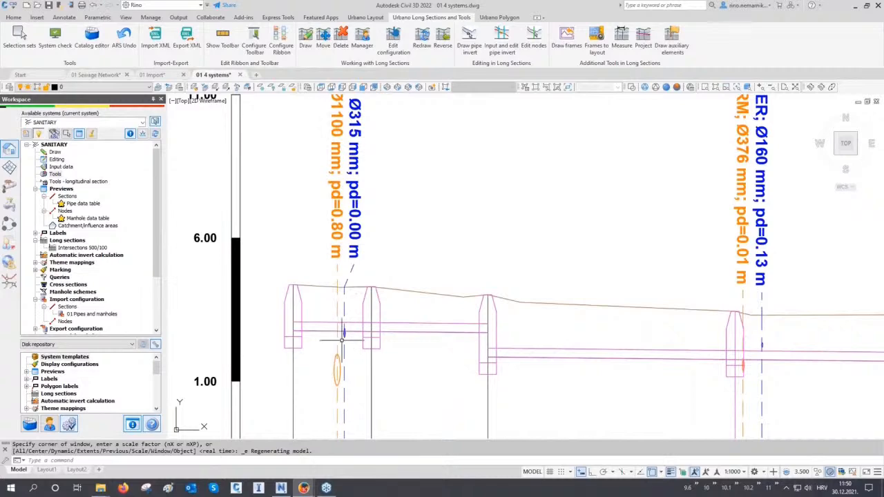
{"action": "scroll", "coordinate": [336, 342], "scroll_direction": "up", "scroll_amount": 2}
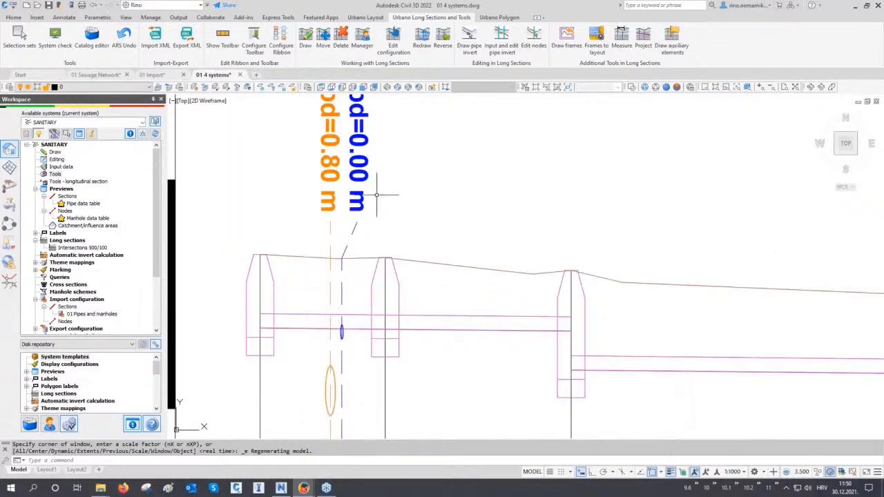
{"action": "scroll", "coordinate": [376, 194], "scroll_direction": "down", "scroll_amount": 8}
{"action": "scroll", "coordinate": [368, 193], "scroll_direction": "down", "scroll_amount": 8}
{"action": "scroll", "coordinate": [426, 258], "scroll_direction": "up", "scroll_amount": 4}
{"action": "scroll", "coordinate": [427, 259], "scroll_direction": "up", "scroll_amount": 6}
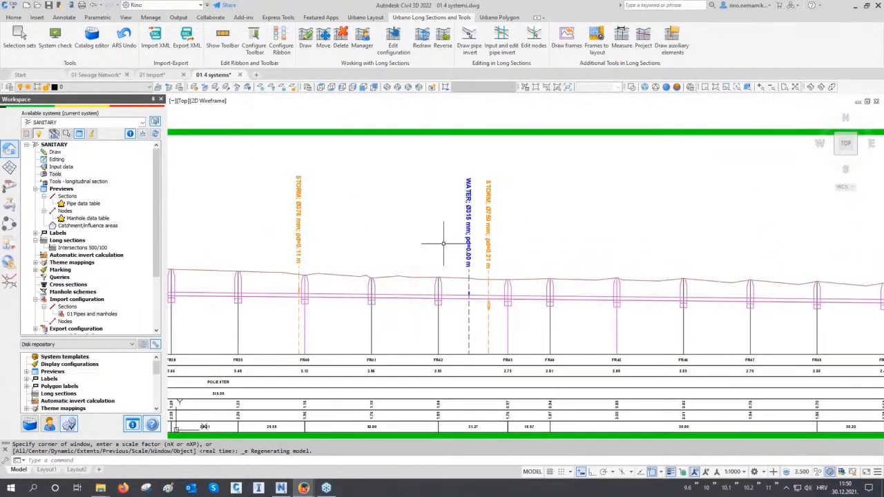
- Examine the labelled crossings with storm and sanitary pipes in the first water supply long section
{"action": "scroll", "coordinate": [443, 243], "scroll_direction": "down", "scroll_amount": 10}
{"action": "scroll", "coordinate": [414, 285], "scroll_direction": "up", "scroll_amount": 5}
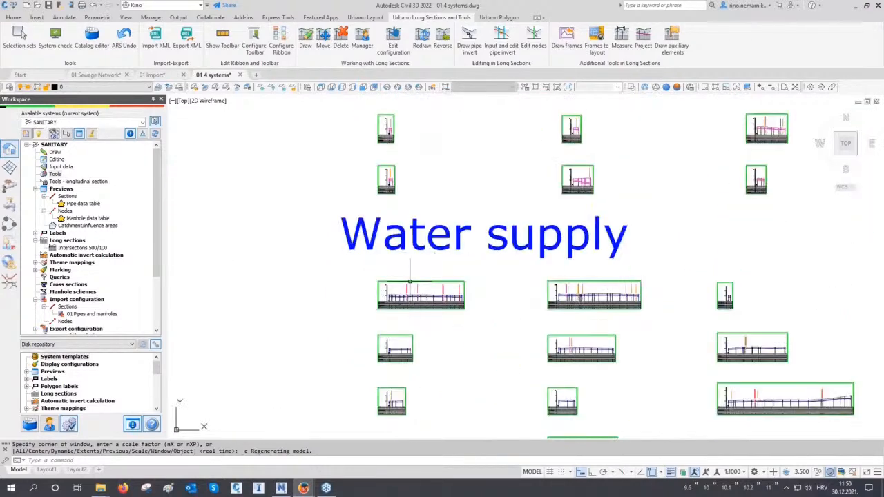
{"action": "scroll", "coordinate": [410, 282], "scroll_direction": "up", "scroll_amount": 2}
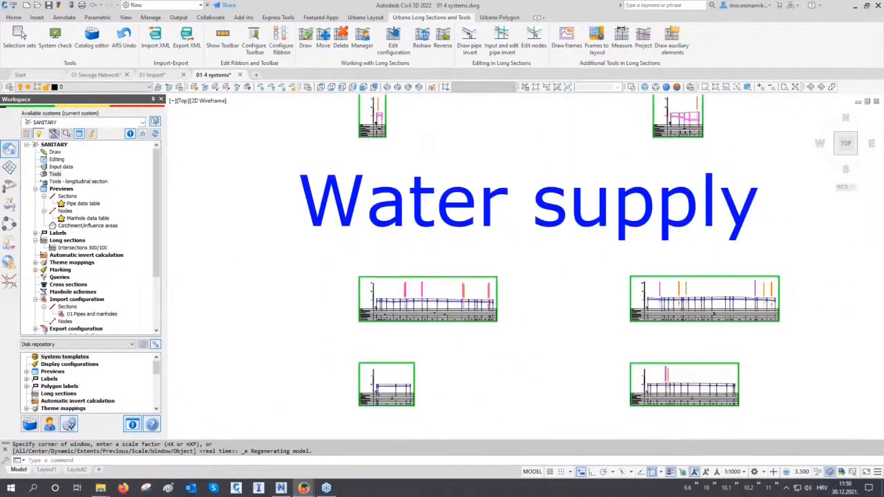
{"action": "scroll", "coordinate": [387, 289], "scroll_direction": "up", "scroll_amount": 8}
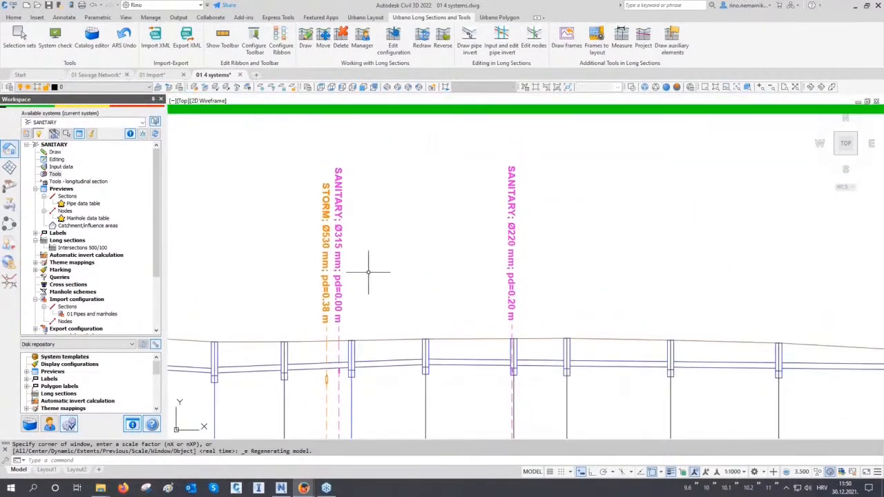
{"action": "scroll", "coordinate": [373, 289], "scroll_direction": "up", "scroll_amount": 2}
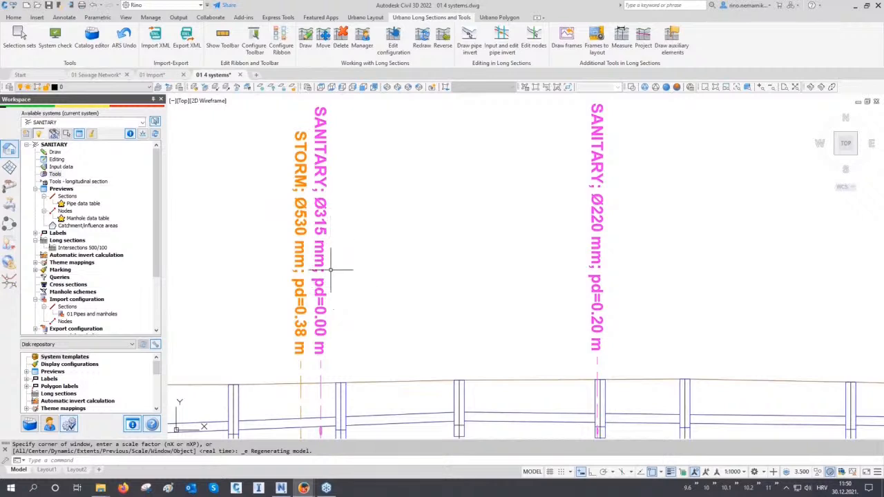
{"action": "scroll", "coordinate": [408, 306], "scroll_direction": "down", "scroll_amount": 2}
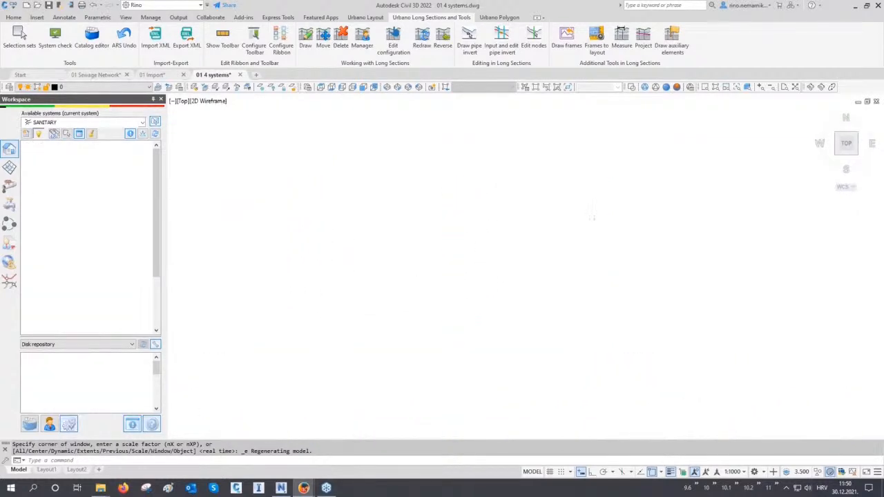
{"action": "key", "text": "Escape"}
{"action": "key", "text": "Escape"}
- Open the intersection preview for all systems and locate the SANITARY D235 and STORM D260 pipe crossing in the plan
{"action": "mouse_move", "coordinate": [242, 298]}
{"action": "middle_mouse_down"}
{"action": "mouse_move", "coordinate": [627, 300]}
{"action": "mouse_move", "coordinate": [600, 297]}
{"action": "middle_mouse_up"}
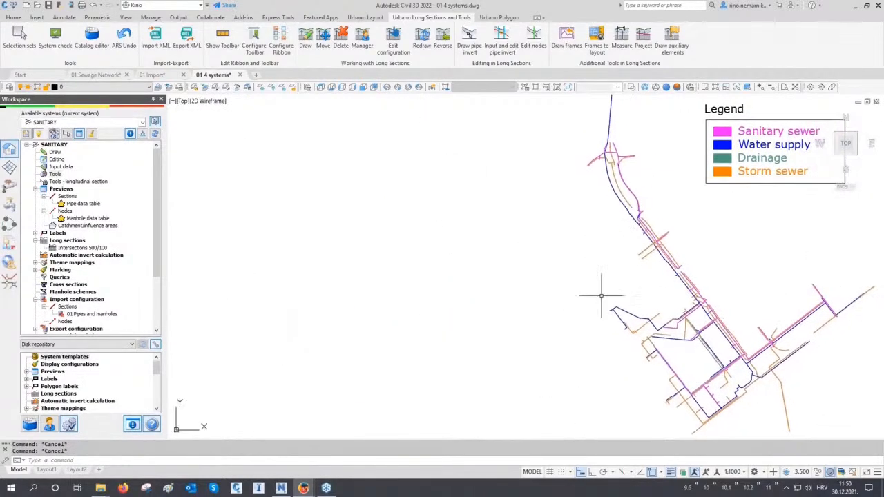
{"action": "left_click", "coordinate": [10, 282]}
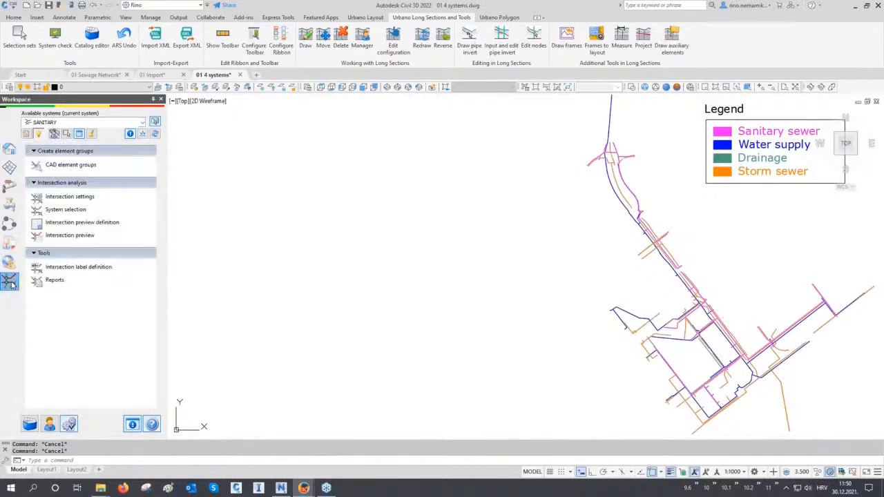
{"action": "left_click", "coordinate": [66, 236]}
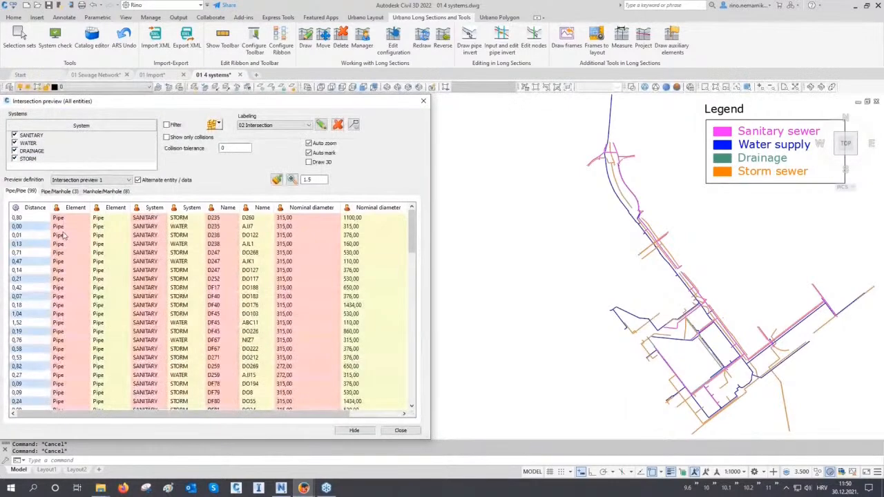
{"action": "left_click", "coordinate": [31, 218]}
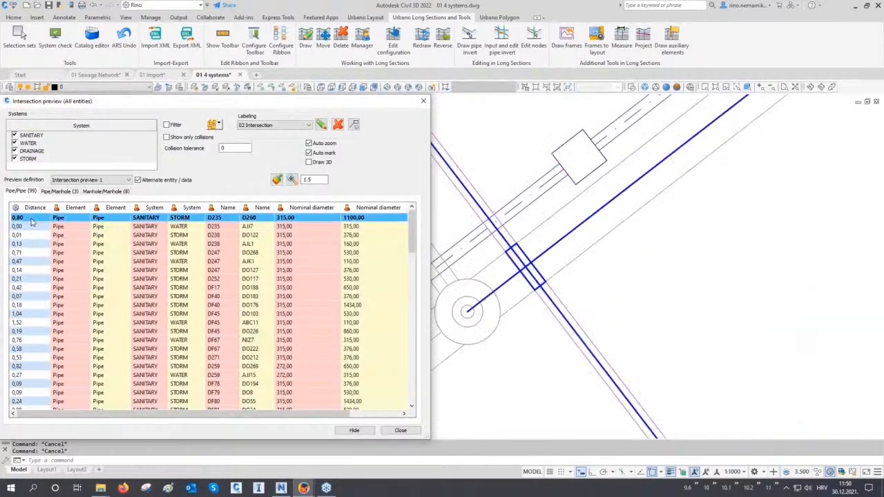
- Review the following pipe/pipe intersections one by one in the plan, down to SANITARY D259 with WATER AJJ15
{"action": "key", "text": "Down"}
{"action": "key", "text": "Down"}
{"action": "key", "text": "Down"}
{"action": "key", "text": "Down"}
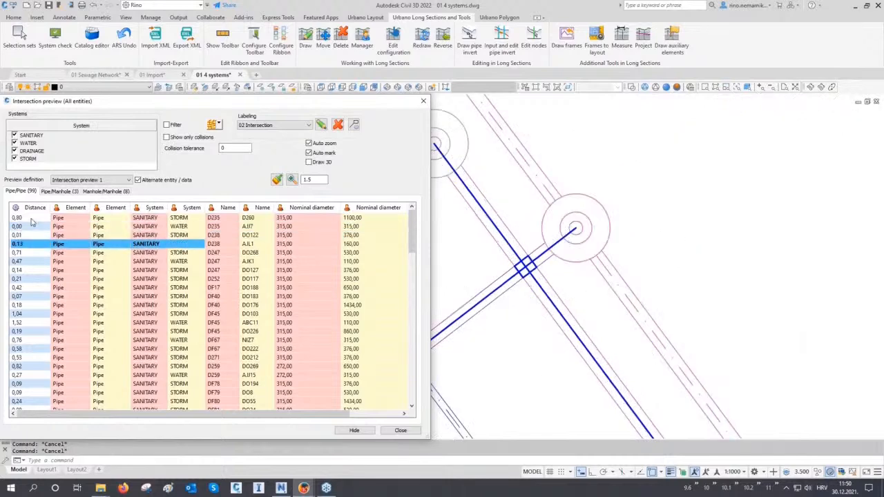
{"action": "key", "text": "Down"}
{"action": "key", "text": "Down"}
{"action": "key", "text": "Down"}
{"action": "key", "text": "Down"}
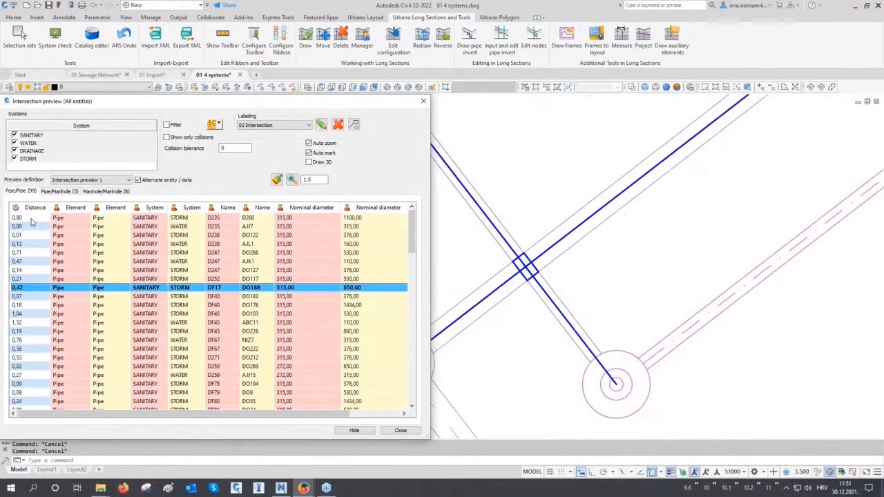
{"action": "key", "text": "Down"}
{"action": "key", "text": "Down"}
{"action": "key", "text": "Down"}
{"action": "key", "text": "Down"}
{"action": "key", "text": "Down"}
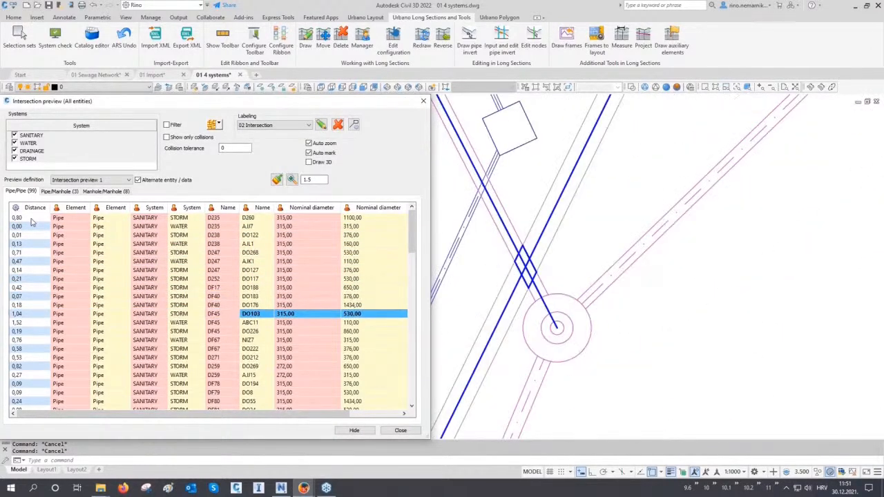
{"action": "key", "text": "Down"}
{"action": "key", "text": "Down"}
{"action": "key", "text": "Down"}
{"action": "key", "text": "Down"}
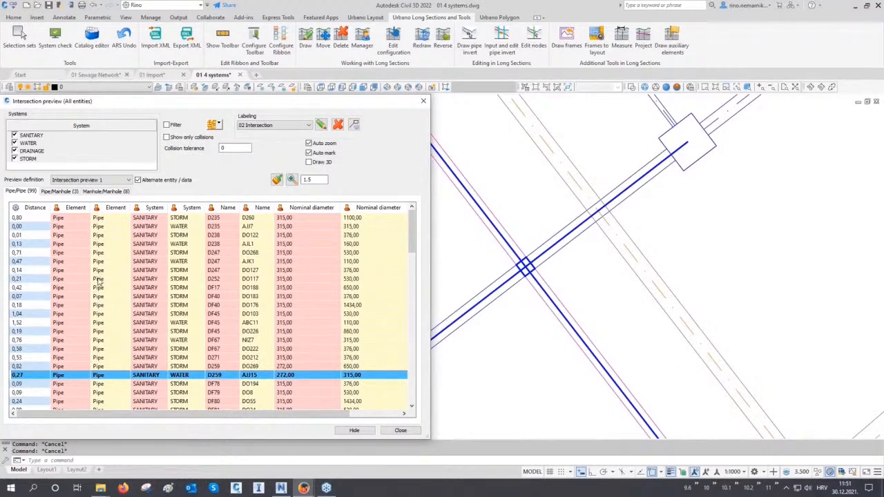
- Review the pipe/manhole intersections between sanitary pipes and water manholes one by one in the plan
{"action": "left_click", "coordinate": [56, 192]}
{"action": "left_click", "coordinate": [61, 218]}
{"action": "key", "text": "Down"}
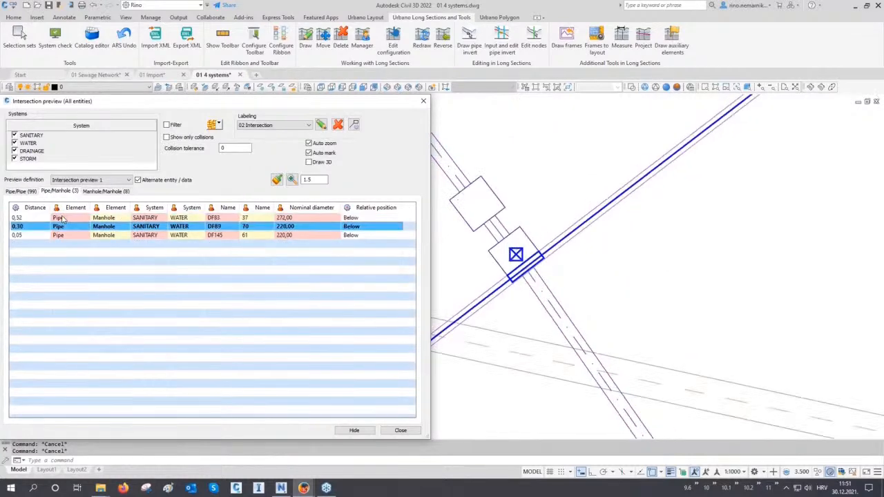
{"action": "key", "text": "Down"}
- Review the manhole/manhole intersections one by one in the plan, starting with SANITARY FR96 and WATER 126
{"action": "left_click", "coordinate": [96, 193]}
{"action": "left_click", "coordinate": [78, 221]}
{"action": "key", "text": "Down"}
{"action": "key", "text": "Down"}
{"action": "key", "text": "Down"}
{"action": "key", "text": "Down"}
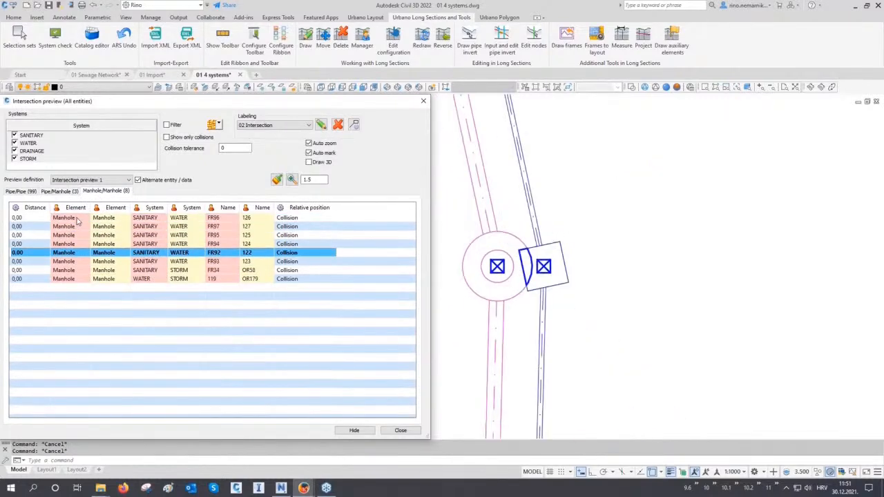
{"action": "key", "text": "Down"}
{"action": "key", "text": "Down"}
- Sort the pipe/pipe intersections by relative position in descending order and mark all colliding pipe pairs in the plan
{"action": "left_click", "coordinate": [23, 191]}
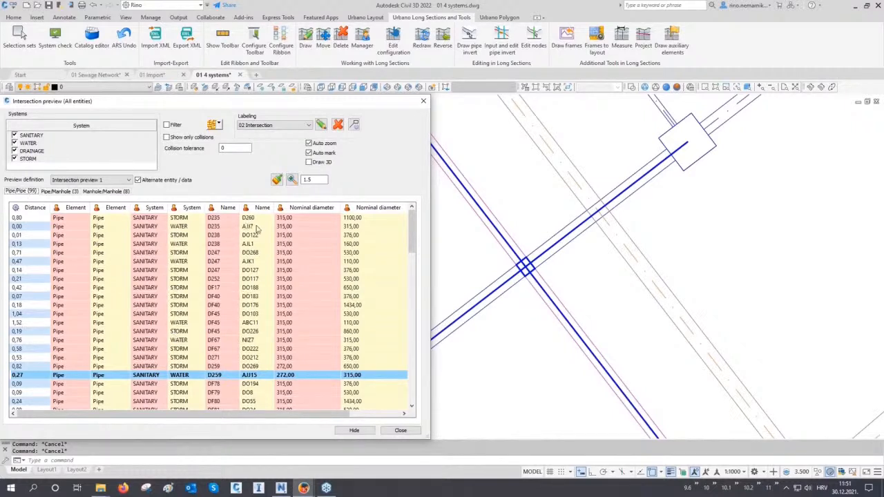
{"action": "left_click_drag", "start_coordinate": [251, 414], "coordinate": [303, 422]}
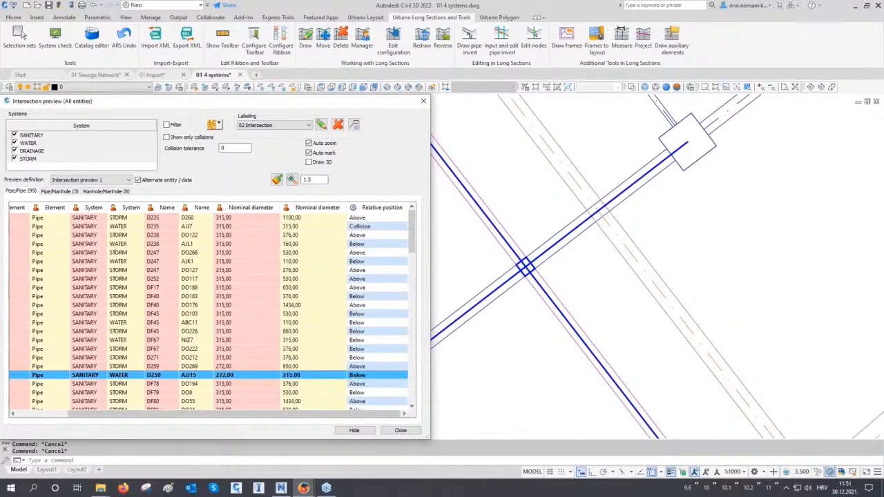
{"action": "left_click", "coordinate": [107, 181]}
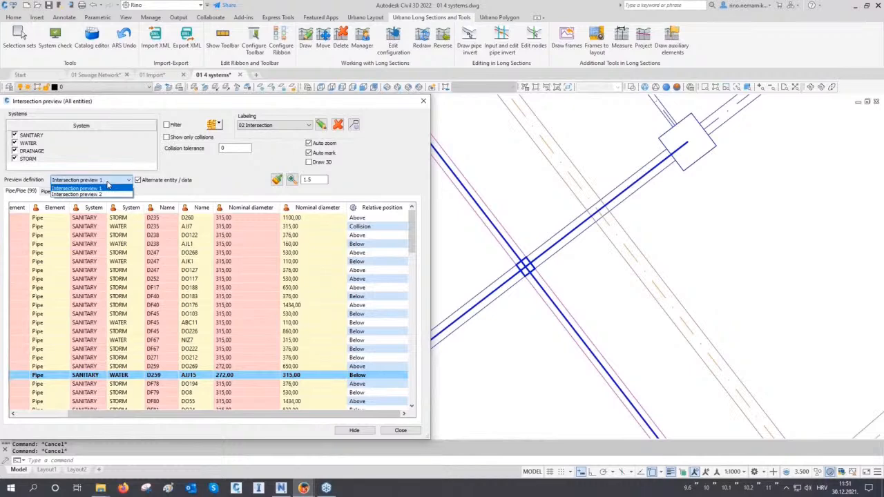
{"action": "left_click", "coordinate": [108, 186]}
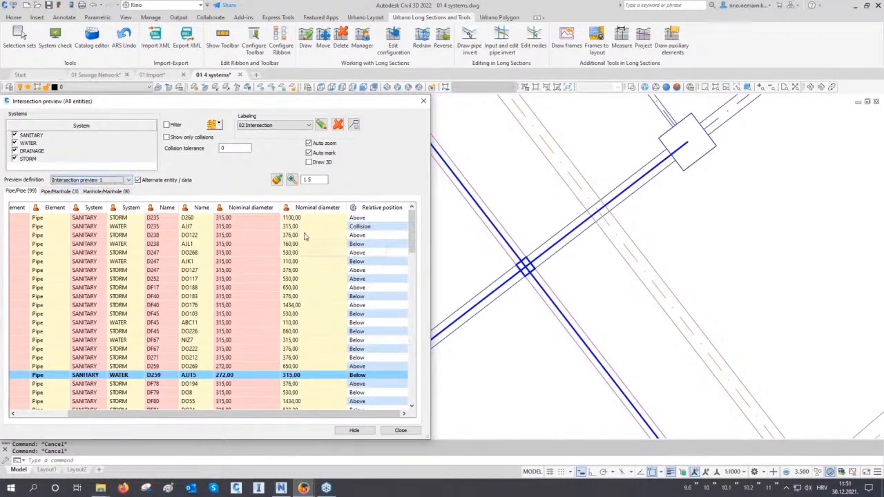
{"action": "left_click", "coordinate": [379, 209]}
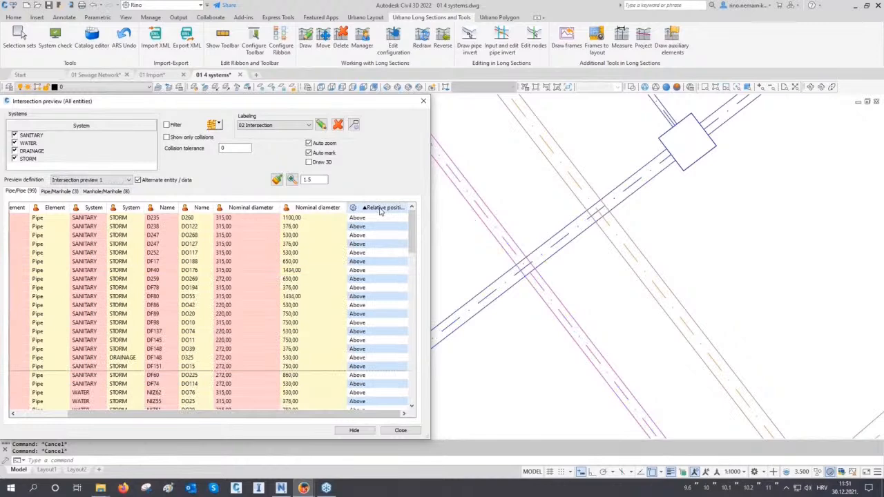
{"action": "left_click", "coordinate": [379, 208]}
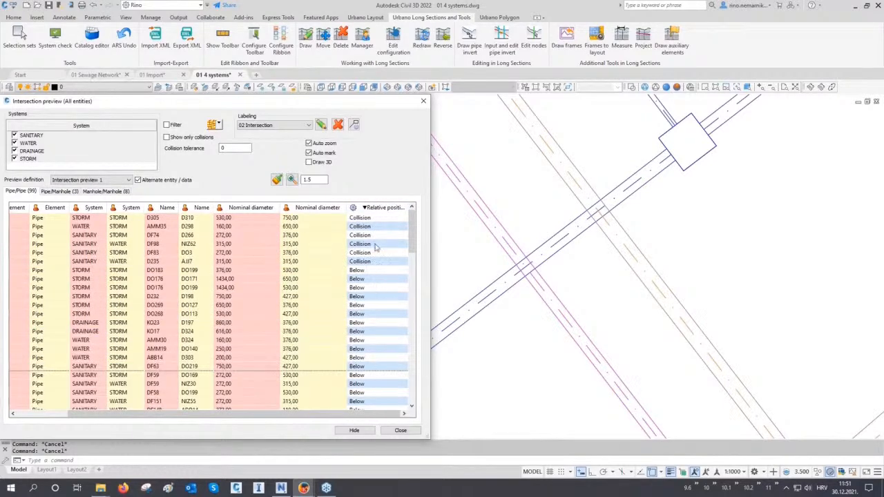
{"action": "left_click", "coordinate": [376, 220]}
{"action": "left_click", "coordinate": [371, 261], "text": "shift"}
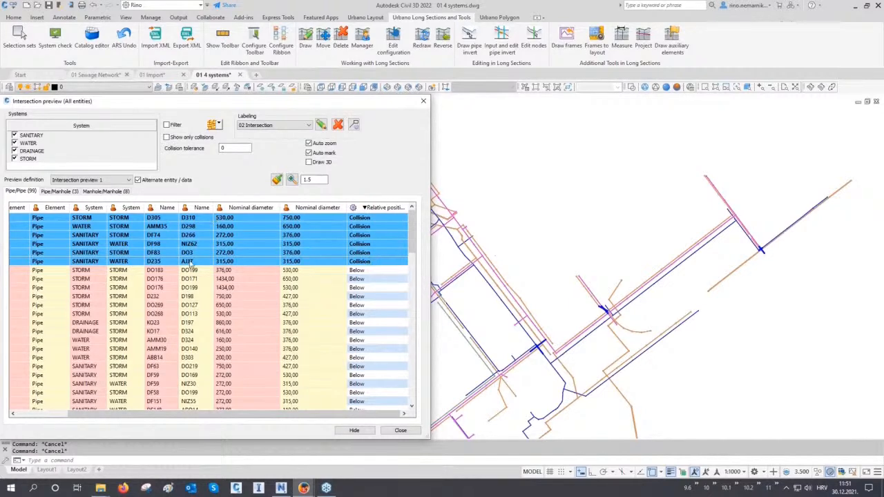
- Limit the intersection list to collisions only, with a collision tolerance of 0.10
{"action": "left_click", "coordinate": [199, 138]}
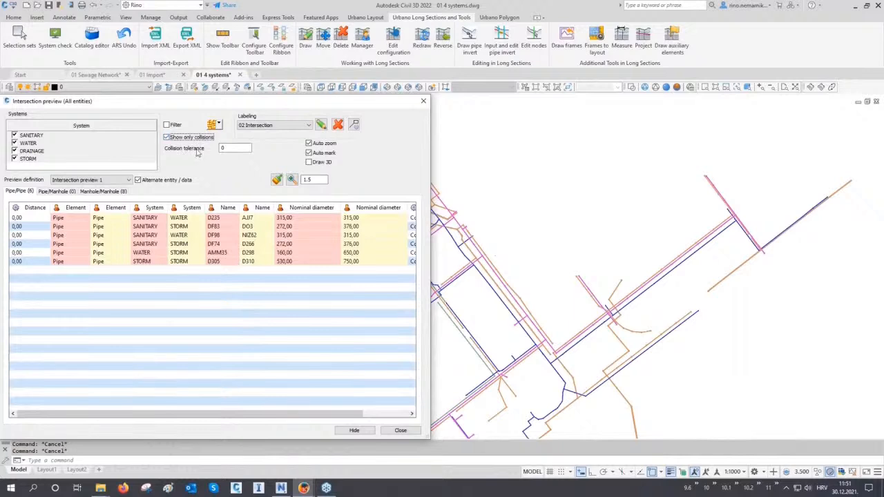
{"action": "left_click", "coordinate": [236, 149]}
{"action": "key", "text": "Tab"}
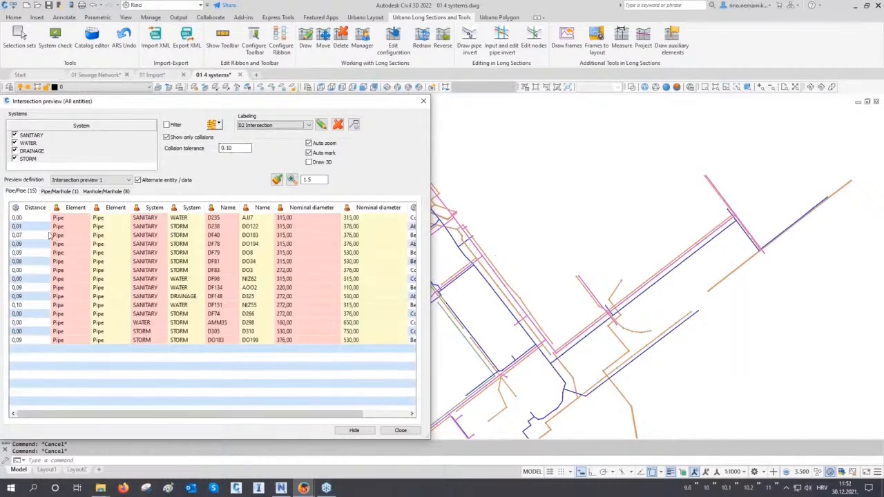
- Sort the pipe/pipe collisions by ascending distance and review them one by one in the plan, down to STORM DO183 with DO199
{"action": "left_click", "coordinate": [36, 208]}
{"action": "left_click", "coordinate": [32, 218]}
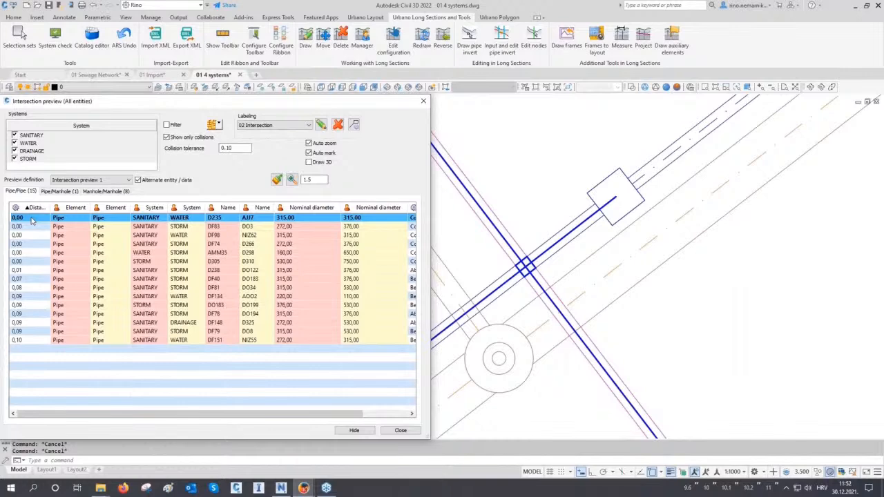
{"action": "key", "text": "Down"}
{"action": "key", "text": "Down"}
{"action": "key", "text": "Down"}
{"action": "key", "text": "Down"}
{"action": "key", "text": "Down"}
{"action": "key", "text": "Down"}
{"action": "key", "text": "Down"}
{"action": "key", "text": "Down"}
{"action": "key", "text": "Down"}
{"action": "key", "text": "Down"}
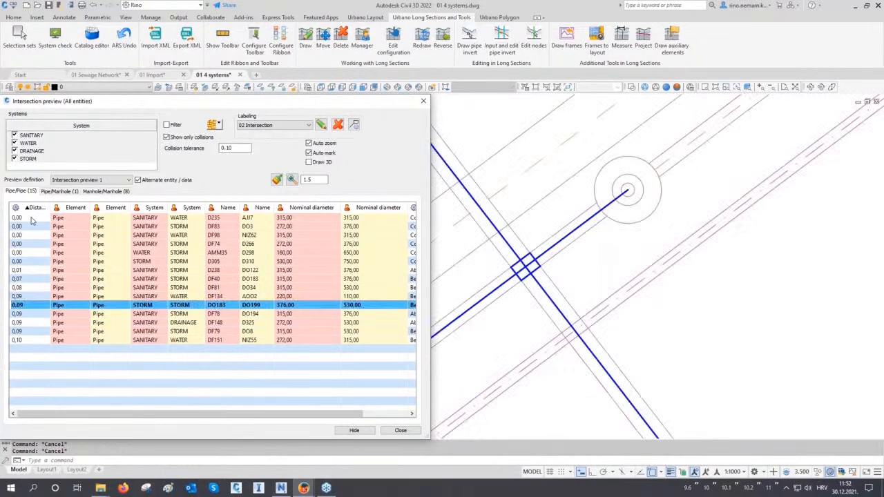
- List all intersections again instead of collisions only, and enable 3D drawing of them in the SE isometric view
{"action": "left_click", "coordinate": [180, 139]}
{"action": "left_click", "coordinate": [180, 138]}
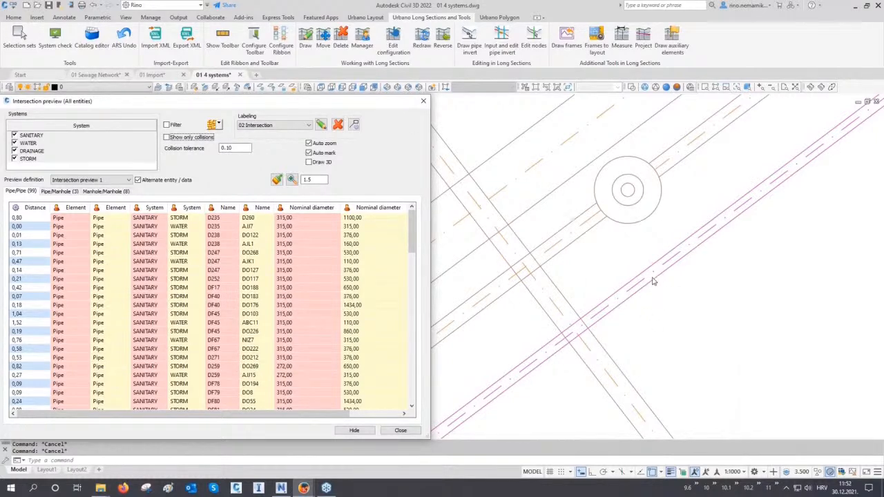
{"action": "left_click", "coordinate": [397, 87]}
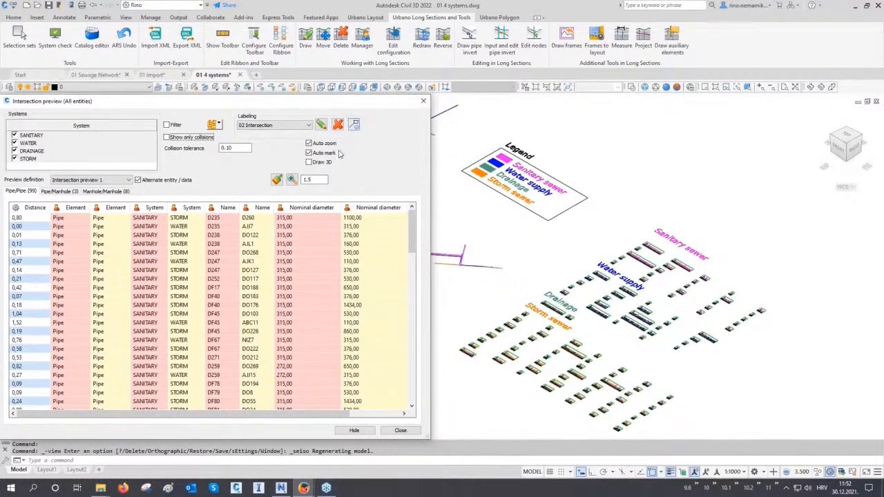
{"action": "left_click", "coordinate": [310, 163]}
- Sort the pipe/pipe intersections by descending distance and examine the SANITARY DF63 and STORM DO219 crossing in 3D
{"action": "left_click", "coordinate": [34, 208]}
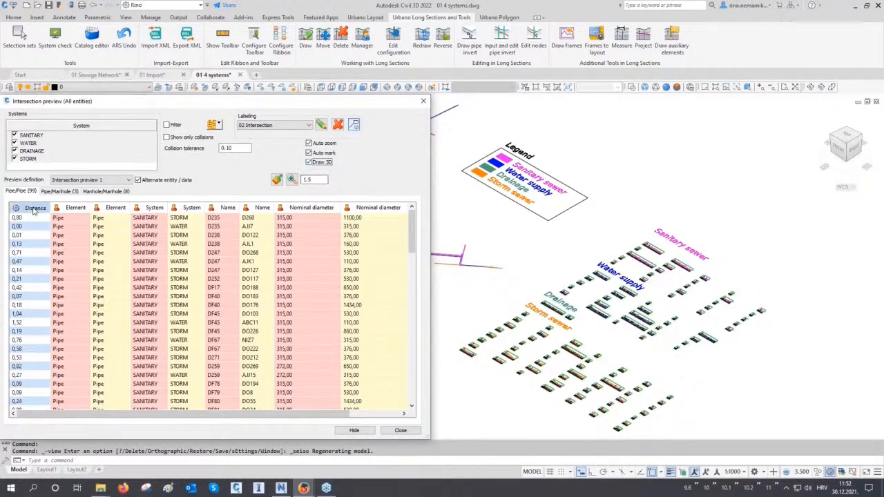
{"action": "left_click", "coordinate": [35, 208]}
{"action": "left_click", "coordinate": [32, 219]}
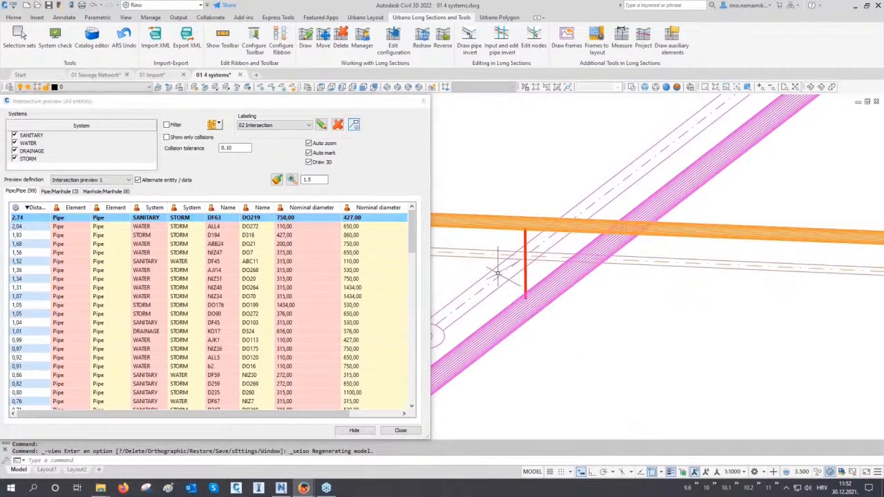
{"action": "scroll", "coordinate": [511, 281], "scroll_direction": "up", "scroll_amount": 2}
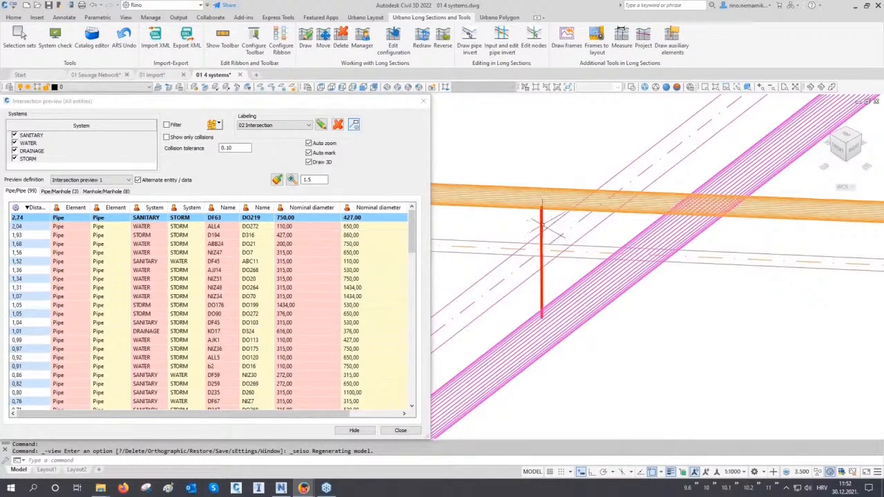
- Review the following pipe/pipe crossings in 3D, down to SANITARY DF45 with WATER ABC11
{"action": "key", "text": "Down"}
{"action": "key", "text": "Down"}
{"action": "key", "text": "Down"}
{"action": "key", "text": "Down"}
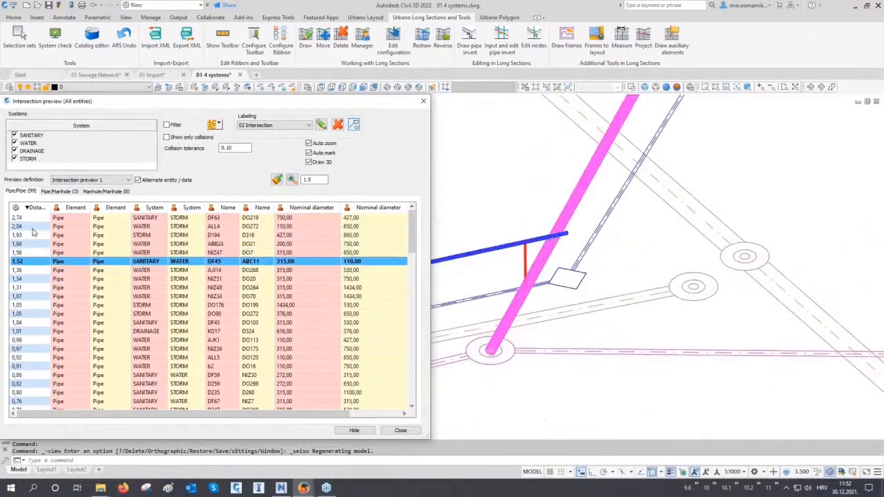
{"action": "scroll", "coordinate": [515, 262], "scroll_direction": "up", "scroll_amount": 3}
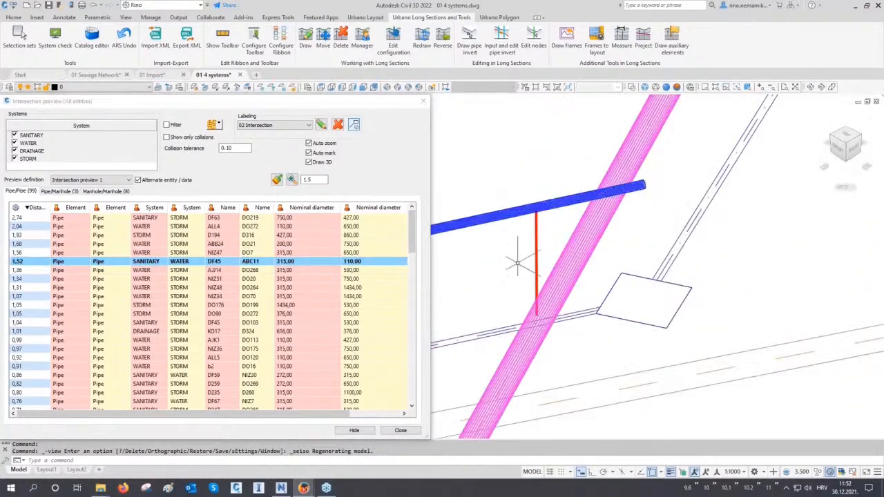
- Examine in 3D the pipe/manhole intersections of SANITARY DF83 with WATER 37 and DF89 with 70
{"action": "left_click", "coordinate": [60, 191]}
{"action": "left_click", "coordinate": [66, 218]}
{"action": "scroll", "coordinate": [505, 284], "scroll_direction": "up", "scroll_amount": 3}
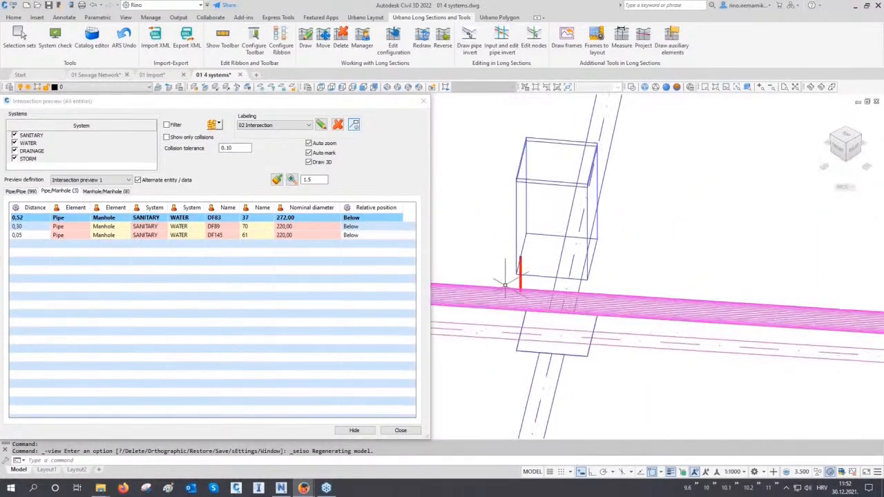
{"action": "left_click", "coordinate": [111, 228]}
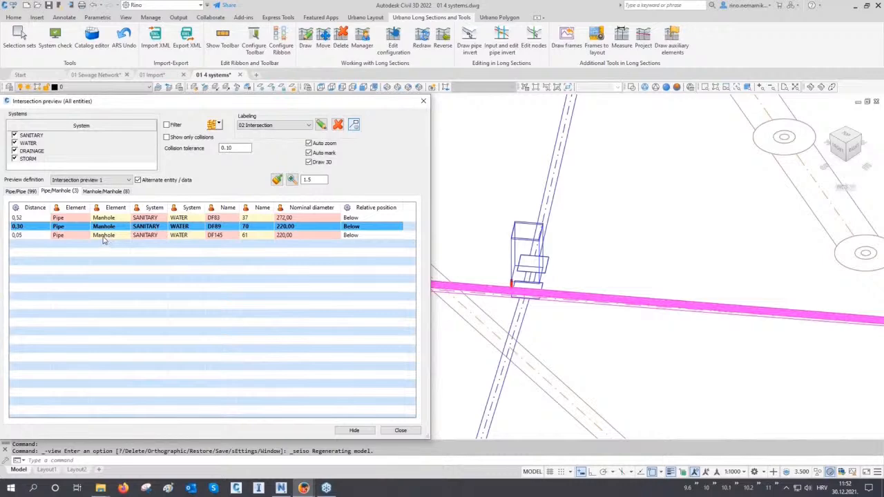
- Review the manhole/manhole collisions one by one in 3D, down to WATER 119 with STORM OR179, and close the intersection preview
{"action": "left_click", "coordinate": [106, 191]}
{"action": "left_click", "coordinate": [96, 218]}
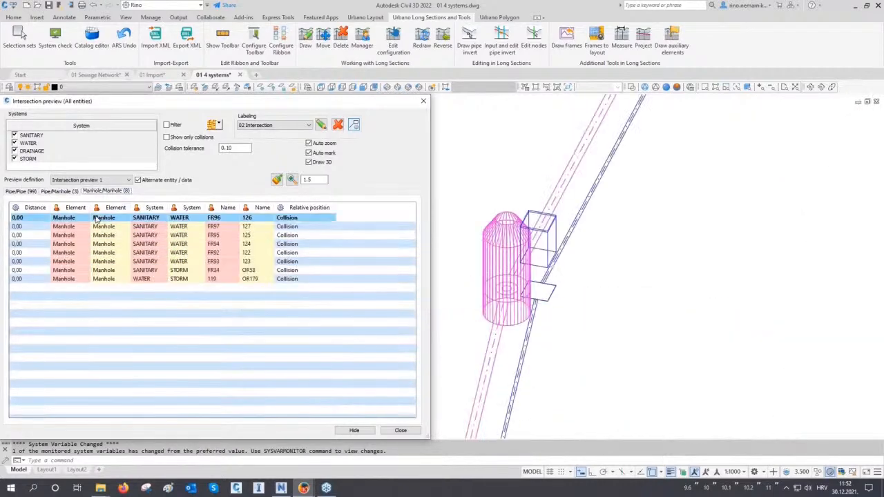
{"action": "key", "text": "Down"}
{"action": "key", "text": "Down"}
{"action": "key", "text": "Down"}
{"action": "key", "text": "Down"}
{"action": "key", "text": "Down"}
{"action": "key", "text": "Down"}
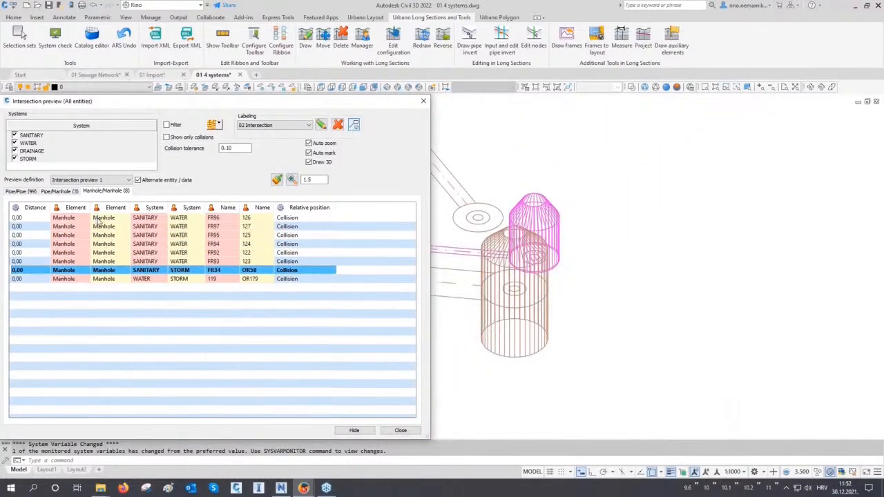
{"action": "key", "text": "Down"}
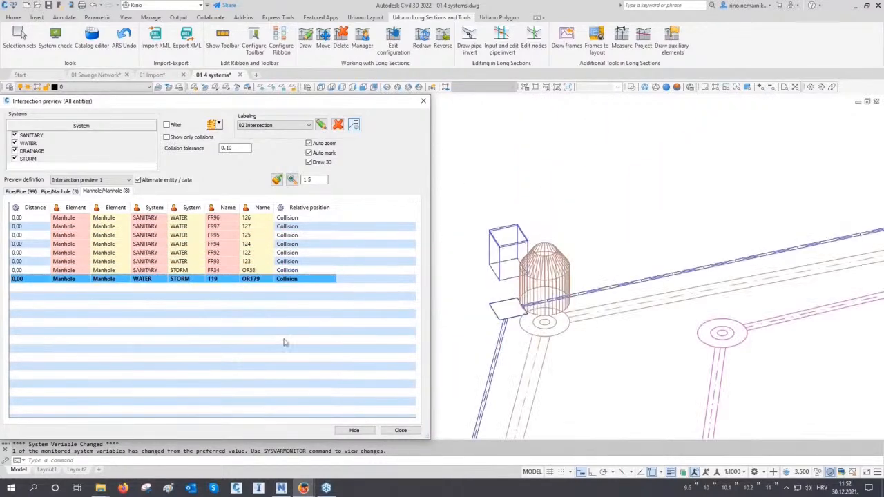
{"action": "left_click", "coordinate": [400, 430]}
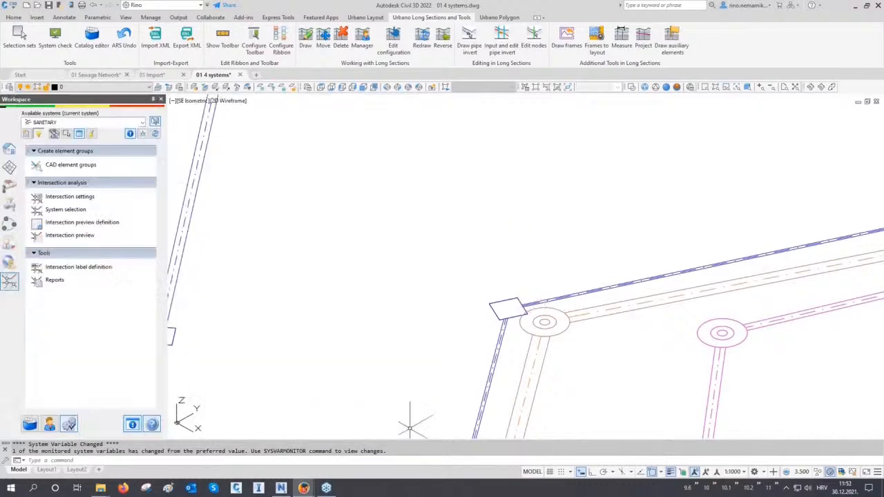
{"action": "scroll", "coordinate": [430, 292], "scroll_direction": "down", "scroll_amount": 6}
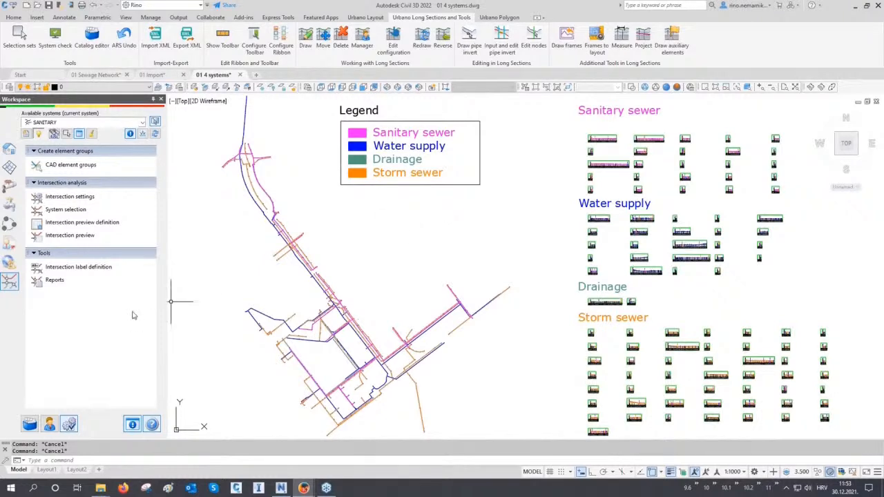
- Open the data configurations for BIM exports in an enlarged window and examine the Geometry data configuration
{"action": "left_click", "coordinate": [9, 222]}
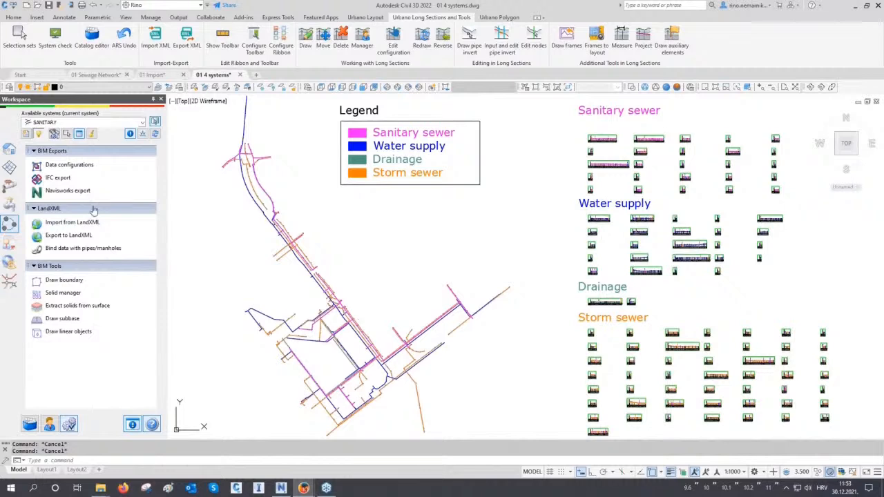
{"action": "left_click", "coordinate": [70, 166]}
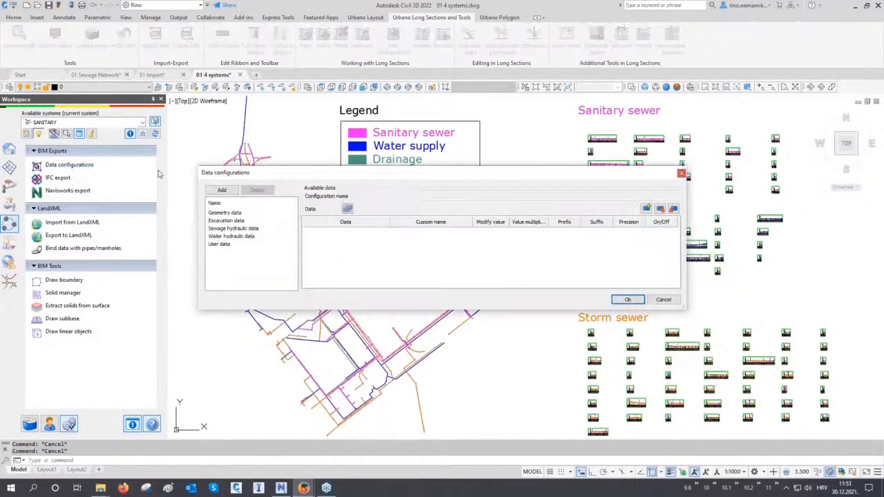
{"action": "left_click_drag", "start_coordinate": [197, 166], "coordinate": [121, 66]}
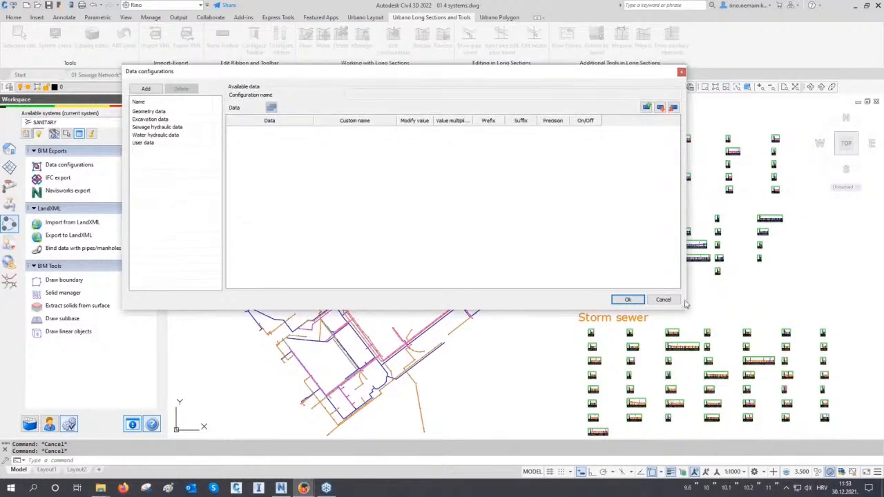
{"action": "left_click_drag", "start_coordinate": [685, 309], "coordinate": [838, 428]}
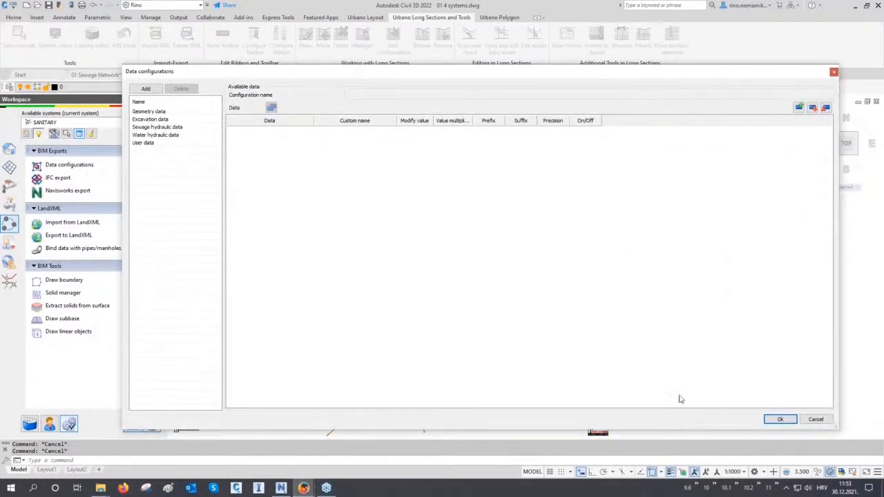
{"action": "left_click", "coordinate": [155, 111]}
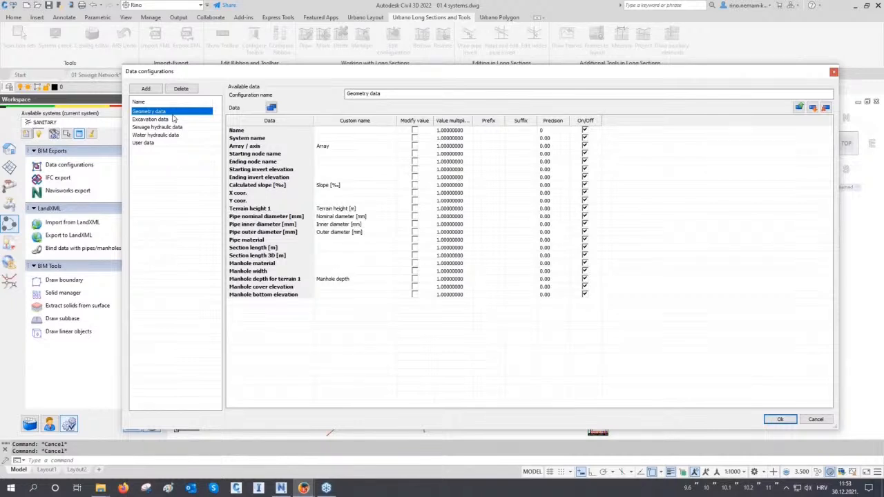
- Examine the Excavation data, Sewage hydraulic data, Water hydraulic data and User data configurations
{"action": "left_click", "coordinate": [172, 120]}
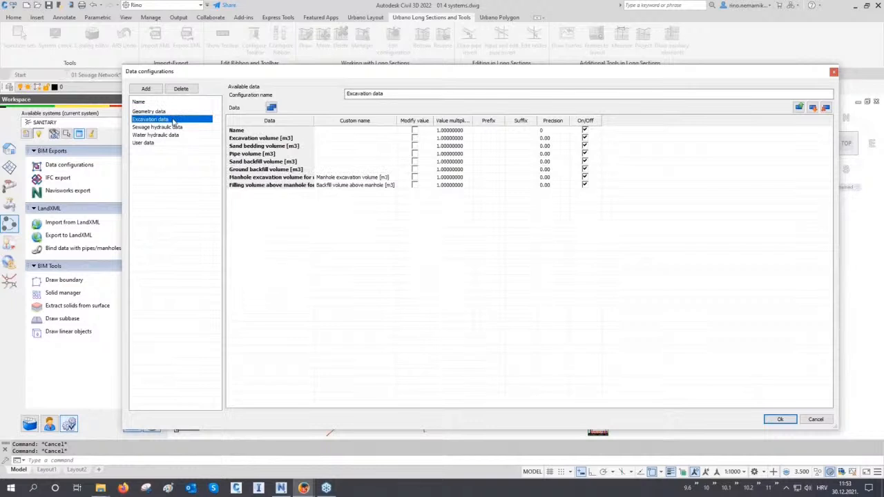
{"action": "left_click", "coordinate": [174, 127]}
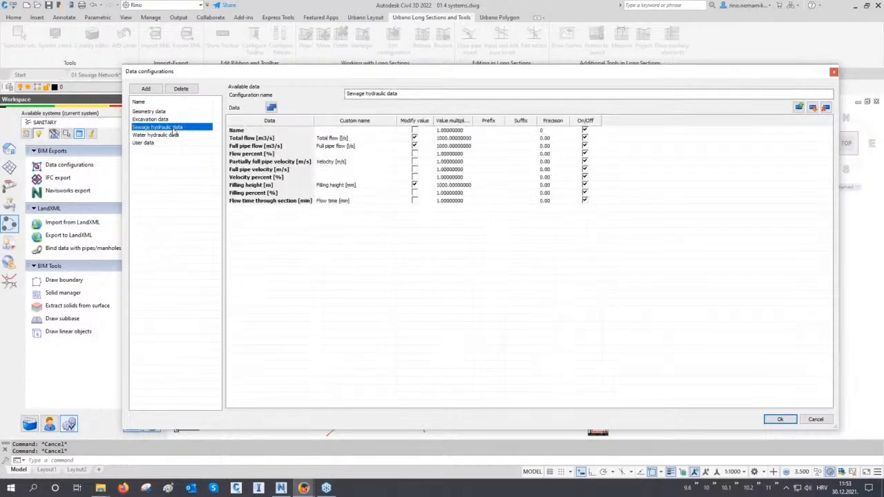
{"action": "left_click", "coordinate": [173, 135]}
{"action": "left_click", "coordinate": [173, 142]}
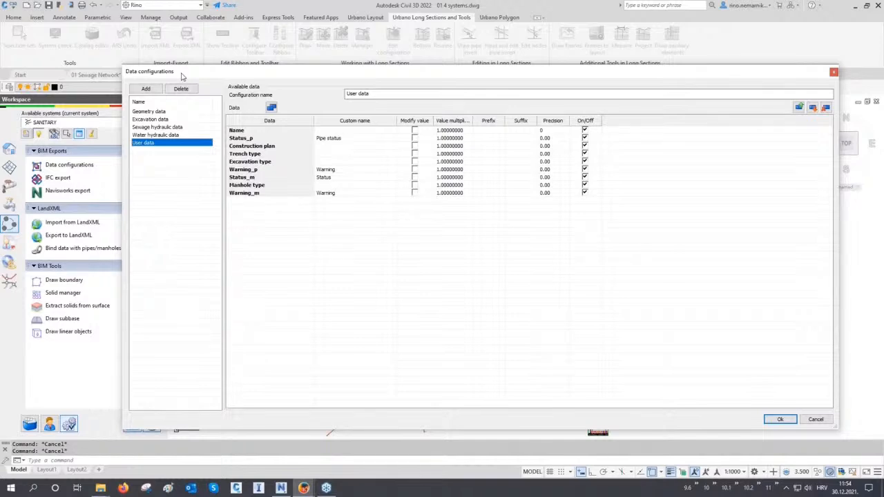
- Close the data configurations, open the IFC export in an enlarged window, and examine its included systems and data list
{"action": "key", "text": "Escape"}
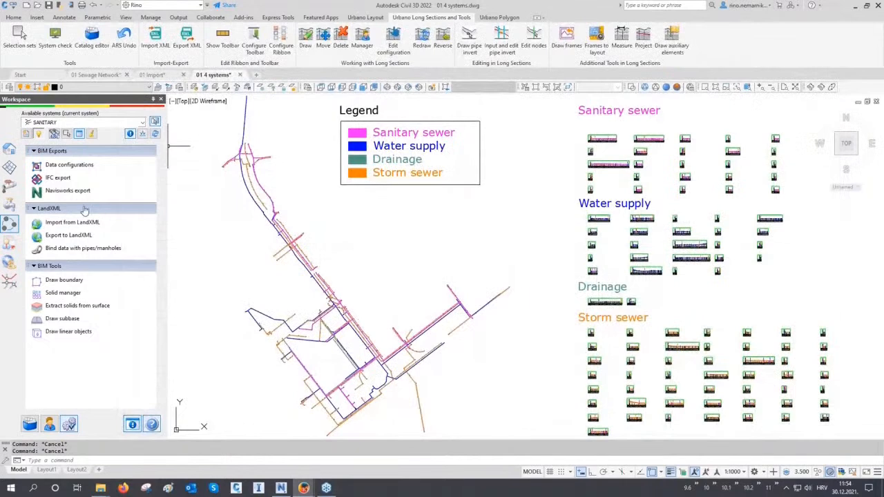
{"action": "left_click", "coordinate": [58, 178]}
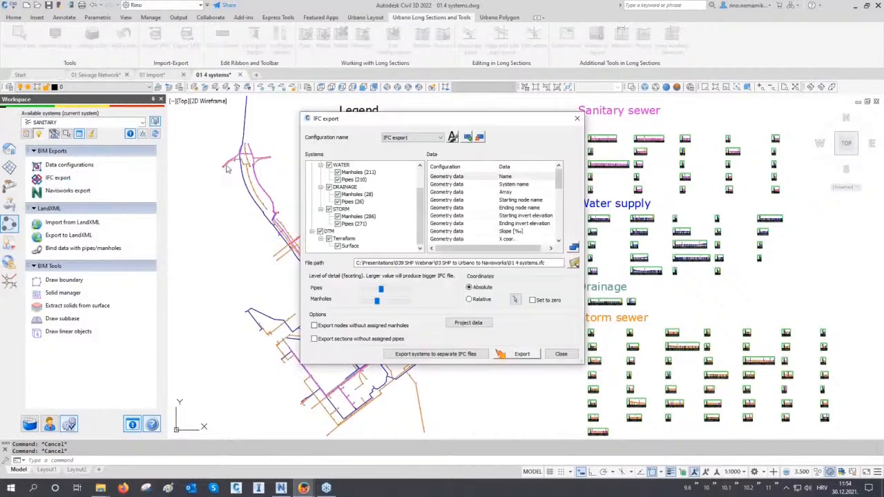
{"action": "left_click_drag", "start_coordinate": [297, 111], "coordinate": [116, 35]}
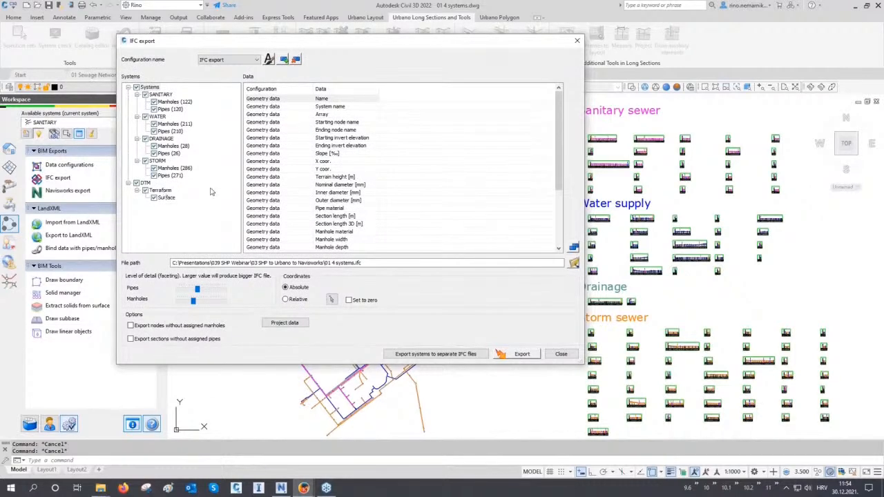
{"action": "scroll", "coordinate": [308, 106], "scroll_direction": "down", "scroll_amount": 4}
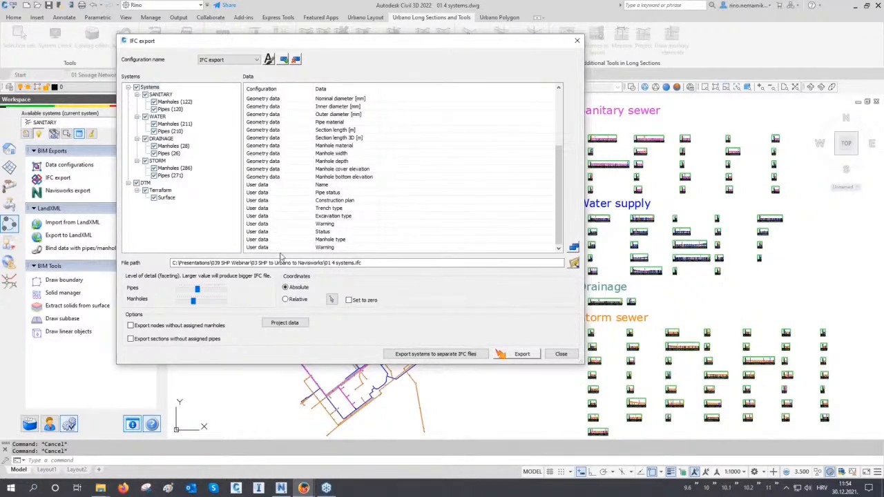
- Review the IFC project data, then export the four pipe systems and the DTM surface to separate IFC files
{"action": "left_click", "coordinate": [283, 323]}
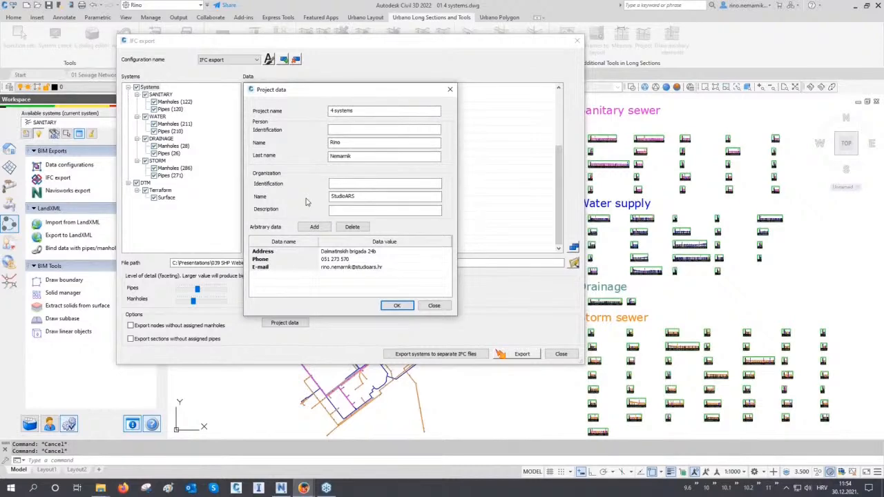
{"action": "left_click", "coordinate": [399, 306]}
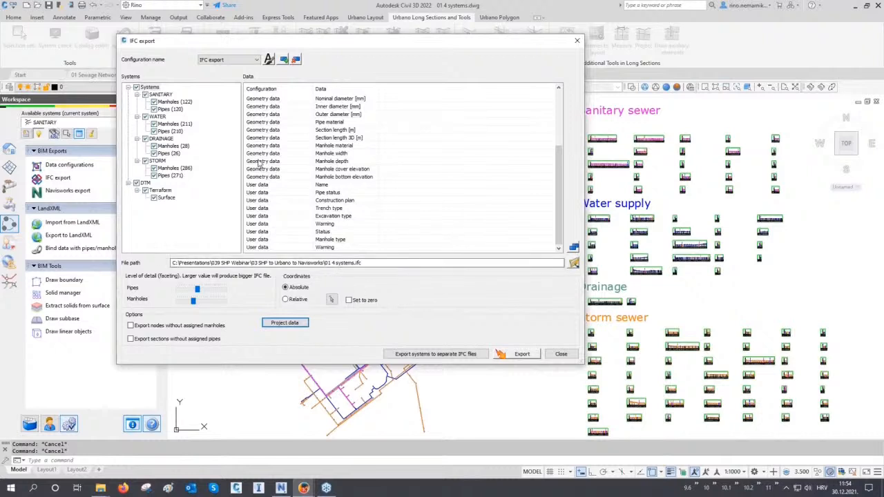
{"action": "left_click", "coordinate": [473, 354]}
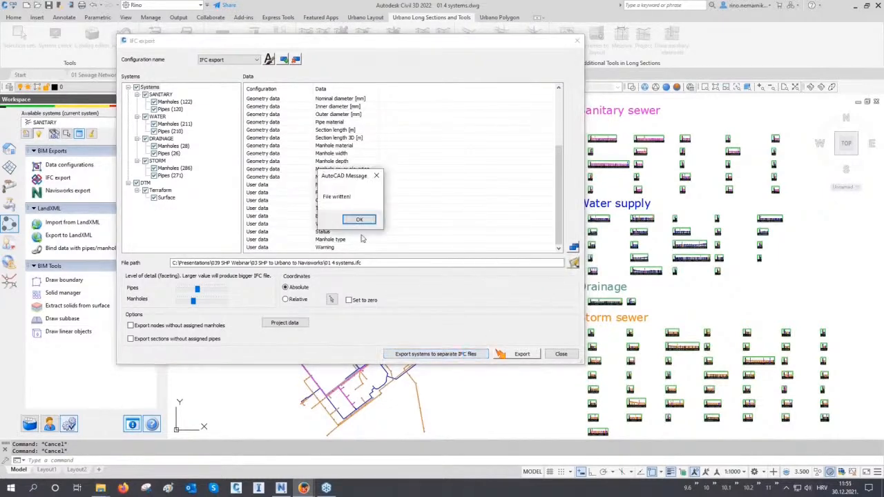
{"action": "left_click", "coordinate": [359, 220]}
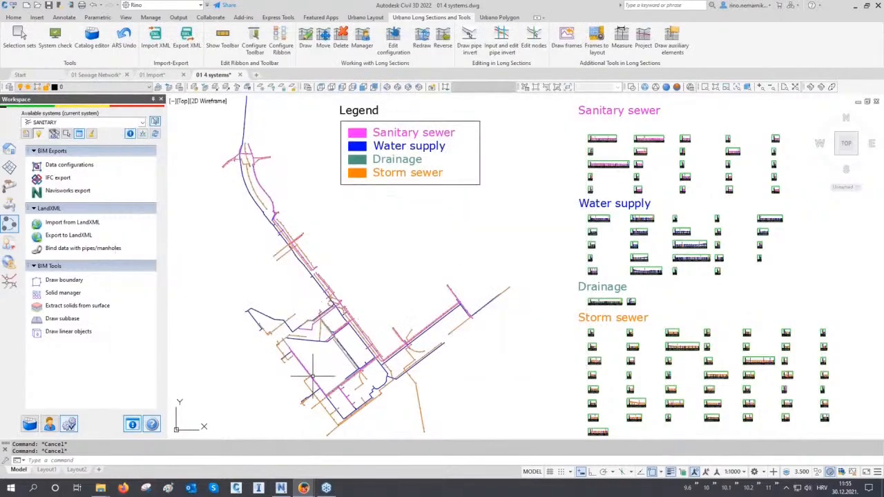
- Switch to Navisworks Manage and hide the DTM terrain surface to expose the pipe networks
{"action": "left_click", "coordinate": [281, 488]}
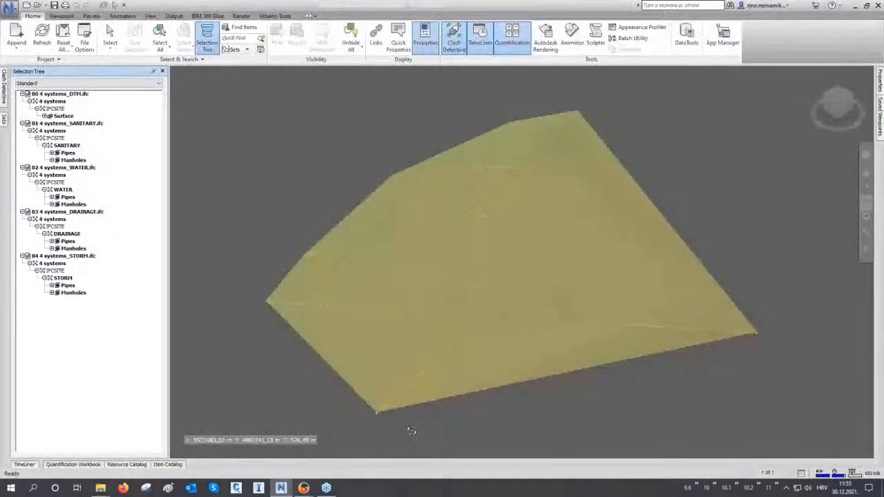
{"action": "scroll", "coordinate": [466, 290], "scroll_direction": "up", "scroll_amount": 3}
{"action": "scroll", "coordinate": [466, 289], "scroll_direction": "up", "scroll_amount": 5}
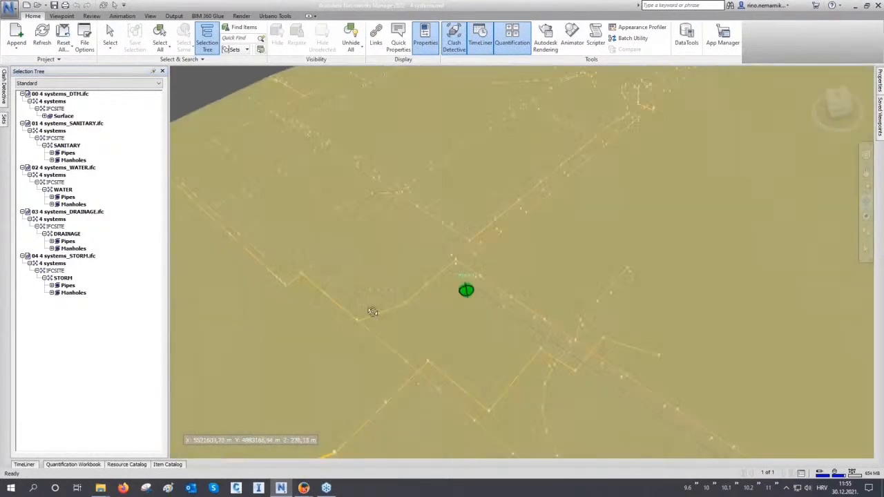
{"action": "middle_click_drag", "start_coordinate": [372, 312], "coordinate": [524, 243], "text": "shift"}
{"action": "scroll", "coordinate": [369, 230], "scroll_direction": "up", "scroll_amount": 5}
{"action": "scroll", "coordinate": [449, 265], "scroll_direction": "up", "scroll_amount": 5}
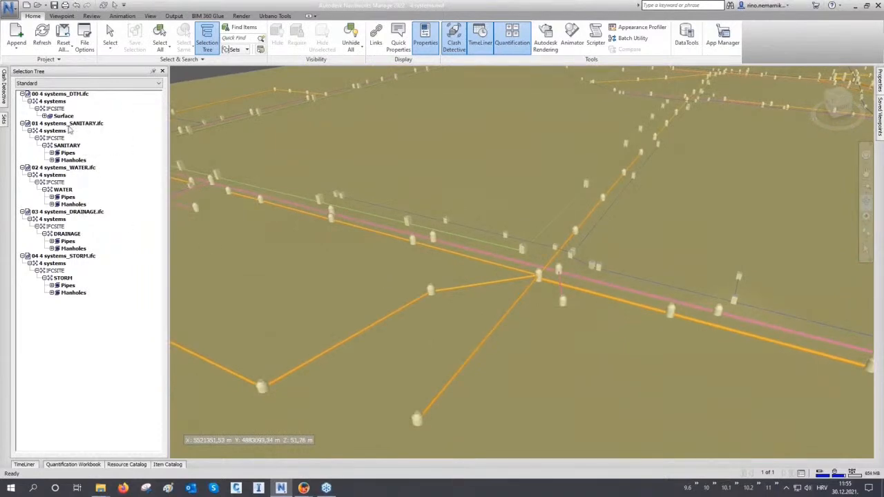
{"action": "scroll", "coordinate": [565, 250], "scroll_direction": "up", "scroll_amount": 3}
{"action": "middle_click_drag", "start_coordinate": [565, 250], "coordinate": [518, 253], "text": "shift"}
{"action": "left_click", "coordinate": [518, 253]}
{"action": "right_click", "coordinate": [529, 249]}
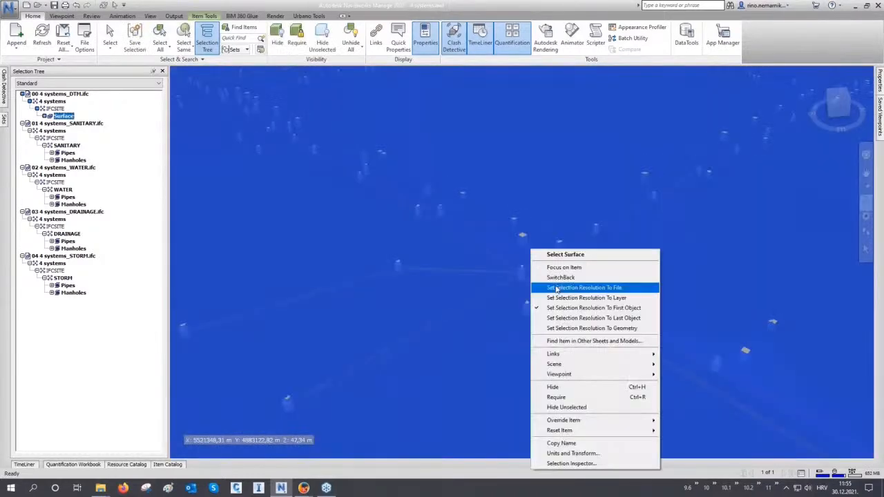
{"action": "left_click", "coordinate": [557, 388]}
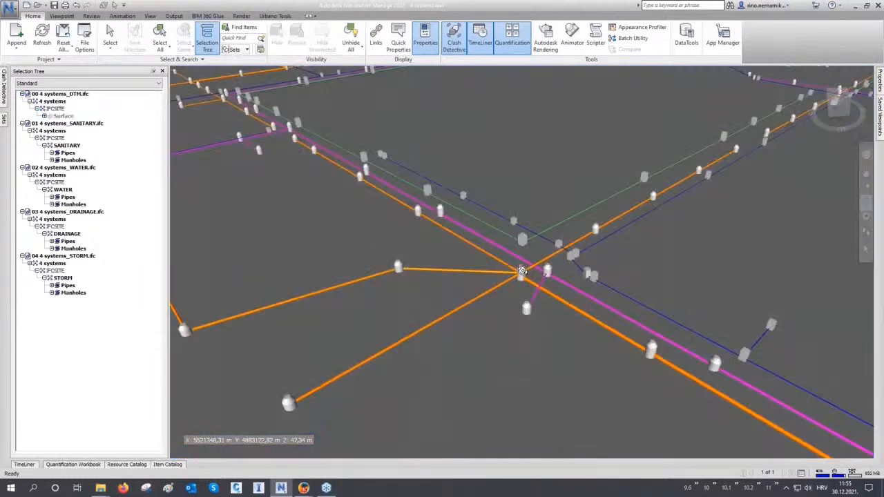
- Select sanitary pipe DF95 near the pipe junction and examine its Geometry data and User data properties
{"action": "scroll", "coordinate": [522, 272], "scroll_direction": "up", "scroll_amount": 2}
{"action": "scroll", "coordinate": [523, 272], "scroll_direction": "up", "scroll_amount": 4}
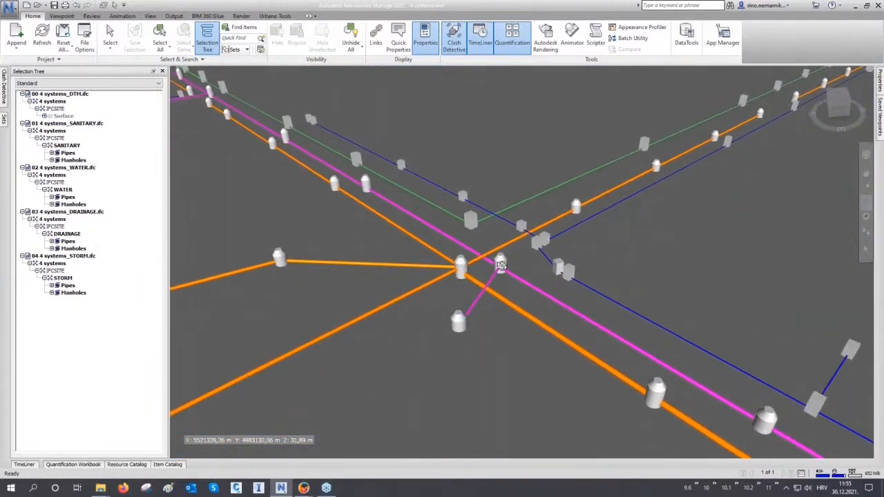
{"action": "scroll", "coordinate": [501, 263], "scroll_direction": "up", "scroll_amount": 3}
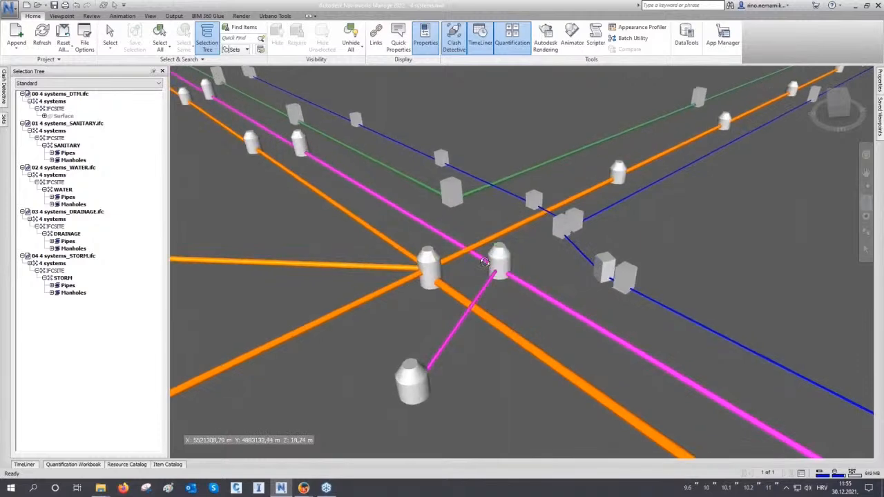
{"action": "left_click", "coordinate": [483, 257]}
{"action": "right_click", "coordinate": [485, 257]}
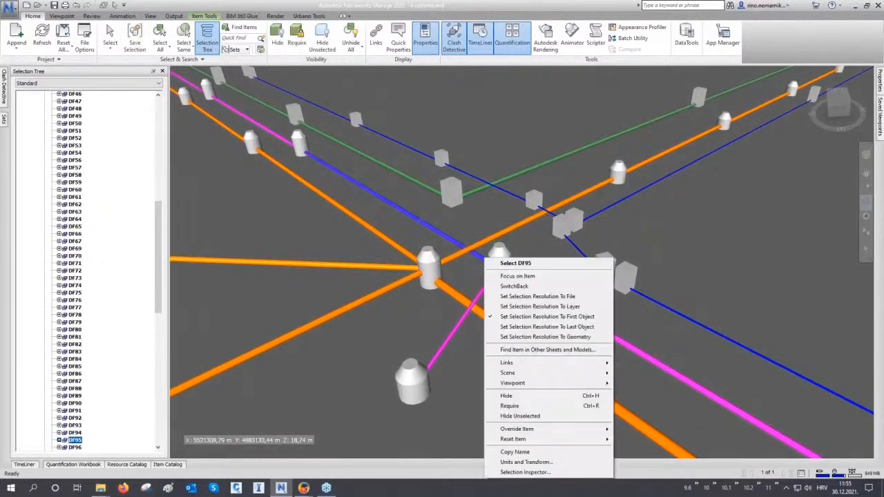
{"action": "left_click", "coordinate": [502, 260]}
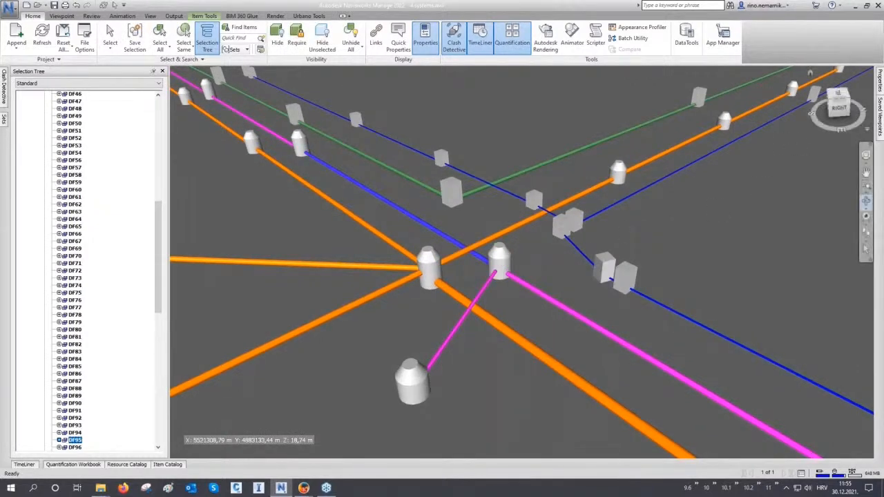
{"action": "mouse_move", "coordinate": [880, 82]}
{"action": "left_click", "coordinate": [859, 71]}
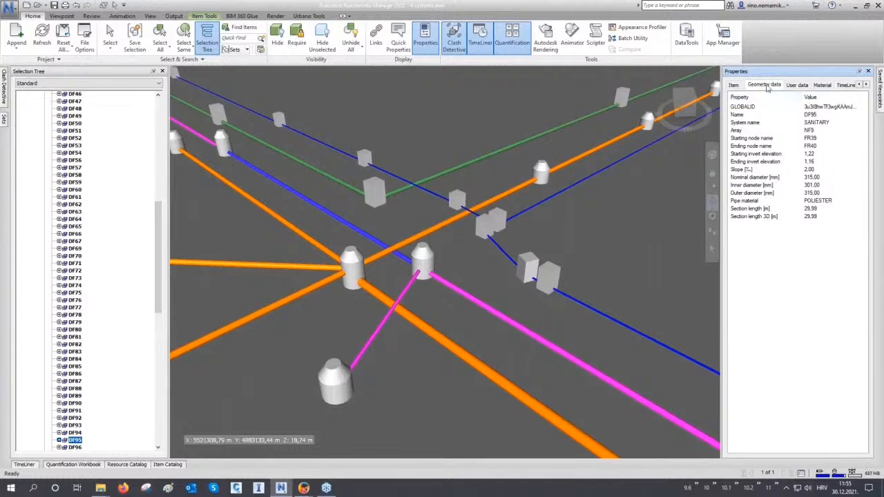
{"action": "left_click", "coordinate": [796, 85]}
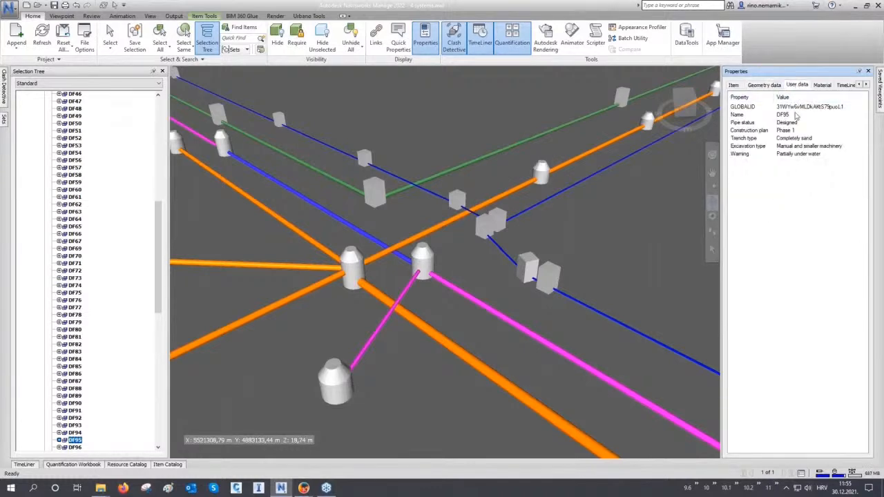
- Select sanitary manhole FR40, examine its User data and Geometry data properties, and clear the selection
{"action": "right_click", "coordinate": [424, 259]}
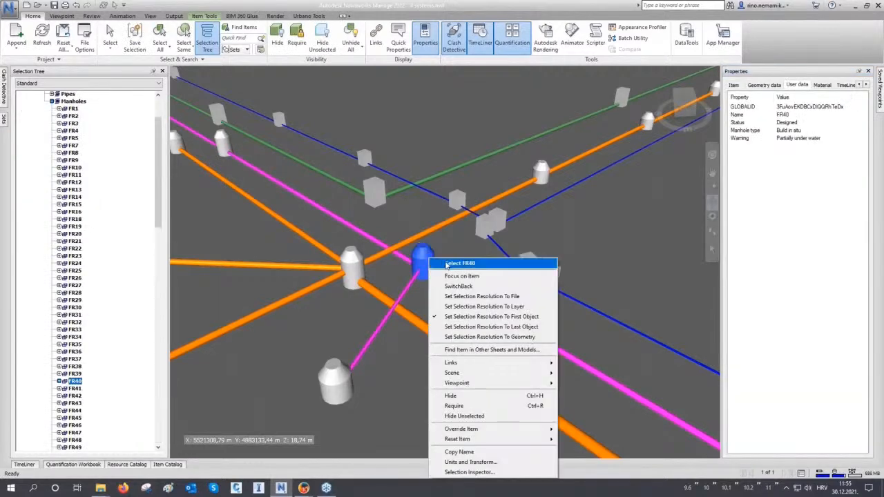
{"action": "left_click", "coordinate": [447, 264]}
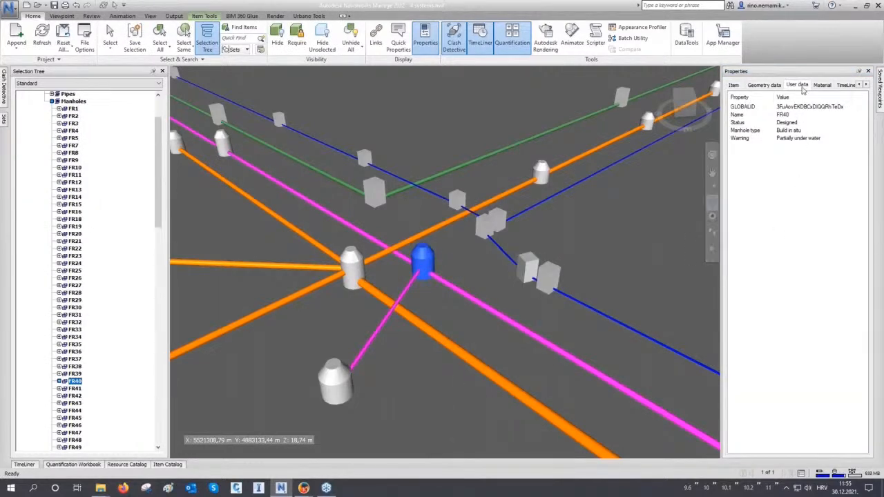
{"action": "left_click", "coordinate": [776, 88]}
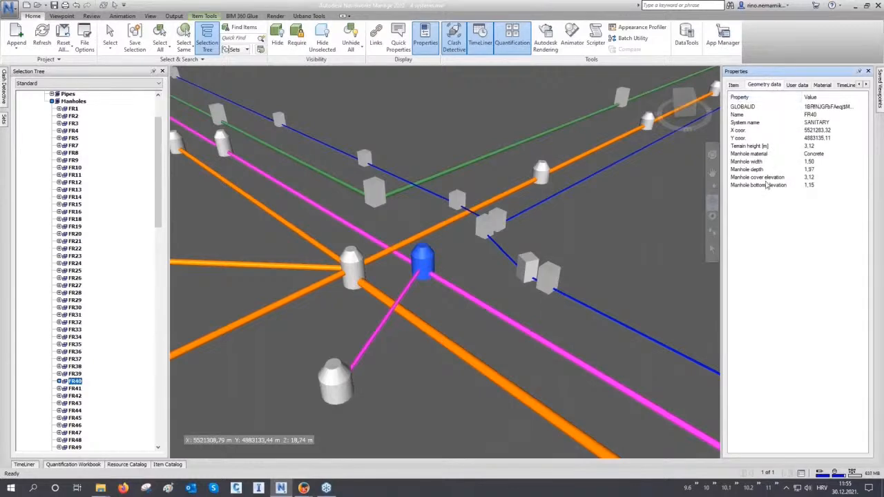
{"action": "key", "text": "Escape"}
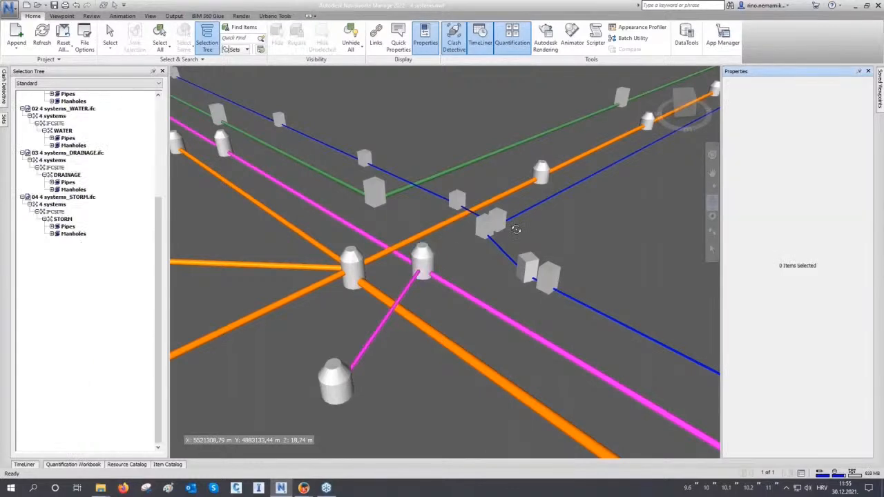
- Examine the four pipe networks around the junction in 3D from a wider view
{"action": "scroll", "coordinate": [448, 232], "scroll_direction": "down", "scroll_amount": 3}
{"action": "middle_click_drag", "start_coordinate": [447, 232], "coordinate": [622, 221], "text": "shift"}
{"action": "scroll", "coordinate": [552, 246], "scroll_direction": "down", "scroll_amount": 3}
{"action": "scroll", "coordinate": [552, 245], "scroll_direction": "down", "scroll_amount": 5}
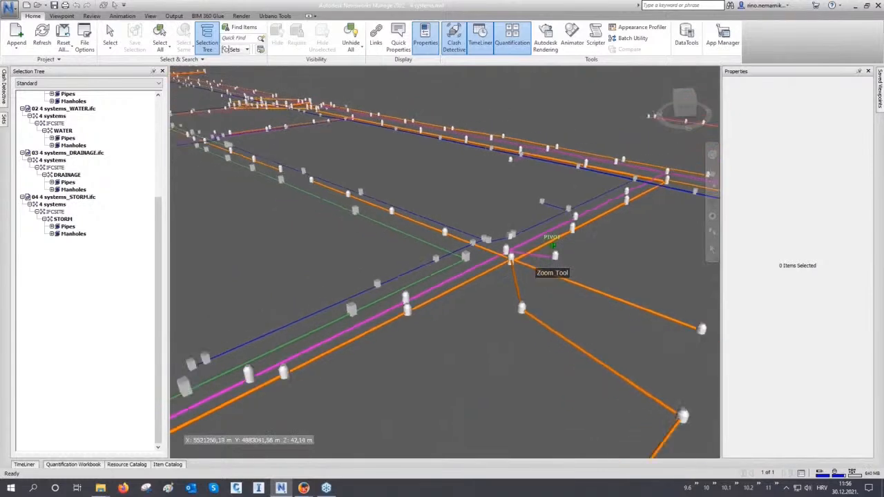
{"action": "middle_click_drag", "start_coordinate": [540, 292], "coordinate": [495, 282], "text": "shift"}
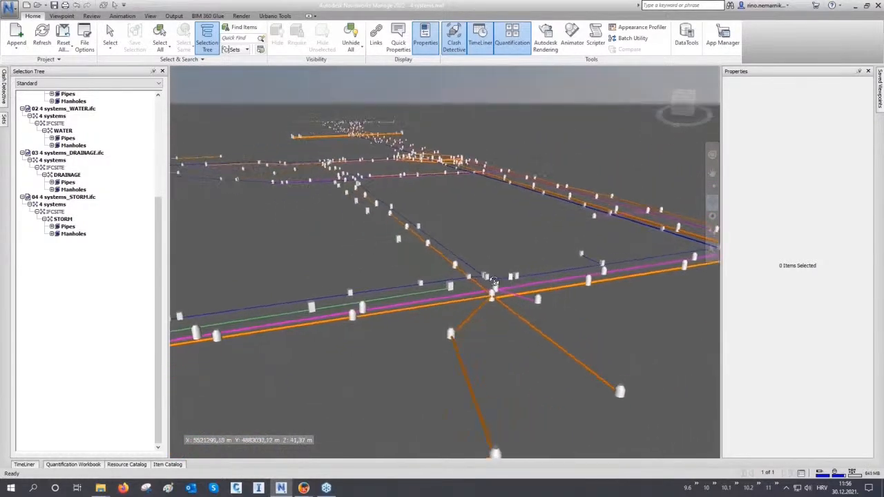